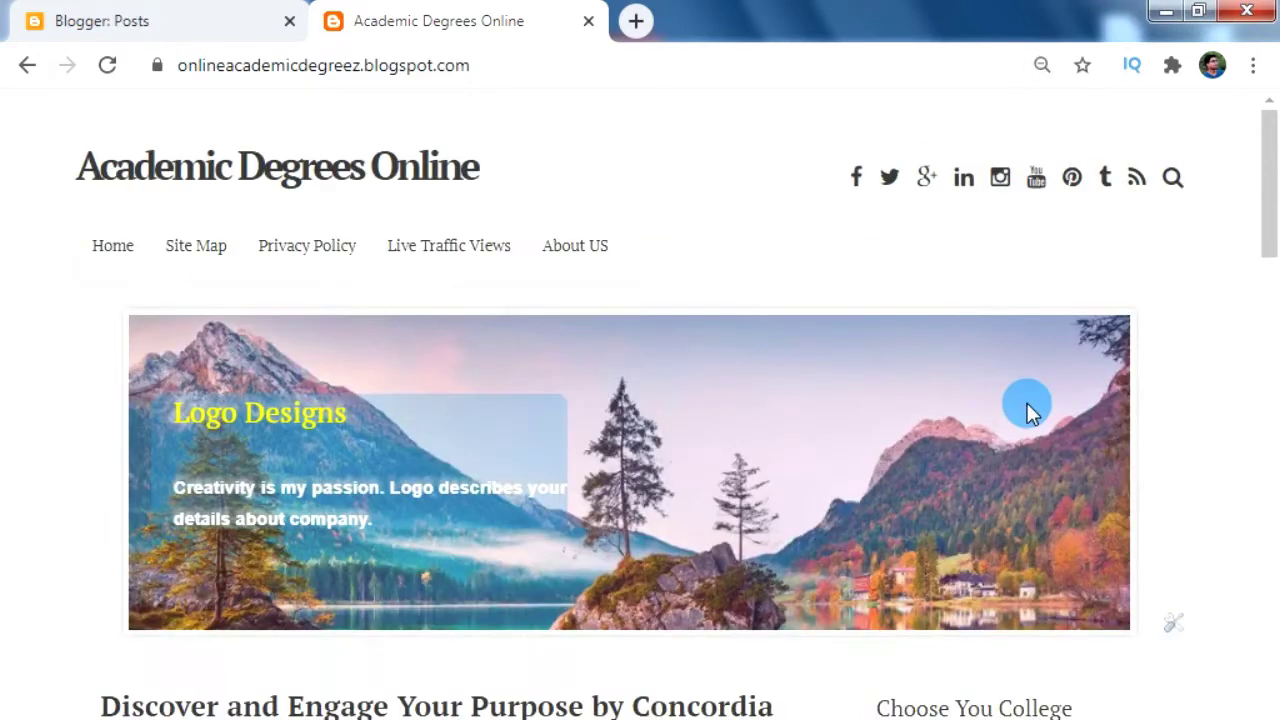
- Reset browser zoom and show the blog homepage with its three-image captioned slideshow
key("ctrl+0")
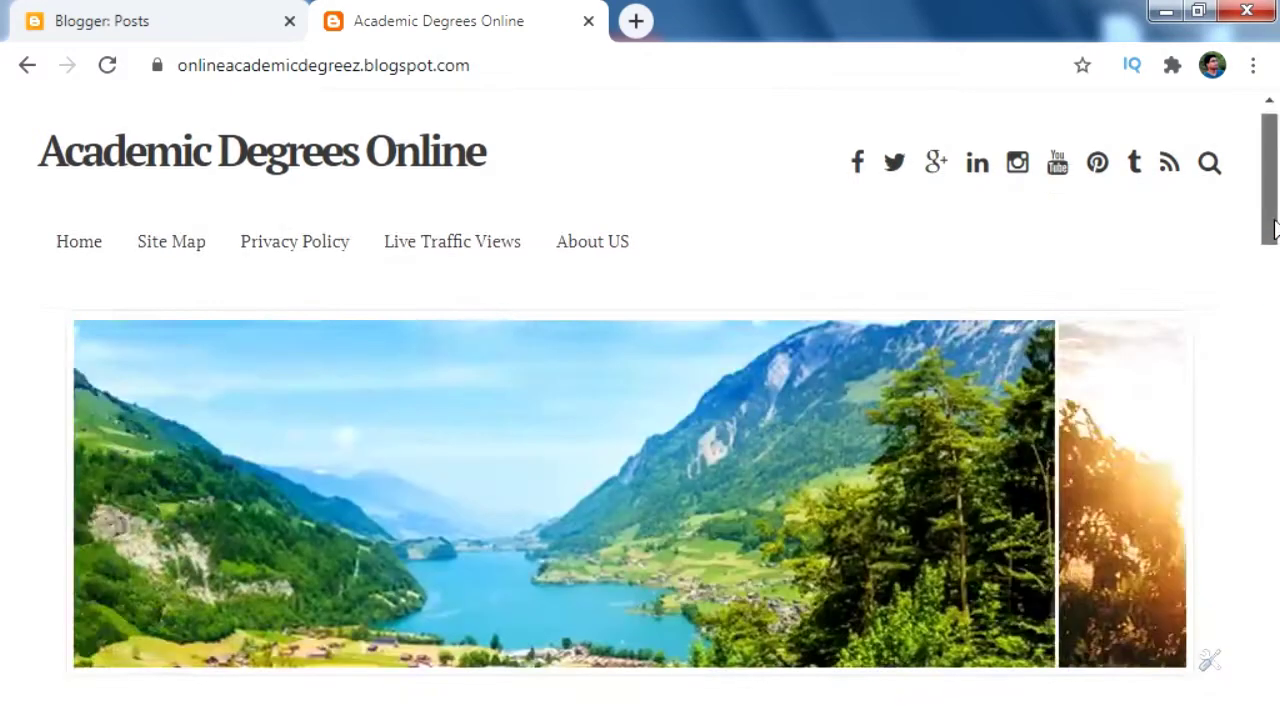
left_click_drag(1268, 218, 1270, 228)
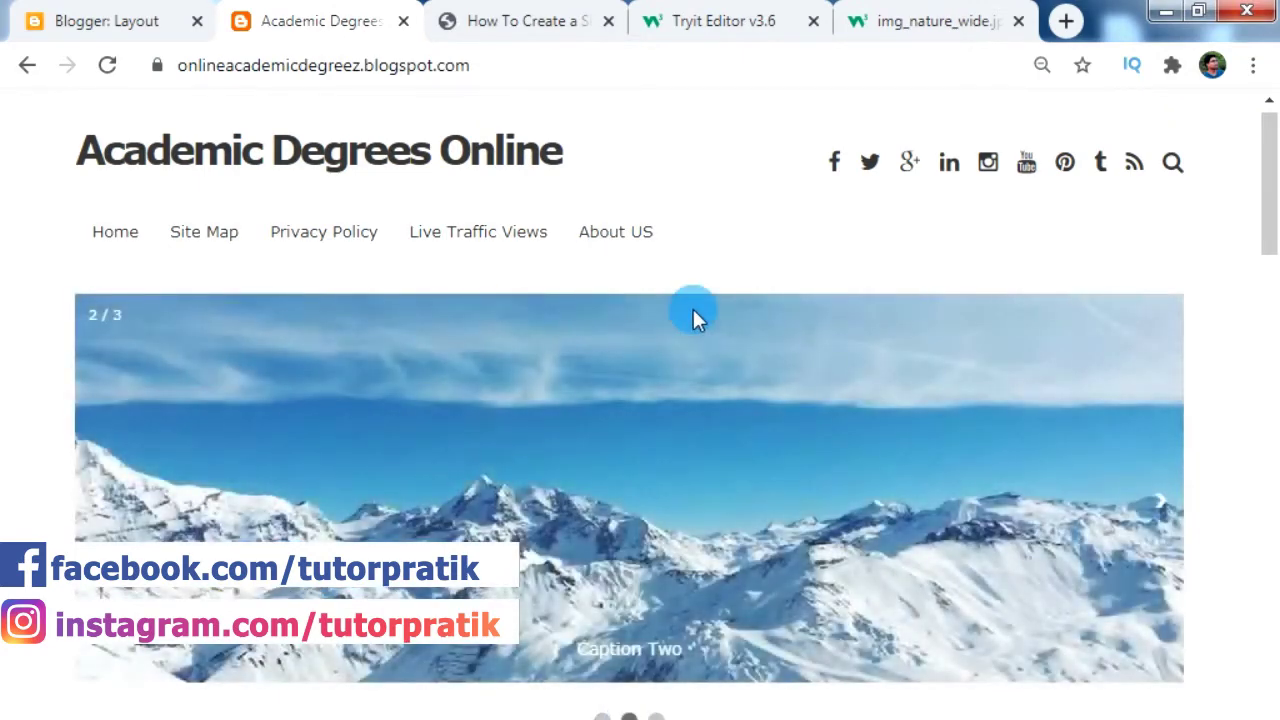
- Cycle the homepage slideshow forward and back through its three captioned slides
left_click(655, 715)
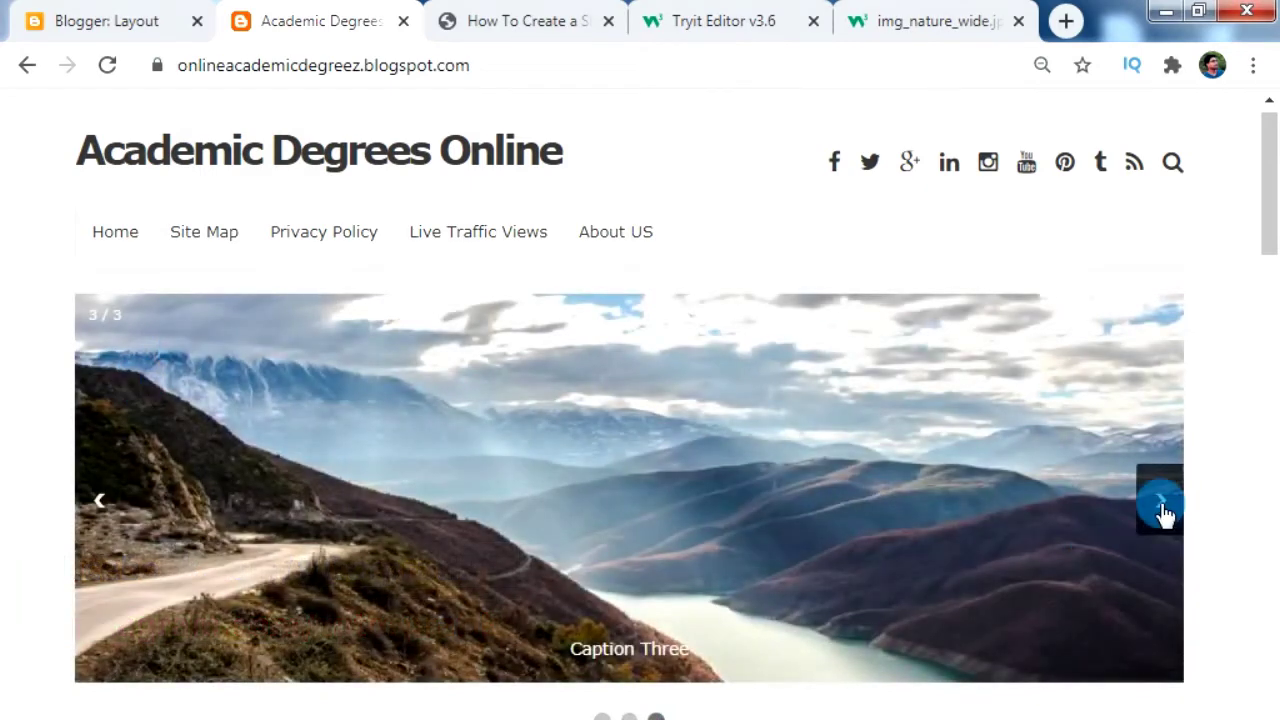
left_click(1163, 510)
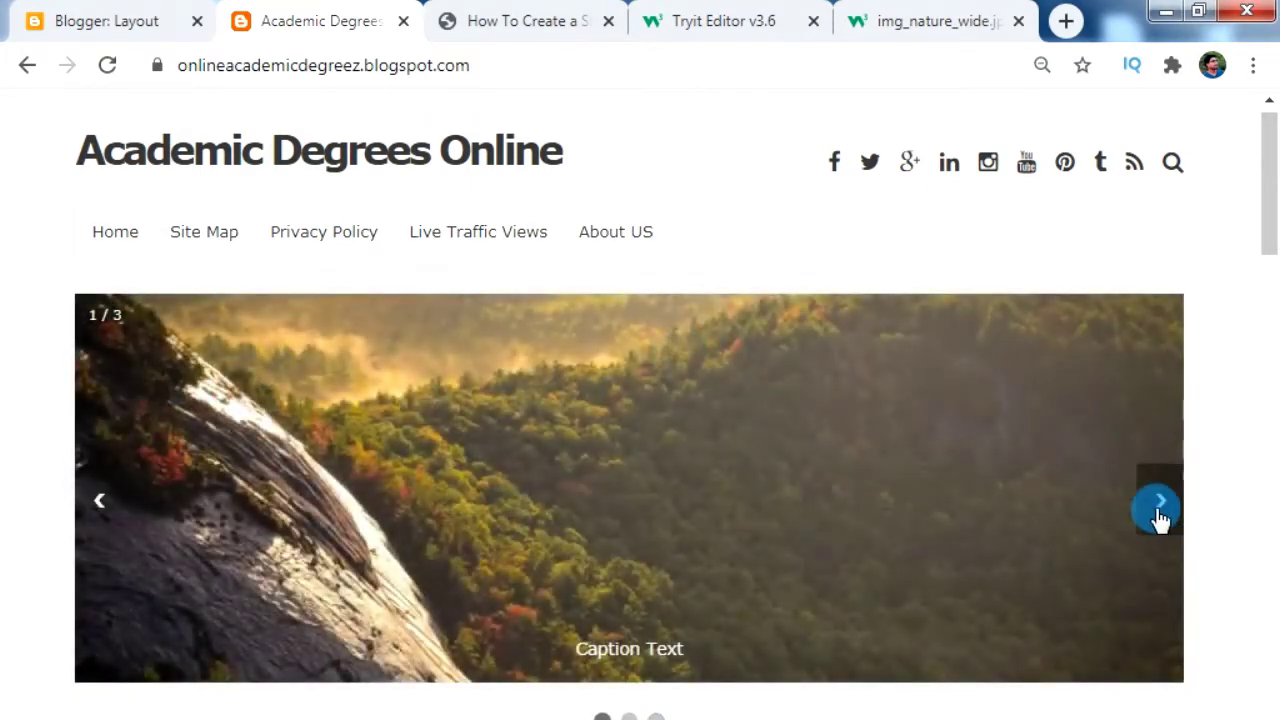
left_click(1160, 512)
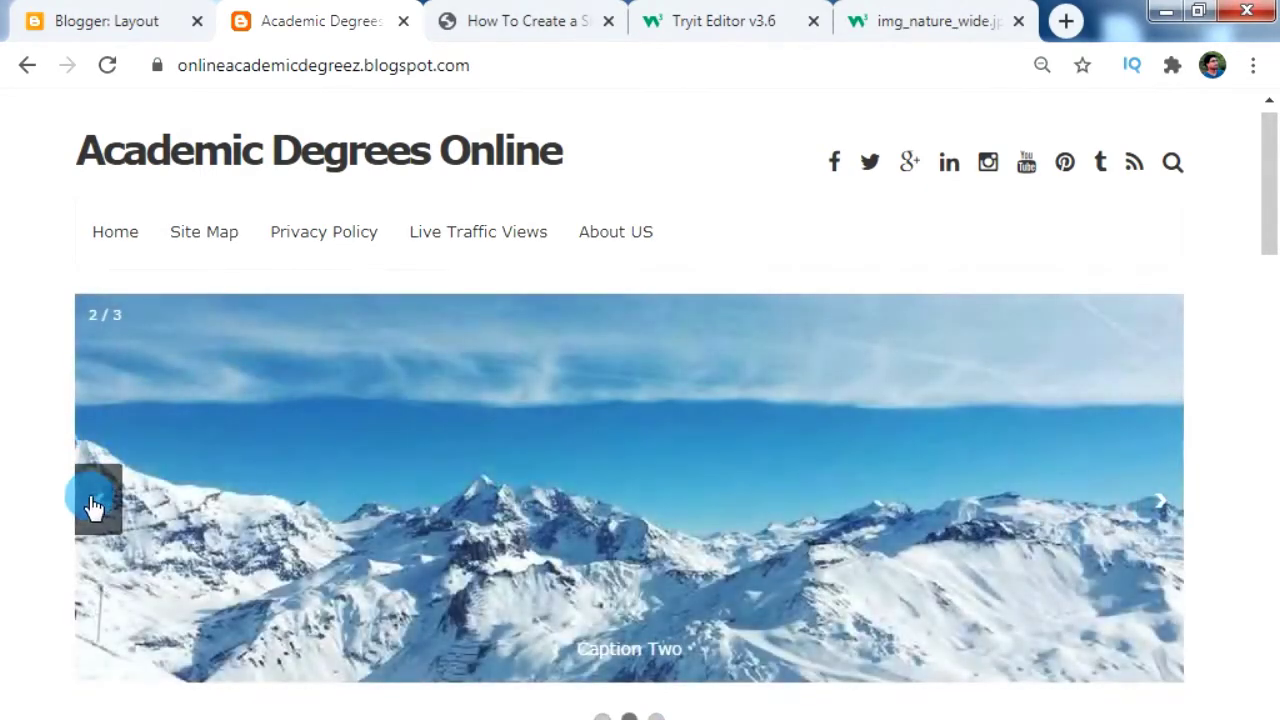
left_click(94, 507)
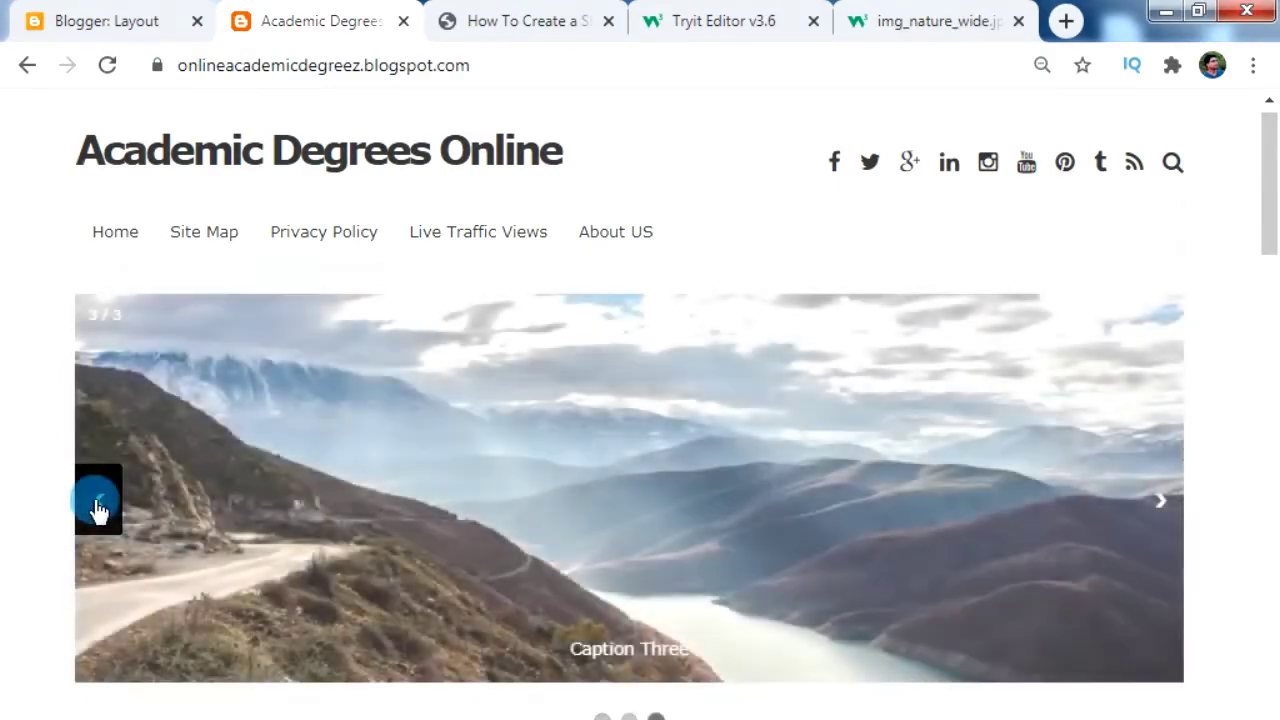
left_click(97, 510)
left_click(97, 510)
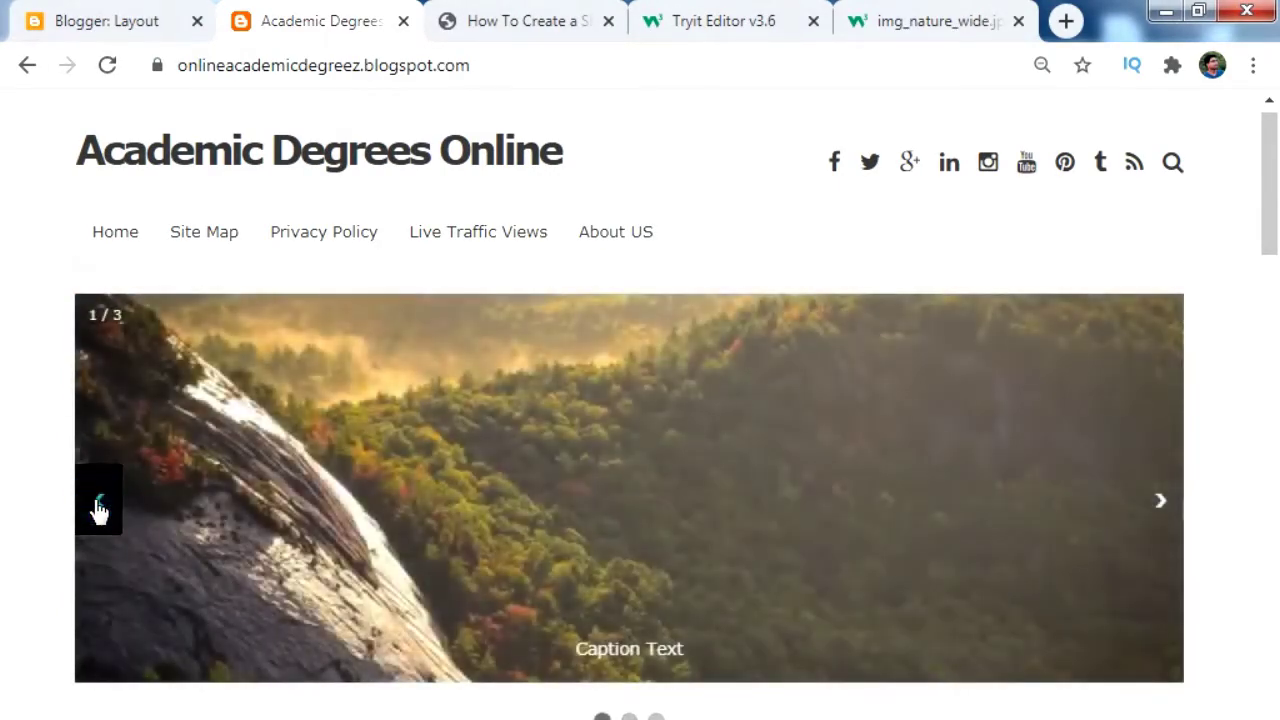
left_click(97, 510)
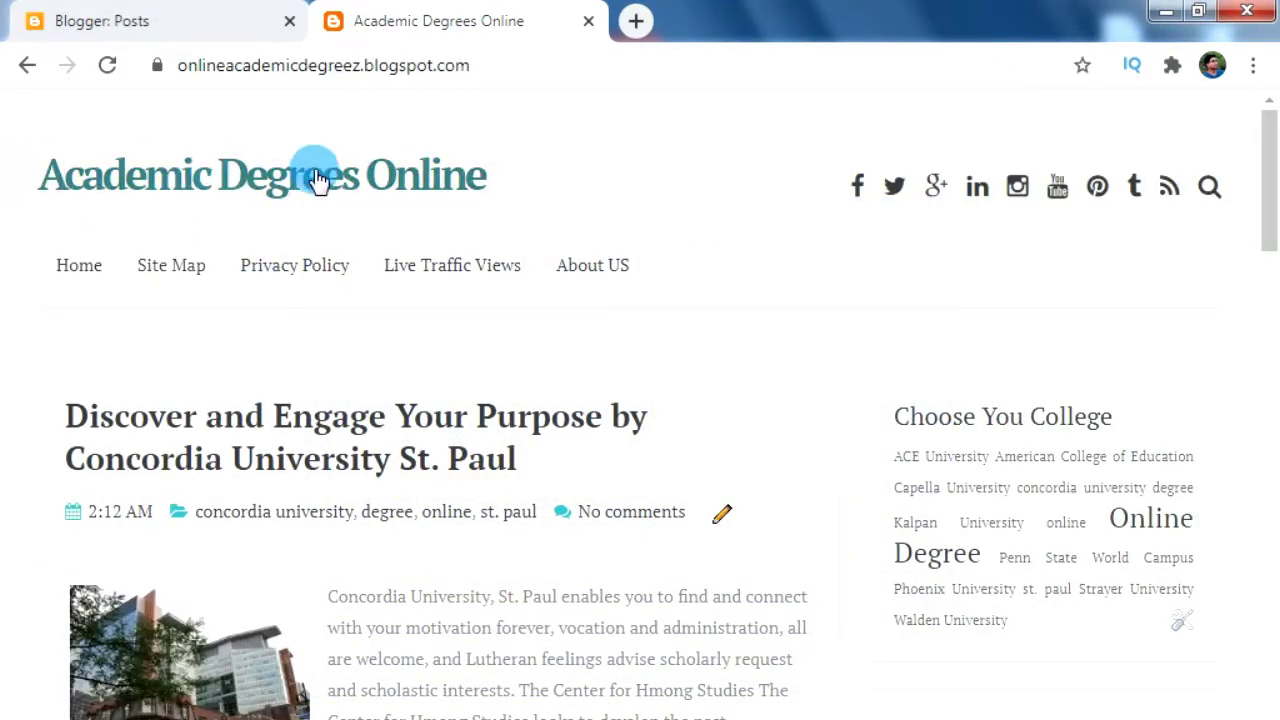
- Scroll the slider-free homepage down to the Penn State and ACE posts, then back up
scroll(563, 457, "down", 5)
scroll(877, 457, "down", 1)
scroll(489, 551, "down", 5)
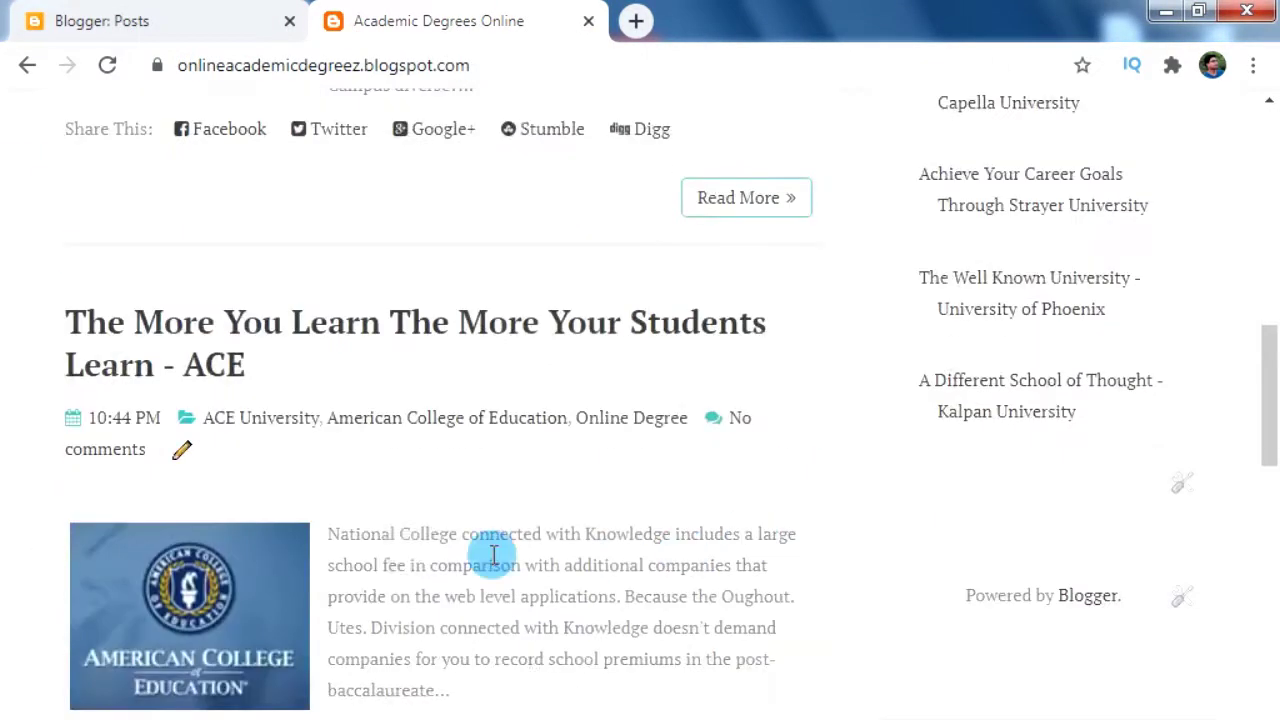
scroll(497, 560, "down", 3)
scroll(874, 557, "down", 4)
scroll(874, 557, "up", 6)
scroll(865, 545, "up", 10)
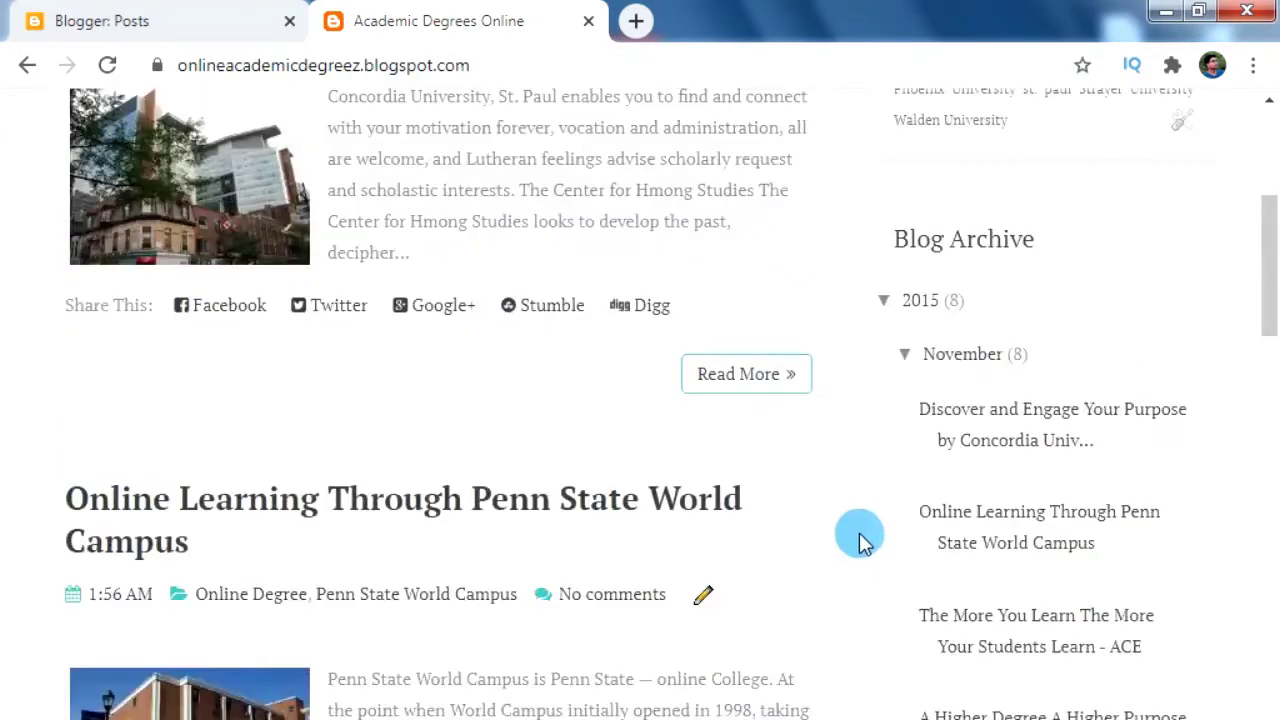
scroll(870, 525, "up", 6)
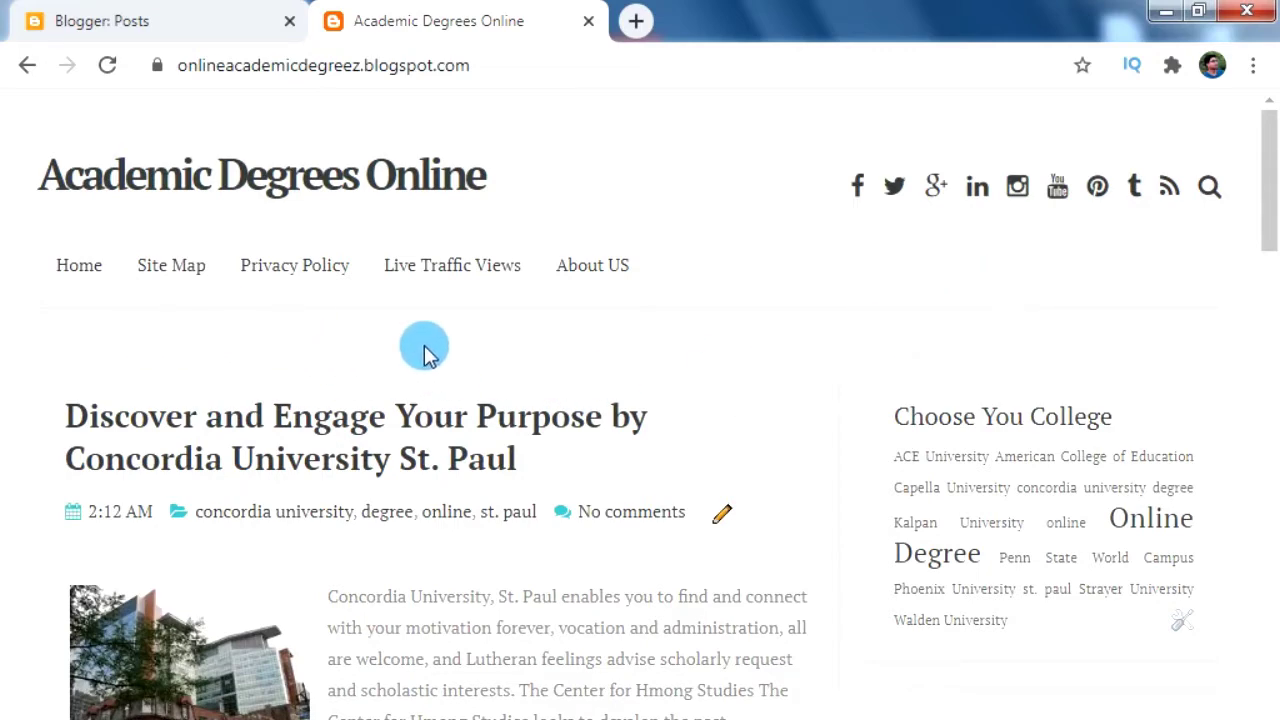
- Go to the blog's Layout page and browse the headersec, NewContainer and mainblogsec sections
left_click(180, 20)
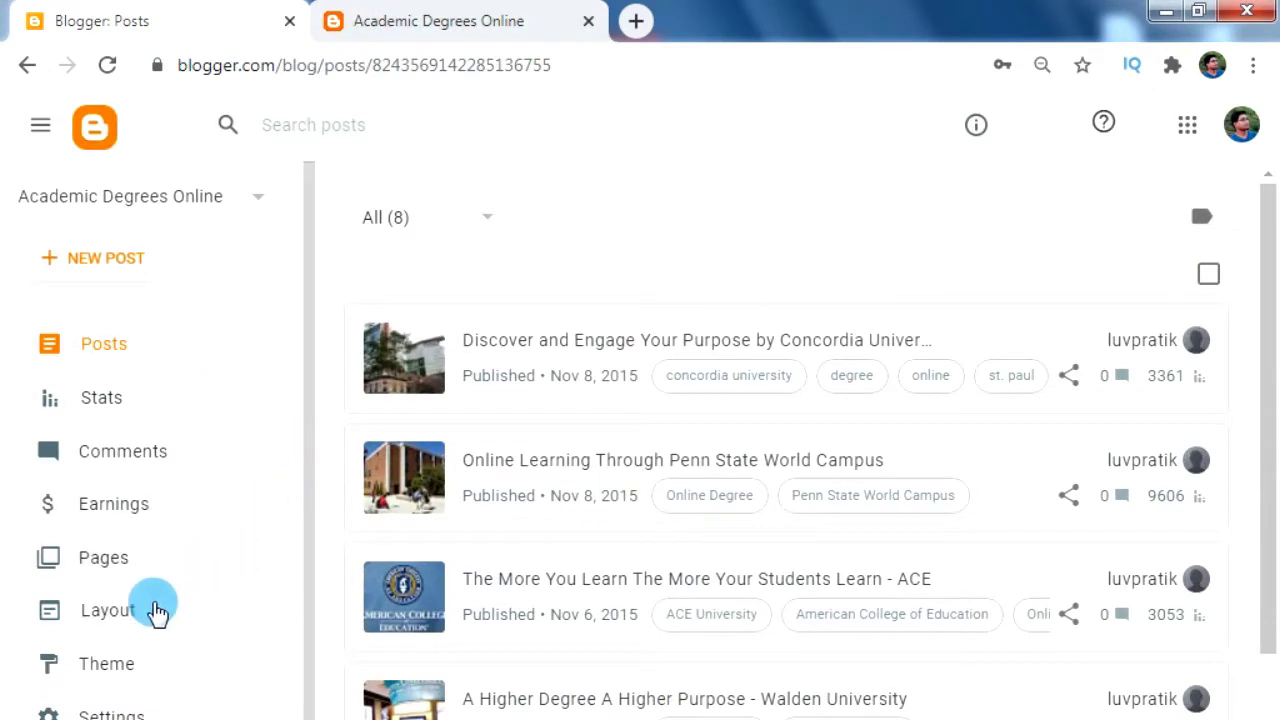
left_click(128, 622)
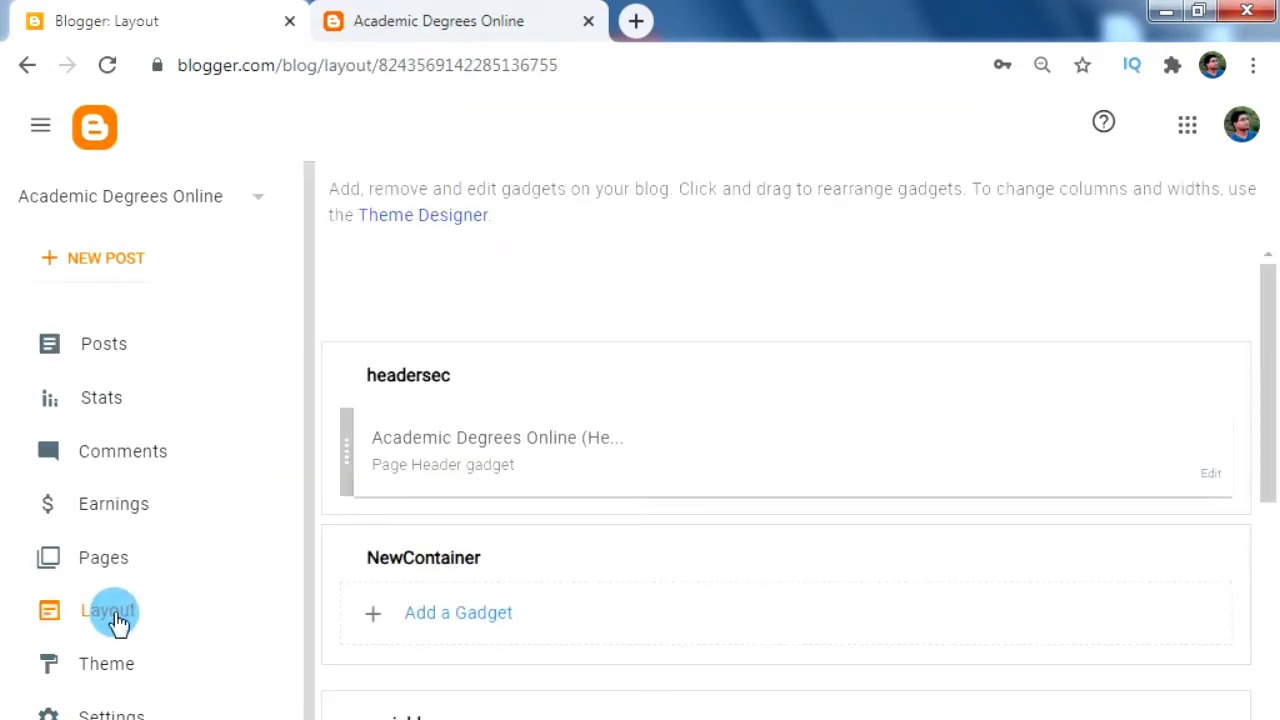
scroll(900, 530, "down", 2)
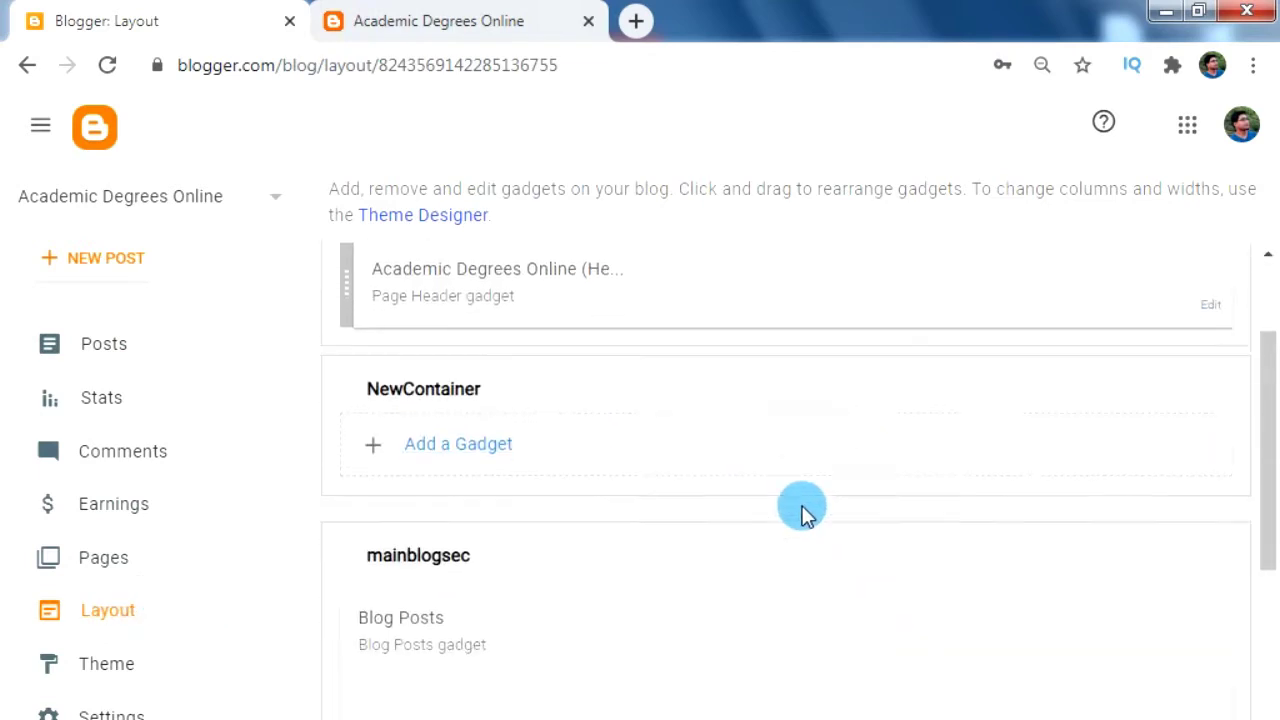
scroll(488, 497, "down", 3)
scroll(694, 560, "down", 2)
scroll(791, 466, "up", 3)
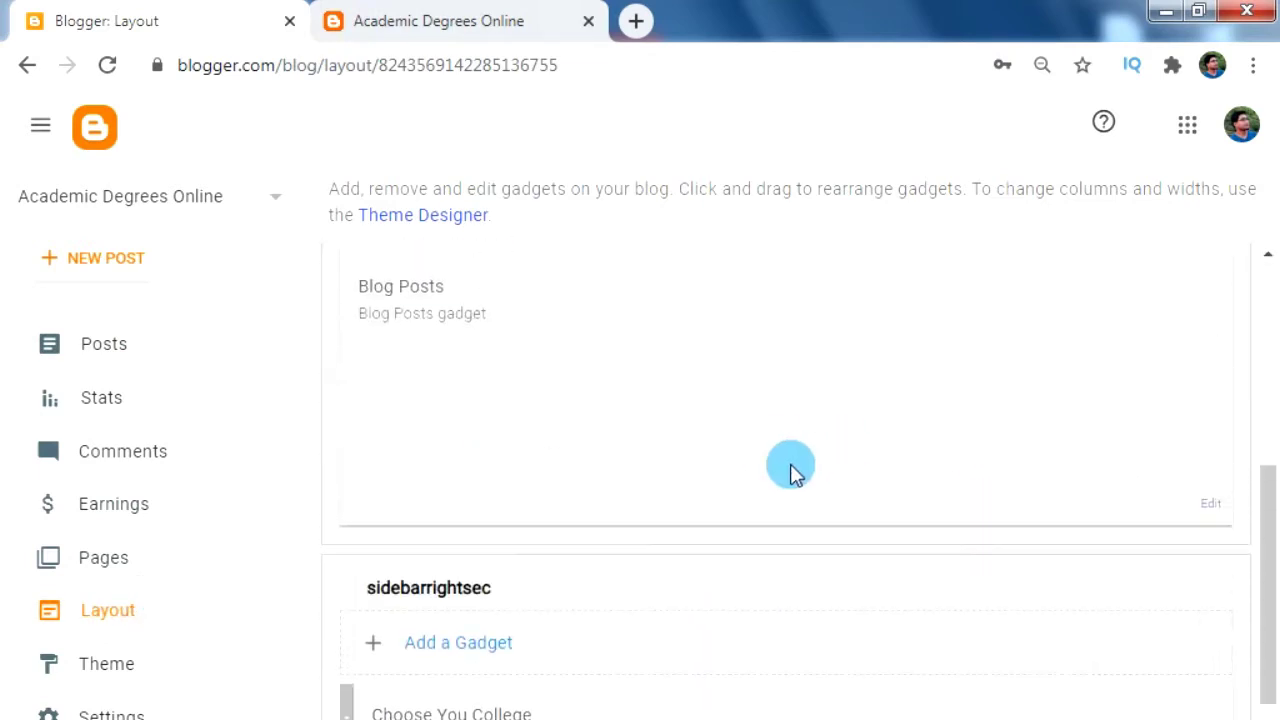
scroll(701, 495, "up", 5)
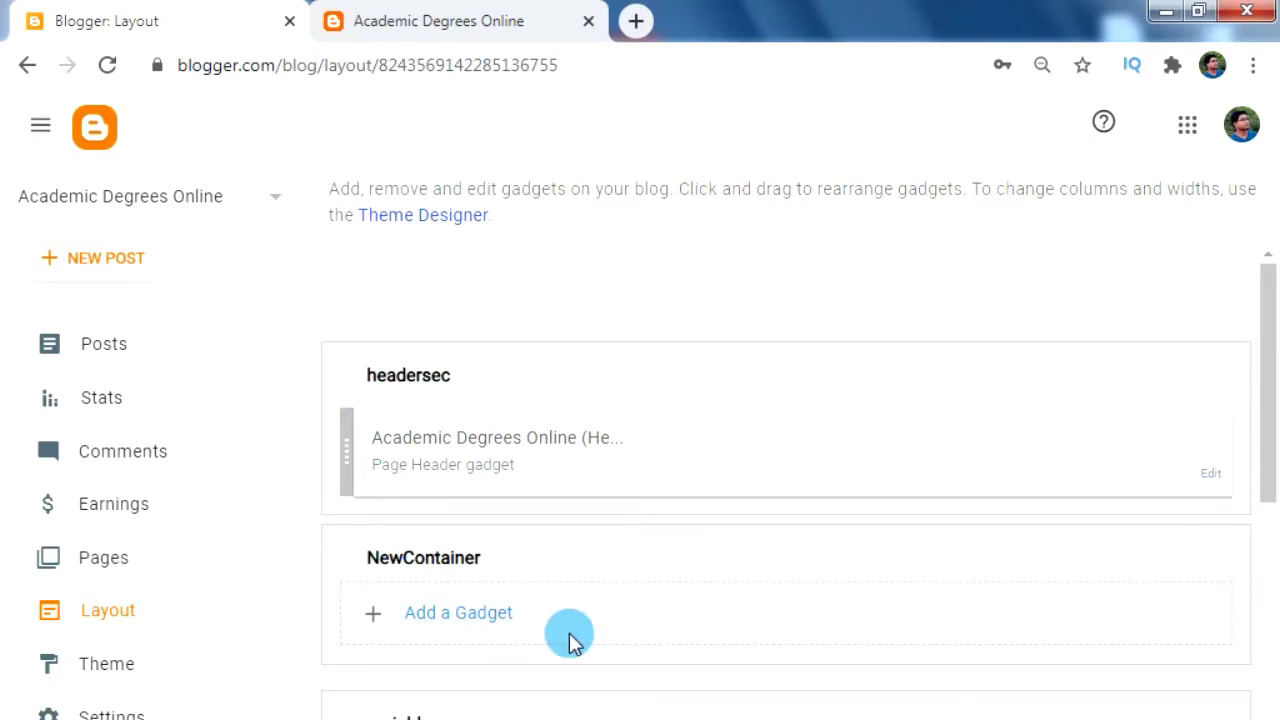
- Add an HTML/JavaScript gadget to NewContainer and focus its empty Content box
left_click(480, 612)
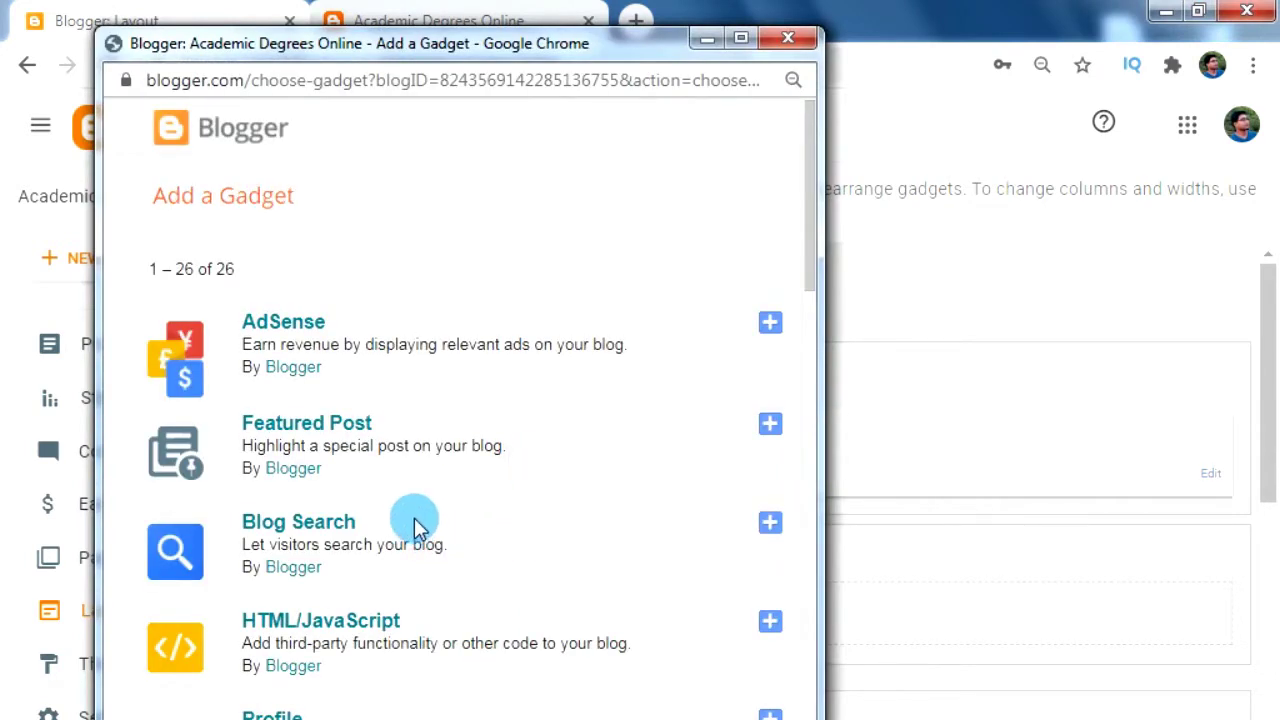
scroll(415, 525, "down", 2)
scroll(330, 385, "down", 2)
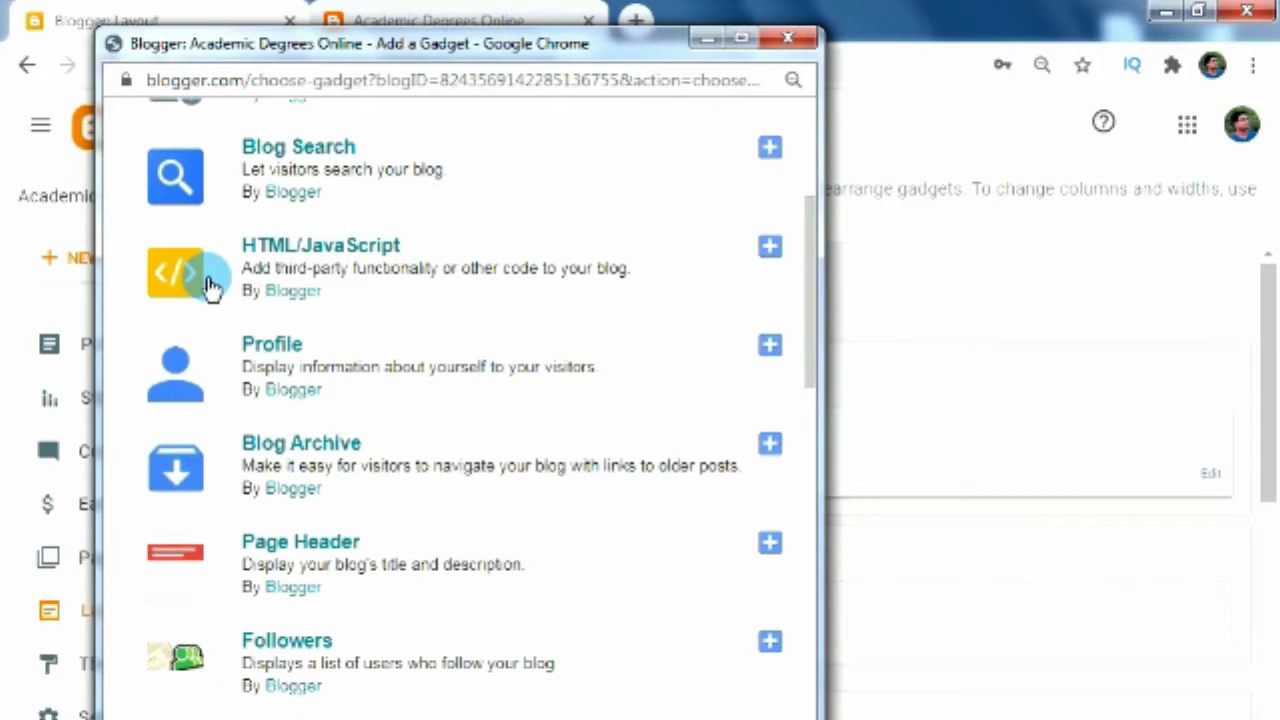
left_click(366, 258)
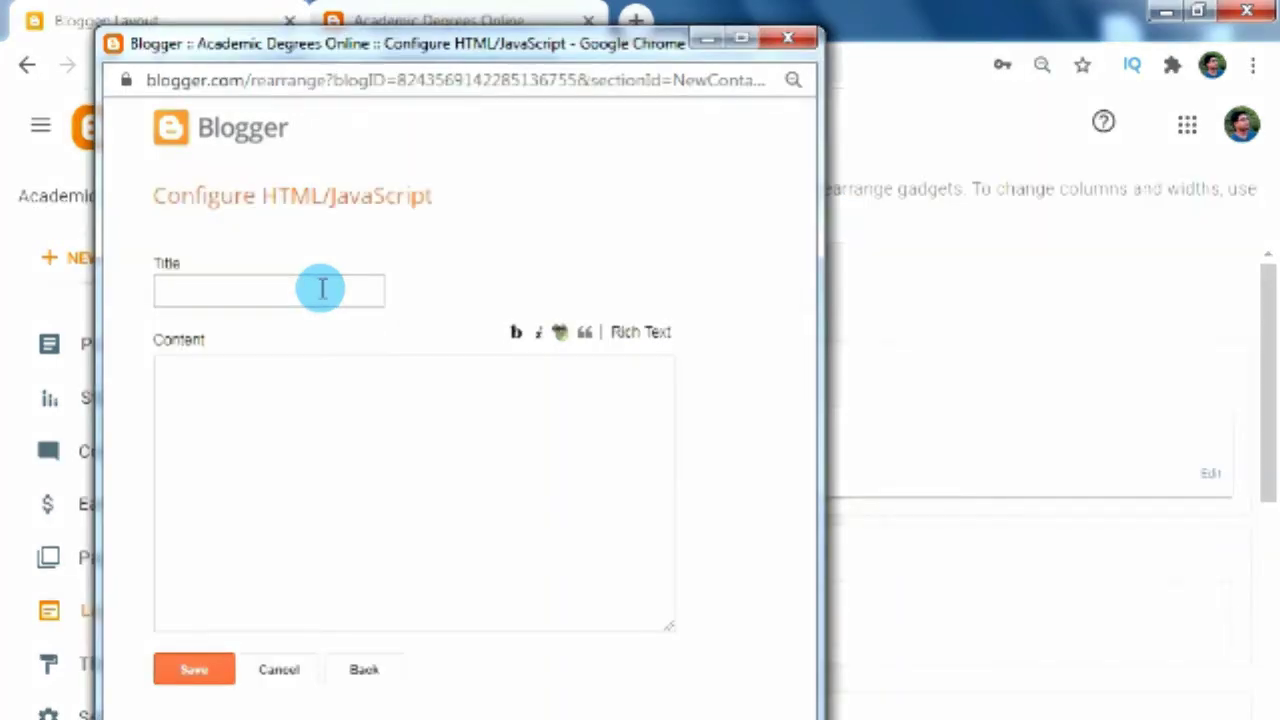
left_click(263, 431)
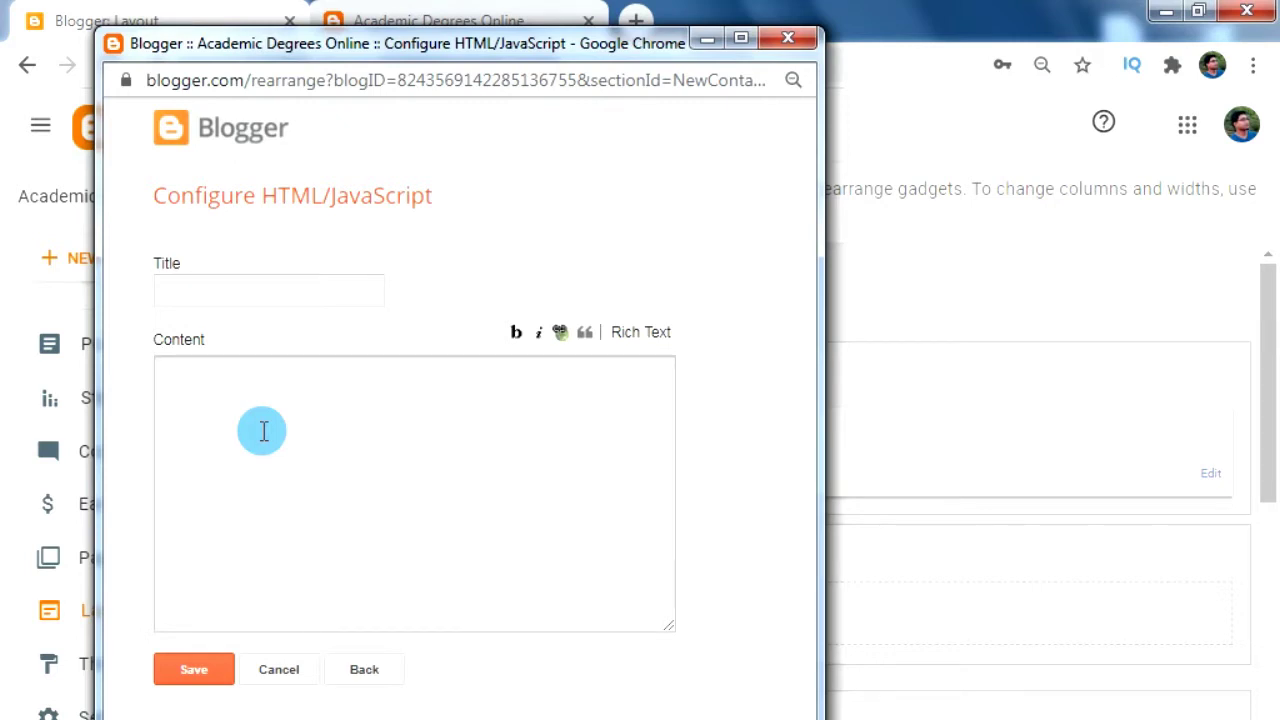
- Write the slider div containing a figure element with a first img tag line
type("<div")
type(" id=\"slider\"> ")
type("</div>")
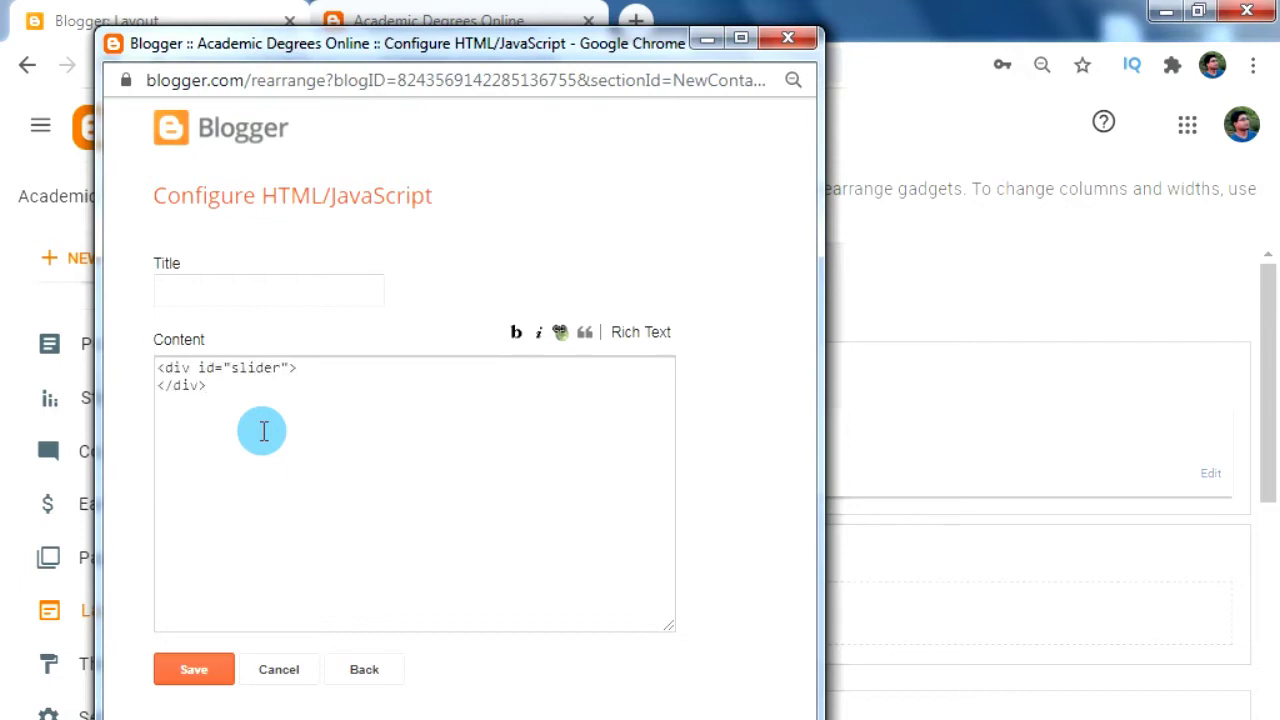
key("Return")
type("<figure>")
key("Return")
type("<")
type("/figure>")
key("Up")
key("Return")
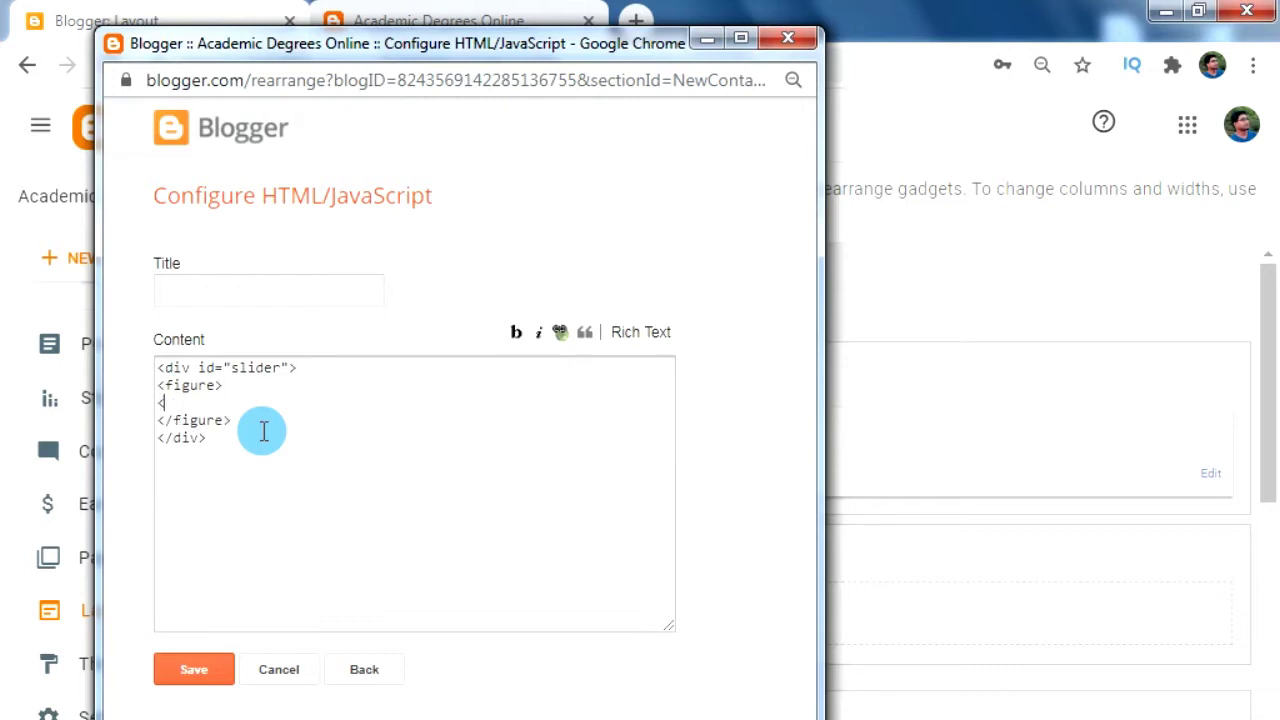
type("img src=\"\" />")
- Duplicate the img line to create more image tags inside the figure
key("shift+Home")
key("ctrl+c")
key("End")
key("Return")
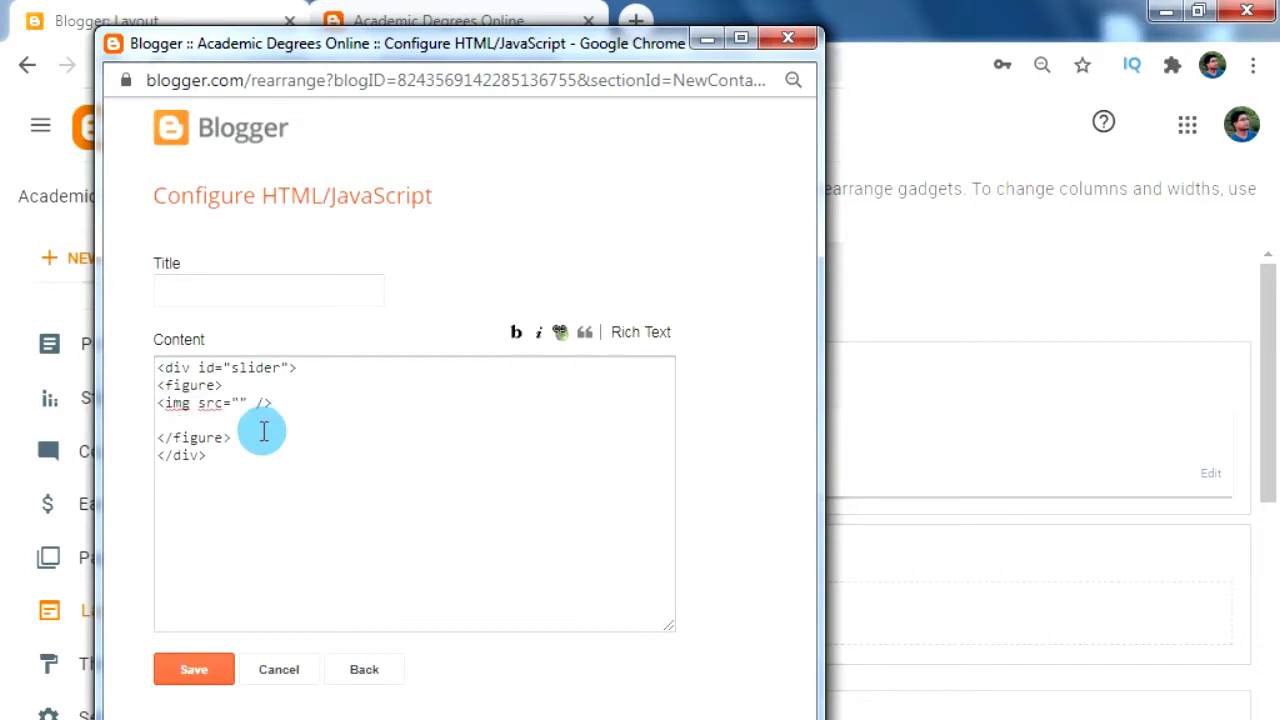
key("ctrl+v")
key("Return")
key("ctrl+v")
key("Return")
key("ctrl+v")
key("Return")
key("ctrl+v")
- Fill image sources with the austin-fireworks.jpg URL, then taj-mahal_copy and ibiza variants
left_click(240, 403)
type("https://s3-us-west-2.amazonaws.com/s.cdpn.io/4273/austin-fireworks.jpg")
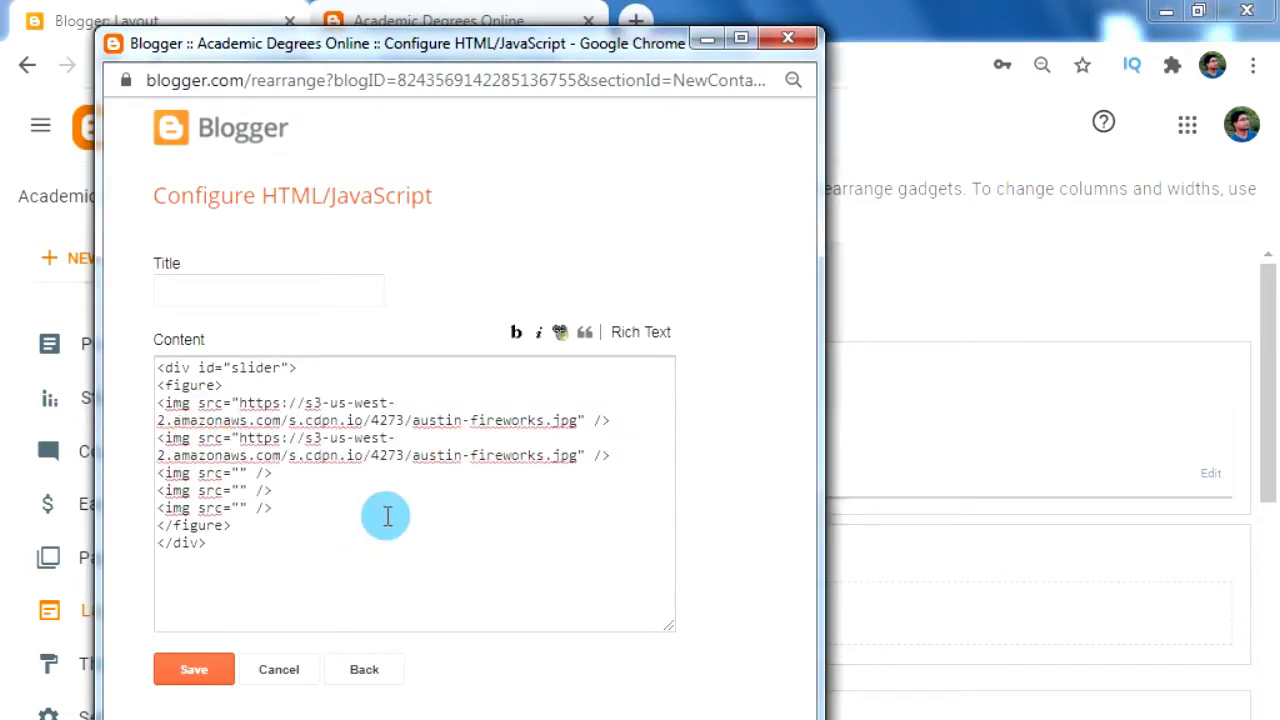
key("ctrl+shift+Left")
key("ctrl+shift+Left")
type("taj-")
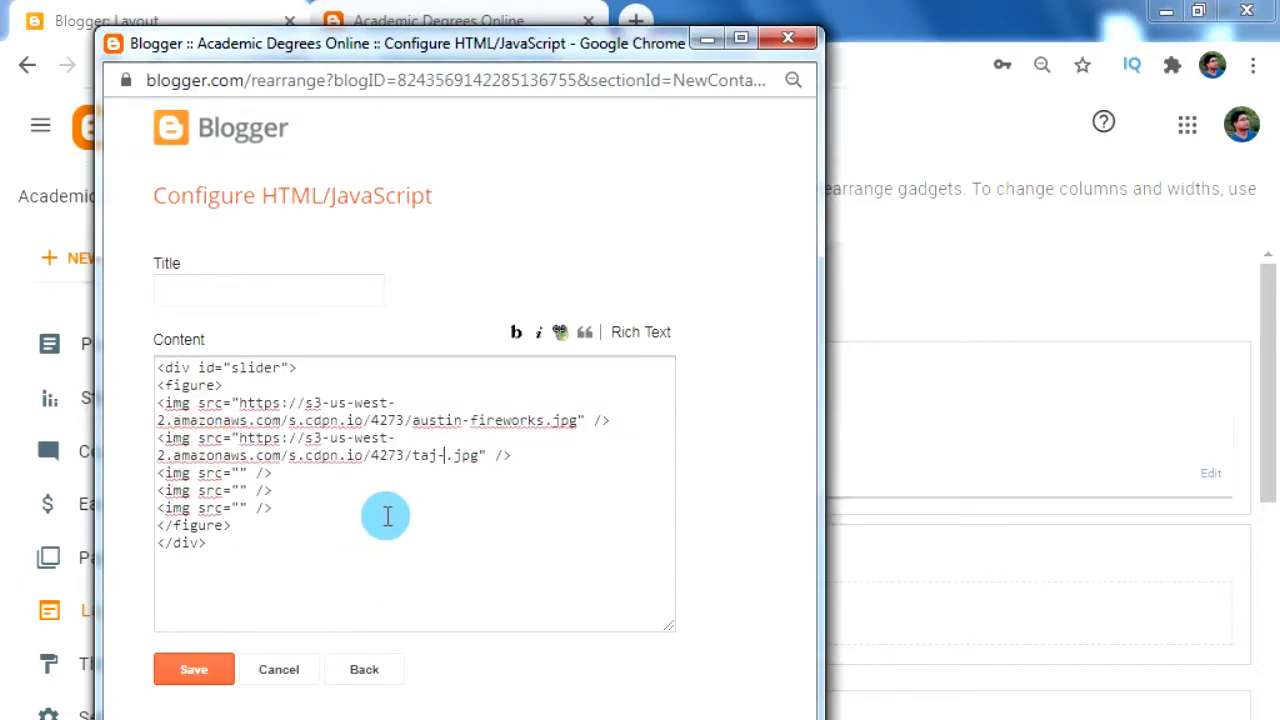
type("mahal_copy")
left_click(240, 473)
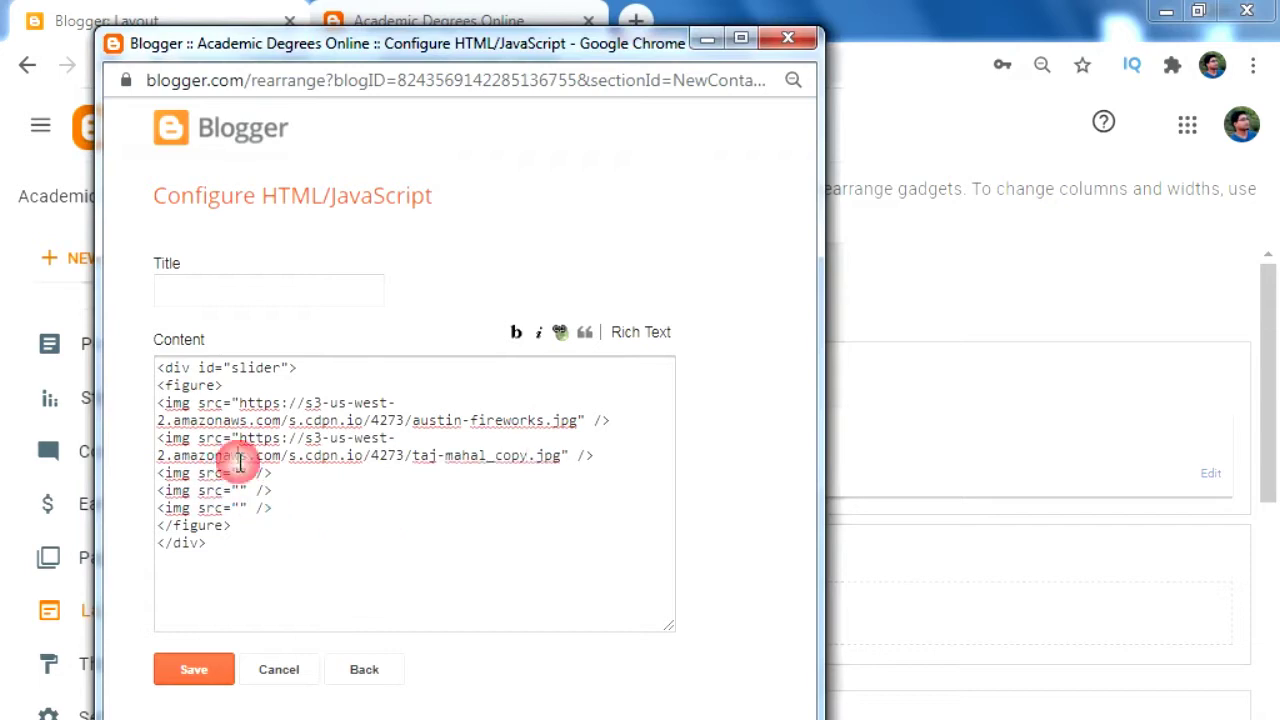
key("ctrl+v")
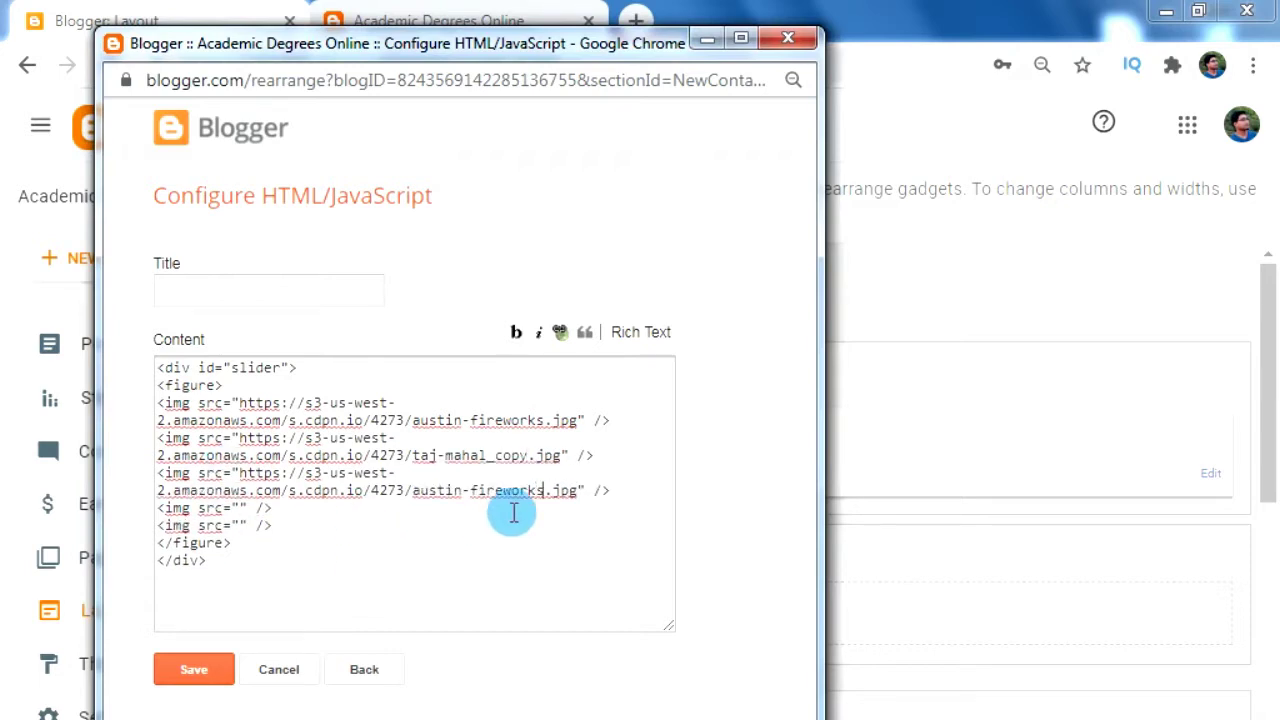
key("ctrl+shift+Left")
key("ctrl+shift+Left")
type("ibiza")
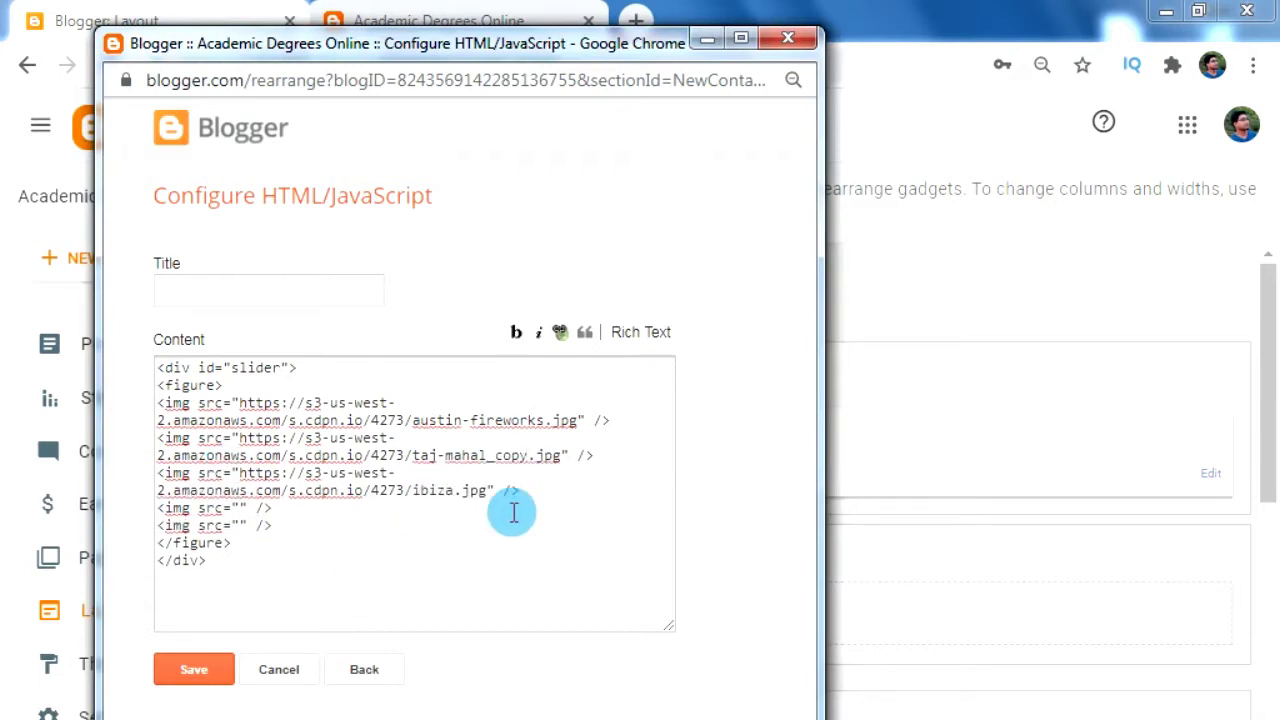
- Point the fourth image at ankor-wat and paste the fireworks URL into the fifth image
key("Down")
key("Left")
key("Left")
key("Left")
key("ctrl+v")
key("shift+Left")
key("shift+Left")
key("shift+Left")
key("shift+Left")
key("shift+Left")
key("shift+Left")
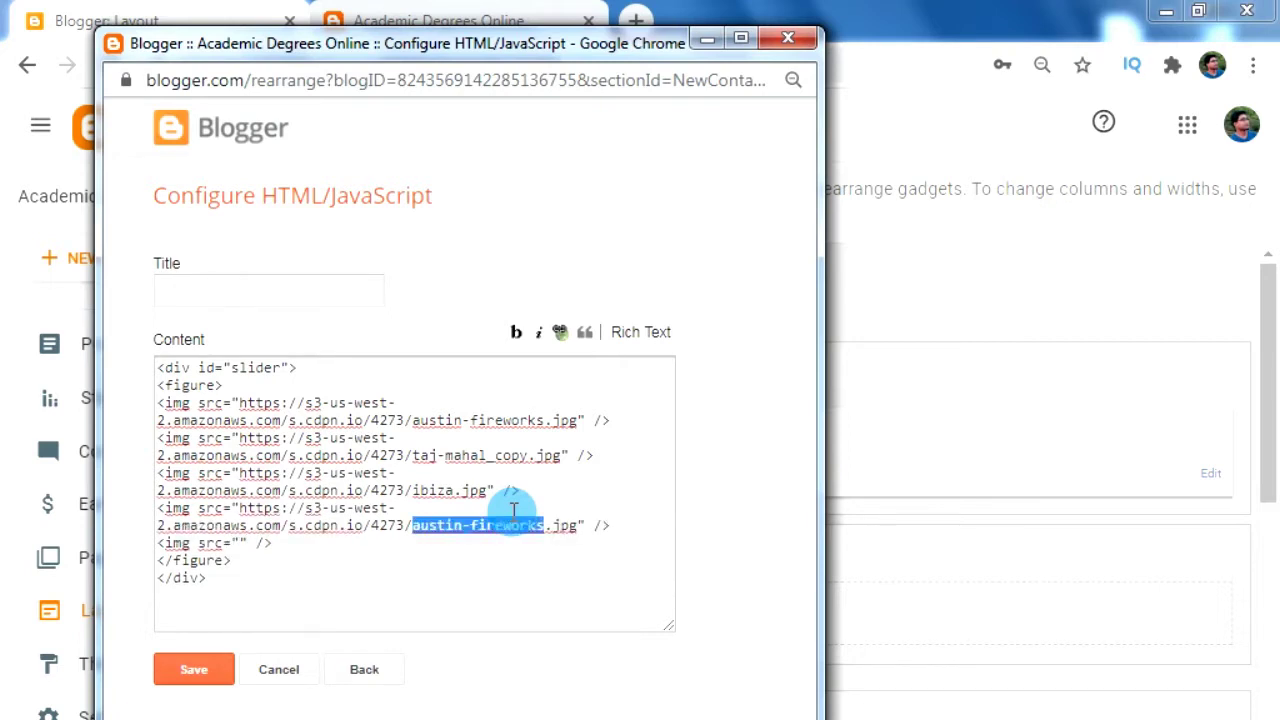
type("ankor-wat")
key("Down")
key("Left")
key("Left")
key("Left")
key("ctrl+v")
key("shift+Left")
key("shift+Left")
key("shift+Left")
key("shift+Left")
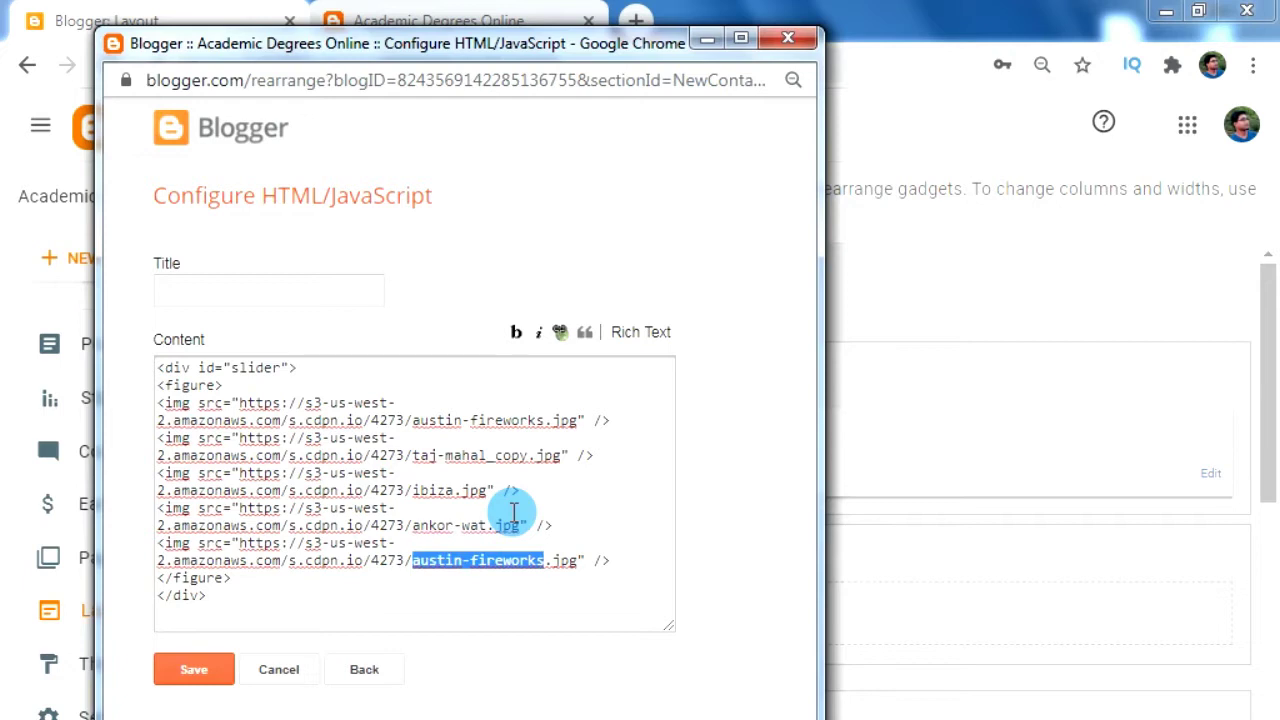
key("Down")
left_click(163, 369)
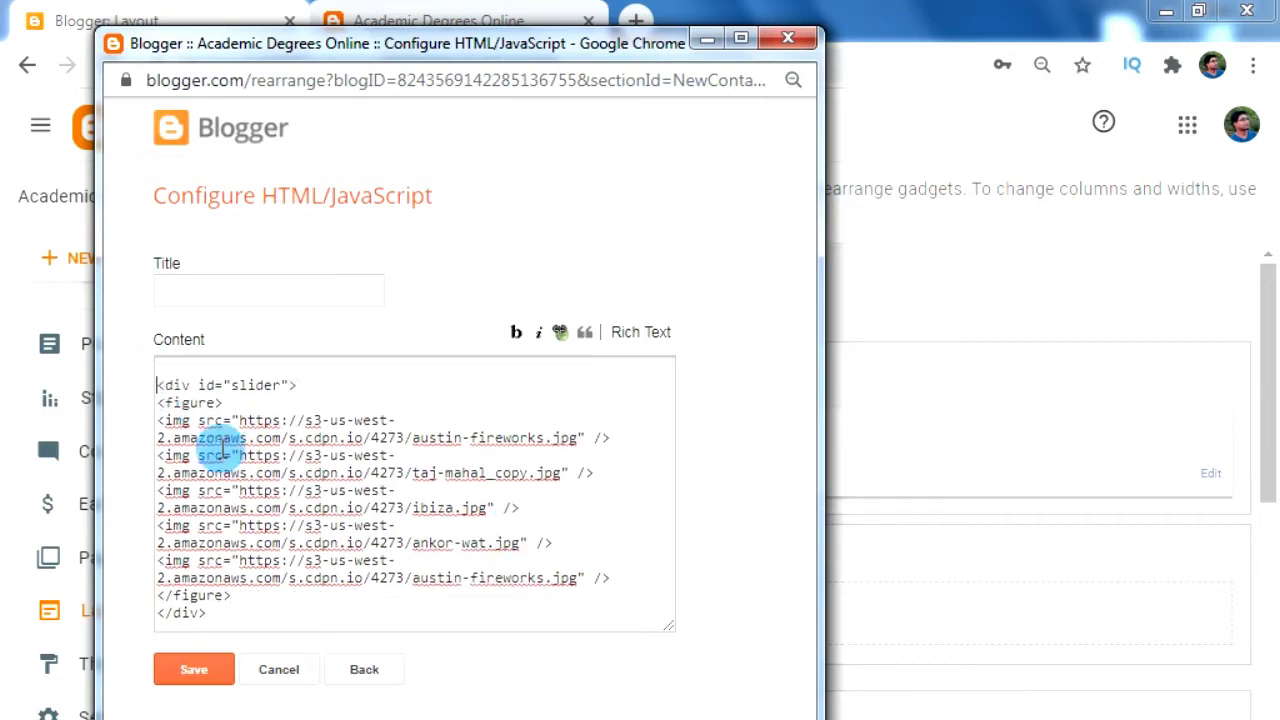
- Open a style block above the slider with a #slider overflow: hidden rule
key("Return")
key("Return")
key("Return")
key("Up")
key("Up")
key("Up")
type("yle>")
key("Return")
type("</style")
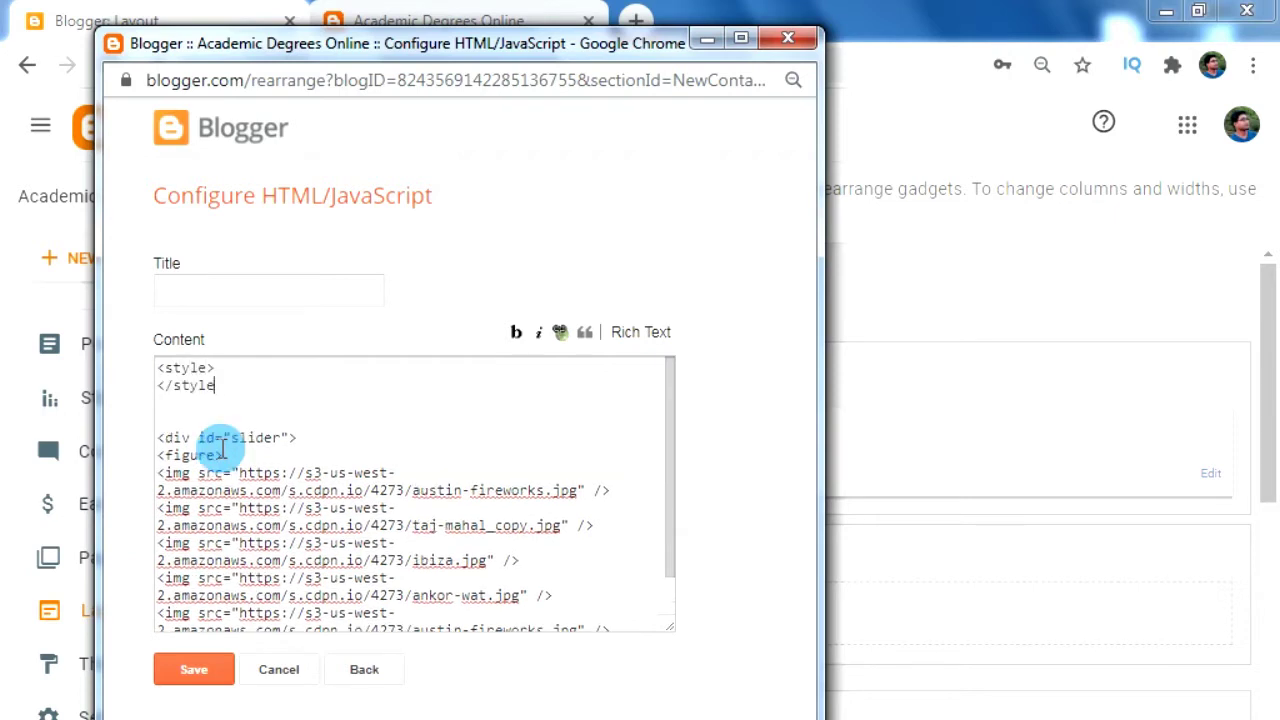
type(">")
key("Up")
key("Return")
type("#slide")
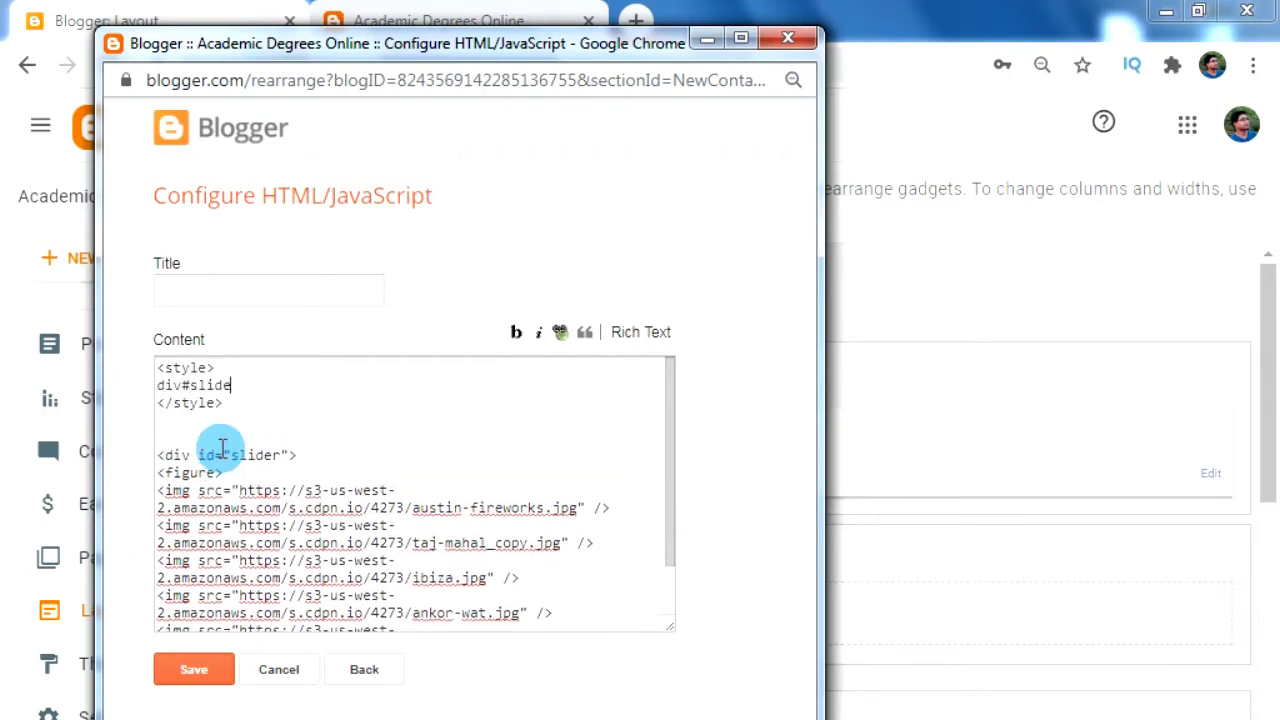
type("r{overflow: ")
type("hidden;")
- Add the figure img rule (width 20%, float left) and a figure rule with position: relative
key("Return")
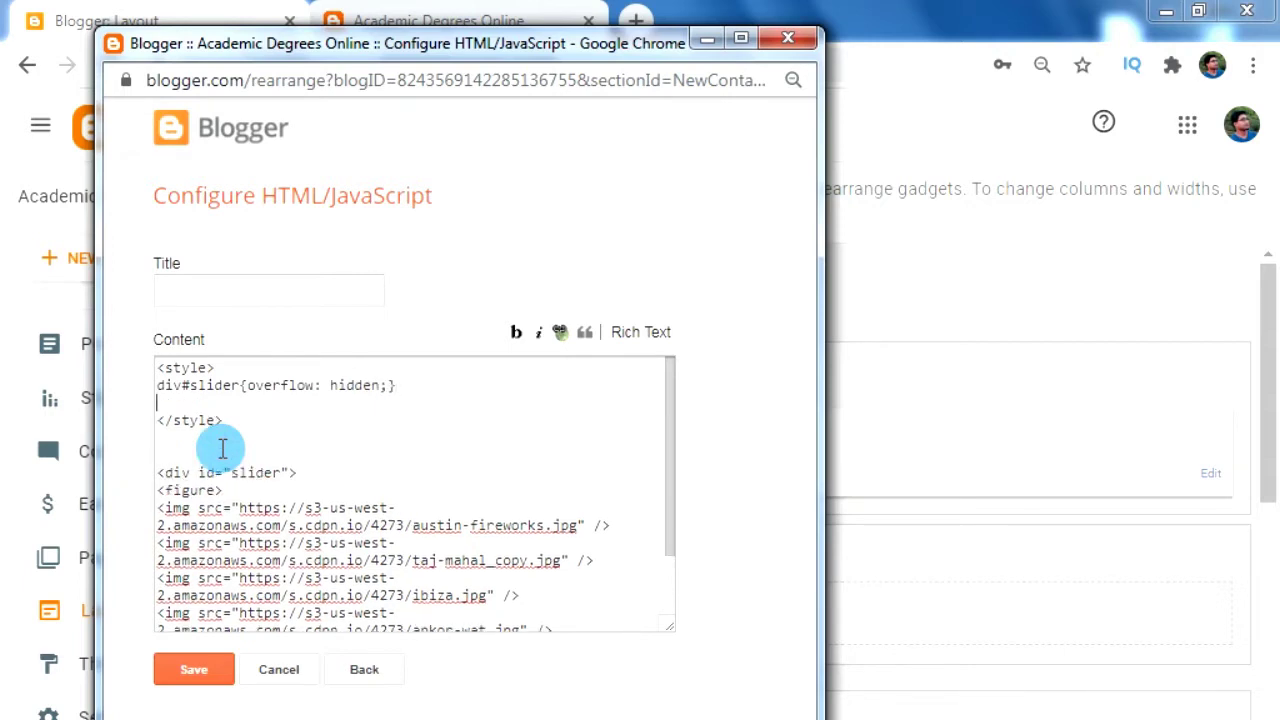
type("div#slider")
type(" figure img{w")
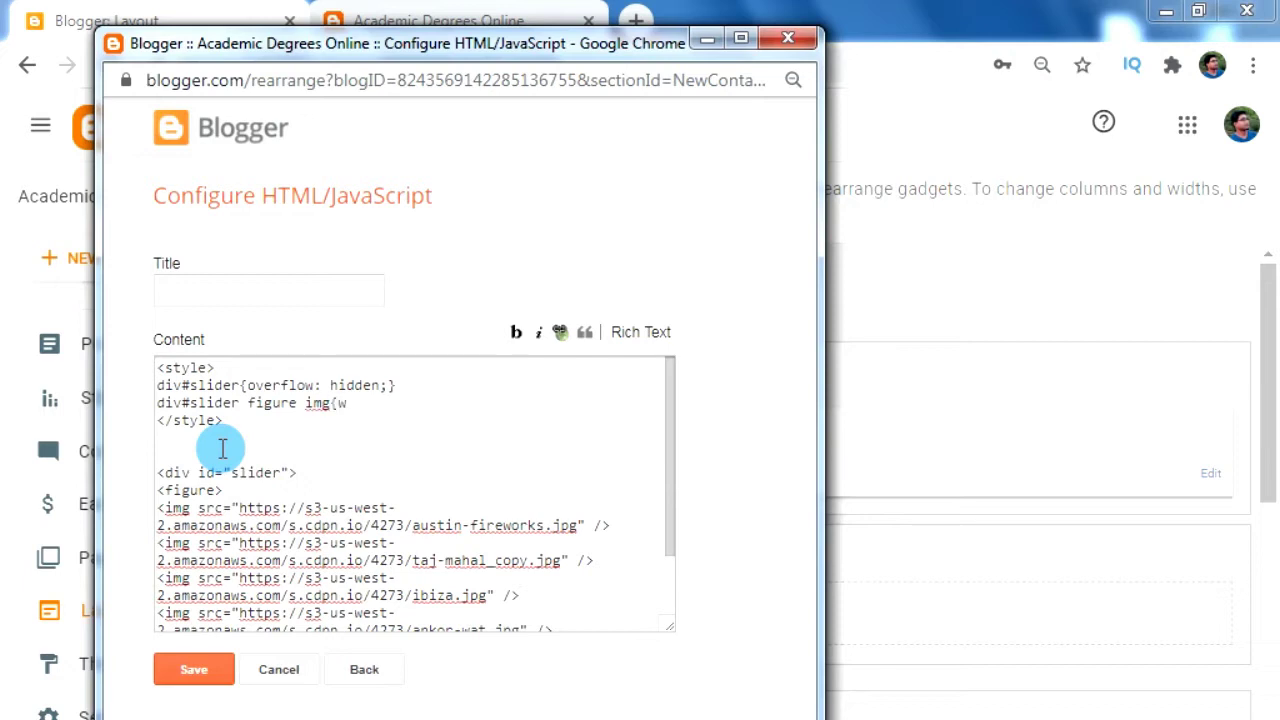
type("idth: 20%")
type("; float: left;")
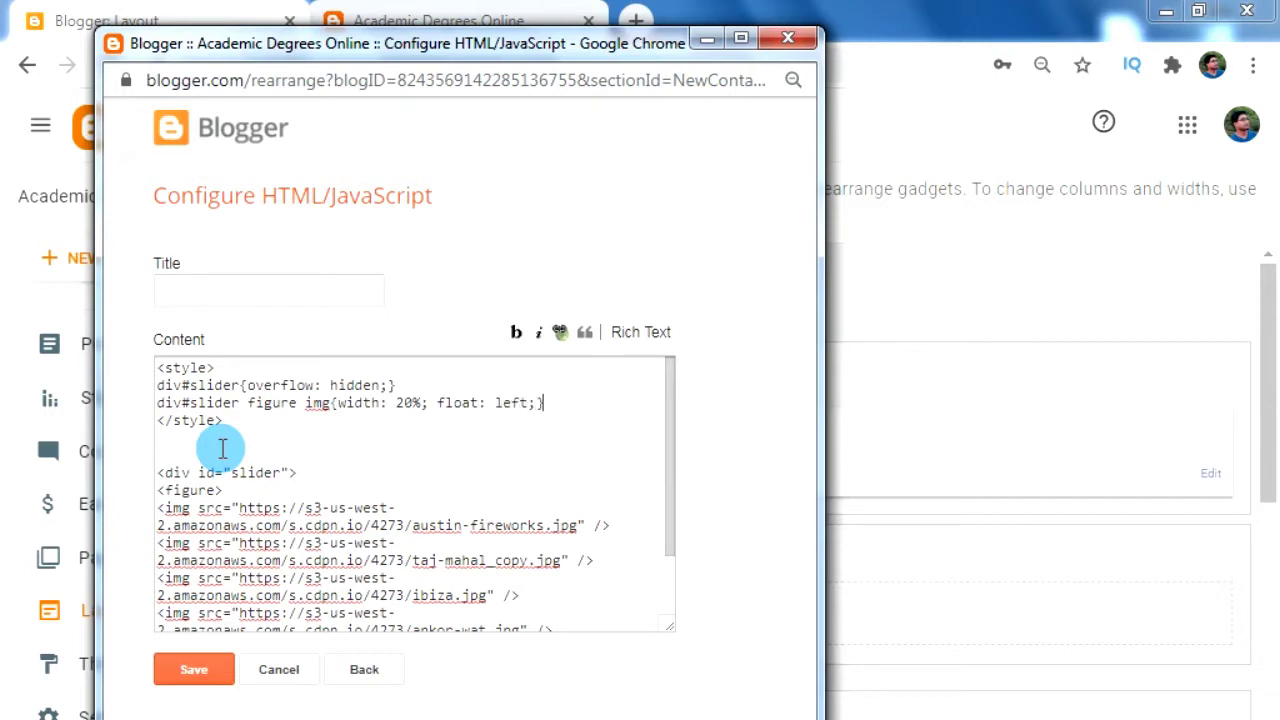
key("Return")
type("div#slider f")
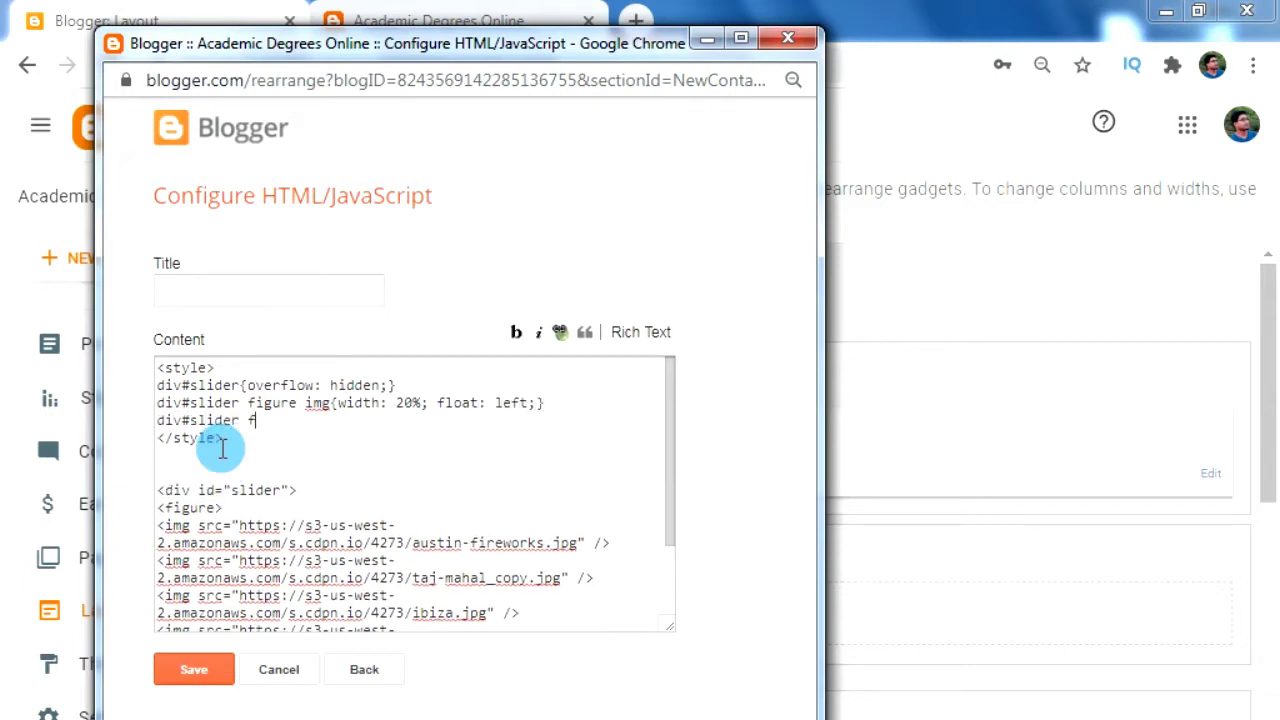
type("igure{")
key("Return")
key("Left")
key("Return")
key("Up")
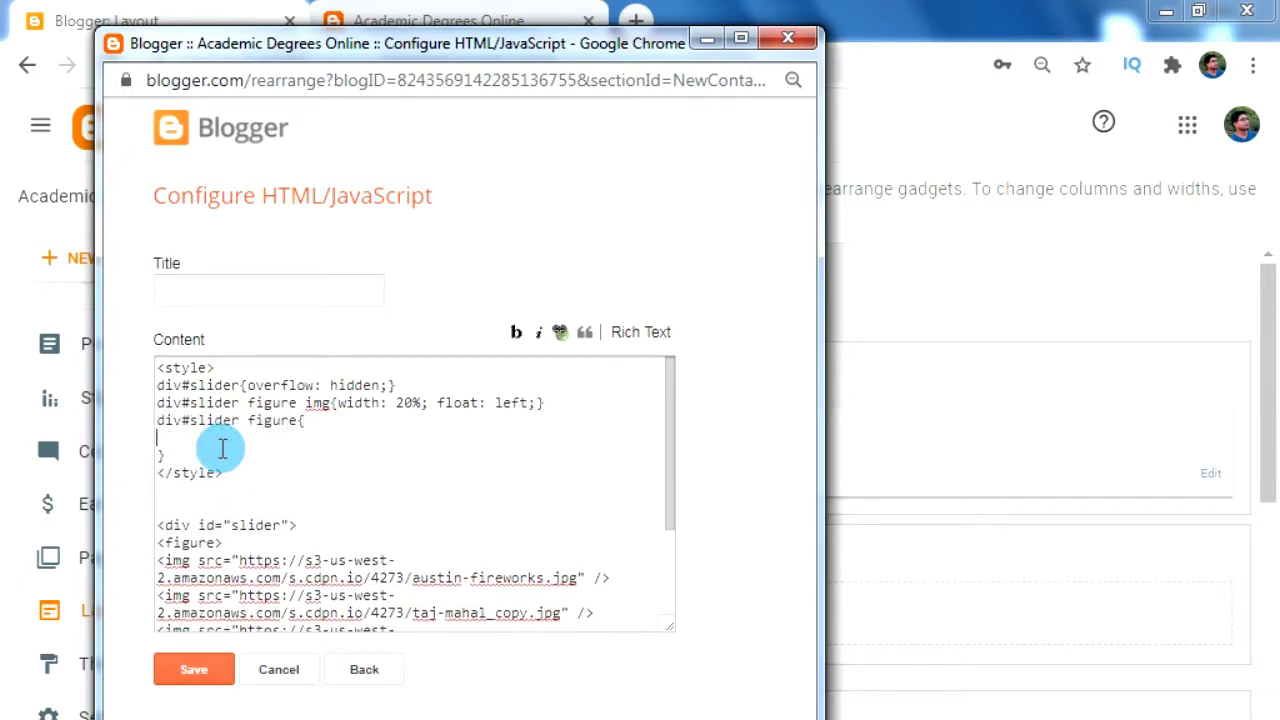
type("position: relative;")
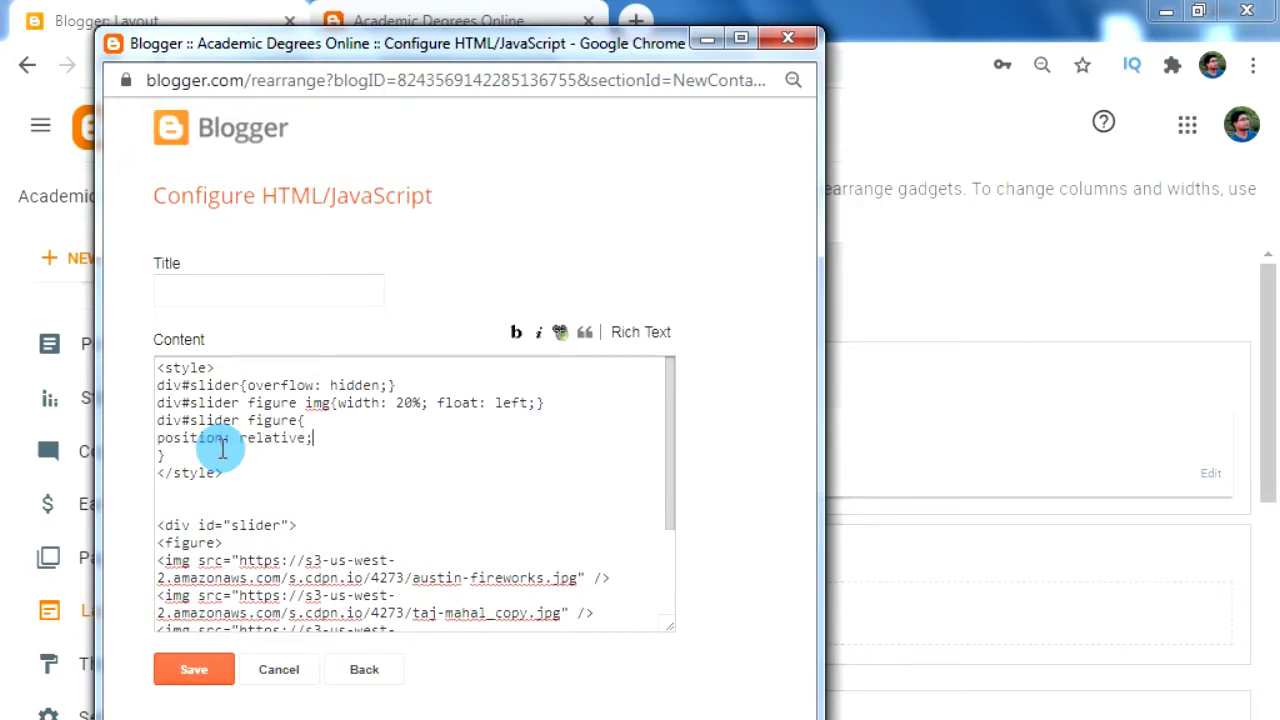
- Give the figure width 500, left 0, text-align left, font-size 0 and a 30s slidy infinite animation
key("Return")
type("width: 500%;")
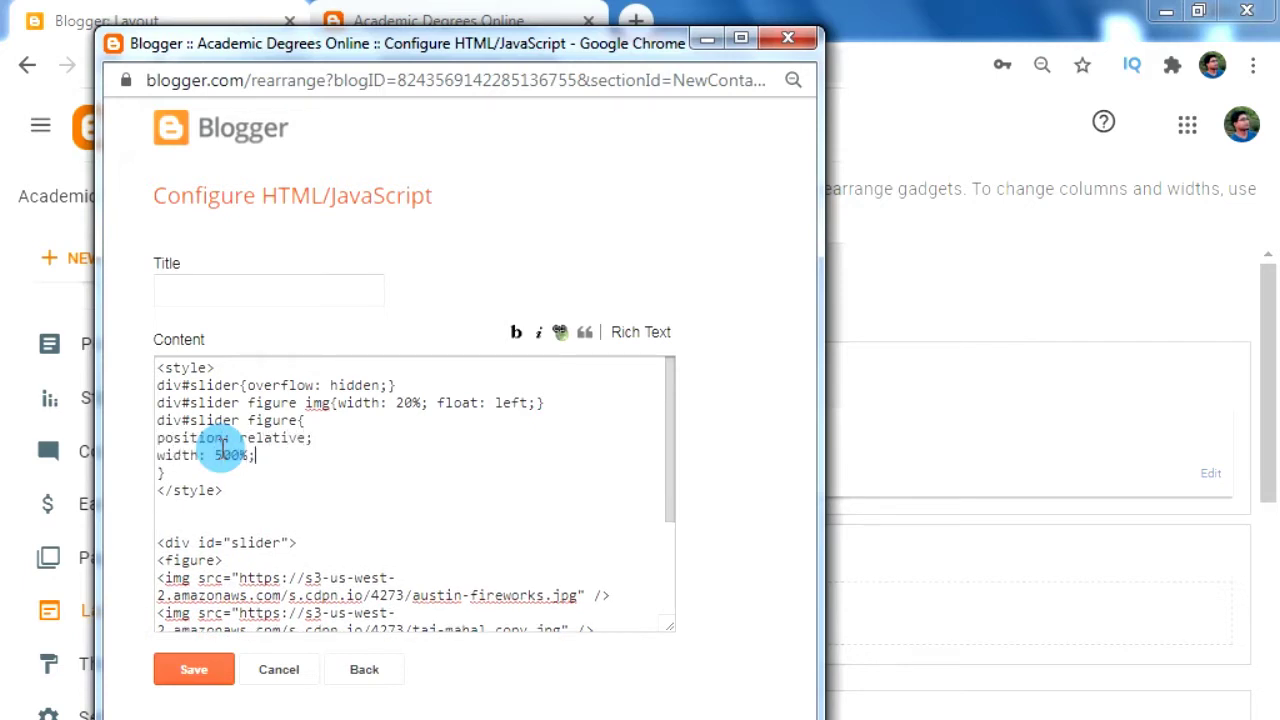
key("Return")
type("margin: 0;")
key("Return")
type("le")
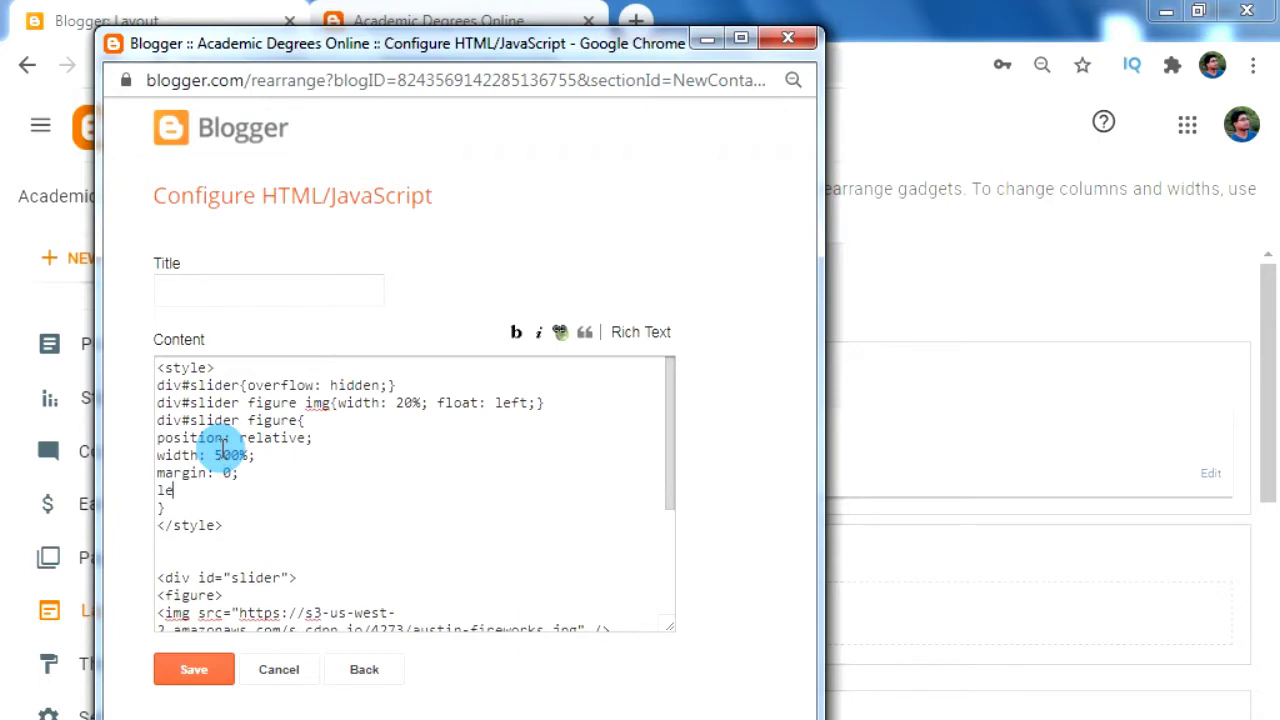
type("ft: 0;")
key("Return")
type("text-ali")
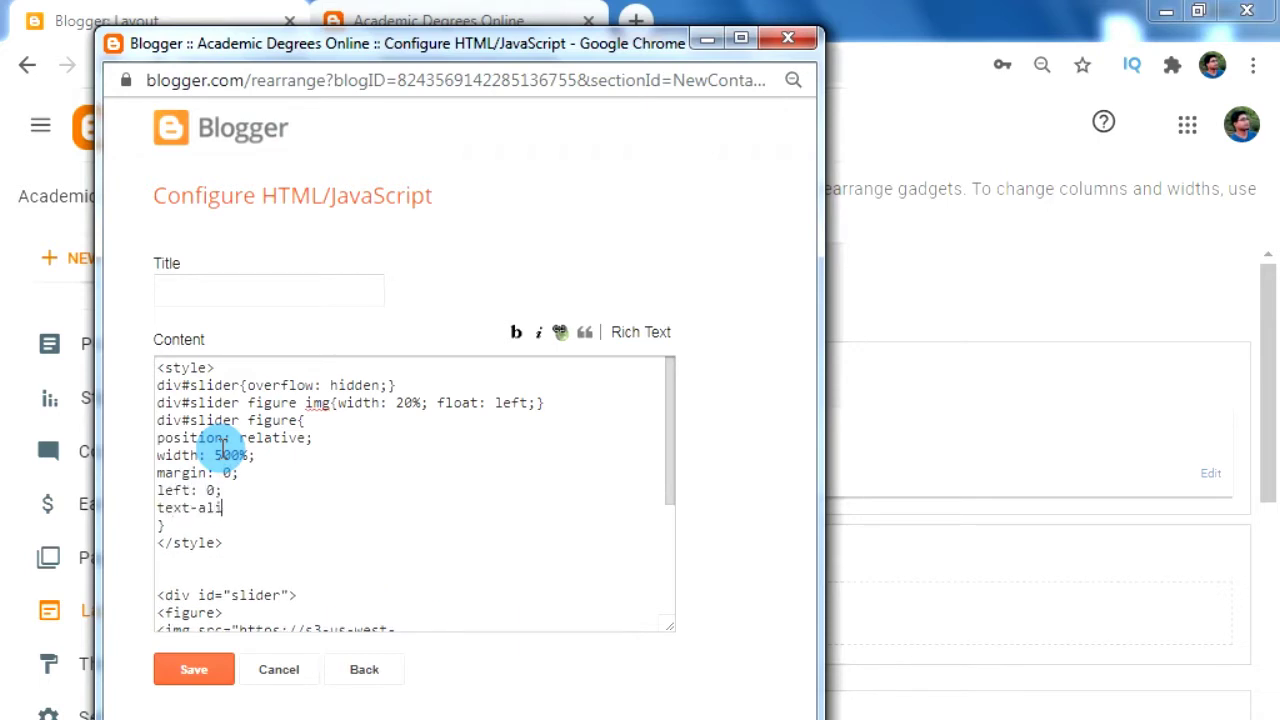
type("gn: left;")
key("Return")
type("font-size:")
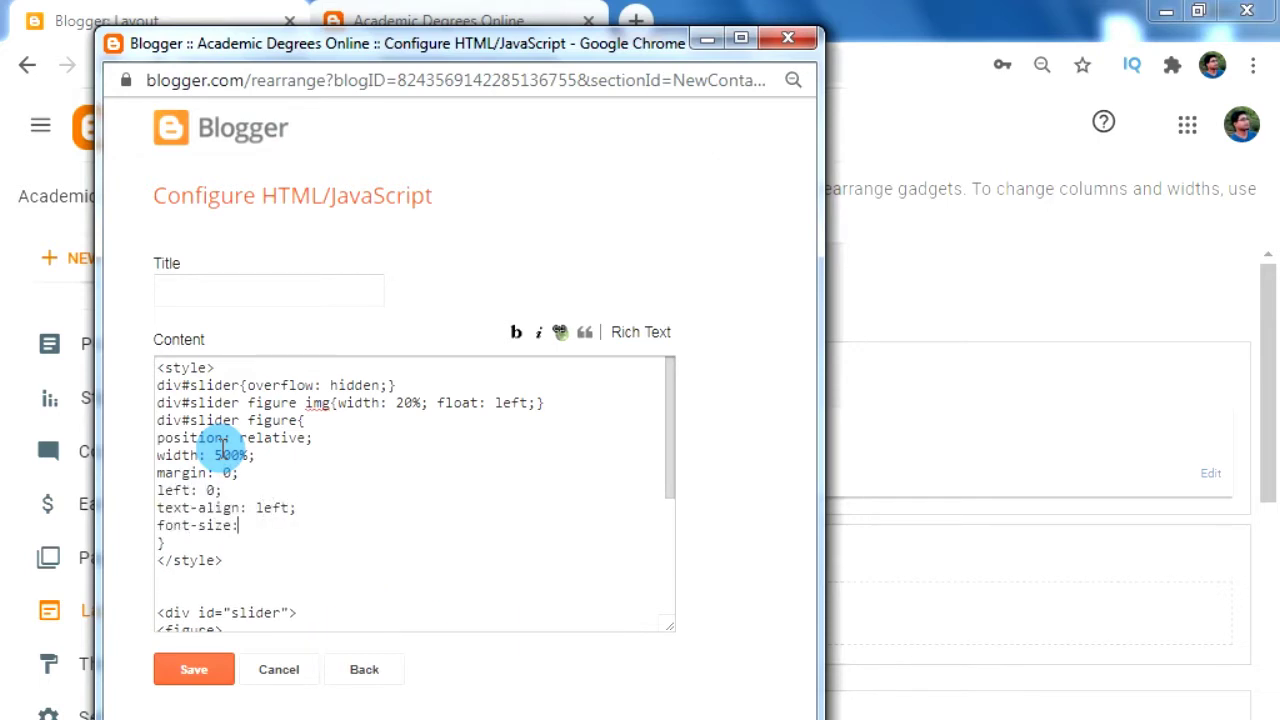
type(" 0;")
key("Return")
type("animation: 3")
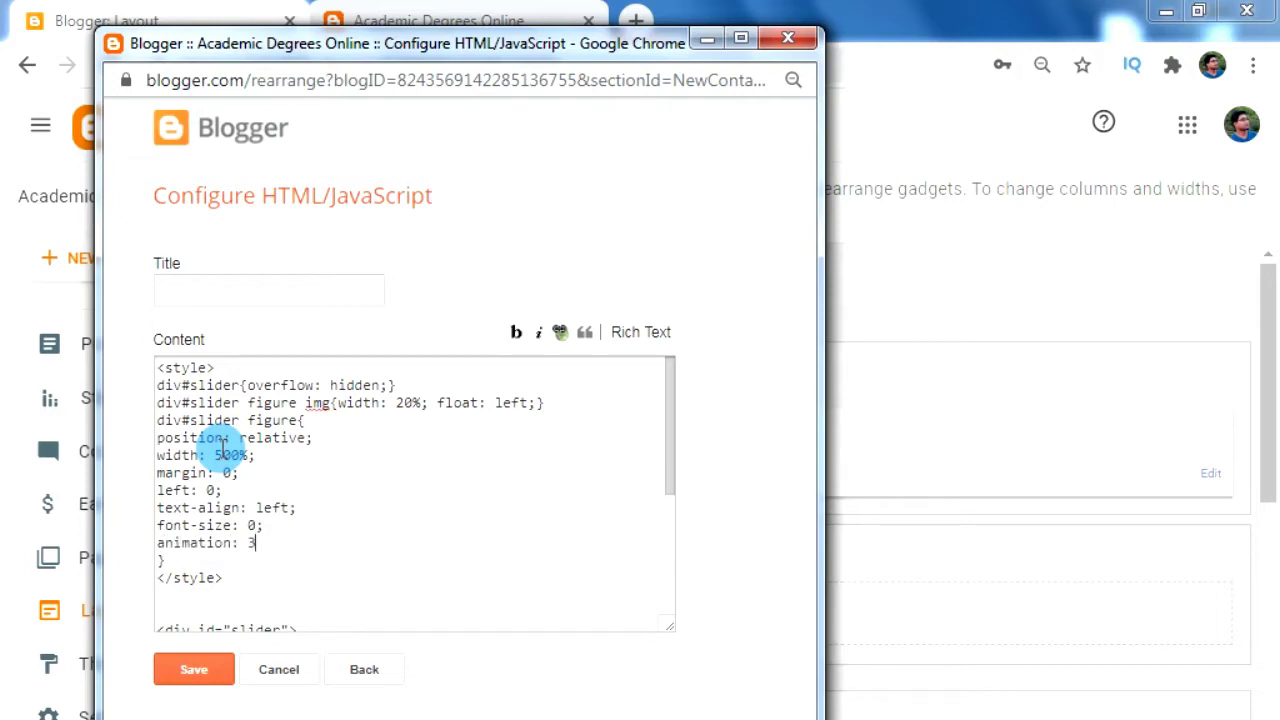
type("0s slidy infinite;")
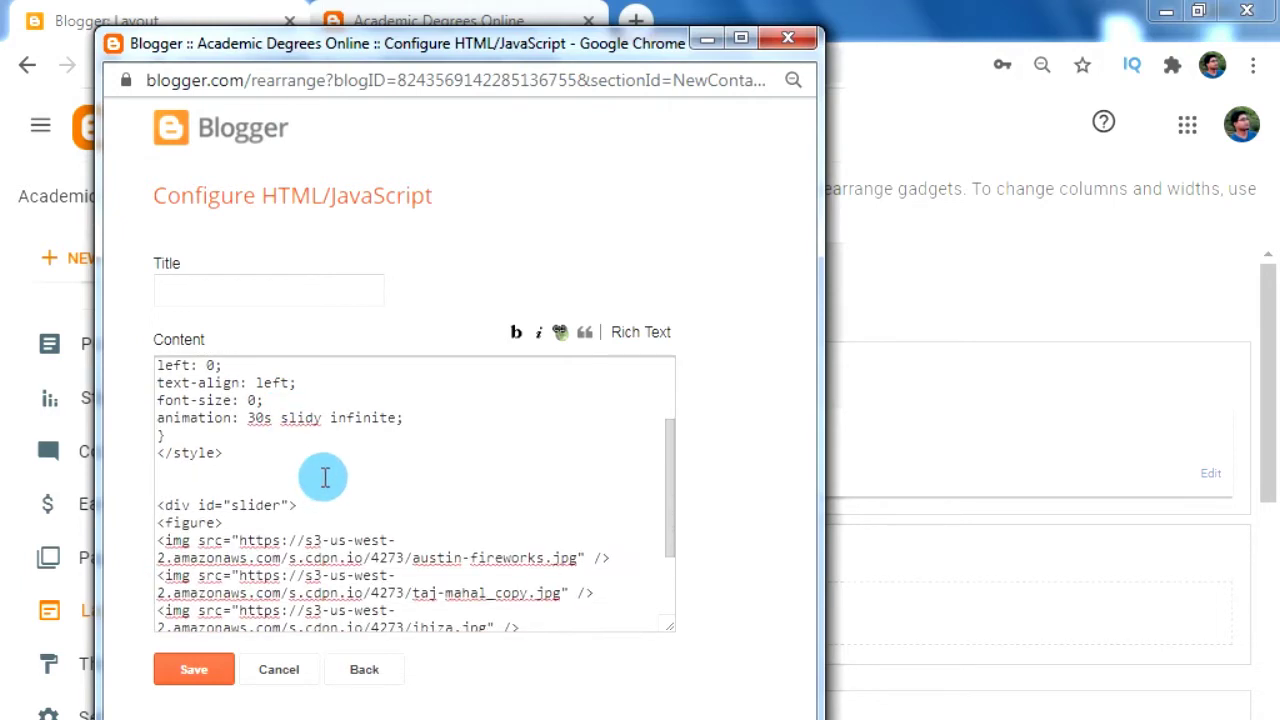
- Add blank lines between the figure rule and the closing style tag
scroll(320, 475, "down", 2)
double_click(262, 418)
left_click(240, 433)
key("Return")
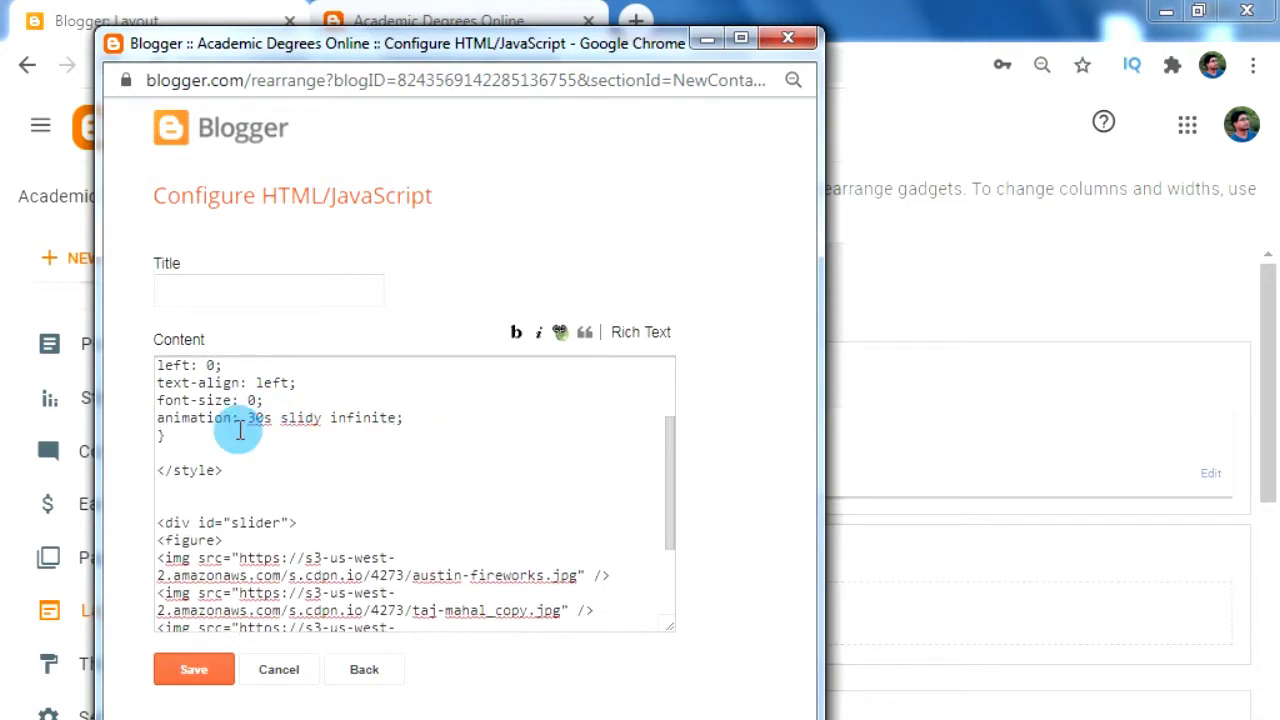
key("Return")
scroll(240, 430, "down", 2)
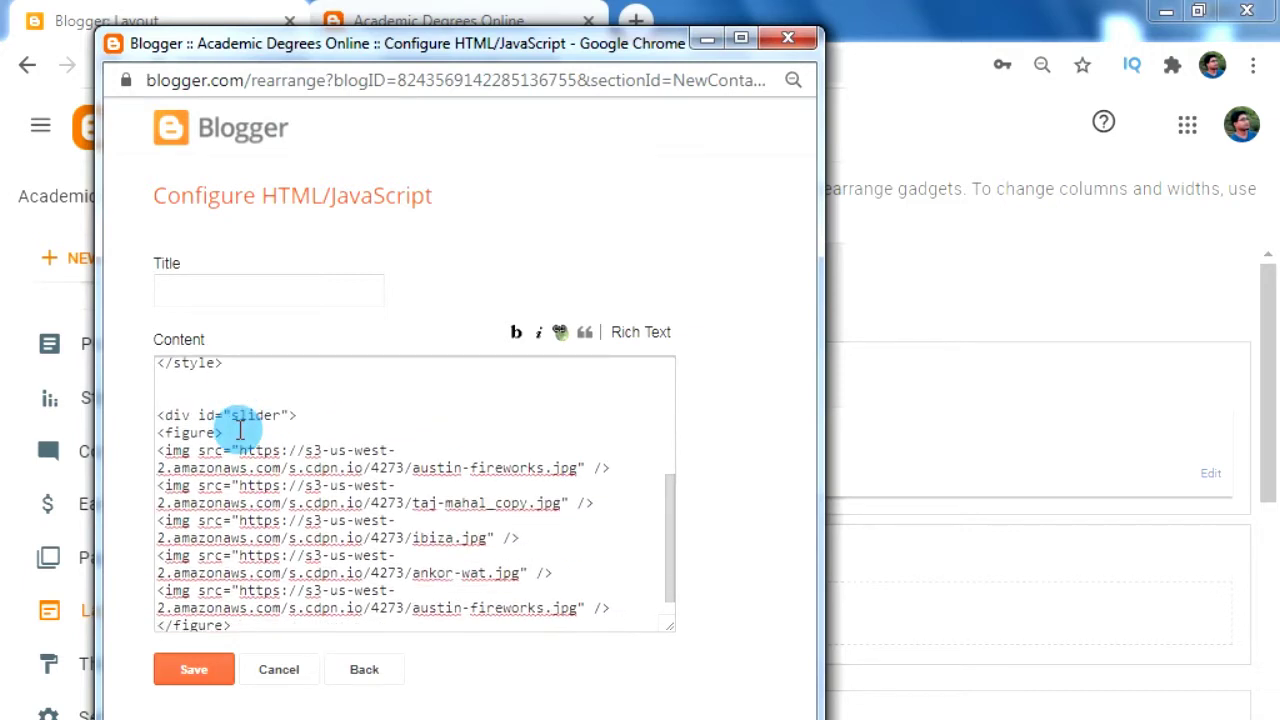
scroll(240, 430, "up", 2)
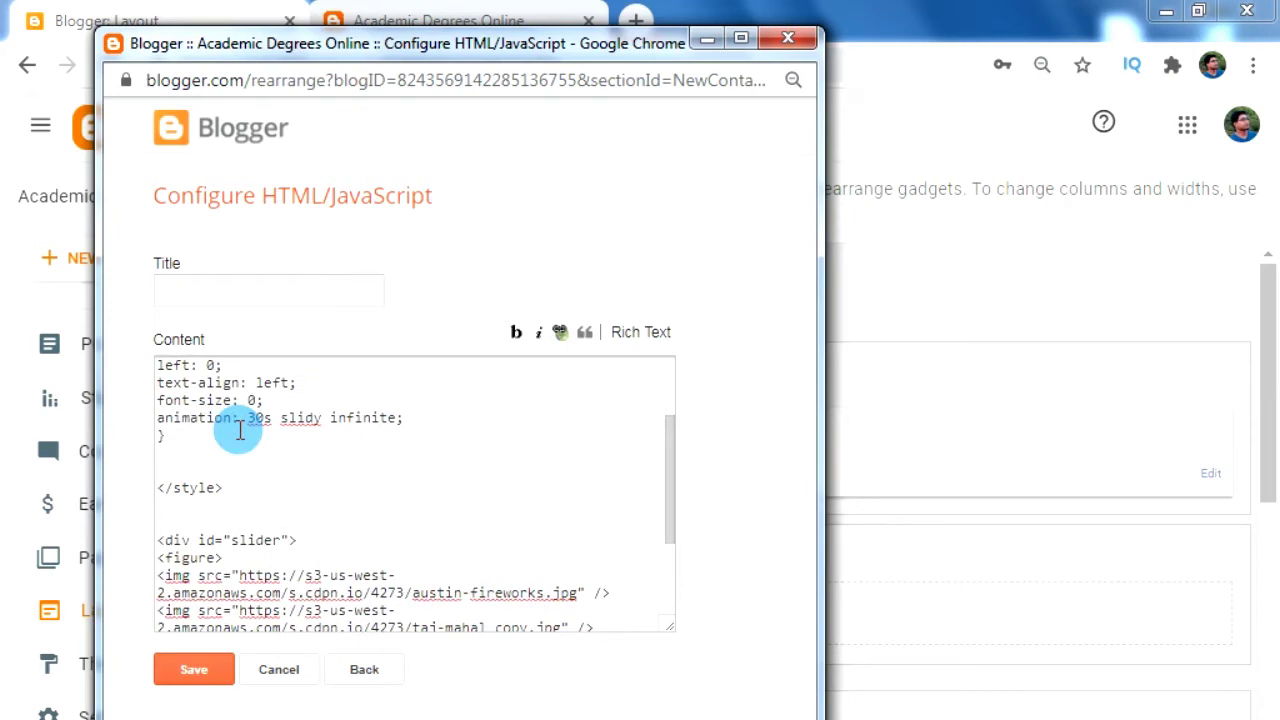
type("@keyframes slidy")
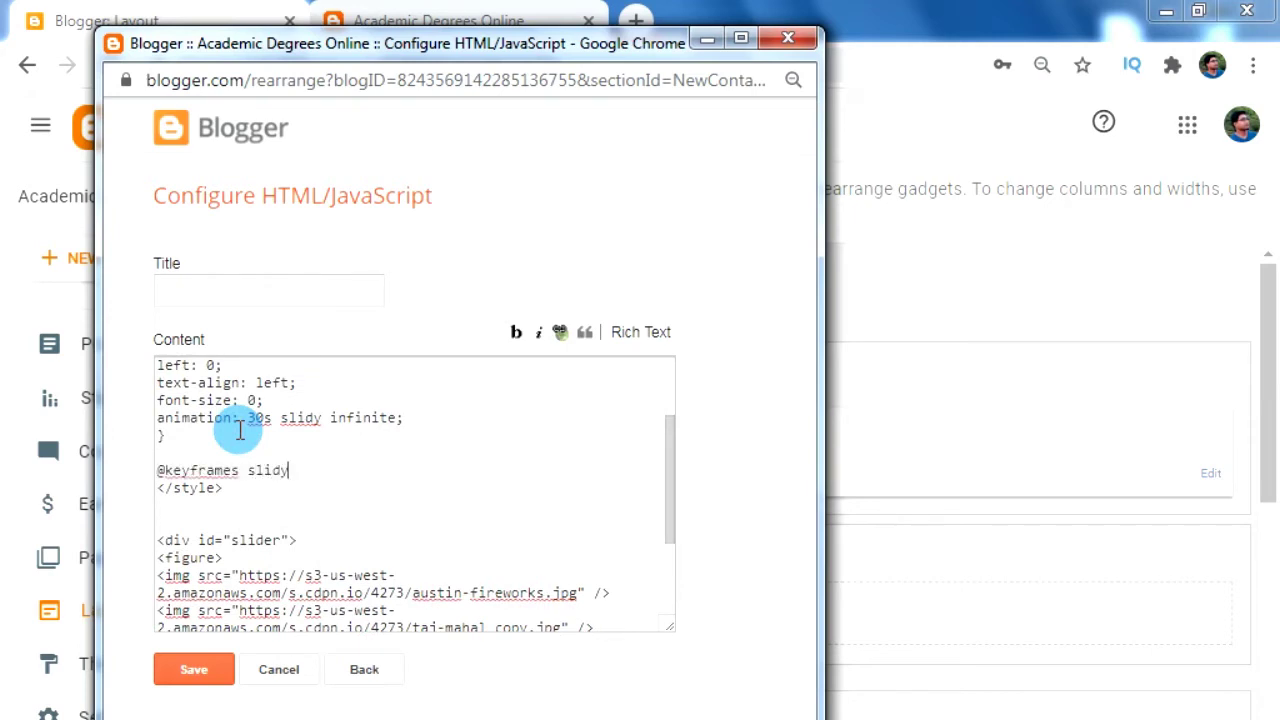
type("{")
key("Return")
type("}")
key("Left")
key("Return")
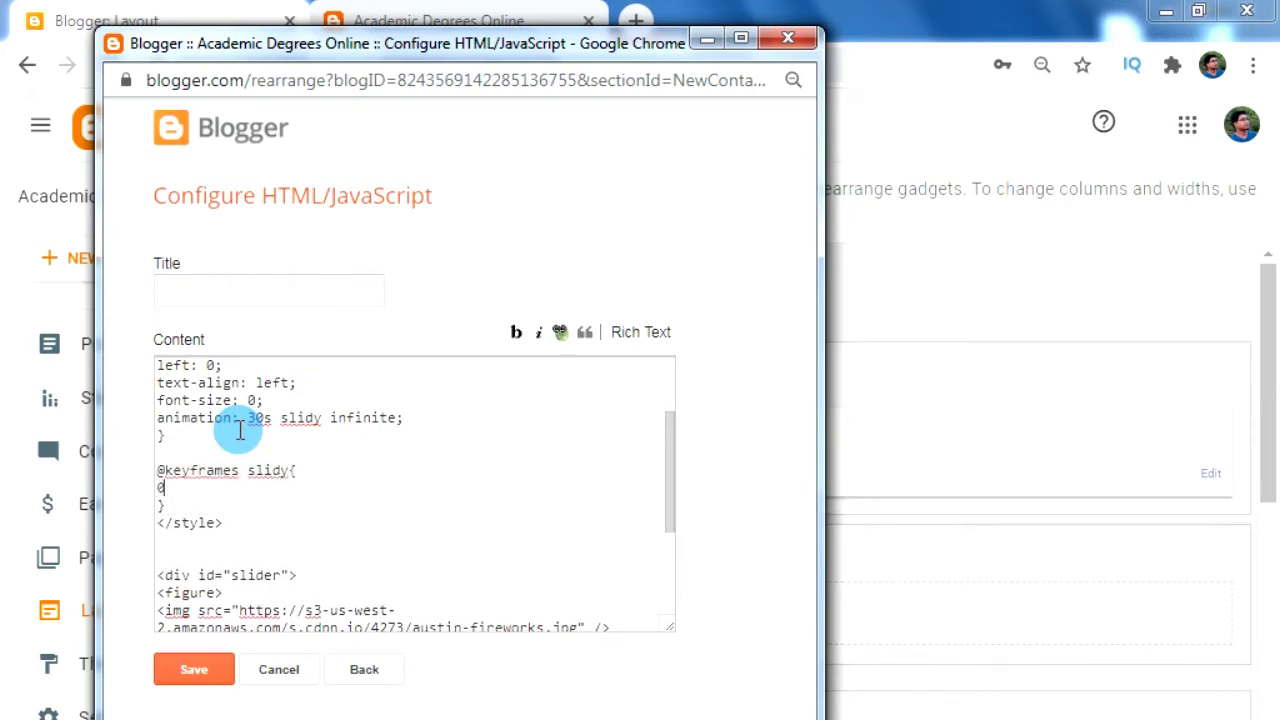
type("% {left: 0%;}")
key("shift+Home")
key("ctrl+c")
key("End")
key("Return")
key("ctrl+v")
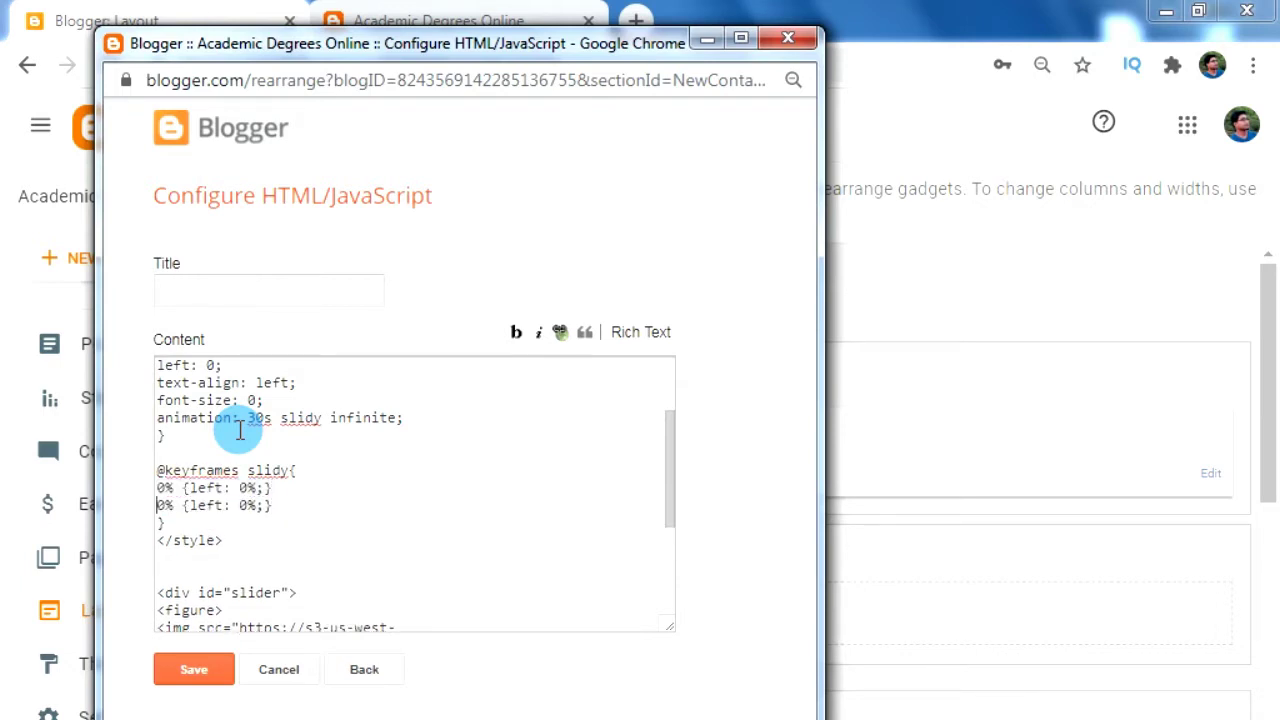
- Add a 20% keyframe and a 25% keyframe at left -100%
type("2")
key("End")
key("Return")
key("ctrl+v")
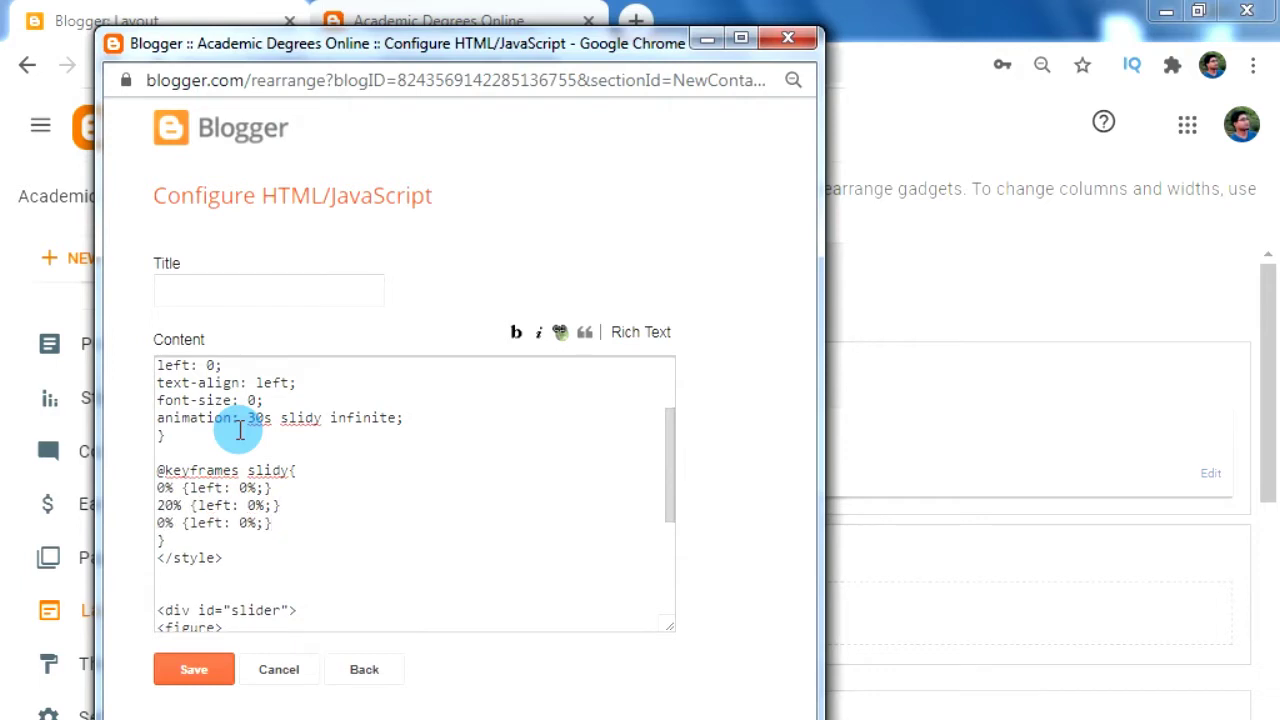
key("Home")
type("25")
key("Delete")
key("Right")
key("Delete")
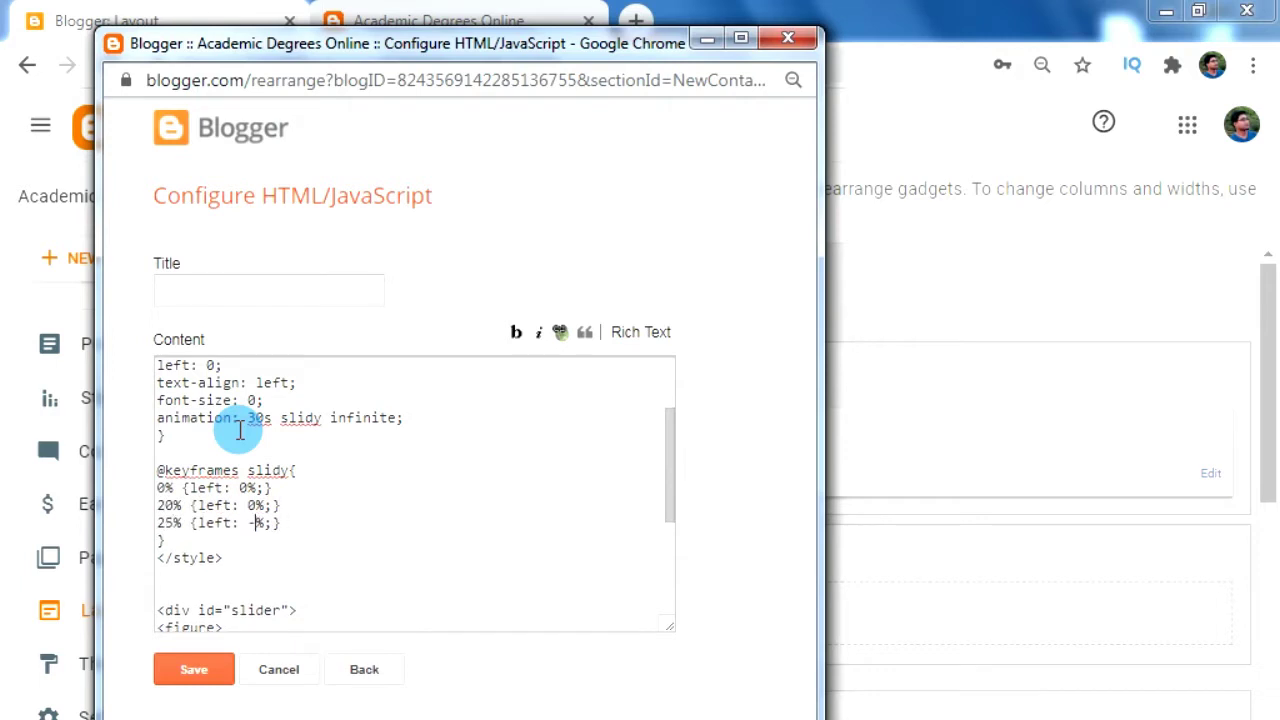
type("-100")
- Add a 45% keyframe, also at left -100%
key("End")
key("Return")
key("ctrl+v")
key("Home")
key("Delete")
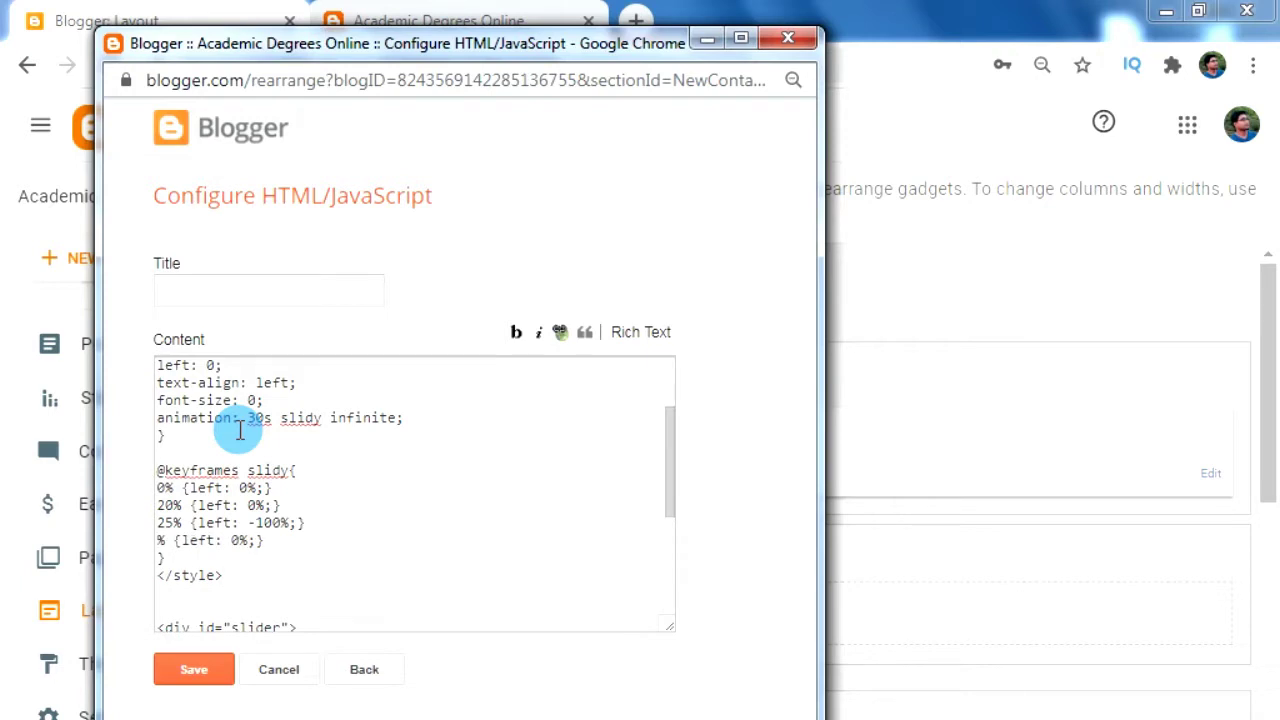
type("45")
key("Right")
key("Right")
key("Right")
type("-1")
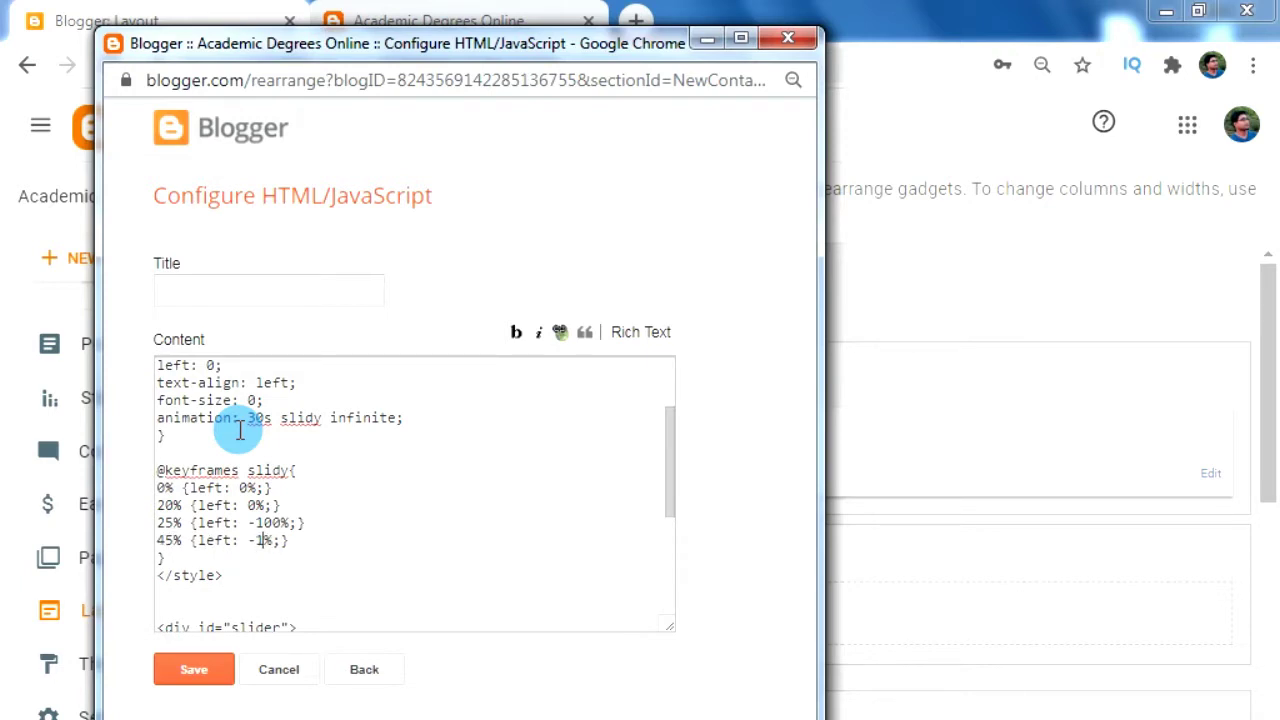
type("00")
- Add 50% and 70% keyframes at left -200%
key("End")
key("Return")
key("ctrl+v")
key("Home")
key("Delete")
type("50")
key("Right")
key("Right")
key("Right")
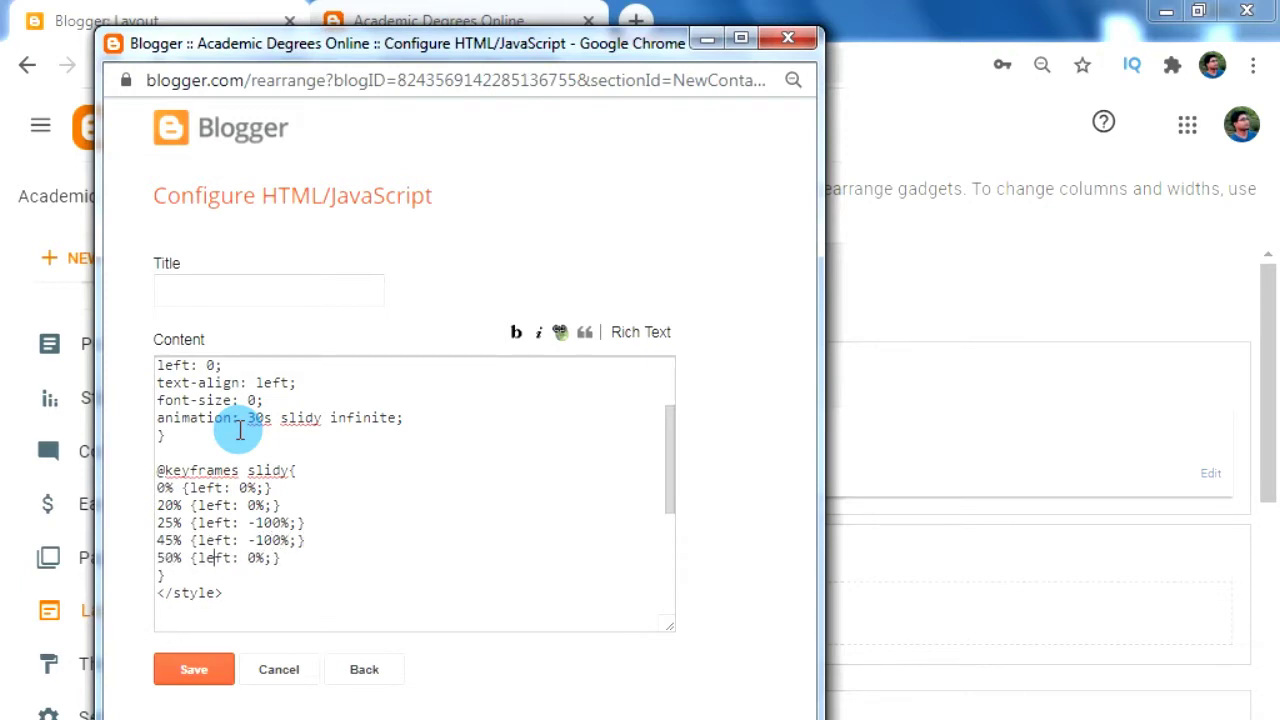
type("-20")
key("Return")
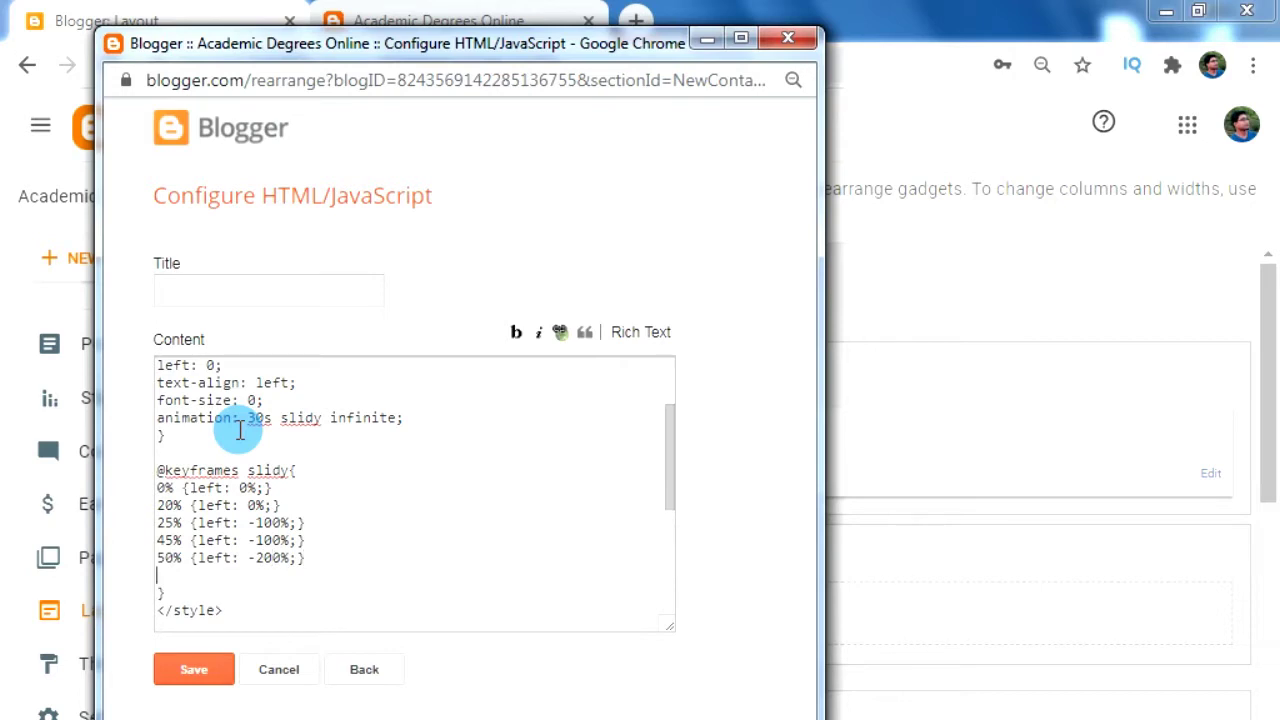
key("ctrl+v")
key("Home")
type("7")
key("Right")
type("-20")
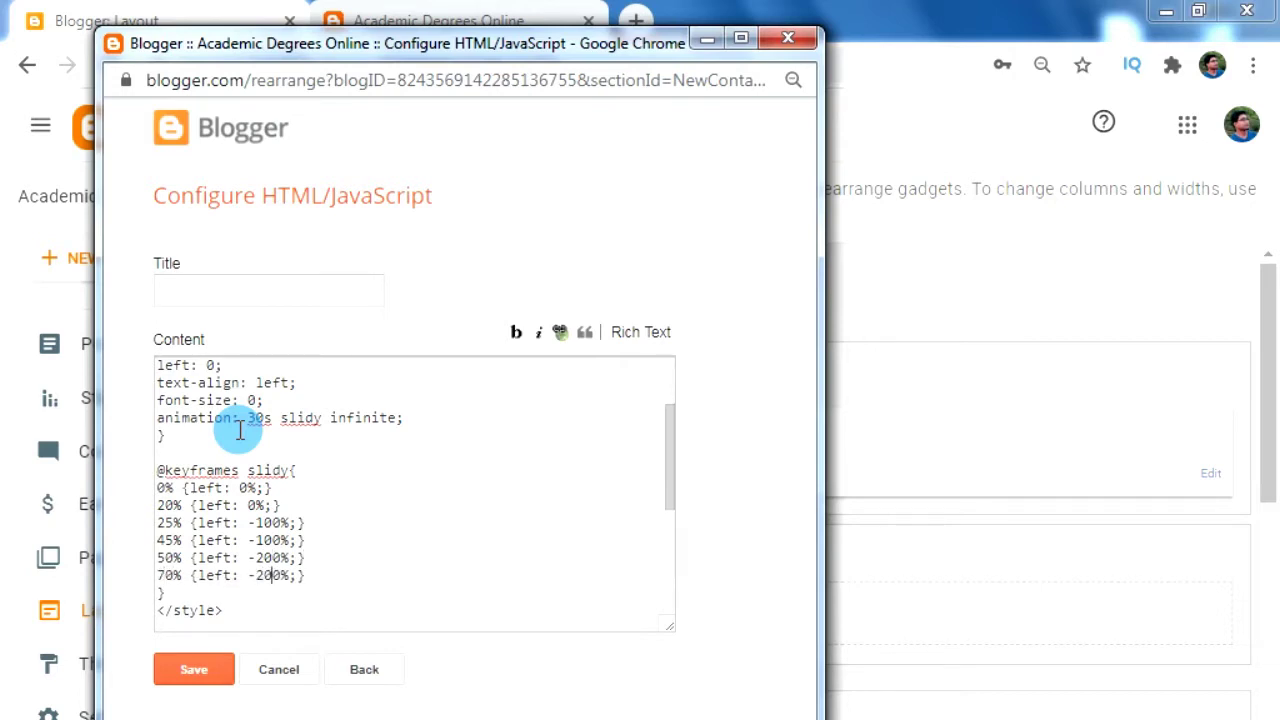
- Add the 75% keyframe at left -300%
key("End")
key("Return")
key("ctrl+v")
key("Home")
type("75")
key("Delete")
key("Right")
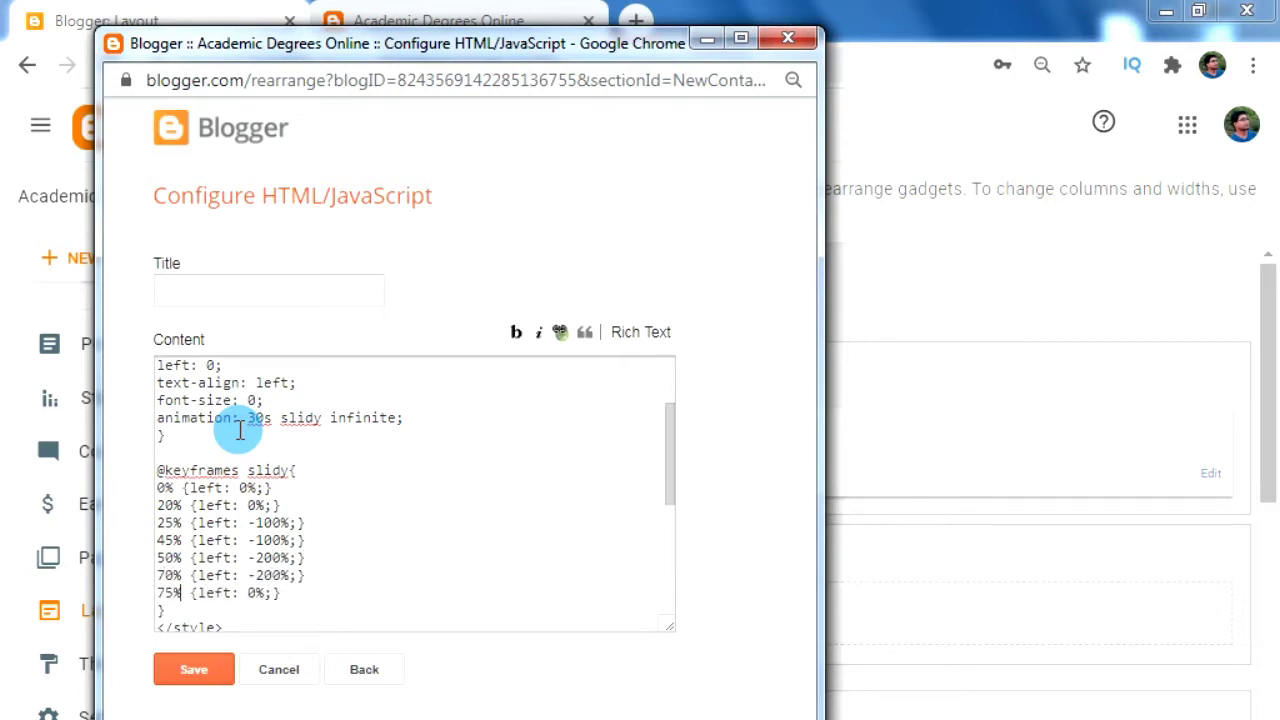
type("-300")
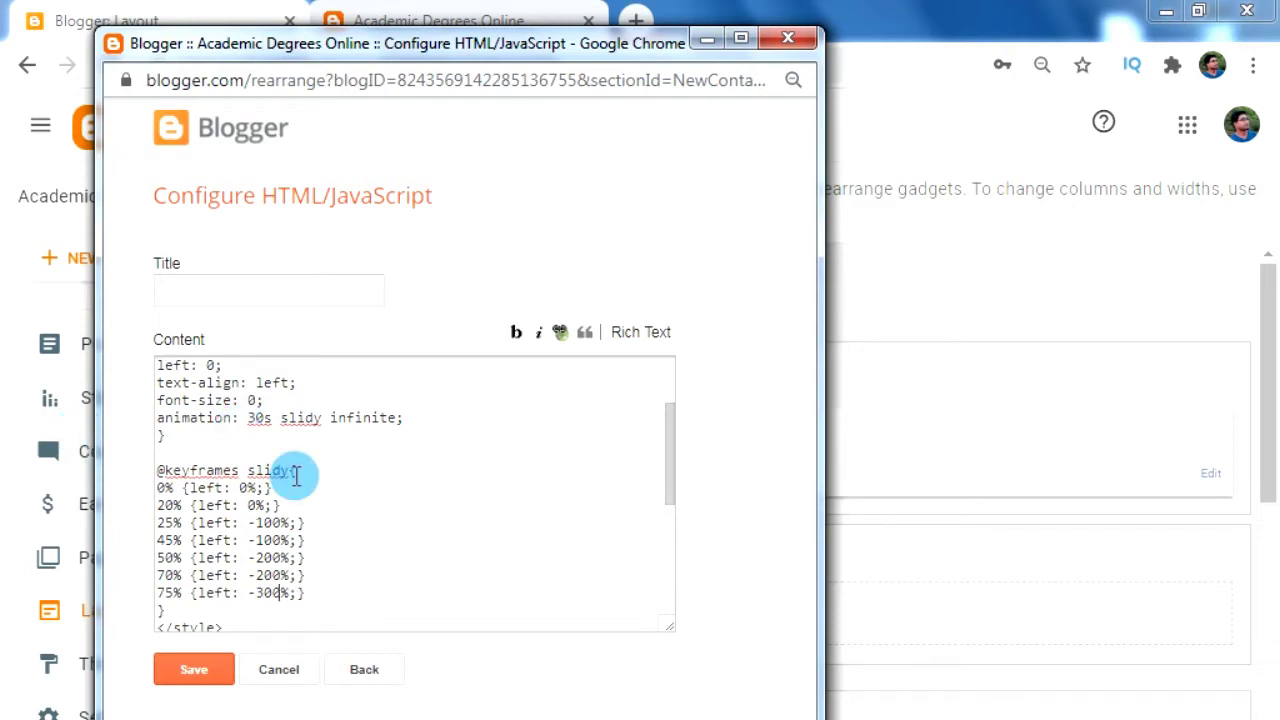
- Finish the rule with 95% at -300% and 100% at -400%
scroll(291, 466, "down", 2)
key("End")
key("Return")
key("ctrl+v")
type("95% {left: -300%;} 100% {left: -400%;}")
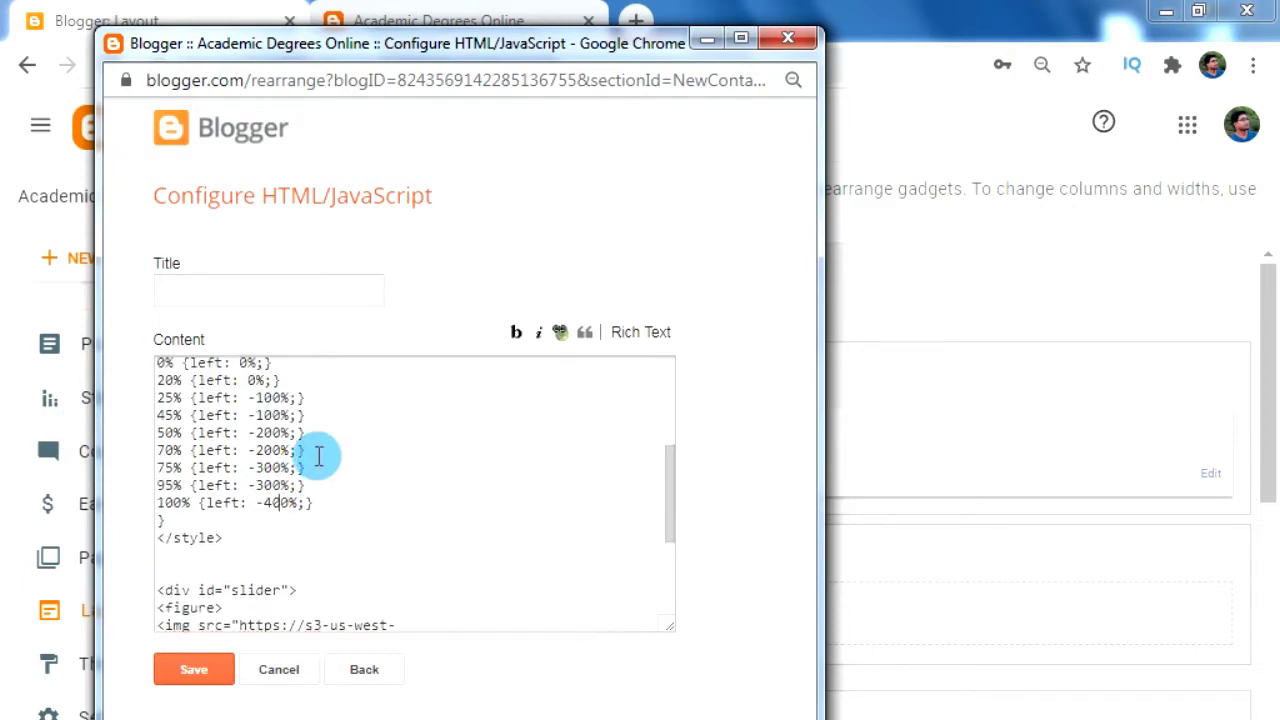
left_click(437, 530)
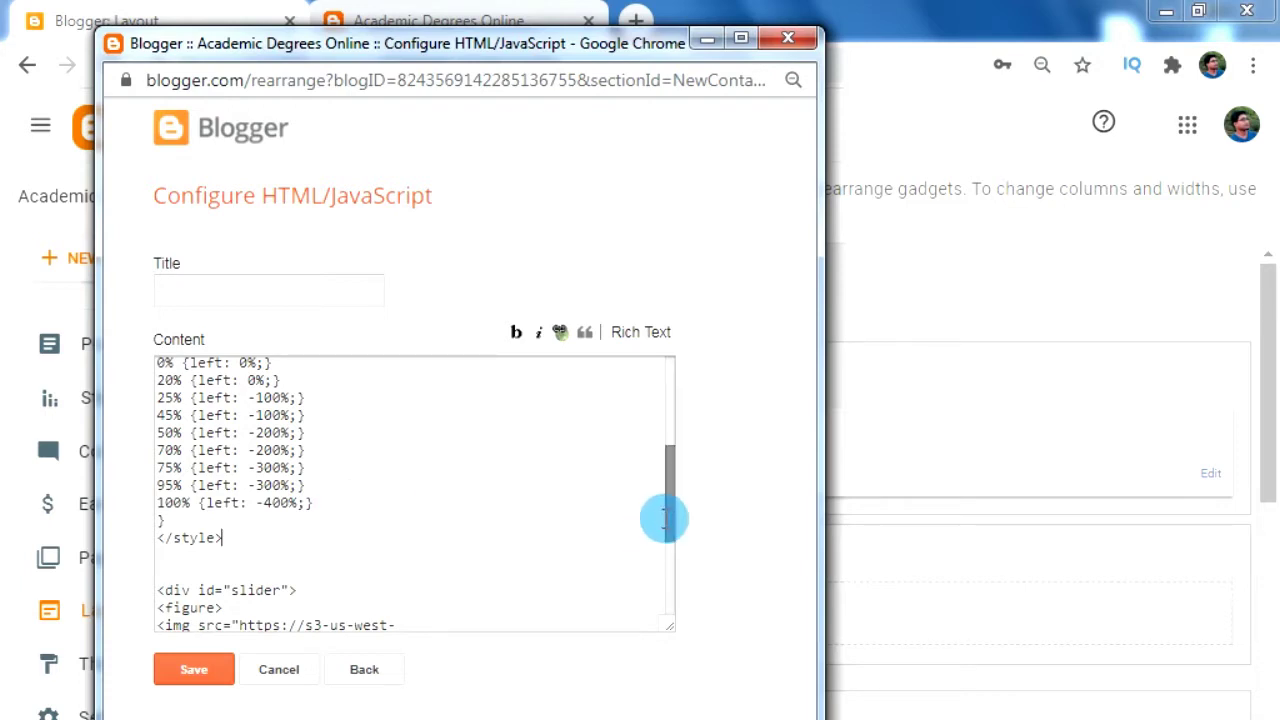
left_click_drag(670, 495, 670, 480)
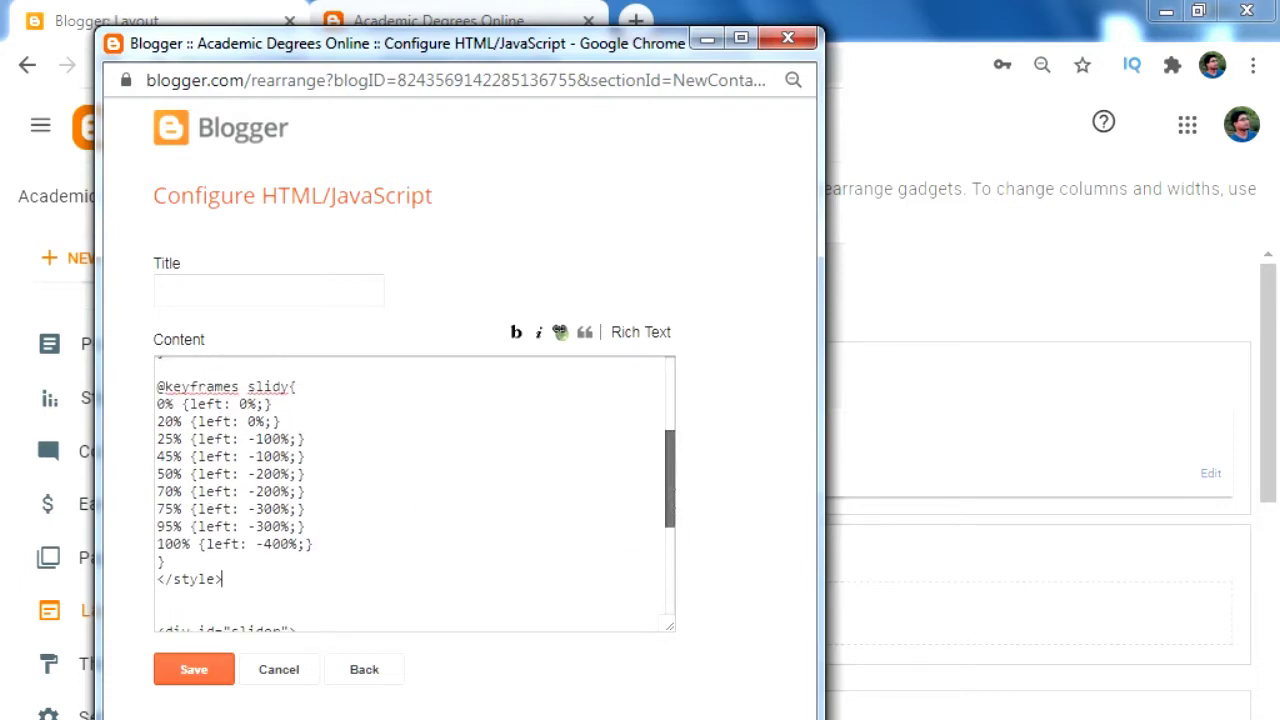
- Scroll Tutor Pratik's uploads and open the Session 26 CSS Animation video
left_click(390, 407)
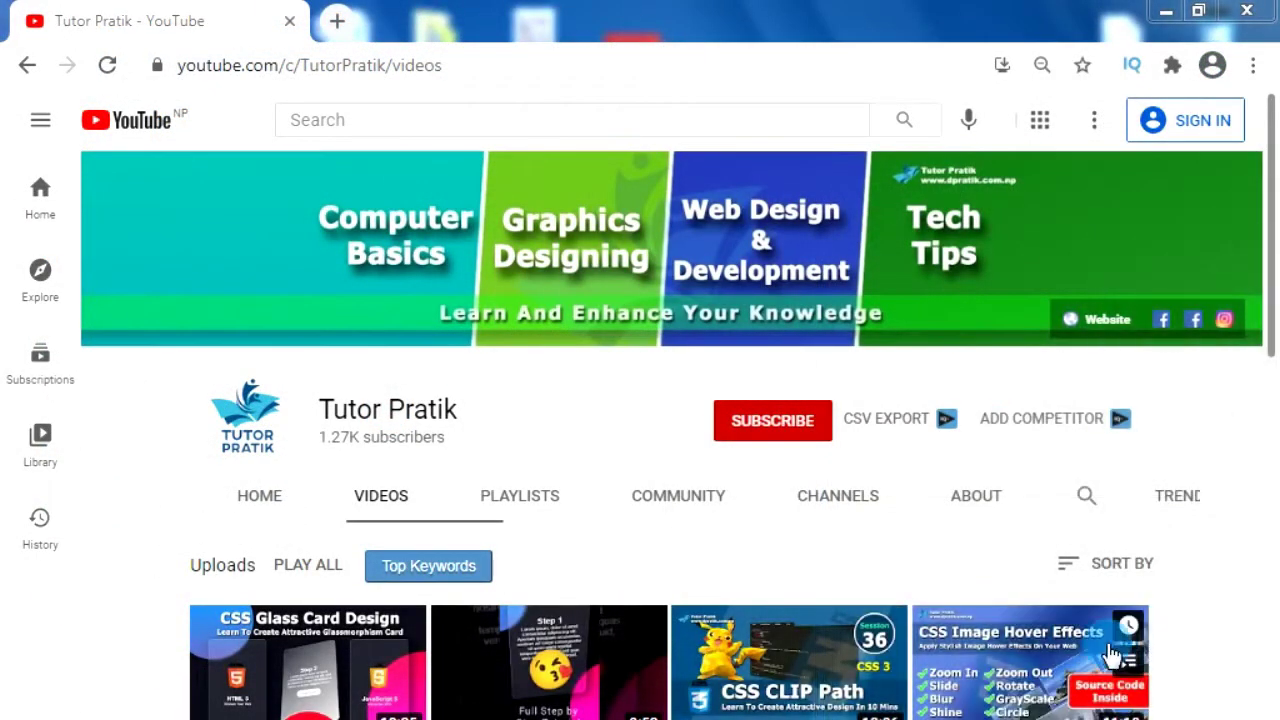
scroll(1240, 600, "down", 5)
scroll(1240, 605, "down", 2)
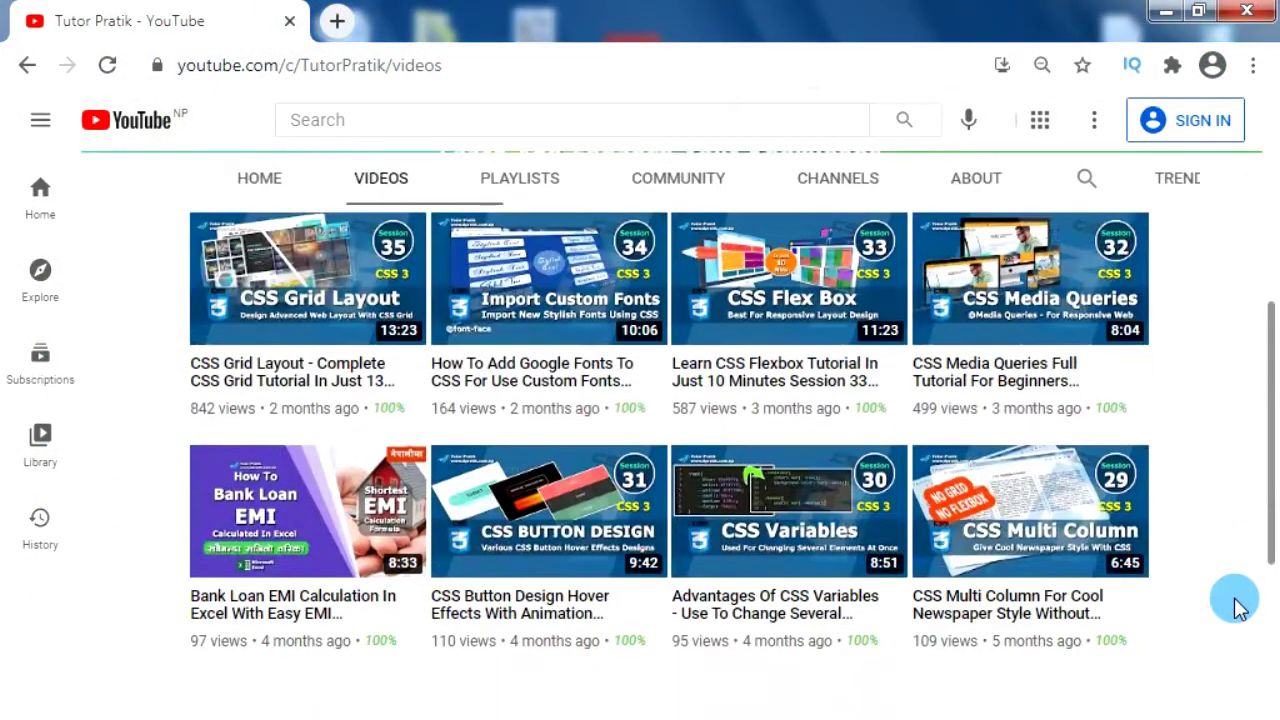
scroll(1240, 605, "down", 2)
scroll(1240, 605, "down", 1)
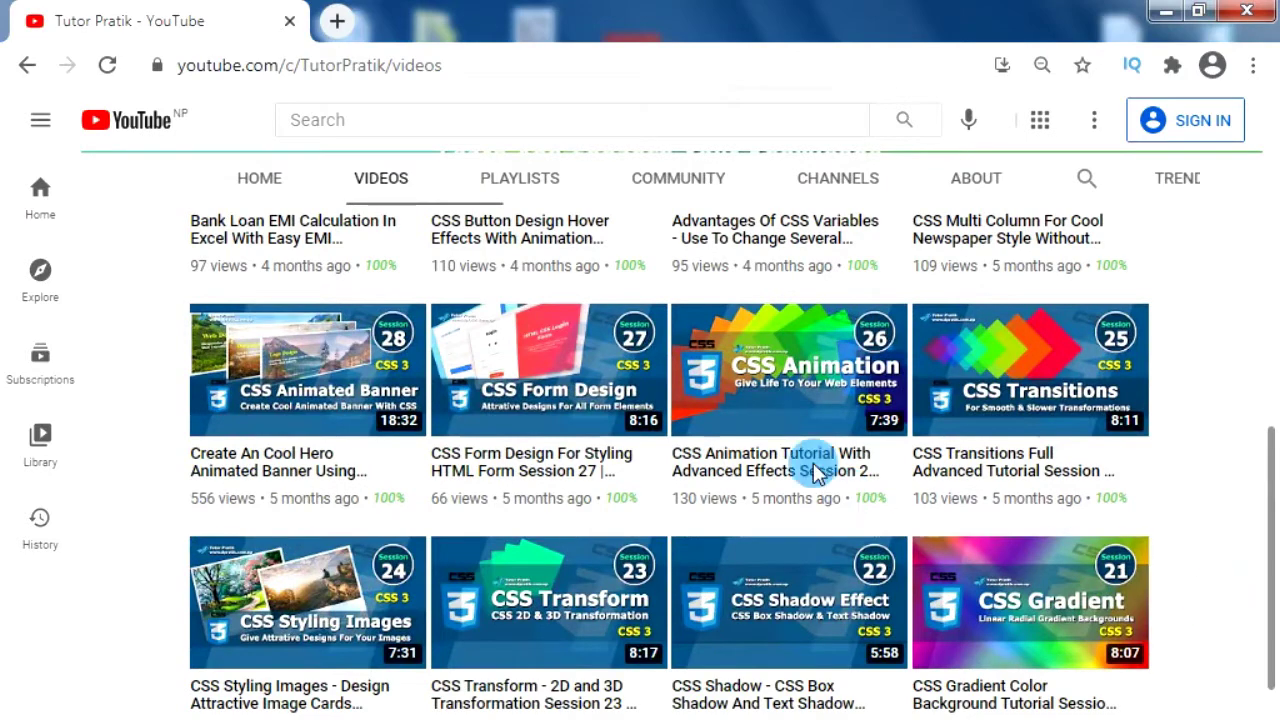
left_click(755, 453)
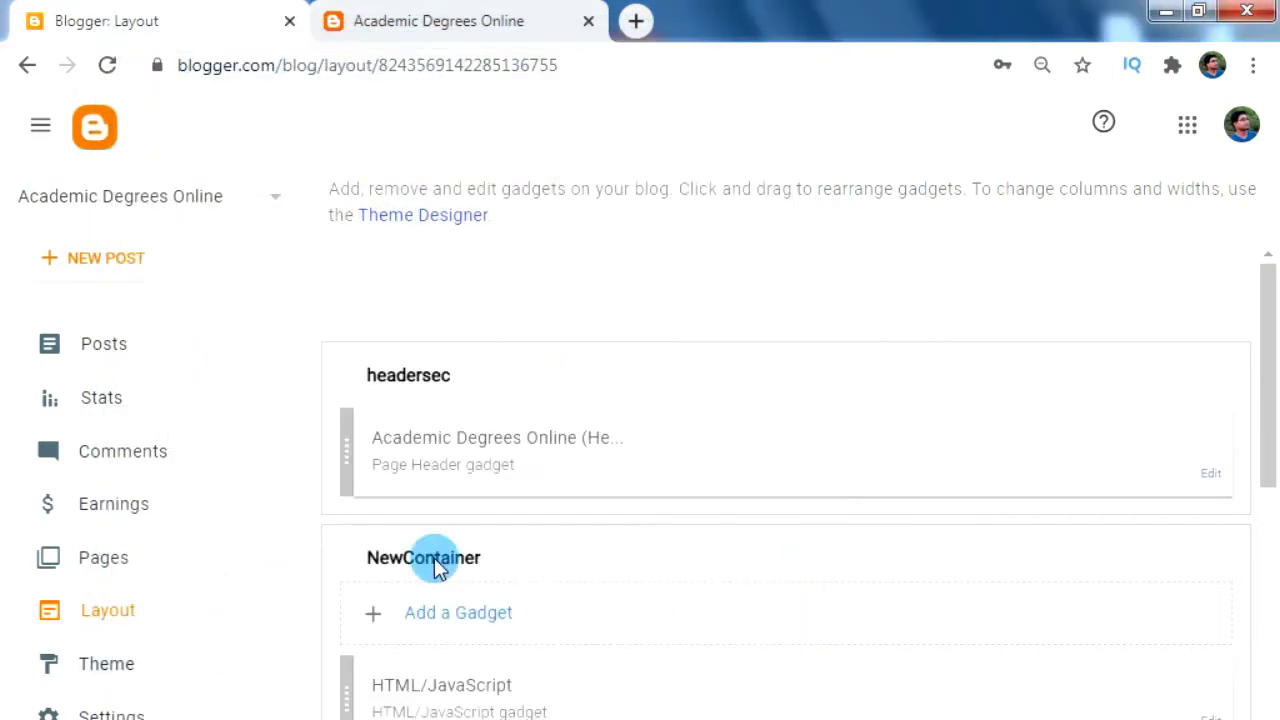
- Switch to the Academic Degrees Online blog and zoom out to view the header slider
scroll(565, 572, "down", 2)
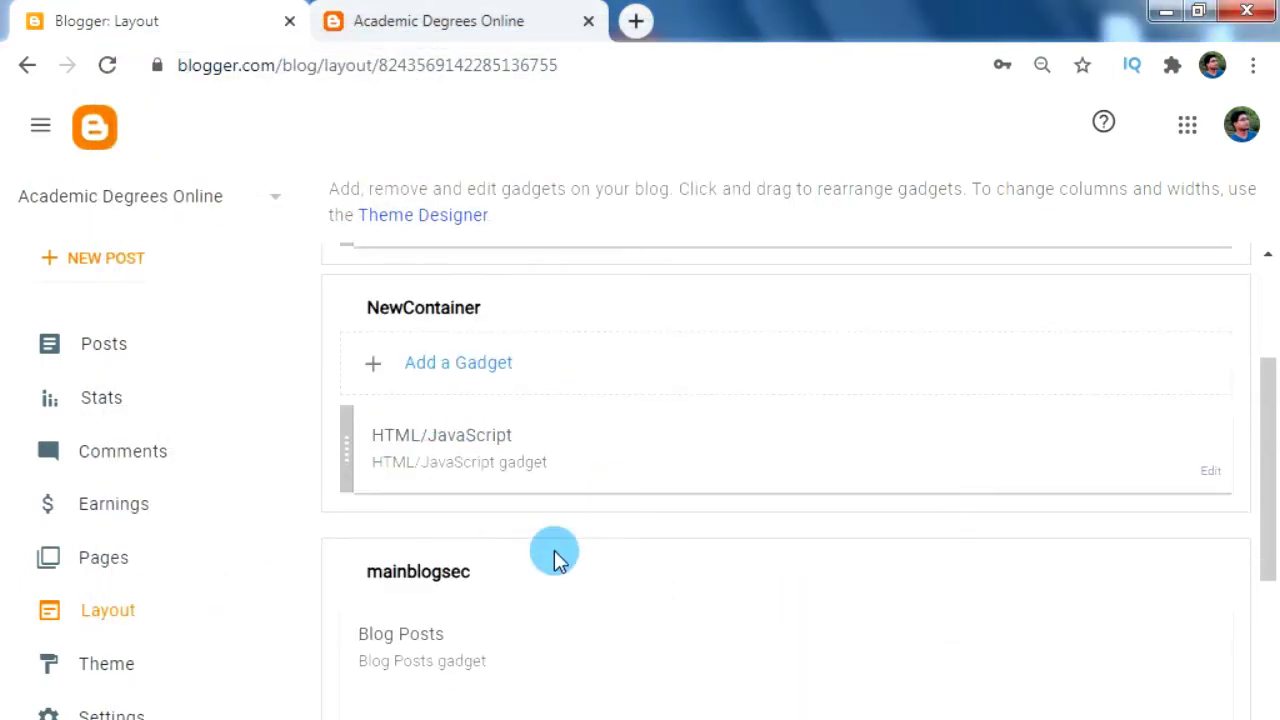
left_click(443, 22)
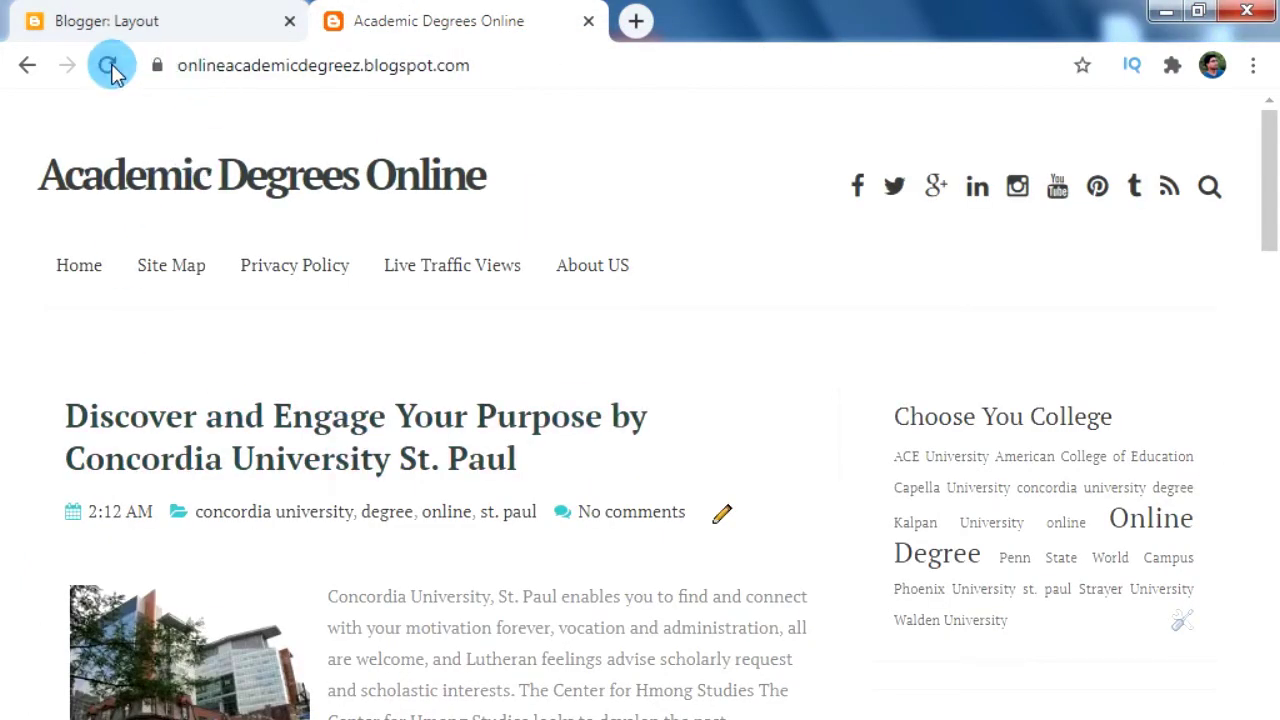
key("ctrl+minus")
key("ctrl+minus")
key("ctrl+minus")
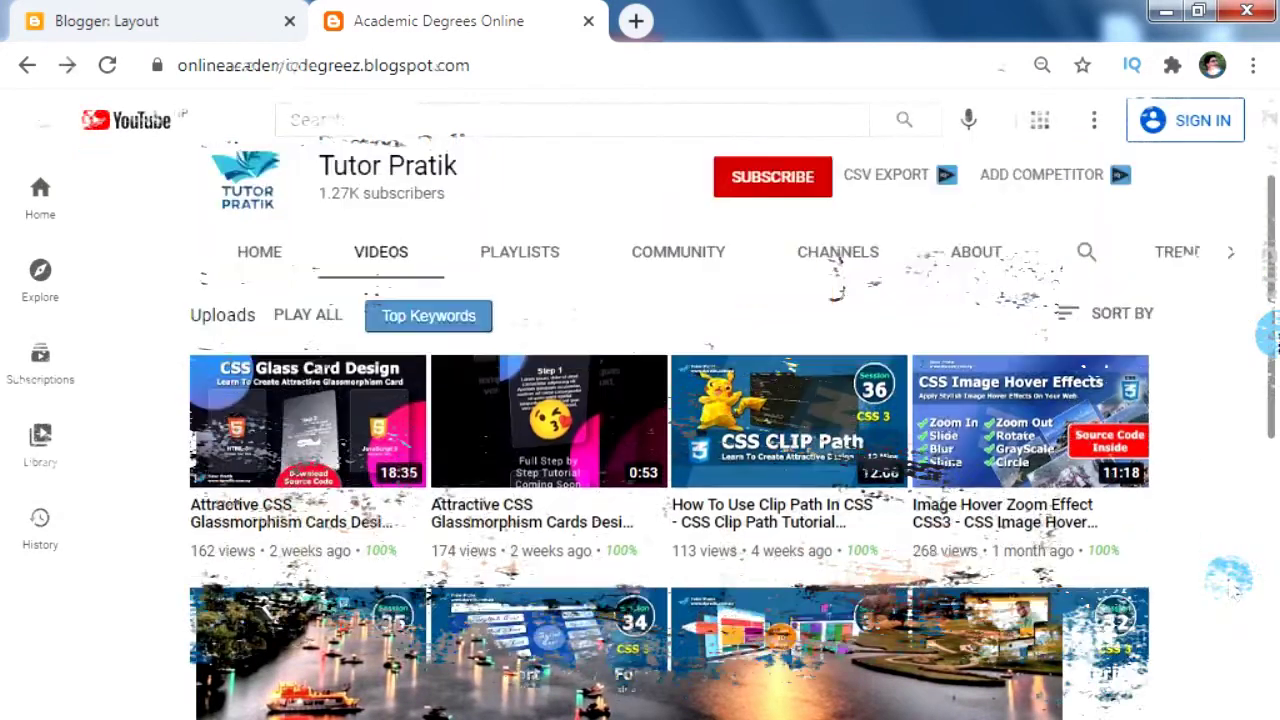
- Scroll the channel's grid and open the Session 28 Cool Hero Animated Banner video
scroll(1220, 585, "down", 5)
scroll(1212, 580, "down", 2)
scroll(1210, 575, "down", 1)
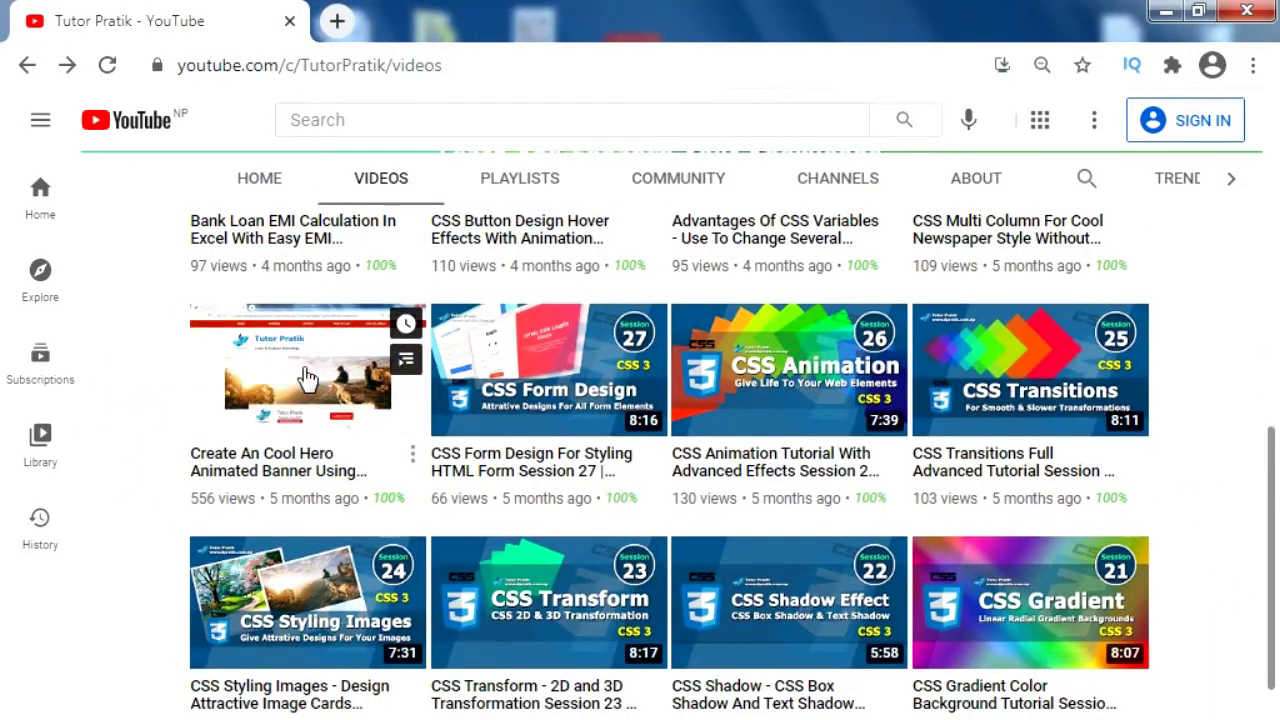
left_click(257, 385)
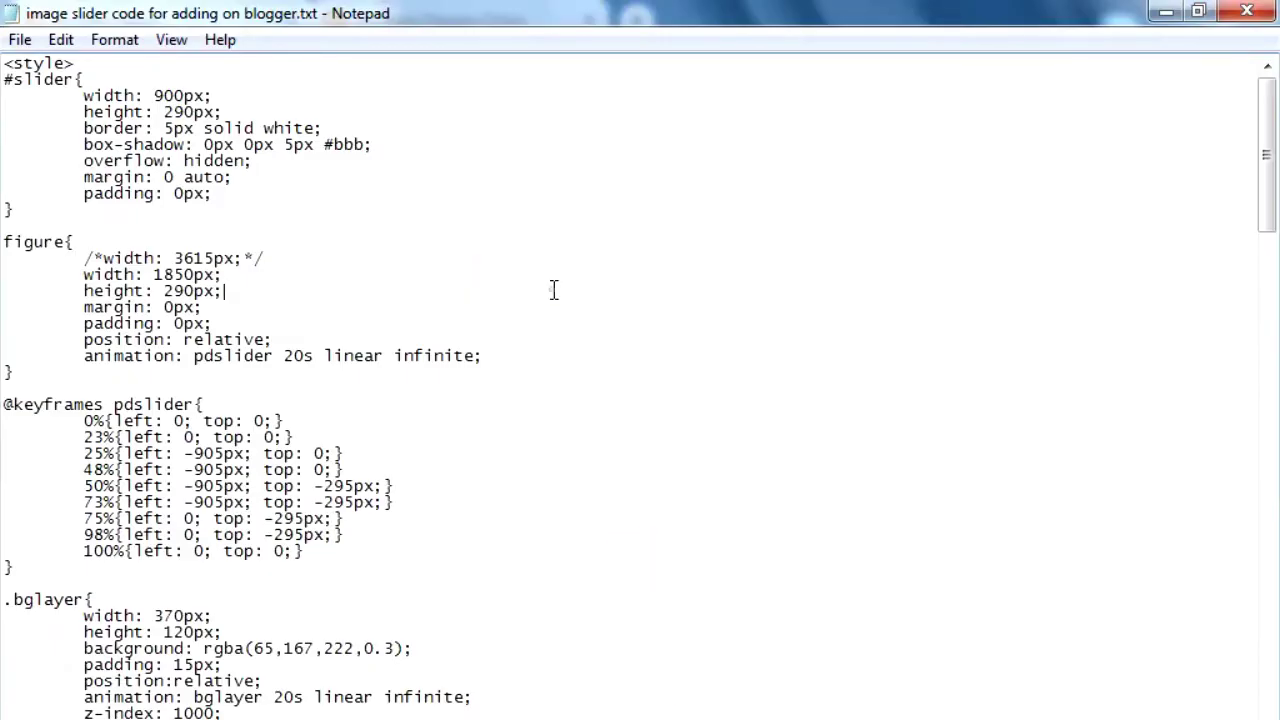
- Review the slider code in Notepad and copy all of it
scroll(538, 290, "down", 3)
scroll(516, 291, "down", 3)
scroll(516, 291, "down", 4)
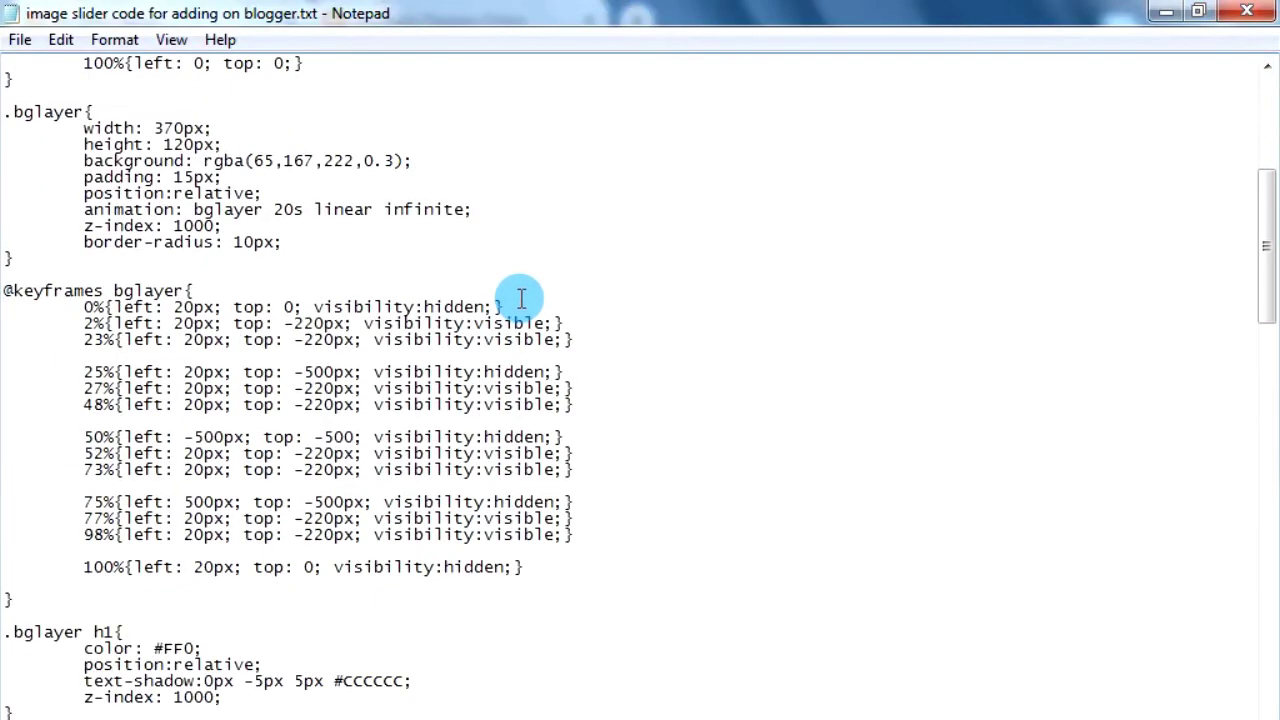
scroll(518, 295, "down", 5)
scroll(520, 298, "down", 6)
scroll(523, 300, "down", 10)
scroll(523, 309, "down", 10)
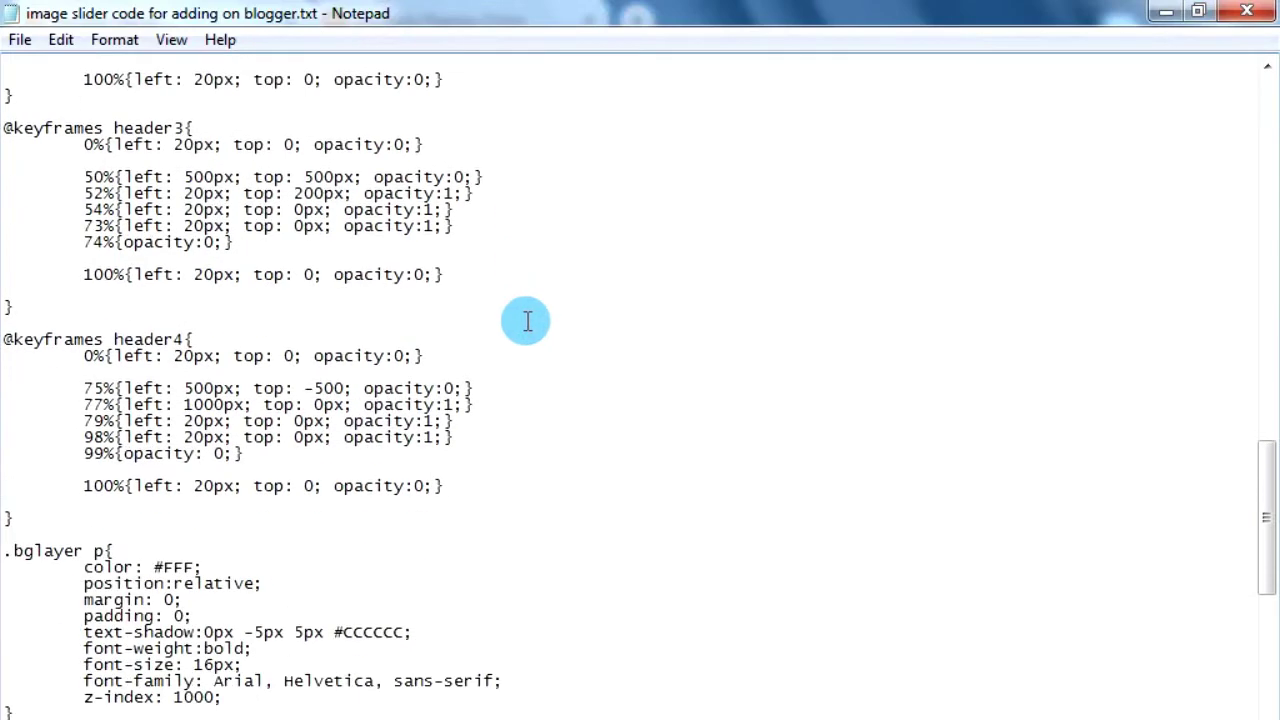
scroll(526, 320, "down", 5)
scroll(527, 320, "down", 6)
scroll(529, 317, "down", 9)
scroll(554, 343, "down", 5)
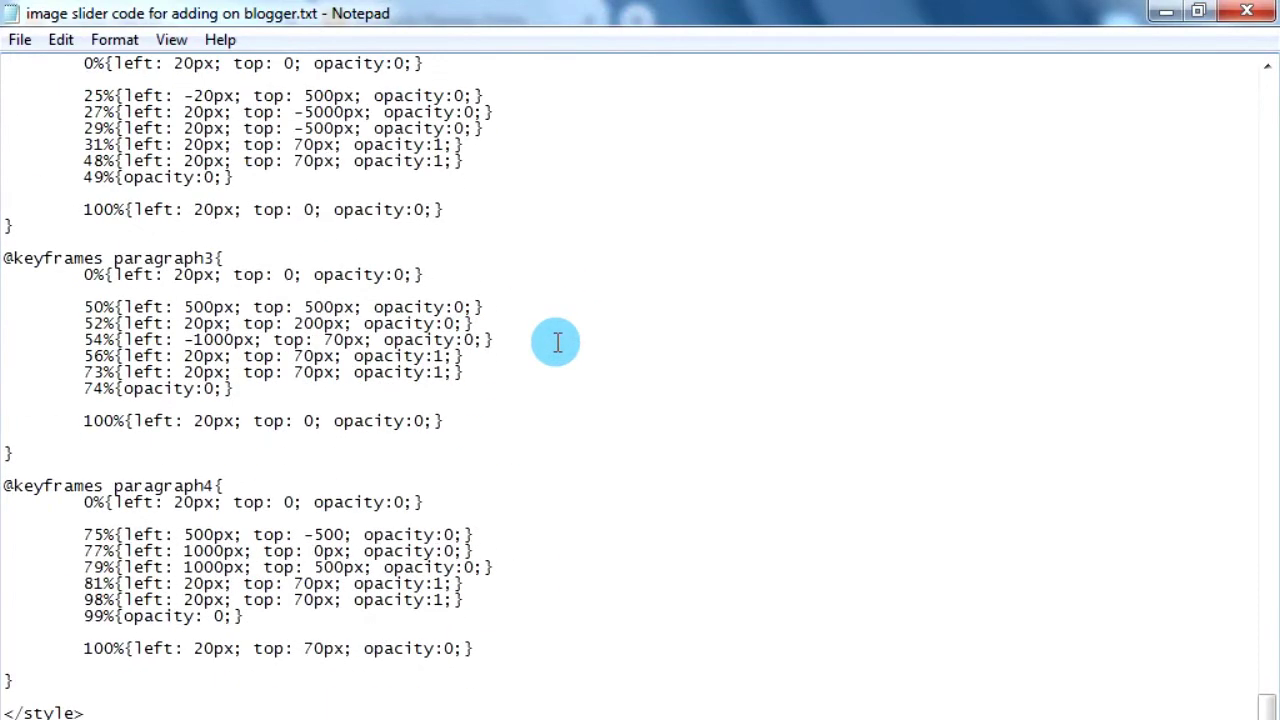
scroll(554, 343, "down", 4)
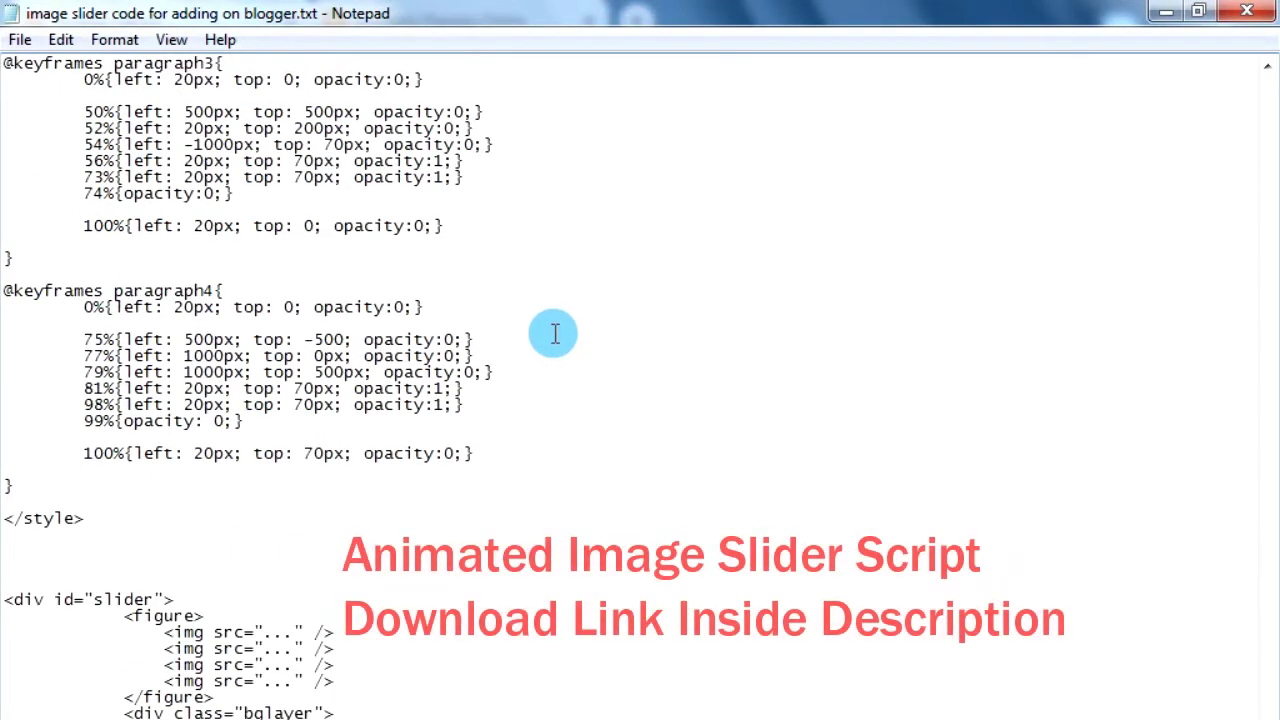
scroll(555, 333, "up", 5)
scroll(555, 333, "up", 4)
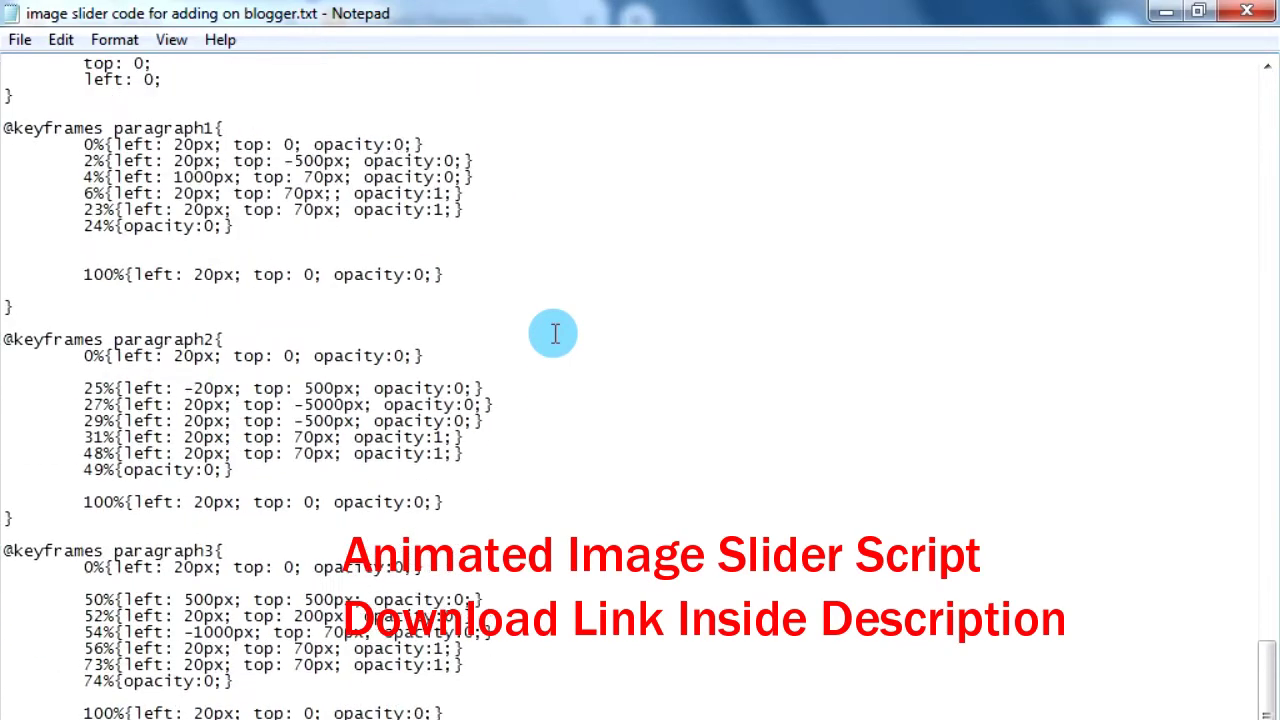
scroll(555, 333, "up", 5)
scroll(555, 333, "up", 5)
scroll(553, 334, "up", 1)
scroll(650, 345, "up", 15)
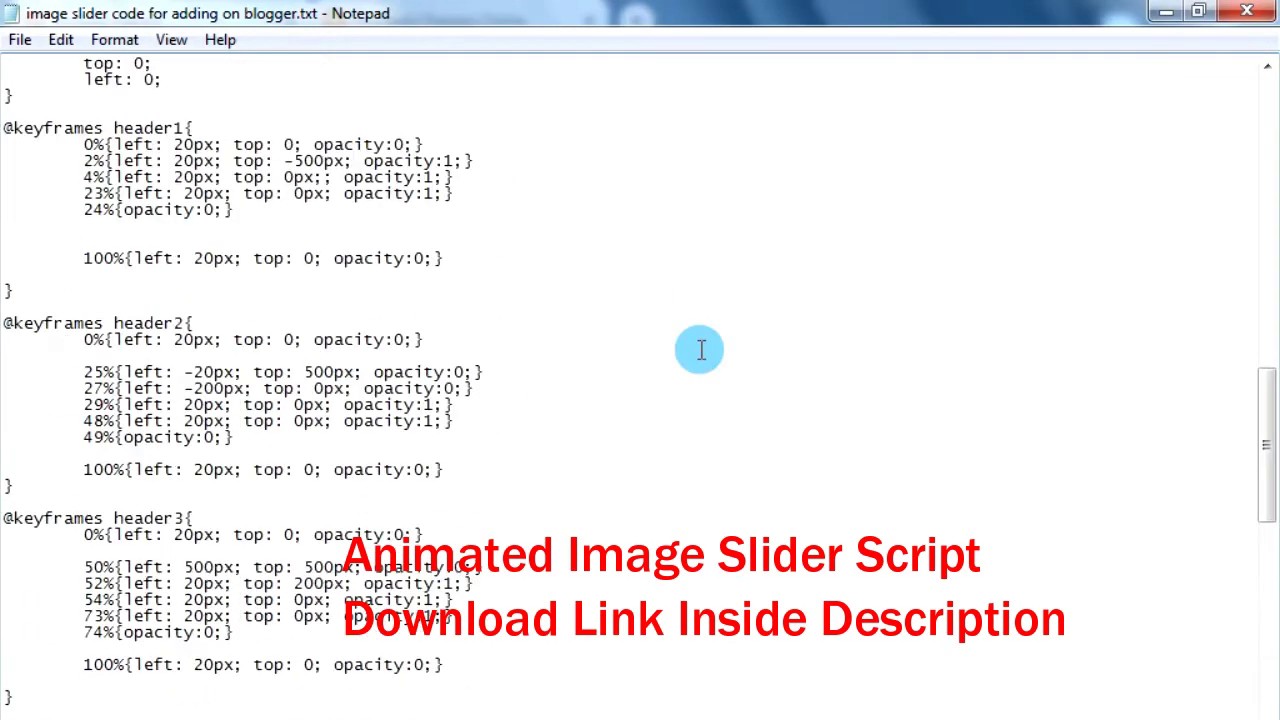
key("ctrl+a")
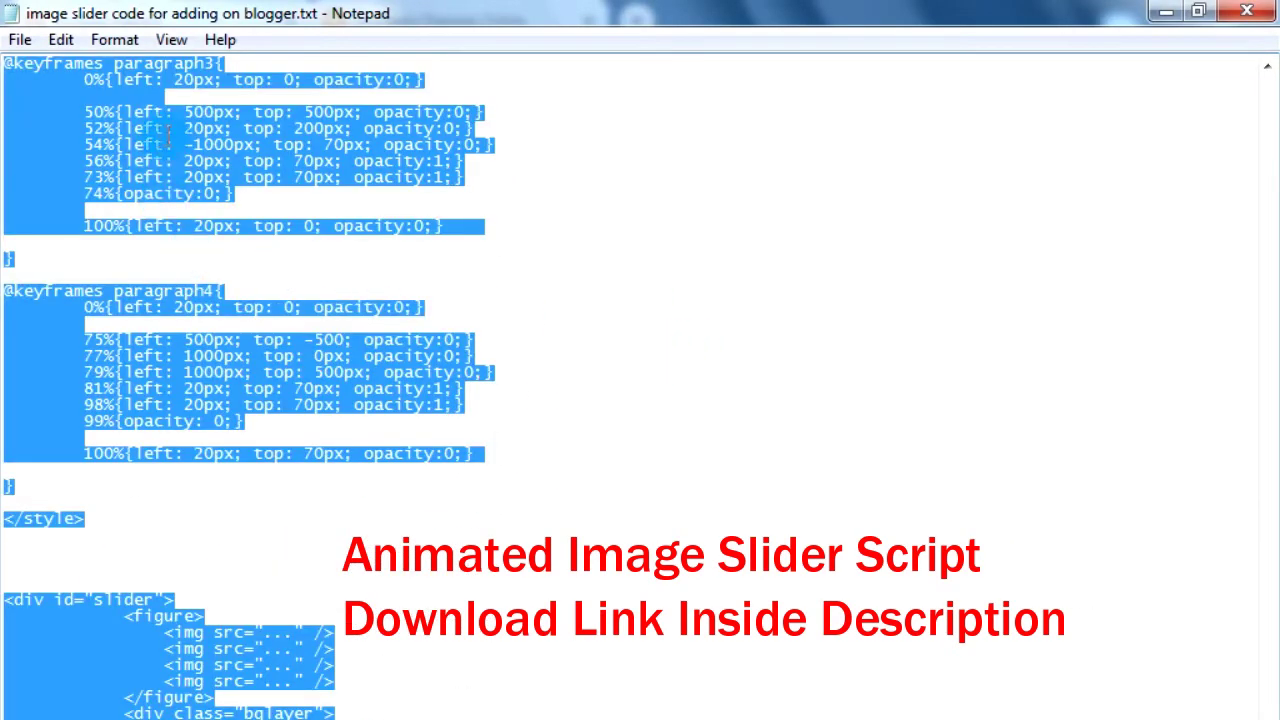
right_click(166, 139)
left_click(254, 217)
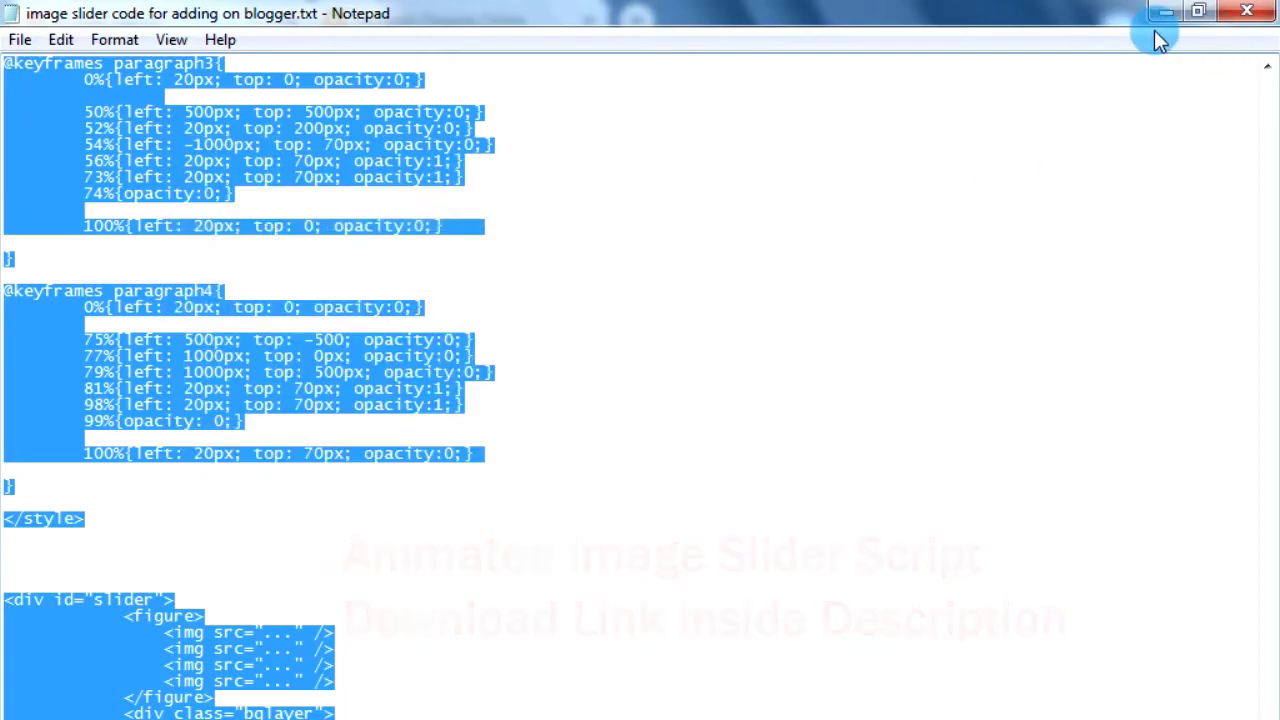
- Replace the Blogger gadget's existing content with the copied slider code
left_click(1164, 12)
left_click(409, 491)
key("ctrl+a")
key("ctrl+v")
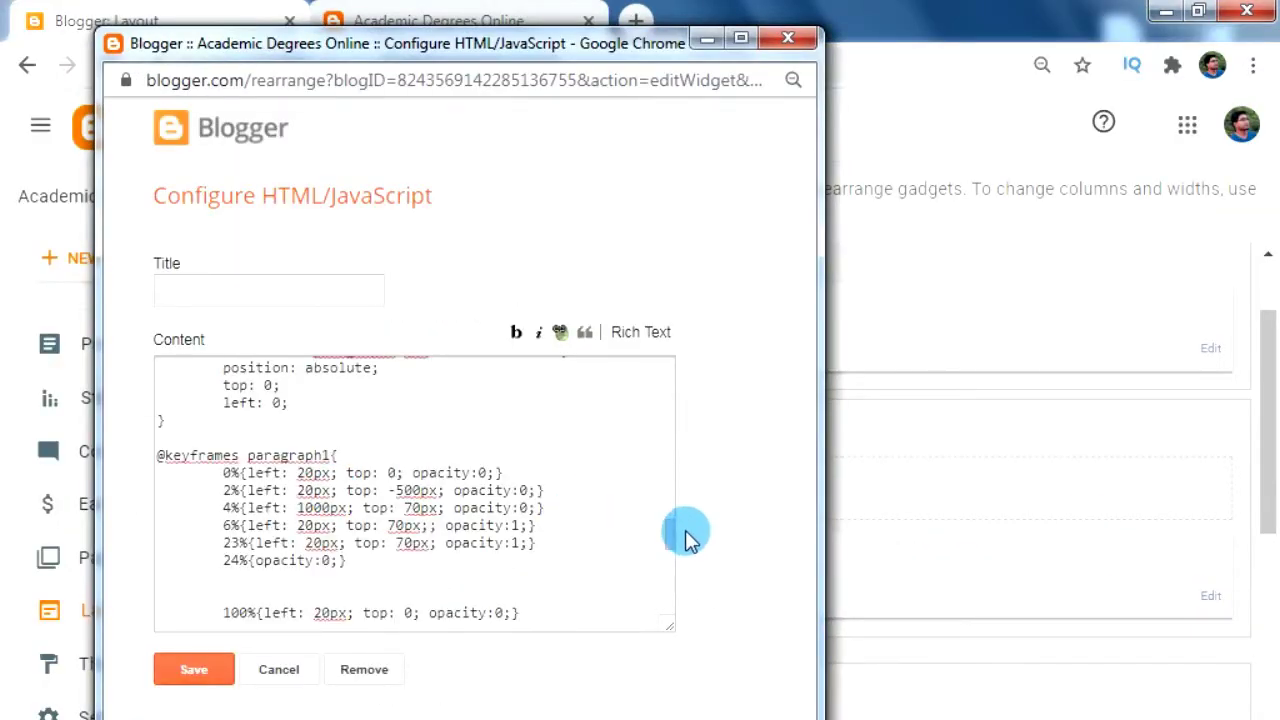
- Scroll and select through the pasted code down to the Welcome heading line
left_click_drag(672, 537, 665, 385)
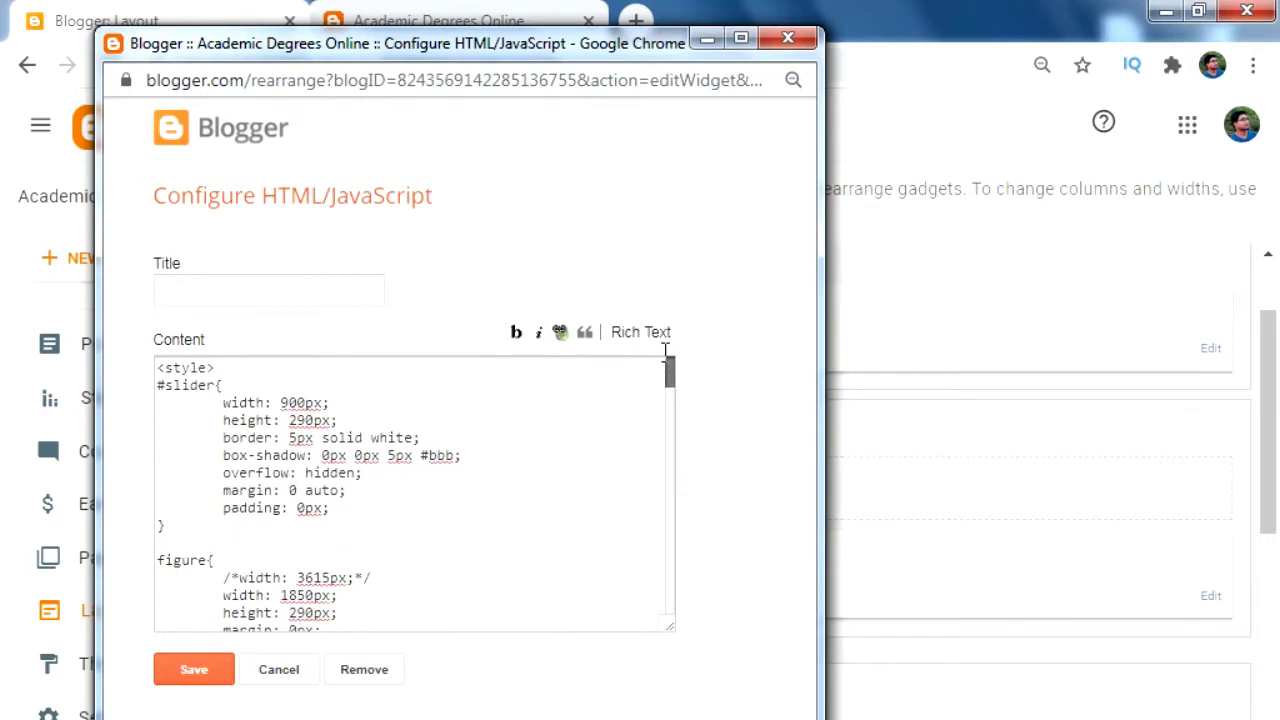
scroll(665, 385, "down", 5)
left_click_drag(654, 480, 650, 530)
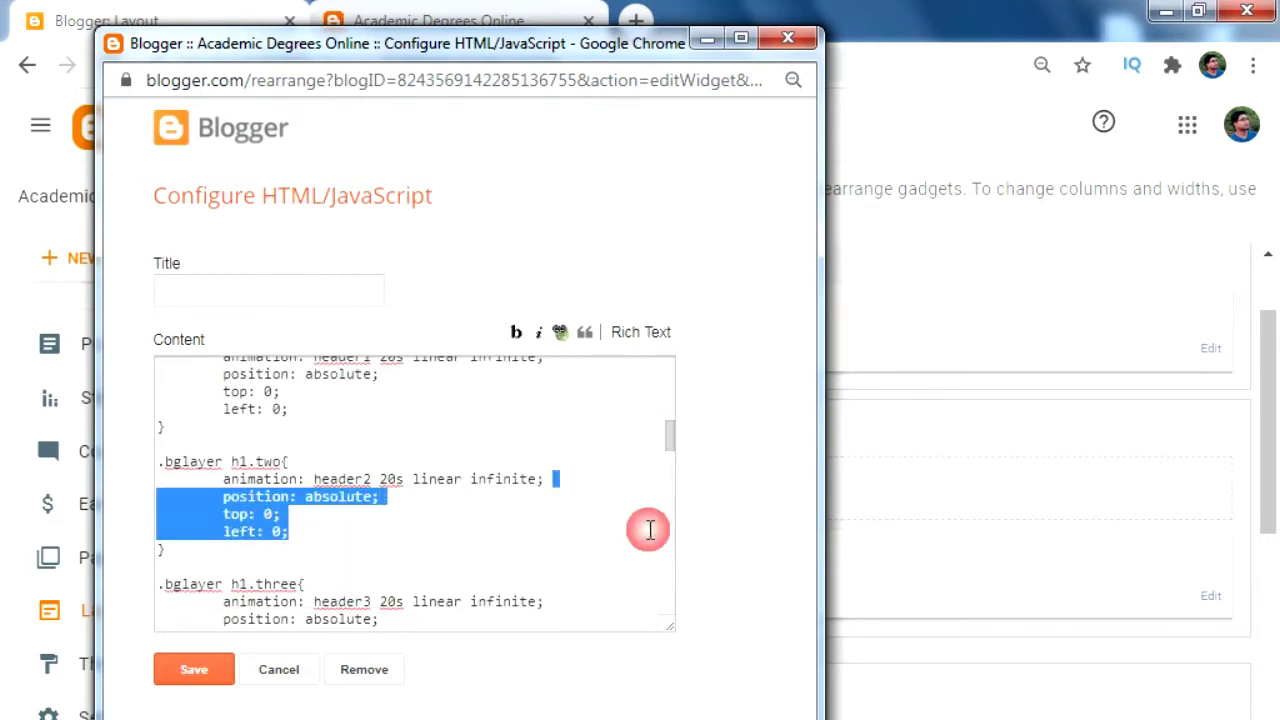
left_click(649, 530)
left_click_drag(669, 434, 677, 590)
left_click(368, 496)
- Highlight the figure block's empty image lines, then return to the Layout page
scroll(375, 491, "up", 2)
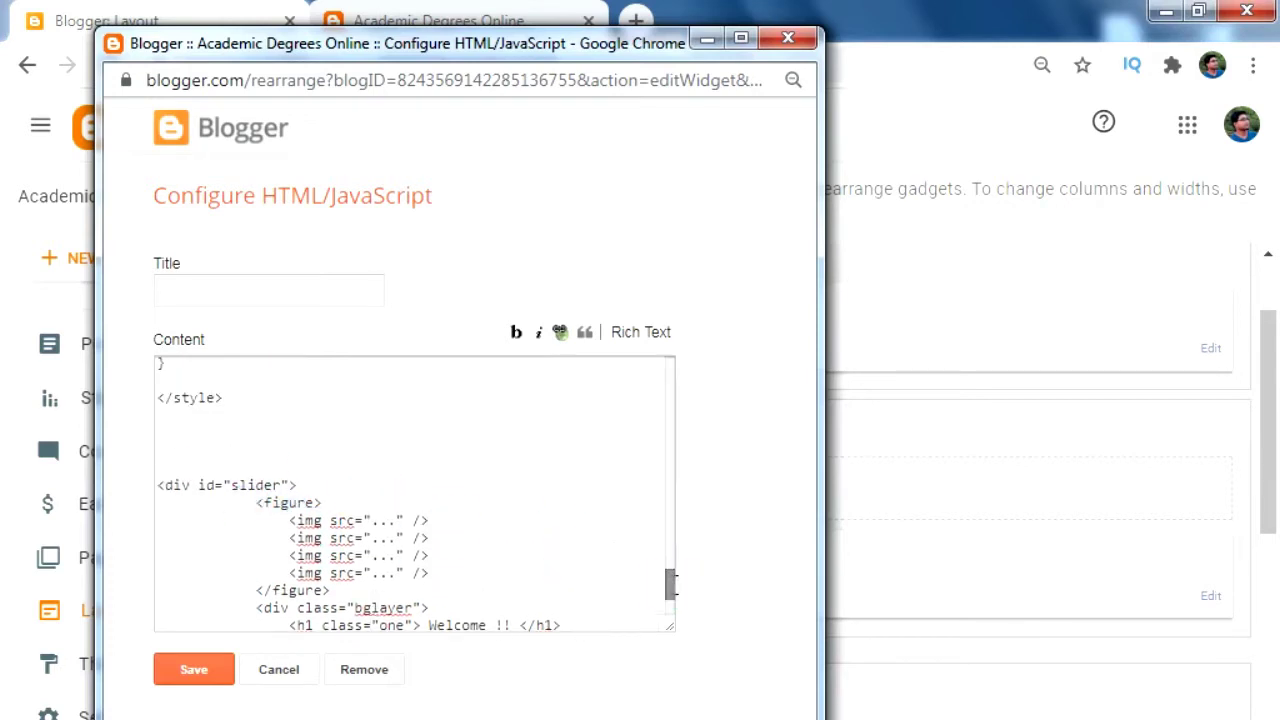
left_click_drag(672, 585, 672, 592)
left_click_drag(330, 404, 330, 428)
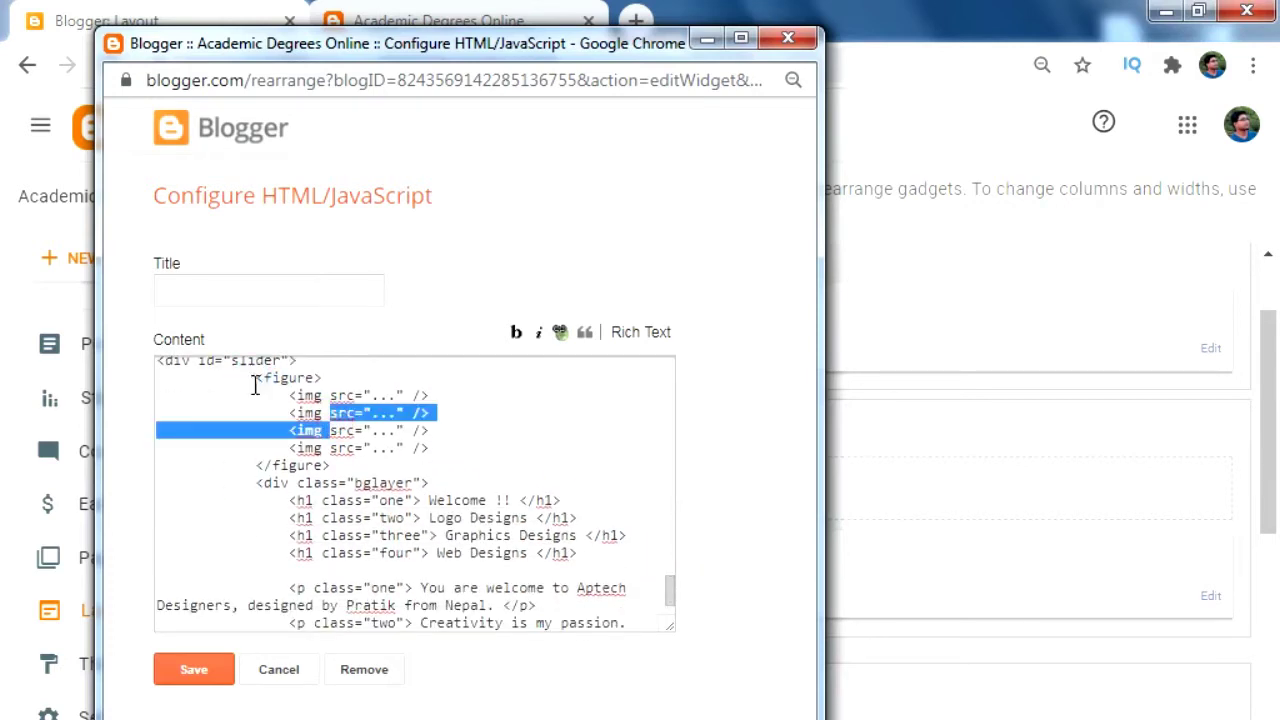
left_click_drag(257, 378, 405, 462)
left_click(330, 413)
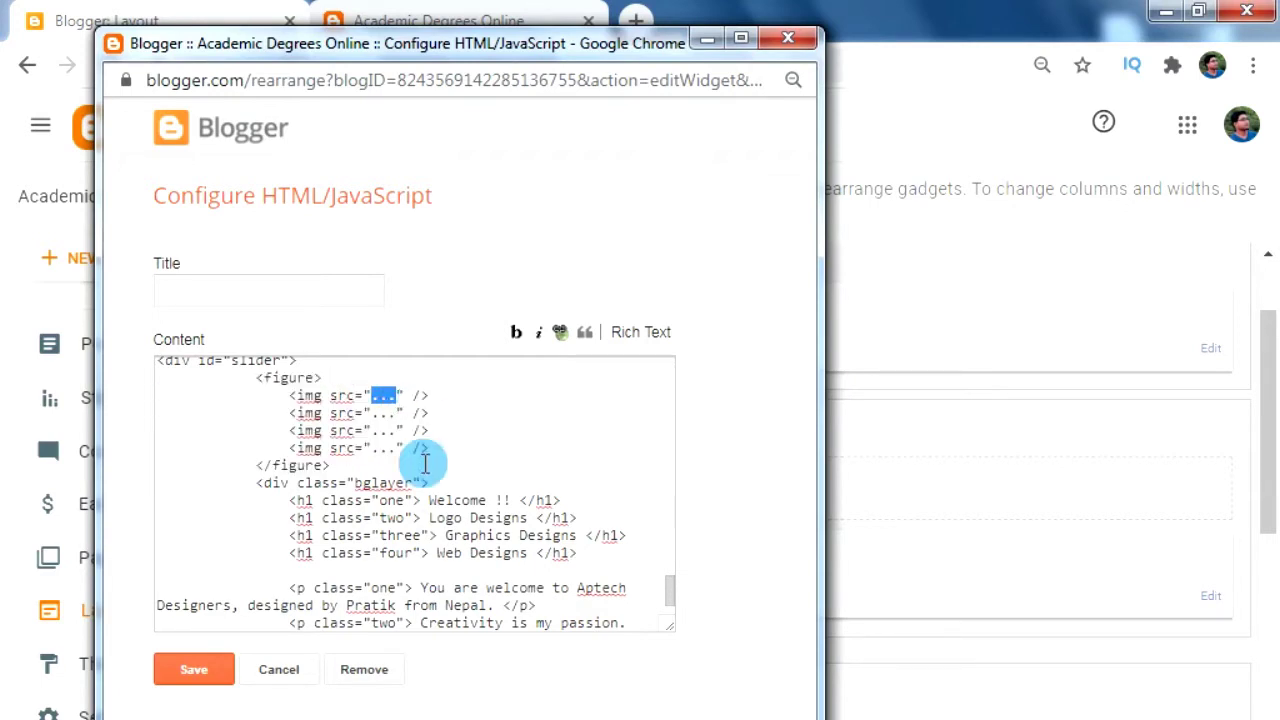
left_click(118, 12)
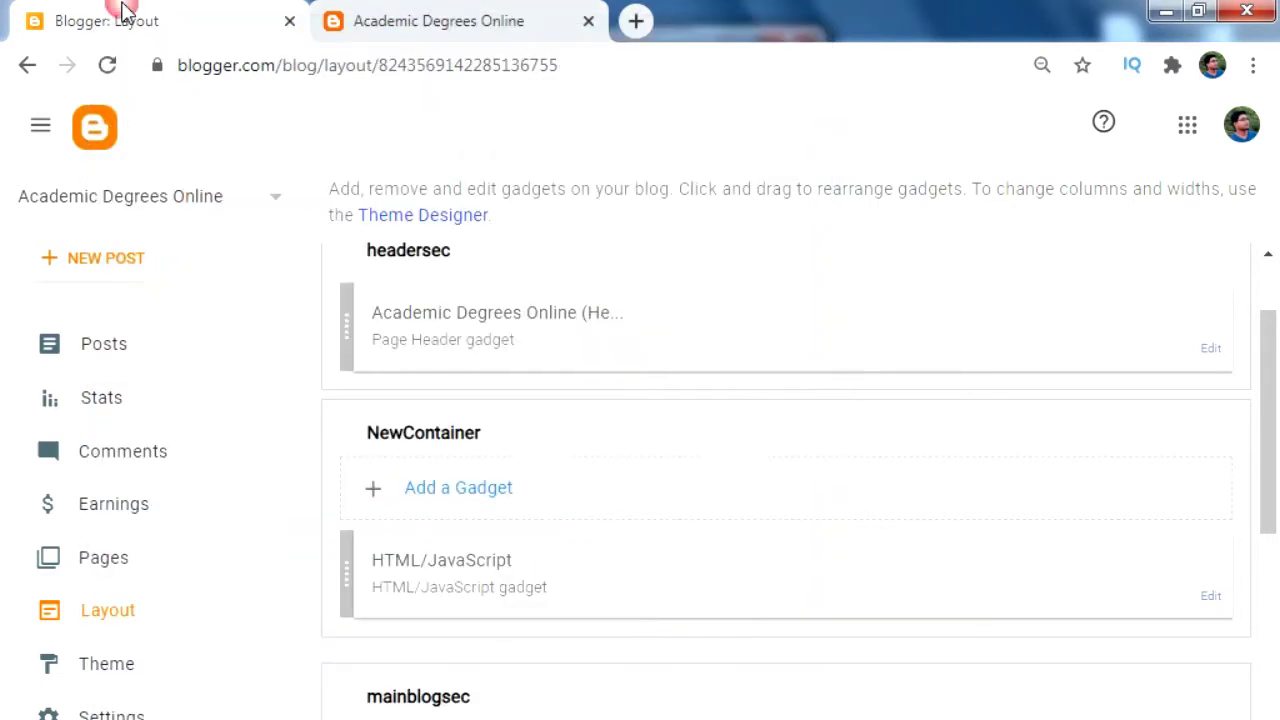
- Start a new post and upload the banner1, banner2 and banner3 images
left_click(79, 268)
left_click(603, 274)
left_click(357, 323)
left_click(523, 378)
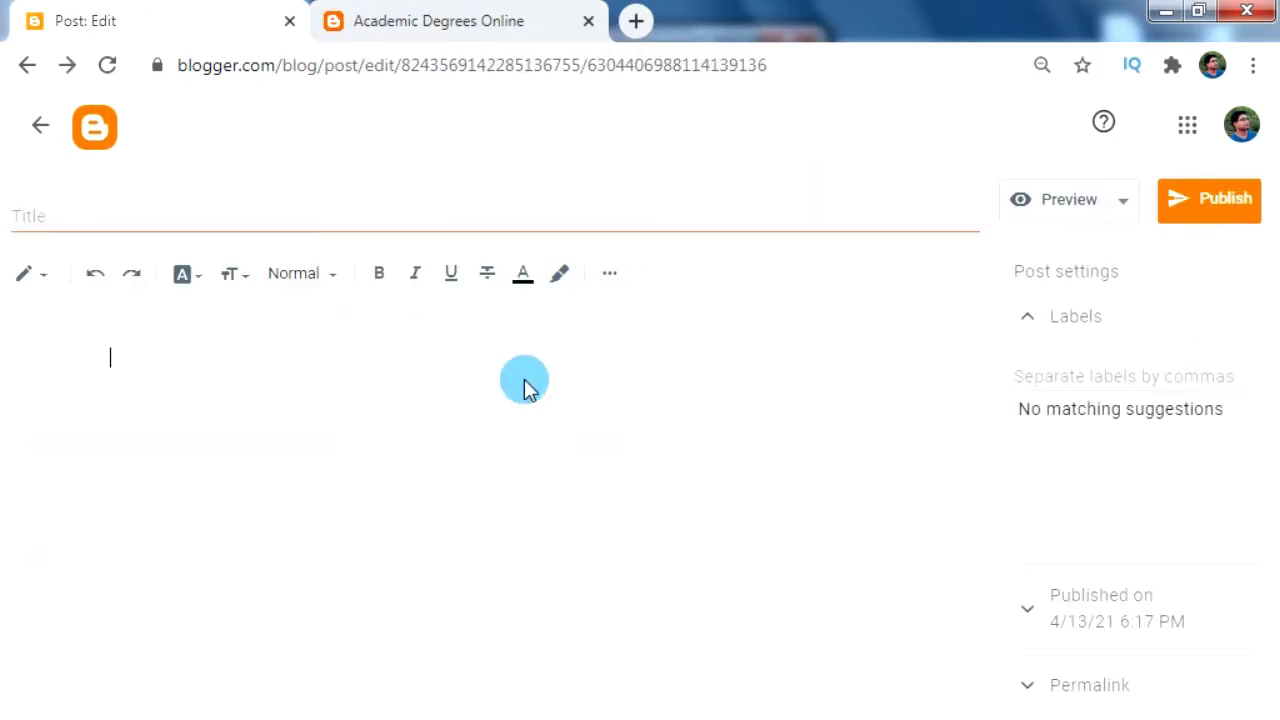
left_click(191, 320)
left_click(525, 187, "shift")
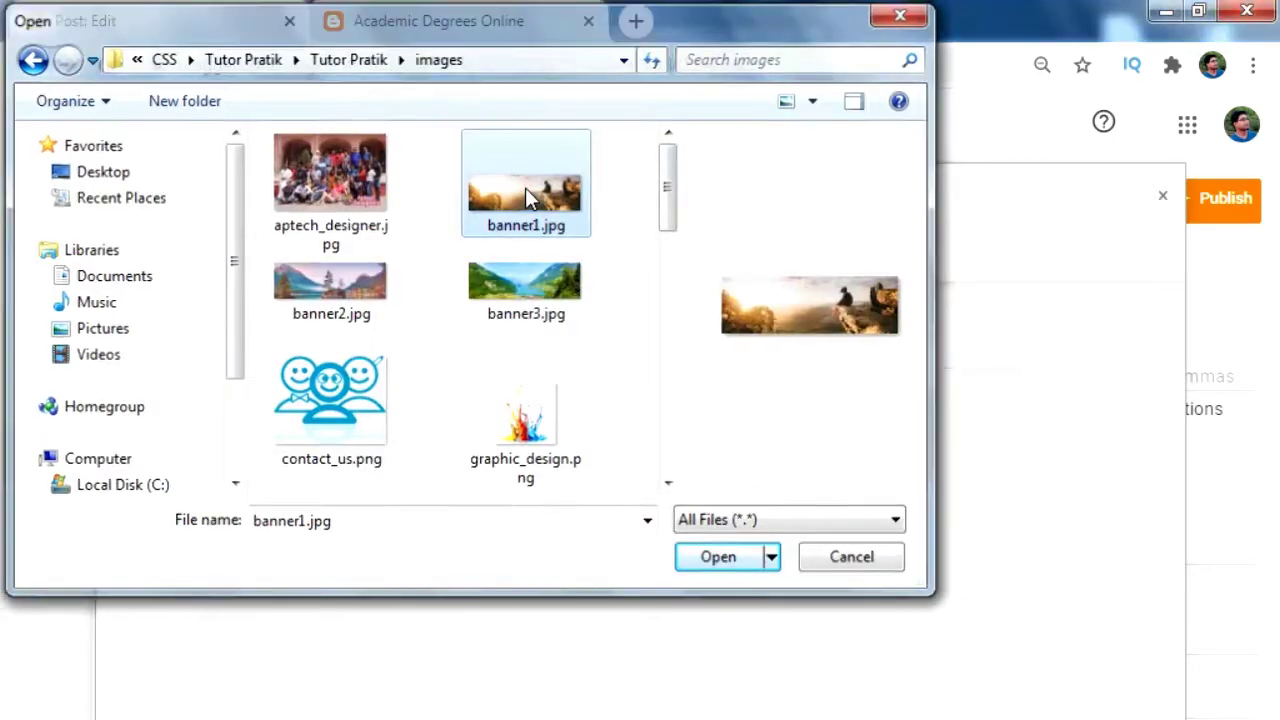
key("Return")
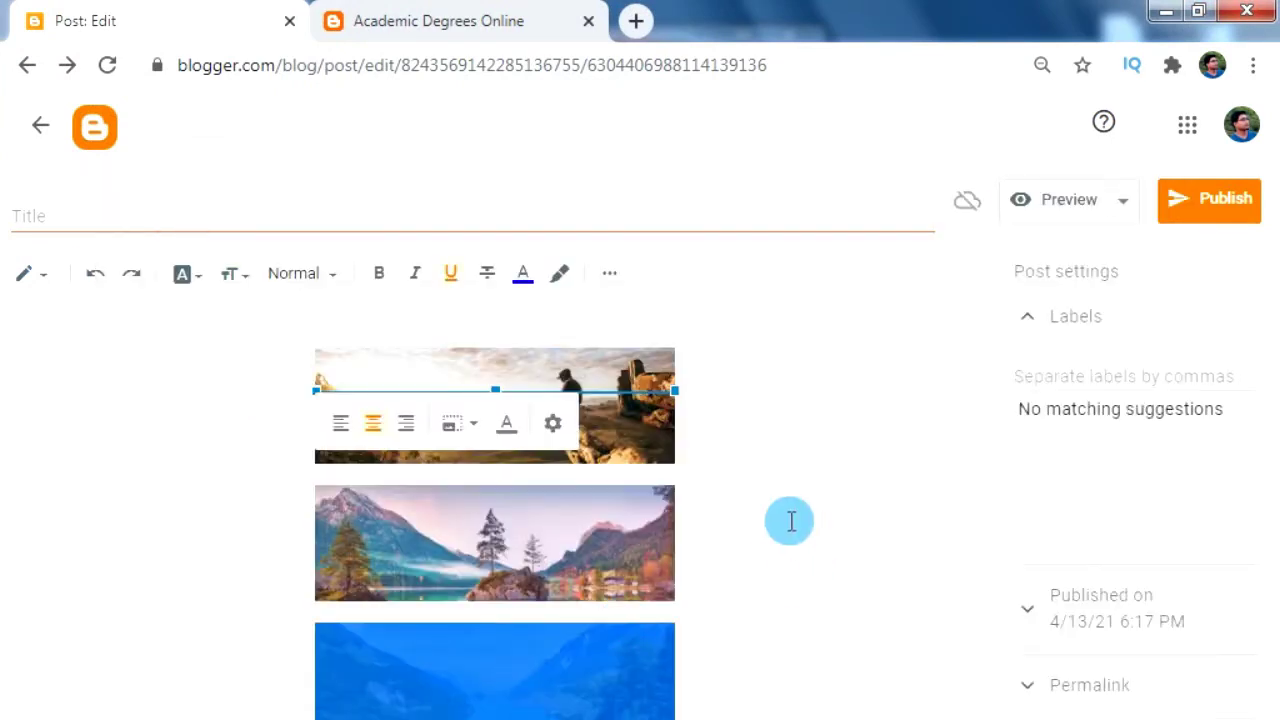
- Set all three banner images to Original size
left_click(554, 498)
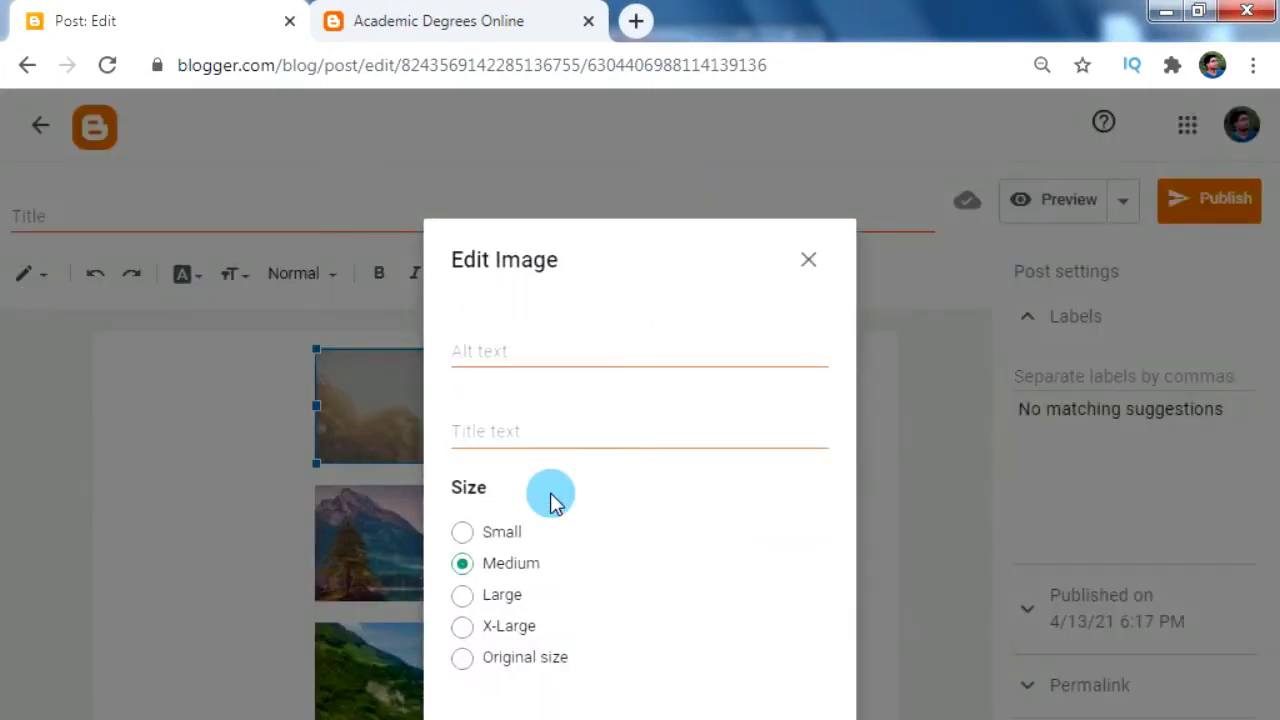
left_click(462, 657)
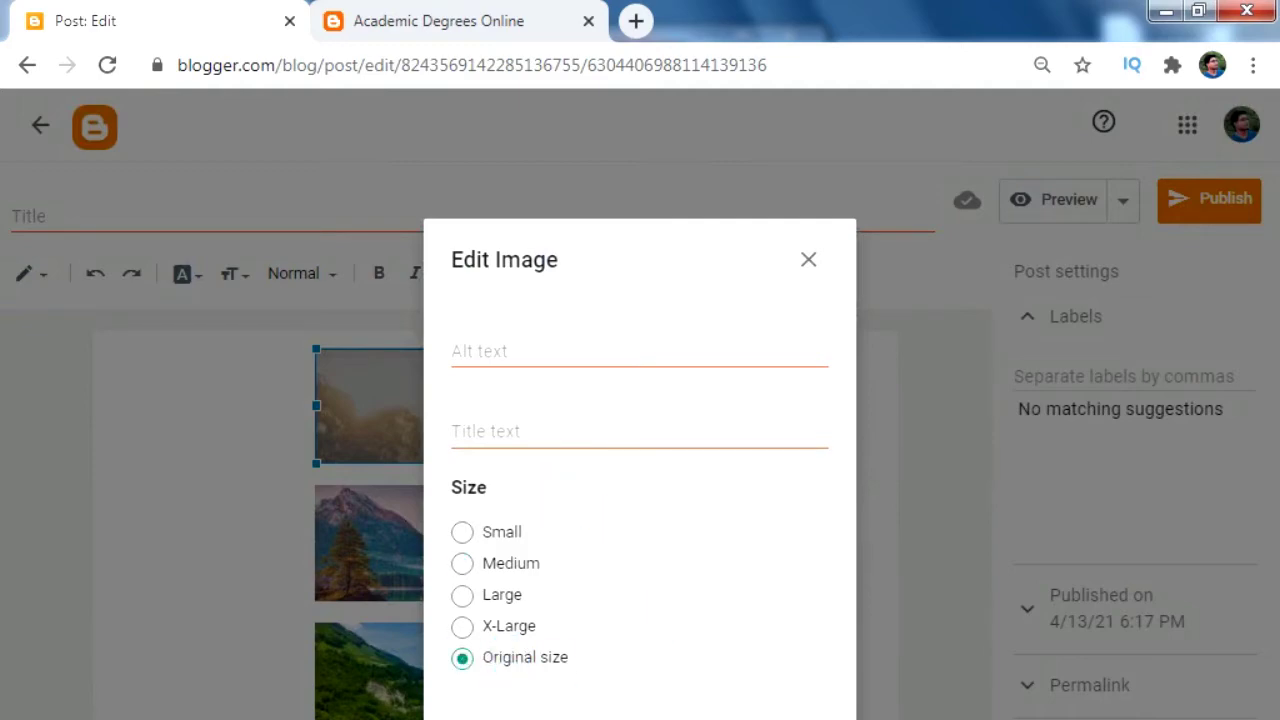
left_click(477, 615)
left_click(554, 708)
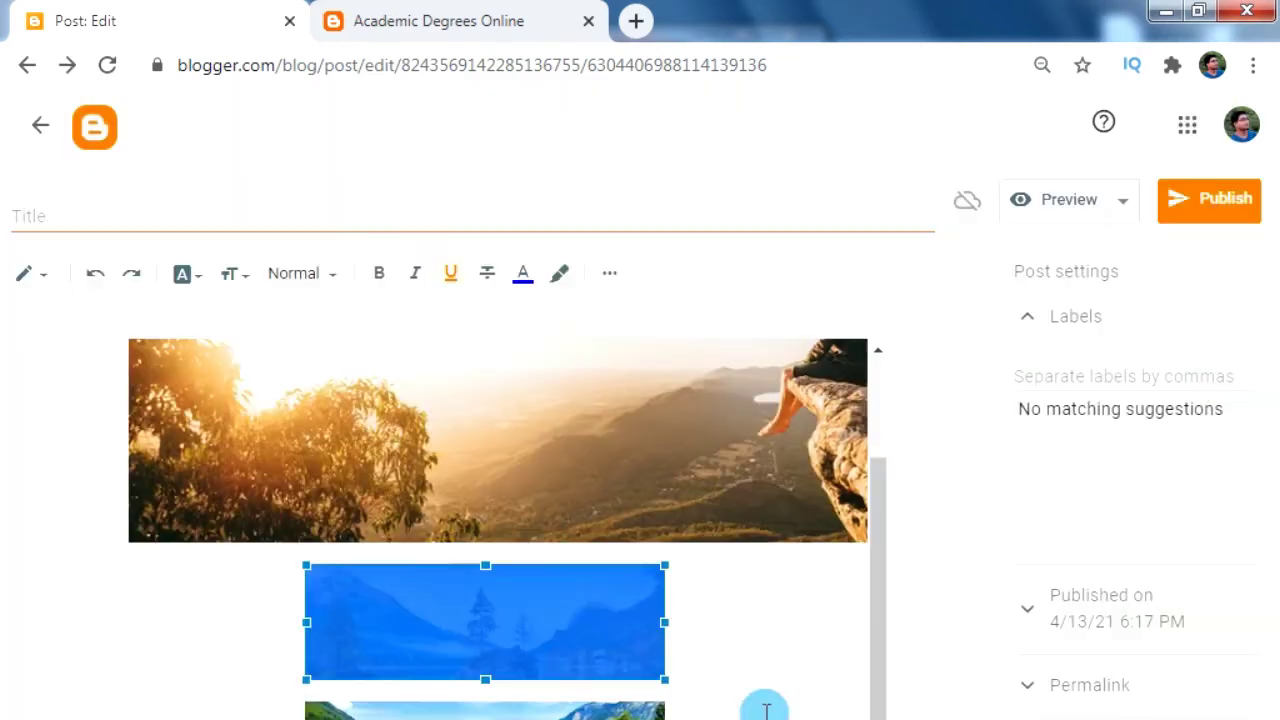
left_click(462, 657)
left_click(484, 710)
left_click(462, 657)
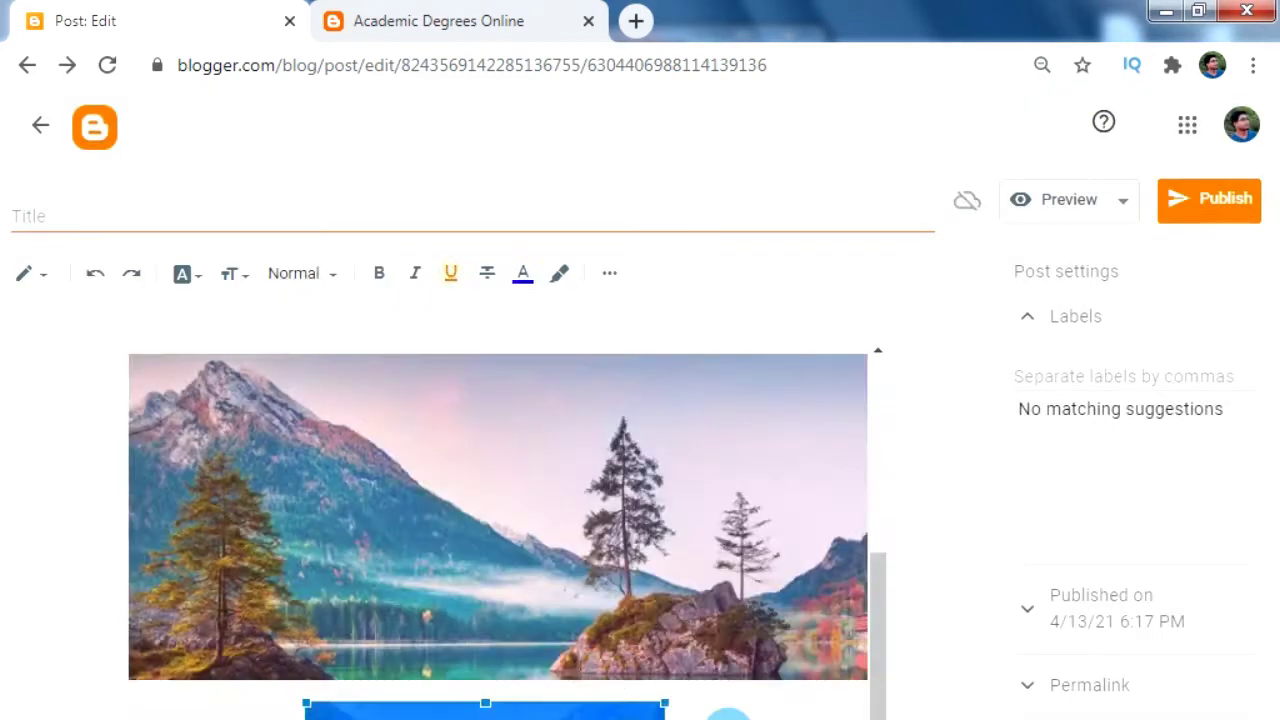
- Open the banner1.jpg image in its own new tab and switch to it
right_click(369, 473)
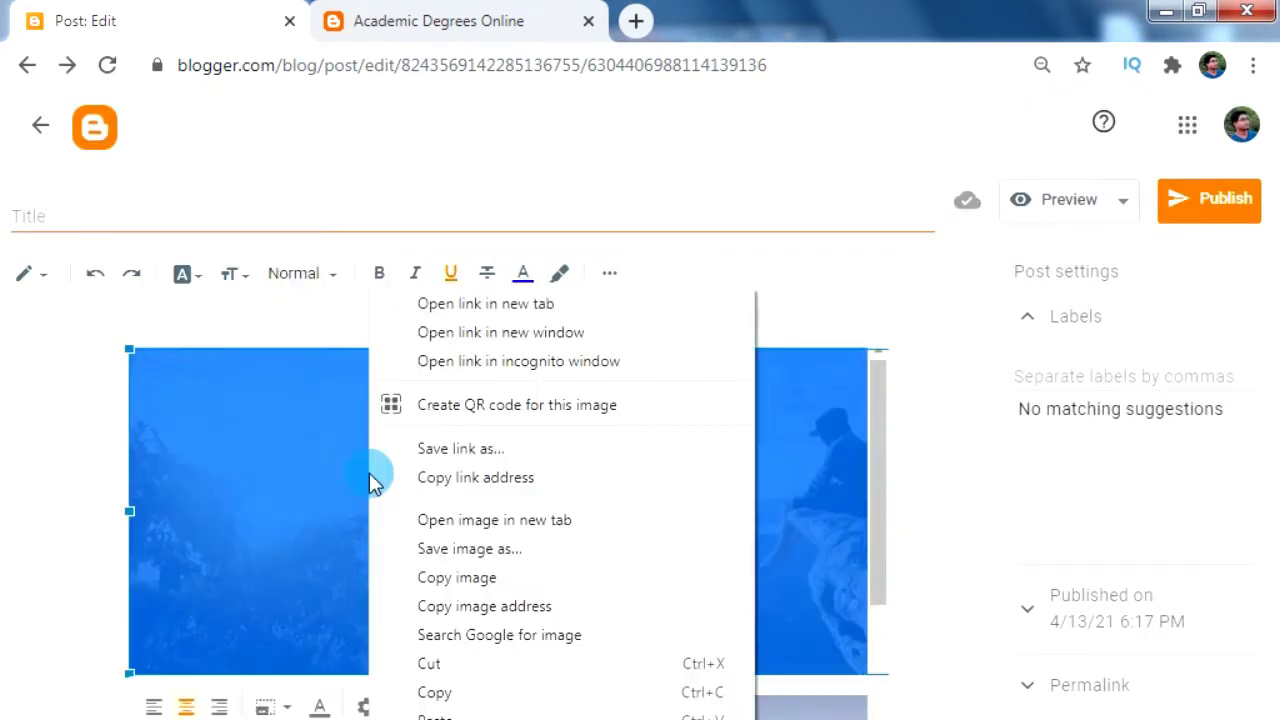
left_click(492, 520)
left_click(423, 22)
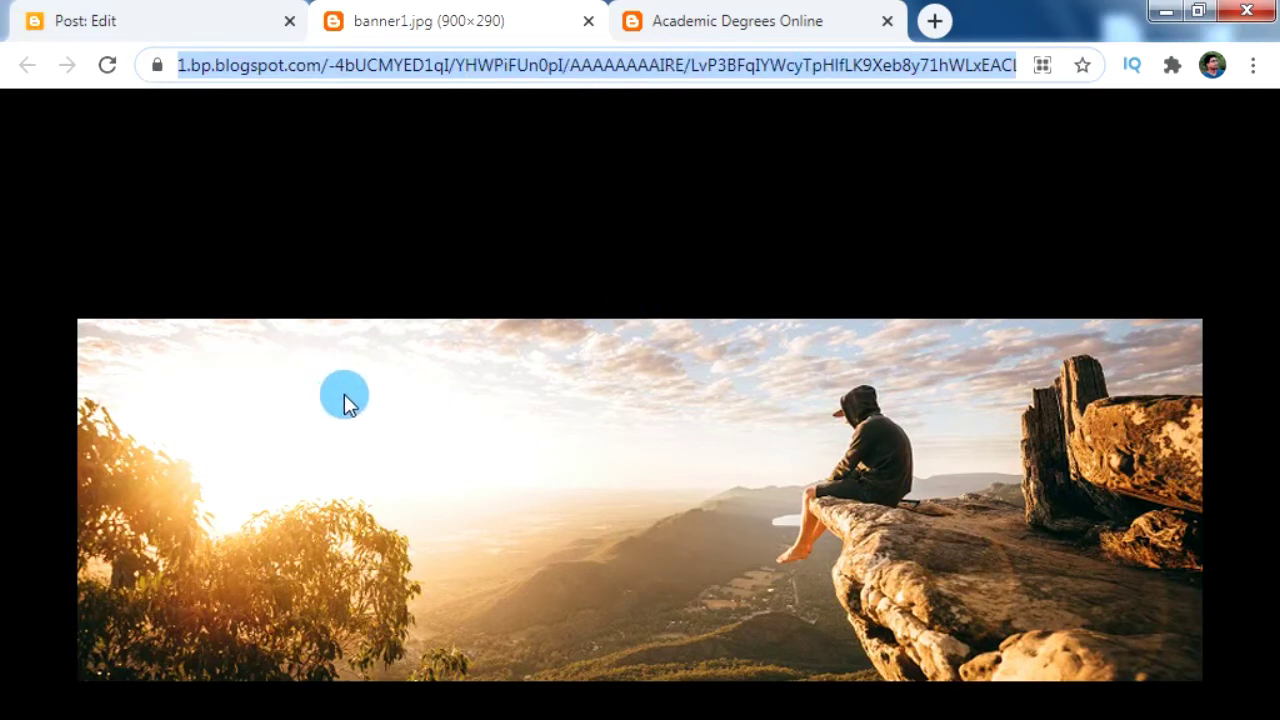
- Copy the banner1 and banner2 image addresses and paste them into the slider's image sources
right_click(395, 394)
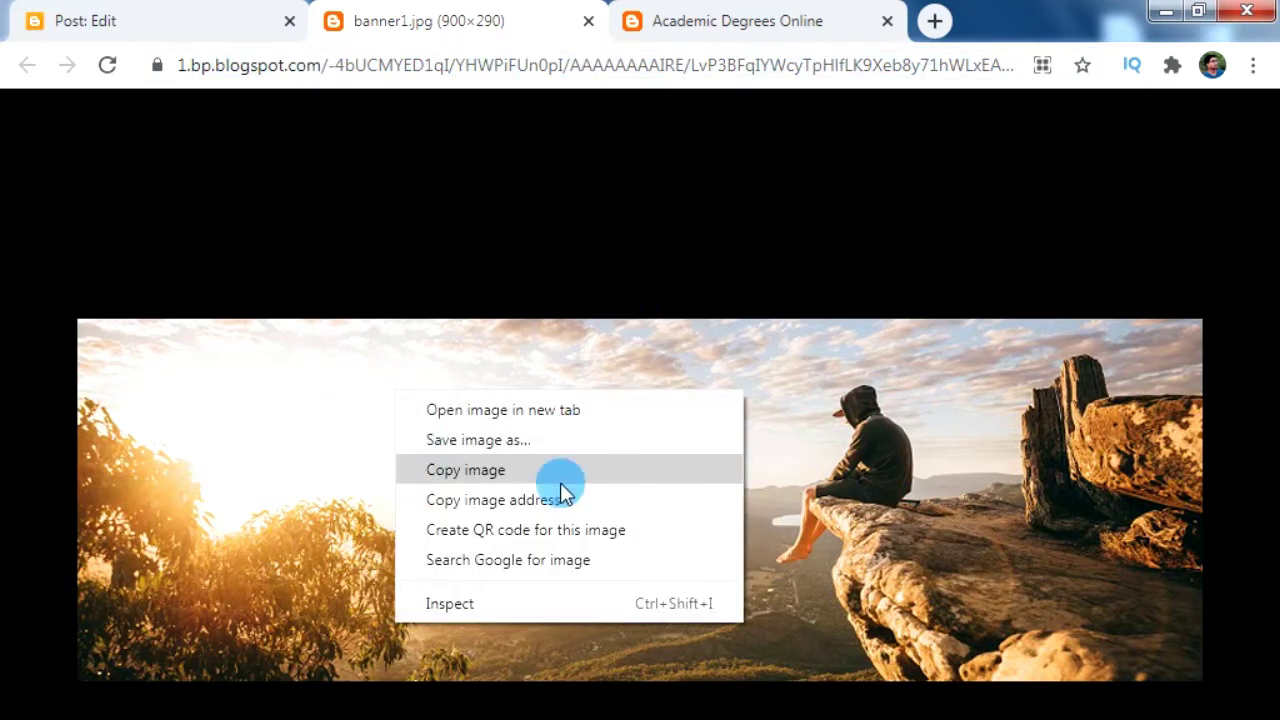
left_click(525, 500)
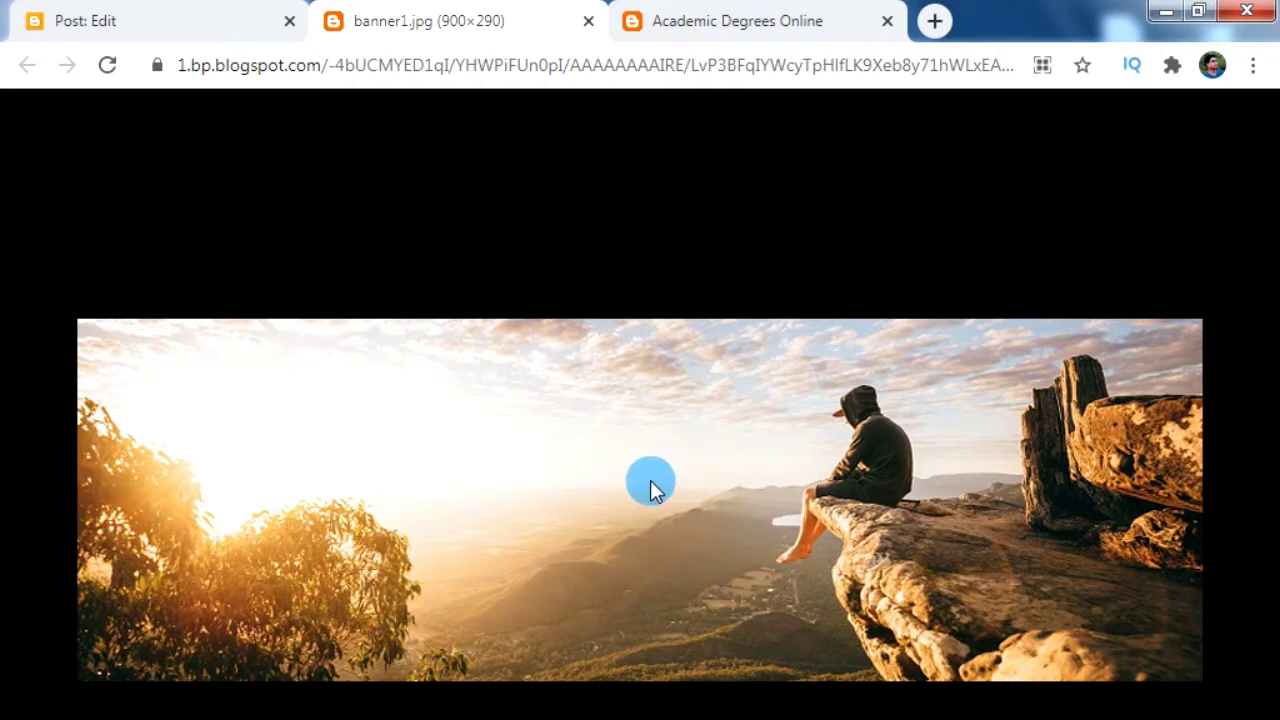
key("alt+Tab")
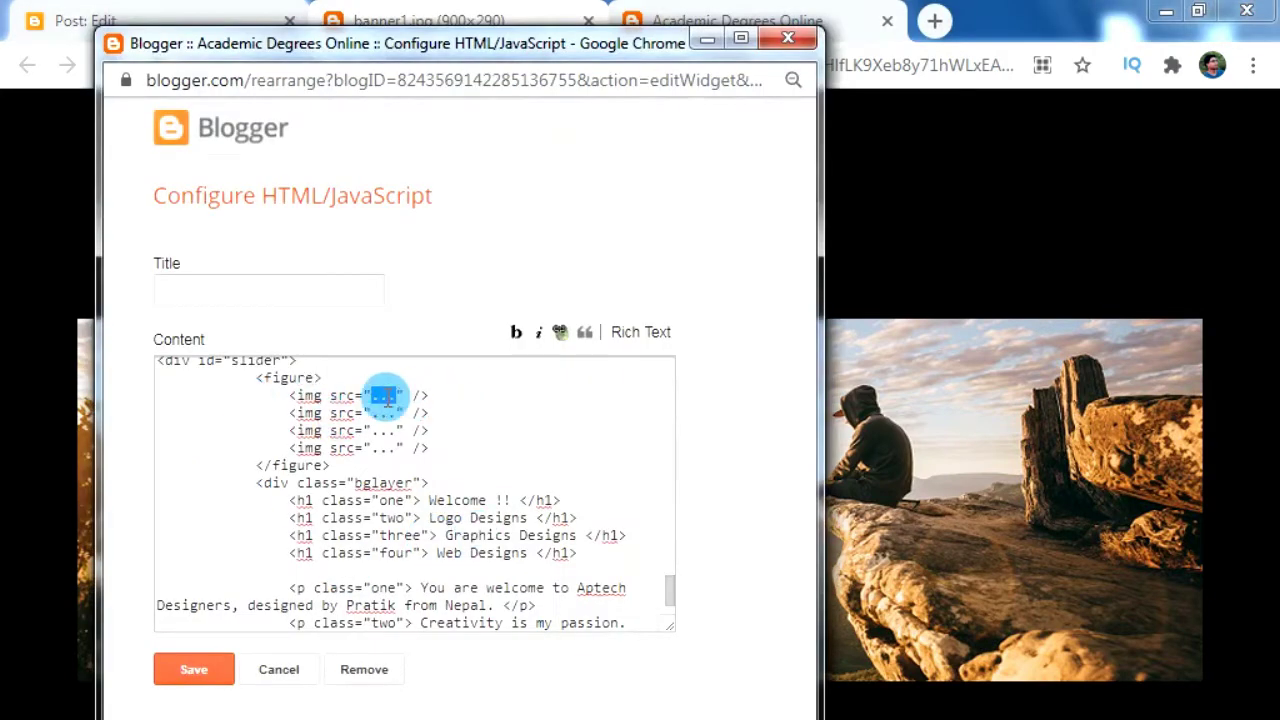
type("https://1.bp.blogspot.com/-4bUCMYED1qI/YHWPiFUn0pI/AAAAAAAAIRE/LvP3BFqIYWcyTpHlfLK9Xeb8y71hWLxEACLcBGAsYHQ/s16000/banner1.jpg")
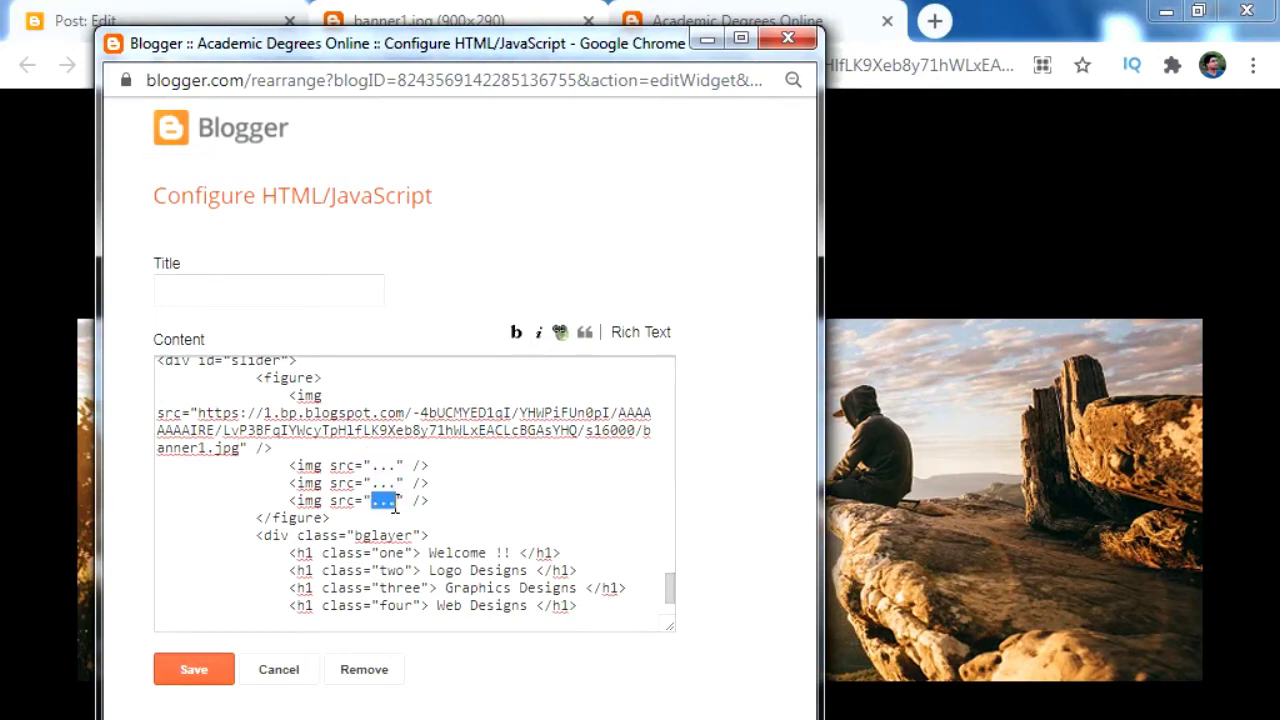
type("https://1.bp.blogspot.com/-4bUCMYED1qI/YHWPiFUn0pI/AAAAAAAAIRE/LvP3BFqIYWcyTpHlfLK9Xeb8y71hWLxEACLcBGAsYHQ/s16000/banner1.jpg")
left_click(189, 20)
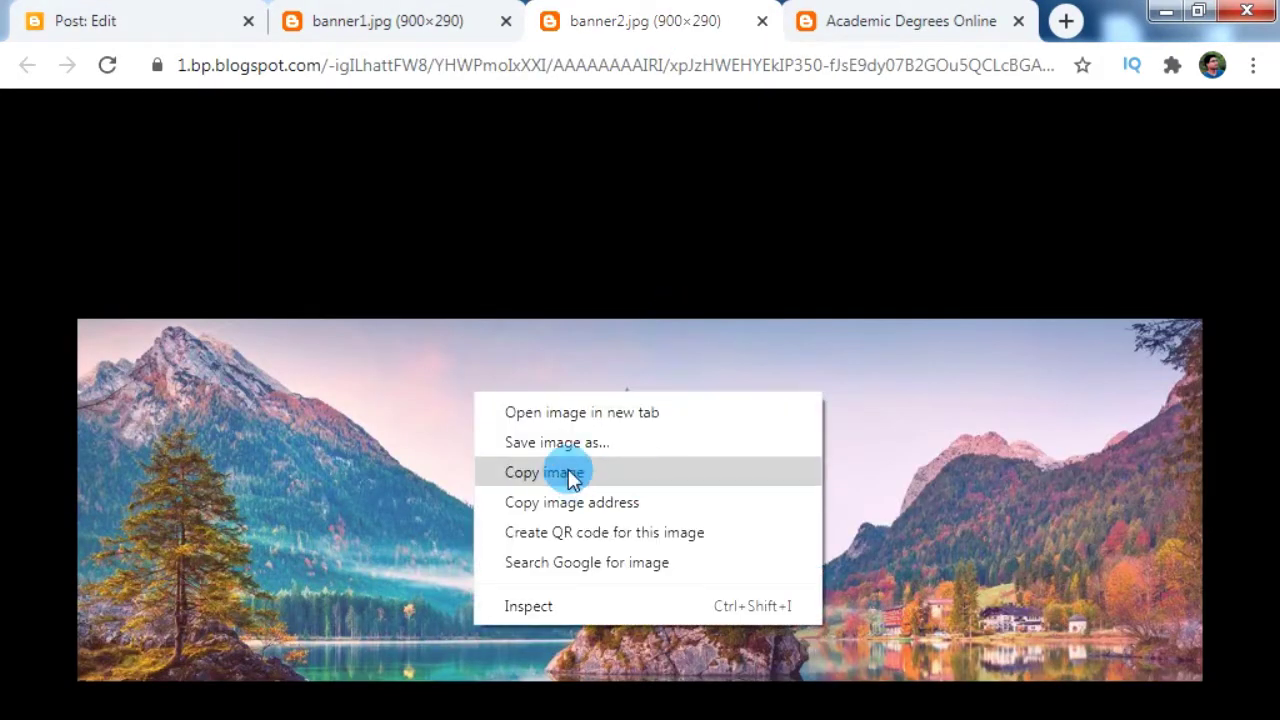
left_click(560, 503)
left_click(757, 680)
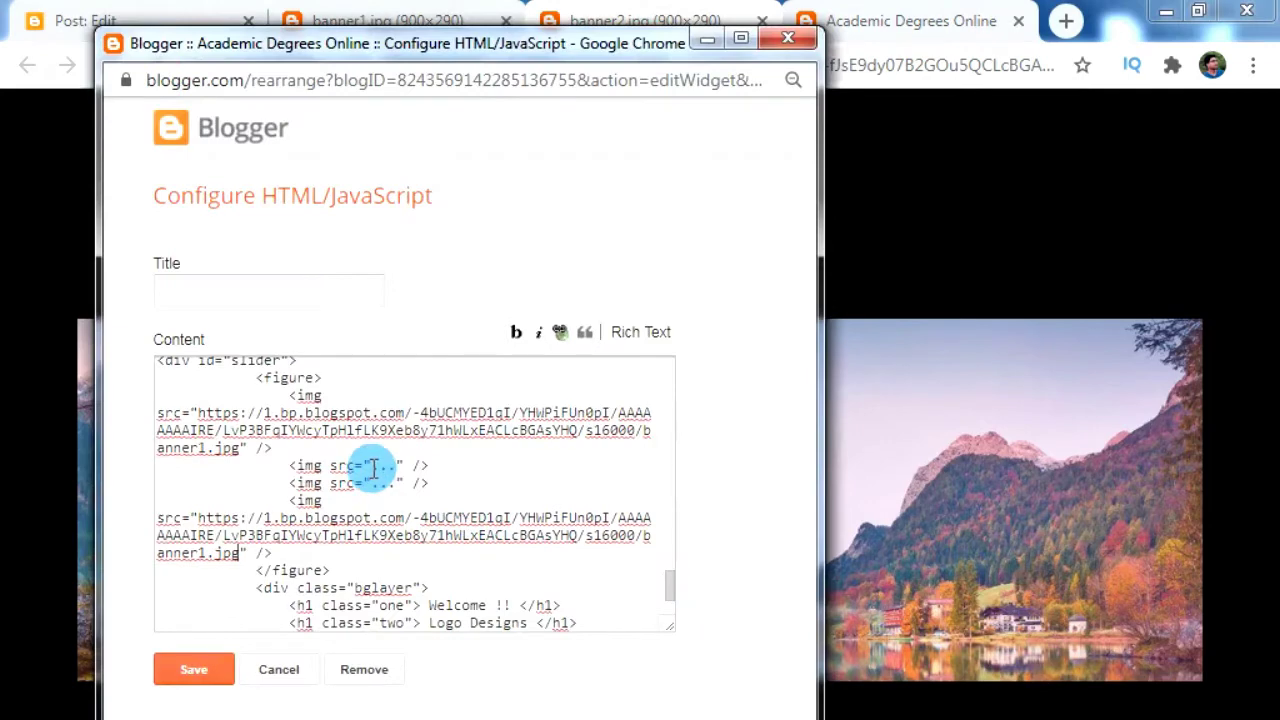
key("ctrl+v")
left_click(48, 16)
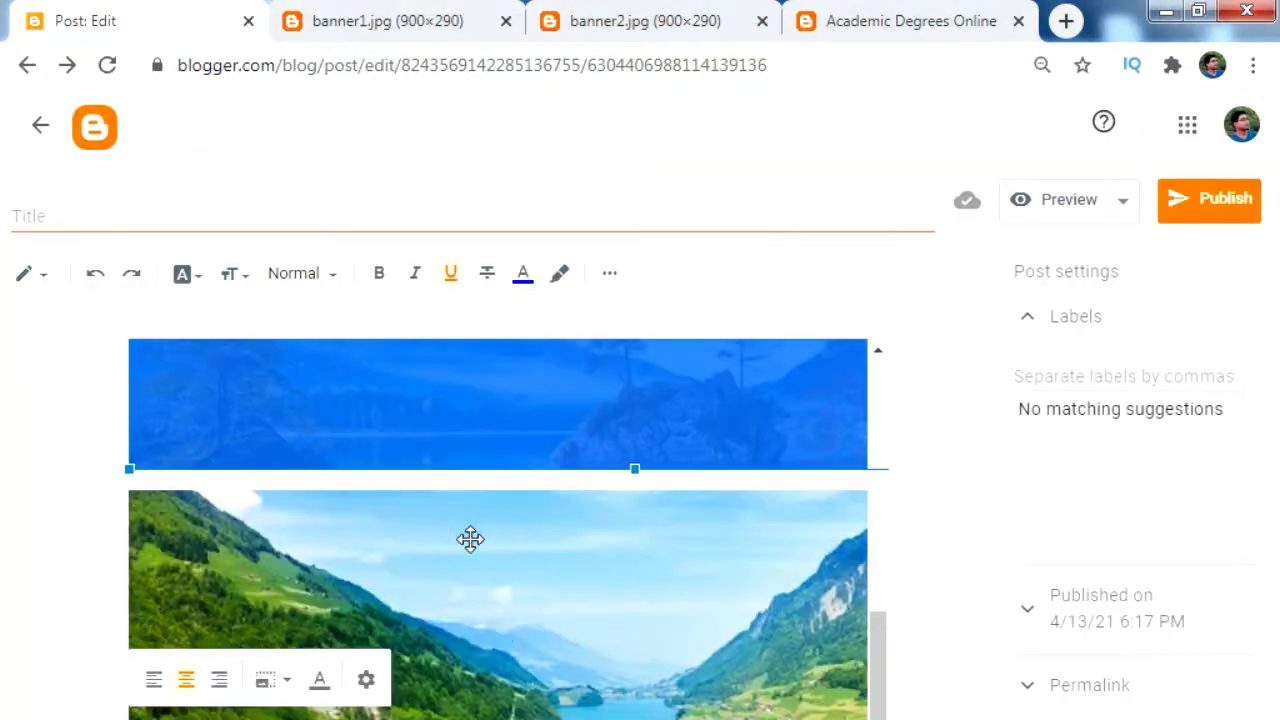
- Open banner3 in a new tab and paste its image address into the next image source
right_click(469, 537)
left_click(596, 520)
left_click(715, 20)
right_click(410, 414)
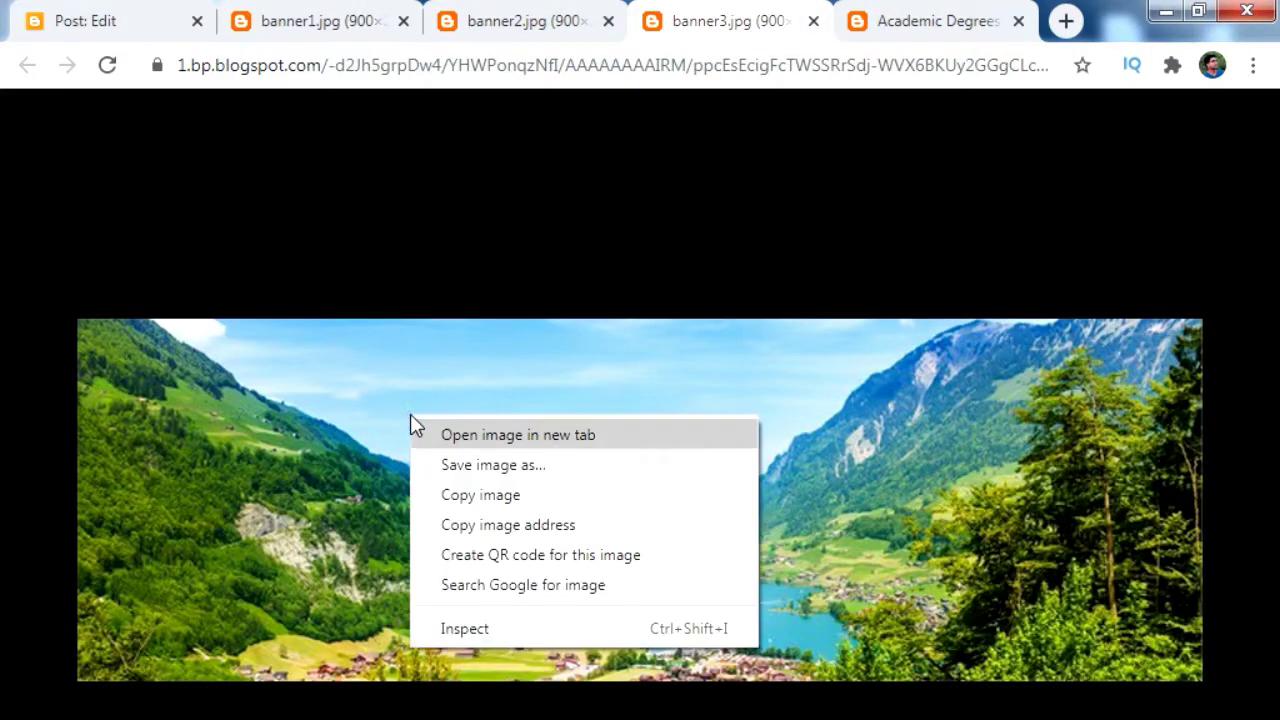
left_click(519, 524)
left_click(757, 680)
double_click(378, 518)
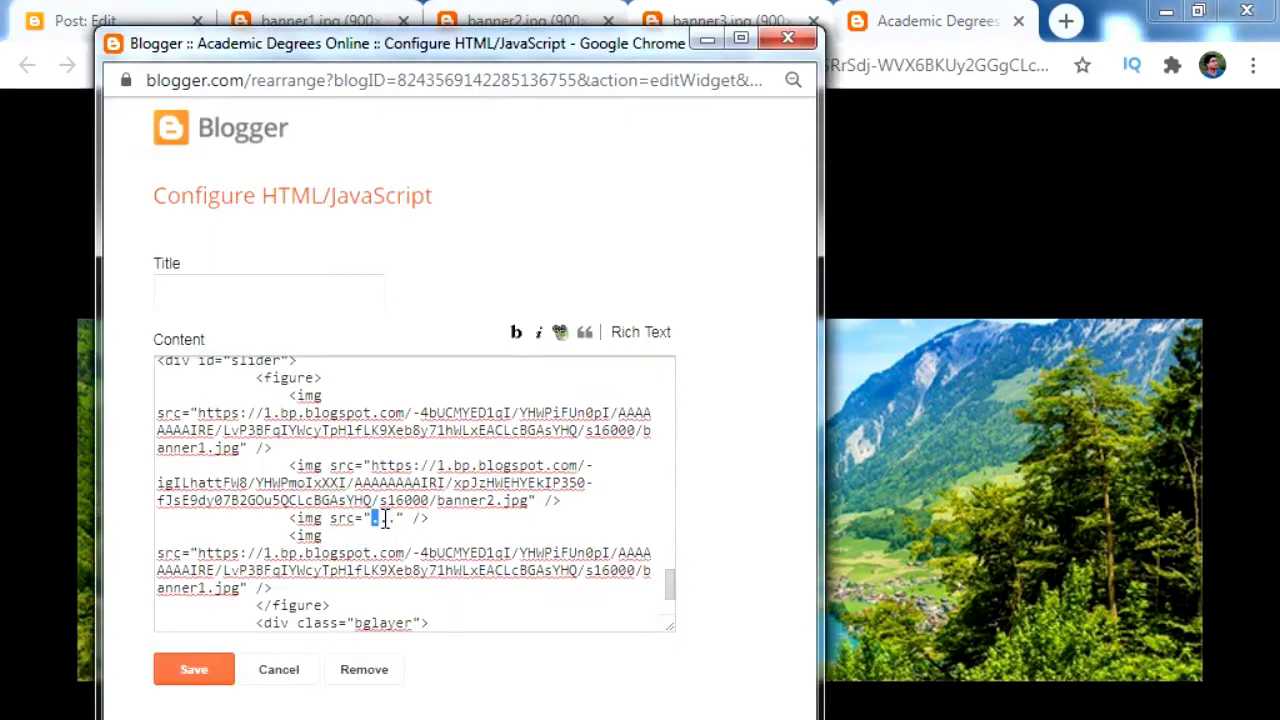
key("ctrl+v")
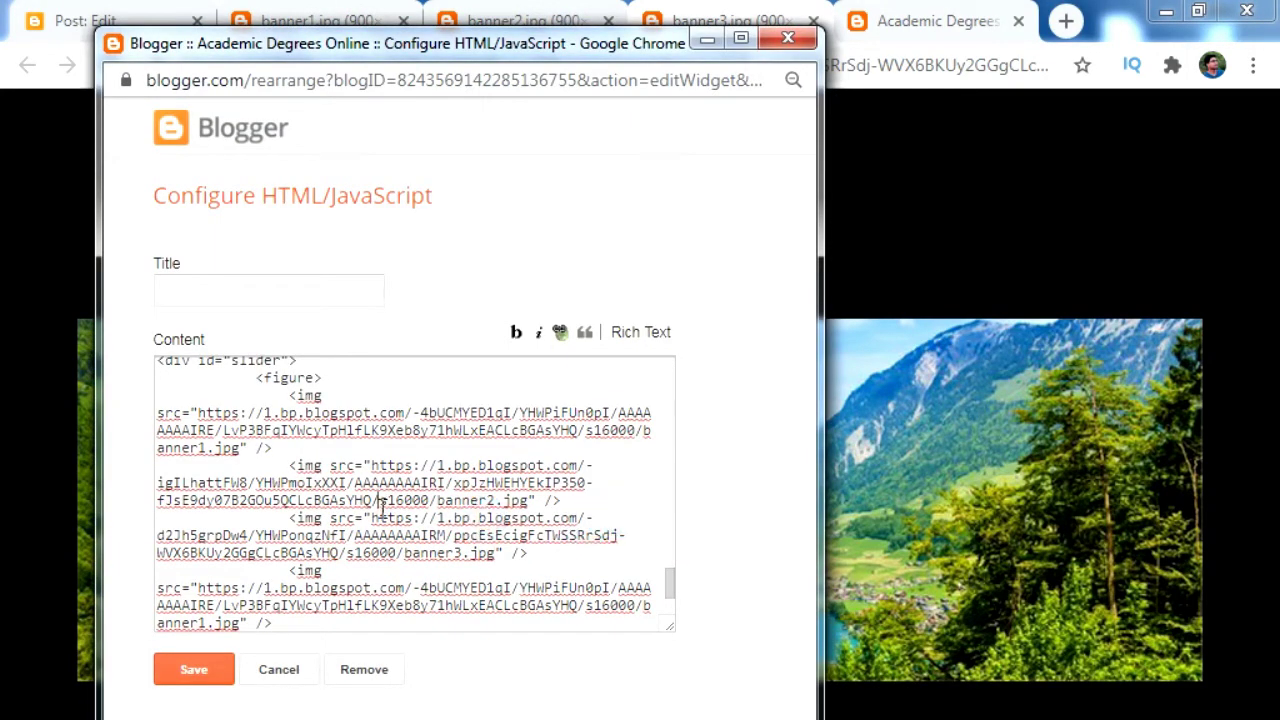
- Review the slide headings (Welcome, Logo Designs, Graphics Designs) and their descriptions in the code
scroll(337, 466, "down", 3)
scroll(337, 486, "up", 1)
left_click_drag(432, 497, 514, 497)
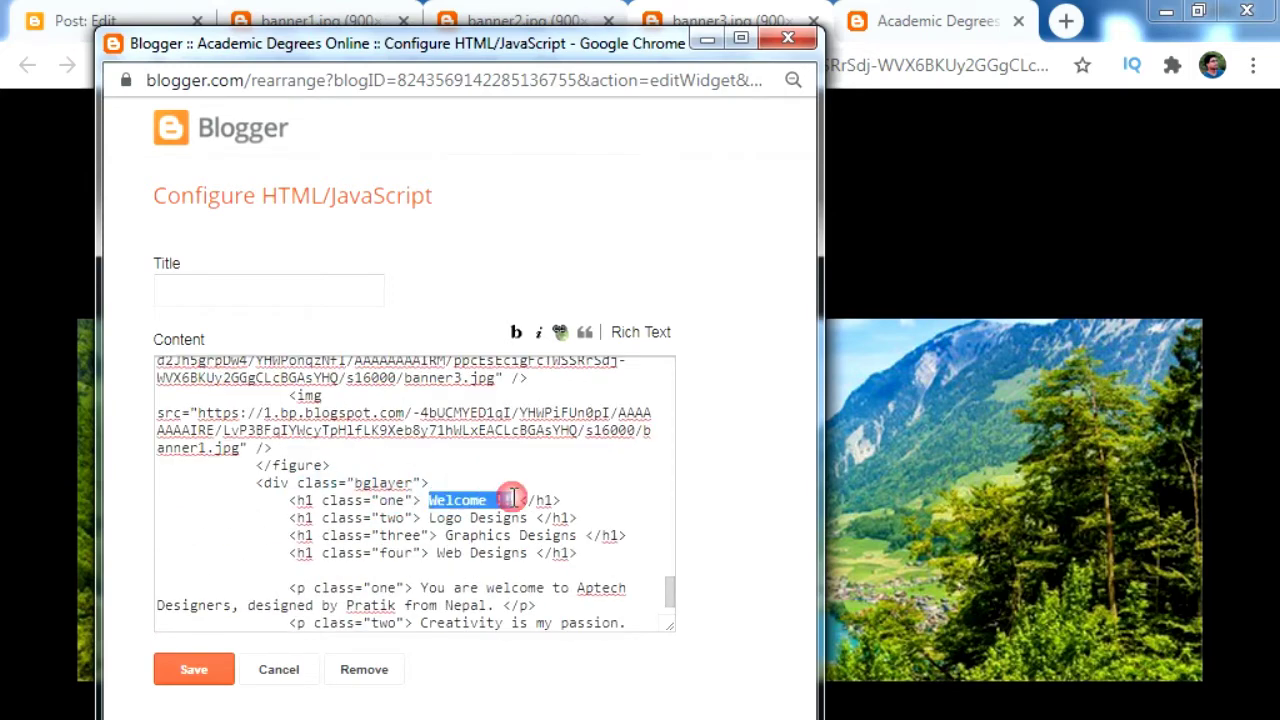
mouse_move(427, 518)
left_mouse_down()
mouse_move(528, 518)
mouse_move(592, 535)
left_mouse_up()
left_click_drag(445, 553, 527, 553)
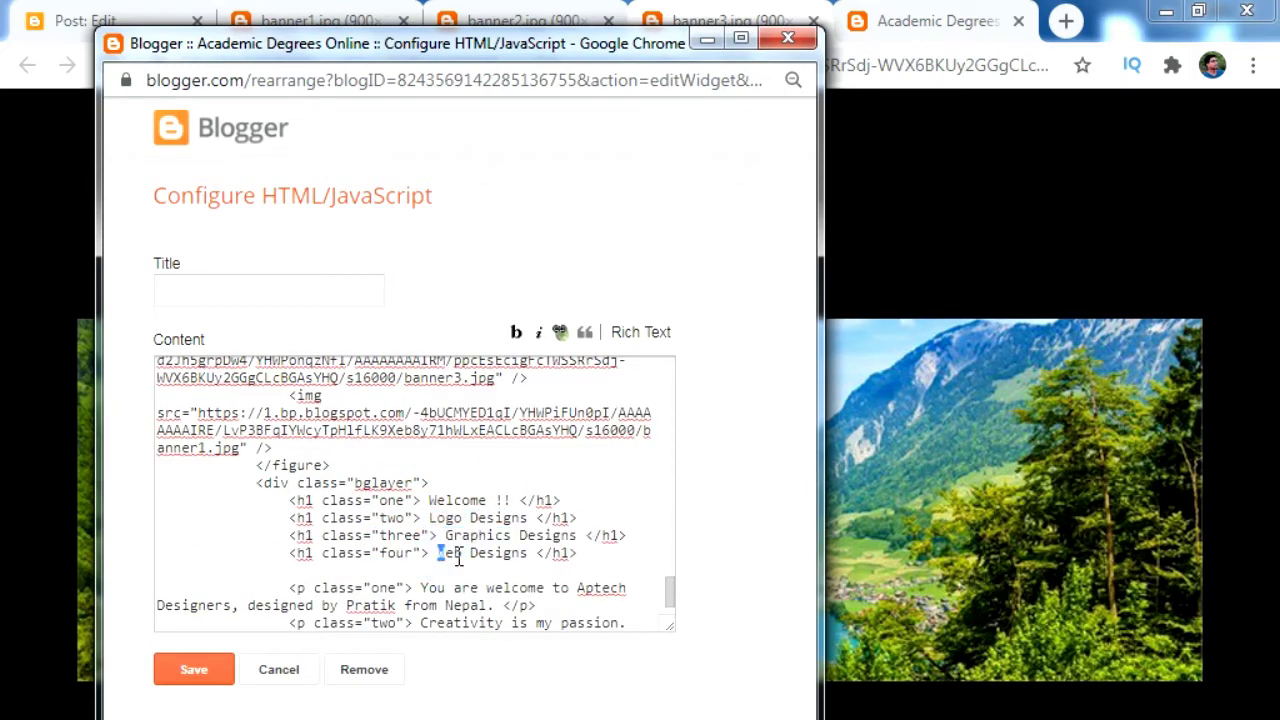
scroll(449, 540, "down", 2)
left_click_drag(420, 463, 497, 480)
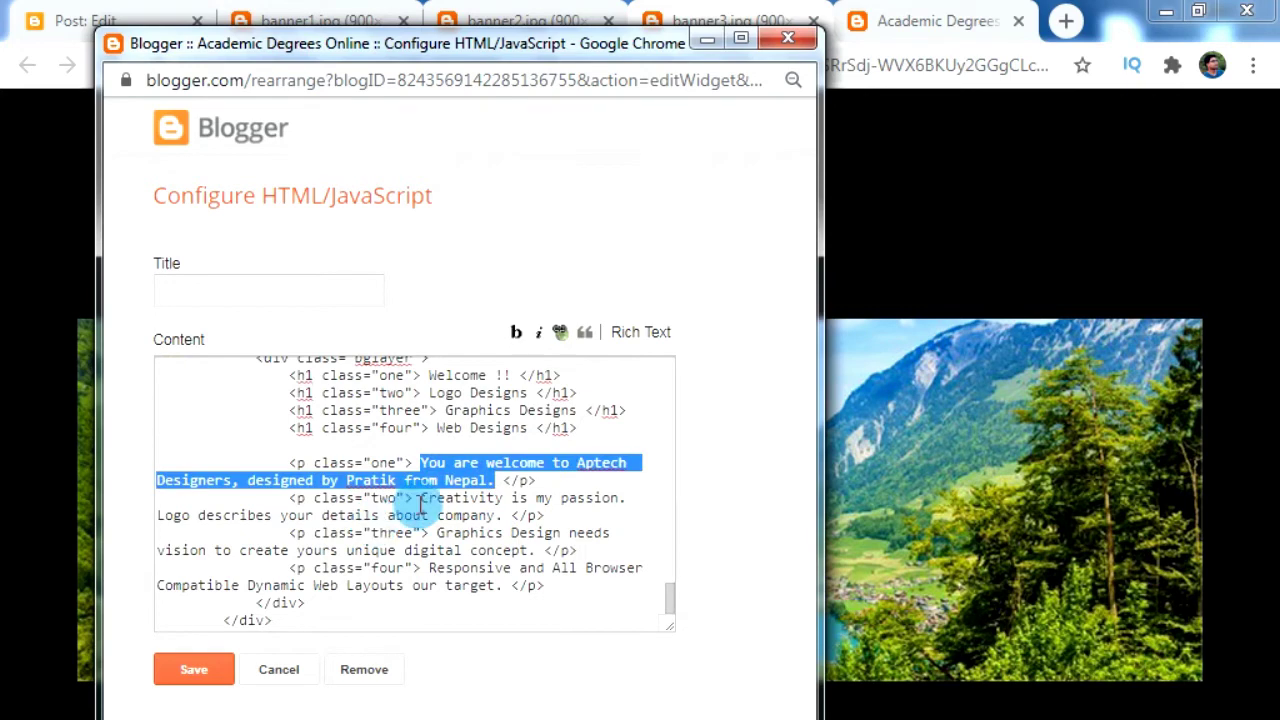
mouse_move(420, 497)
left_mouse_down()
mouse_move(505, 515)
mouse_move(540, 550)
left_mouse_up()
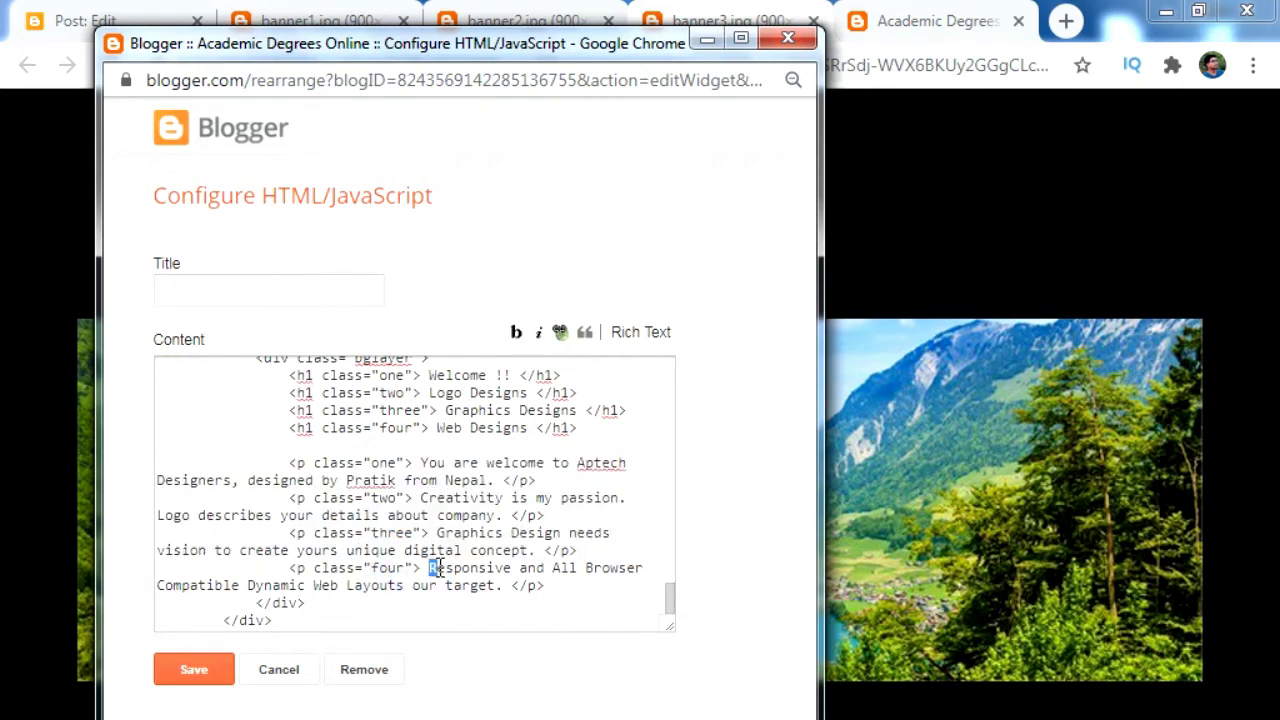
left_click_drag(428, 568, 505, 585)
left_click(478, 497)
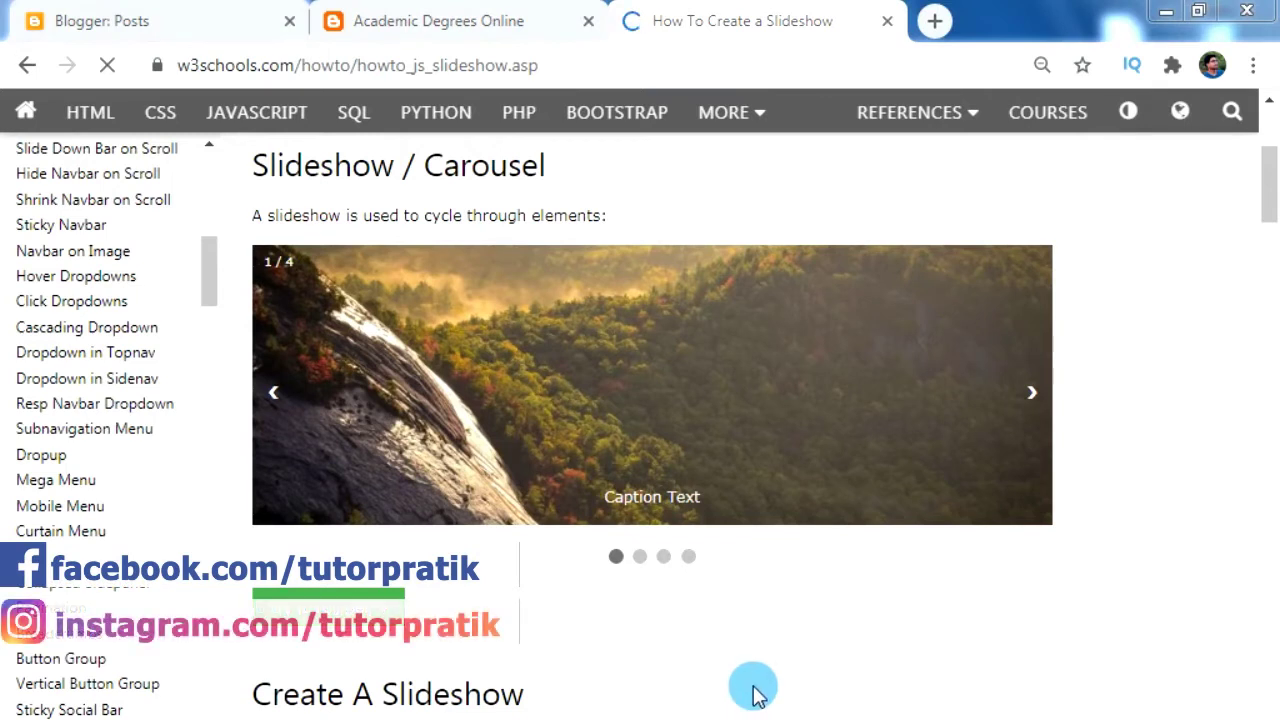
- Open the slideshow example in Try it Yourself, then select and copy all its code
left_click(653, 632)
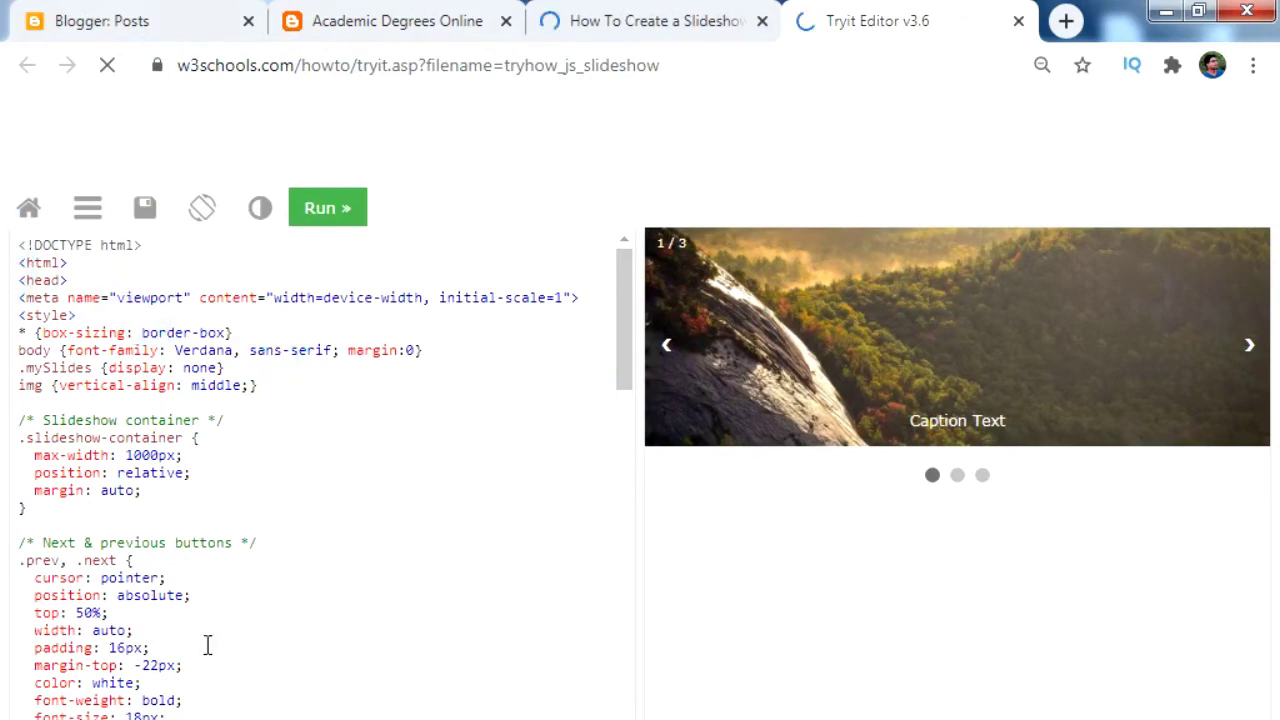
key("ctrl+a")
left_click(371, 471)
left_click_drag(286, 386, 300, 719)
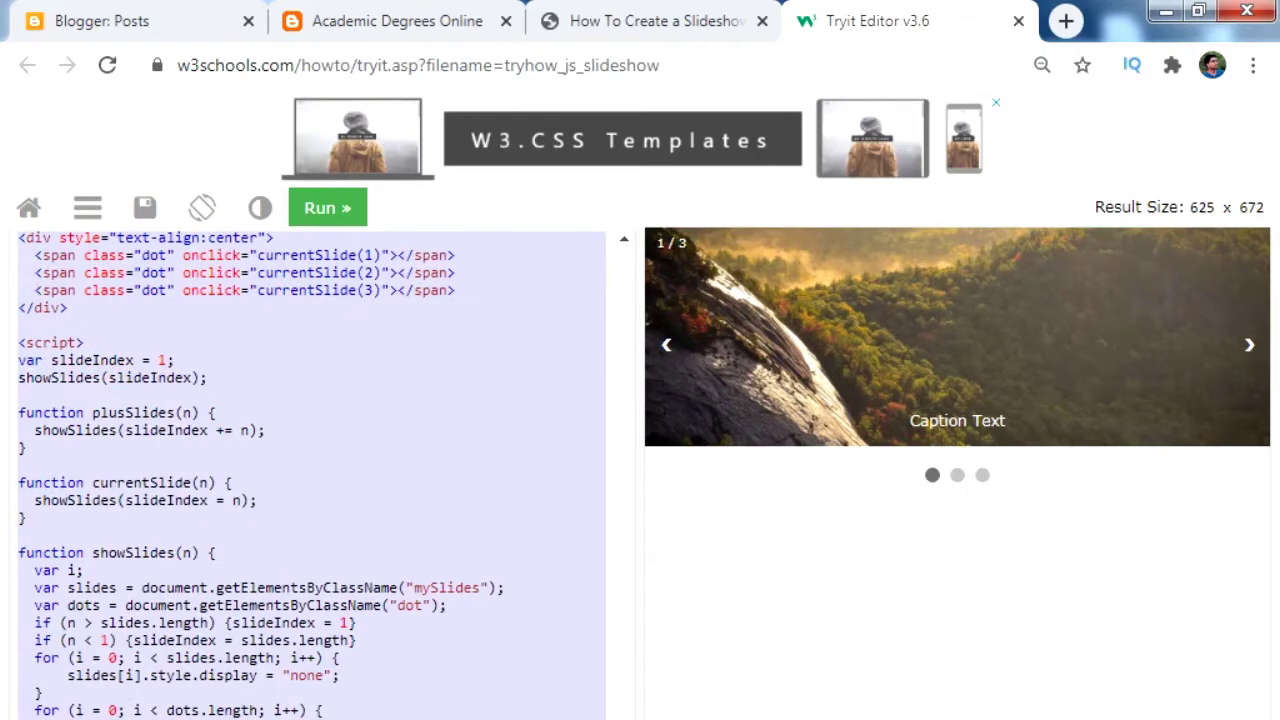
right_click(164, 274)
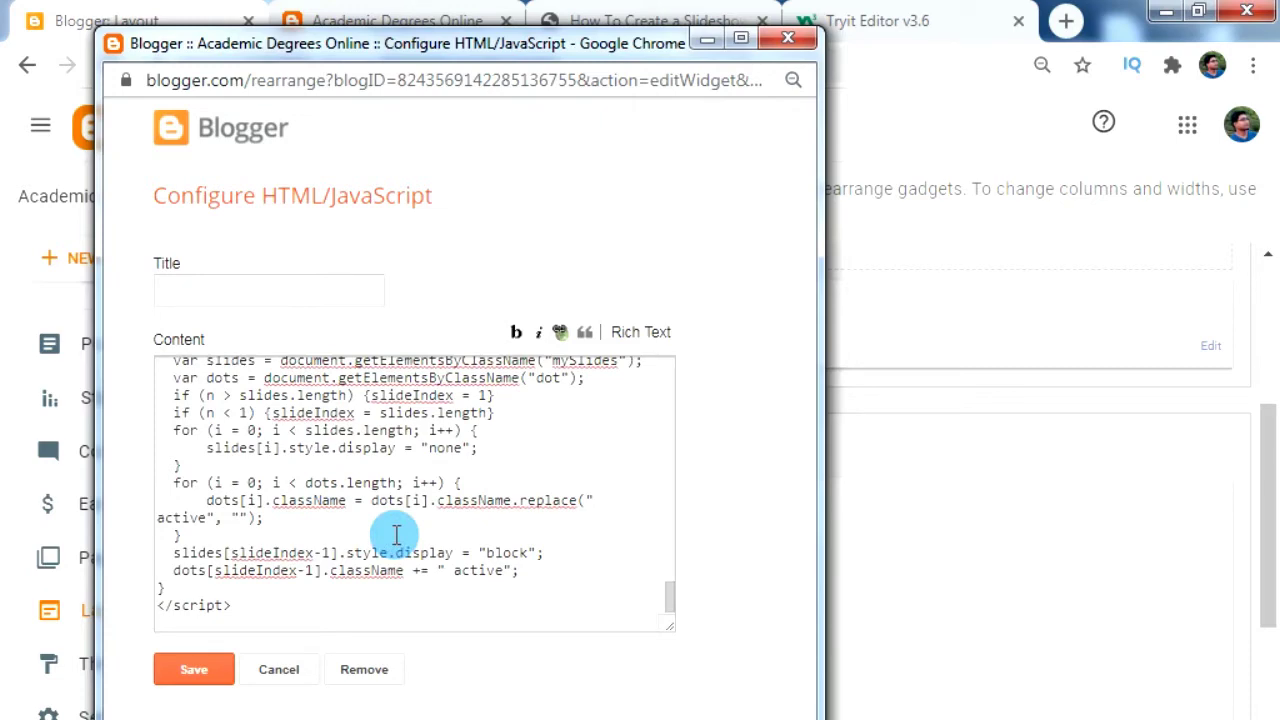
- Scroll the gadget's Content box to the first slide's img_nature_wide.jpg source line
scroll(396, 535, "up", 5)
scroll(396, 535, "up", 10)
scroll(392, 530, "up", 10)
scroll(388, 520, "down", 20)
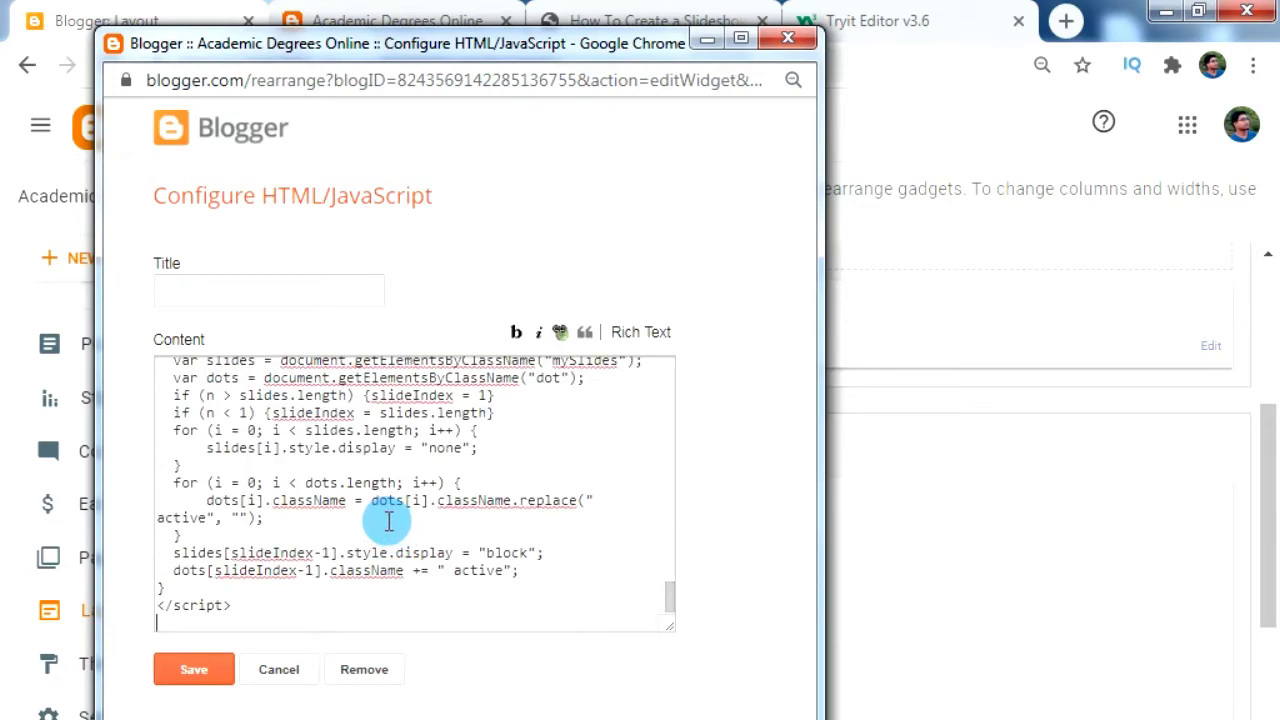
scroll(388, 520, "up", 6)
scroll(380, 514, "up", 1)
scroll(400, 491, "up", 2)
scroll(486, 520, "up", 3)
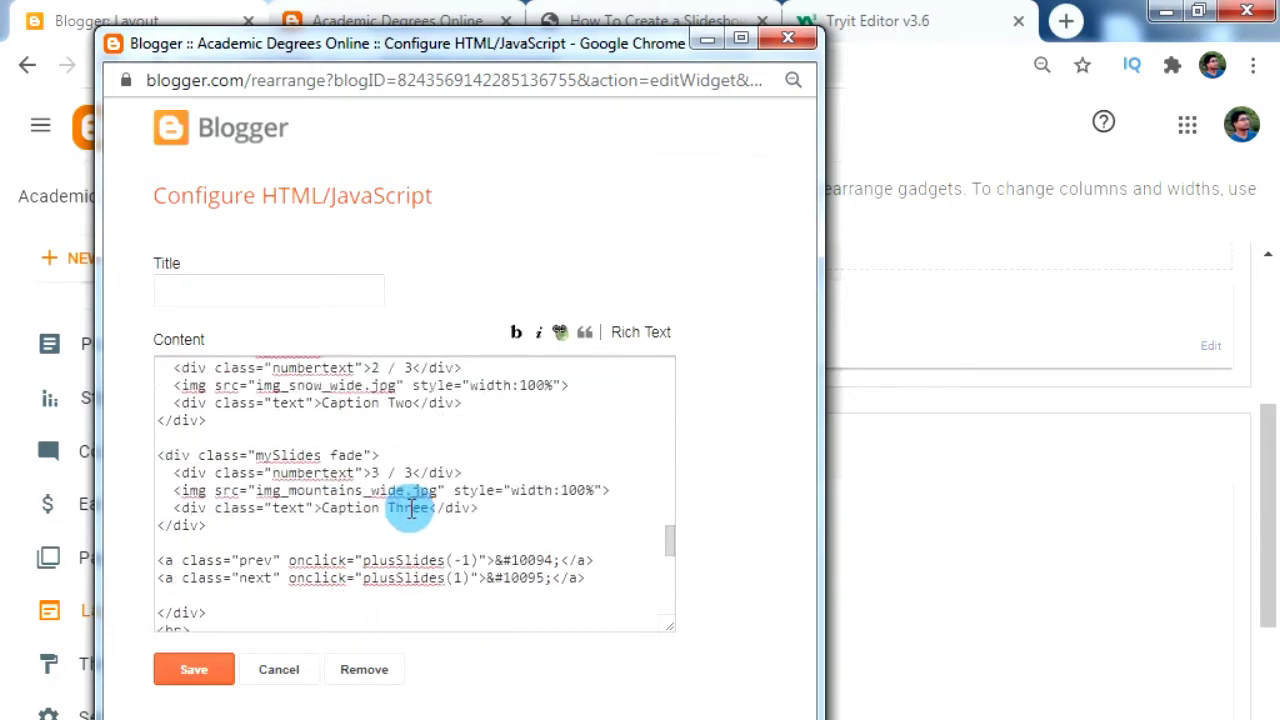
scroll(395, 510, "up", 3)
scroll(380, 511, "up", 3)
scroll(380, 511, "up", 3)
scroll(383, 512, "up", 3)
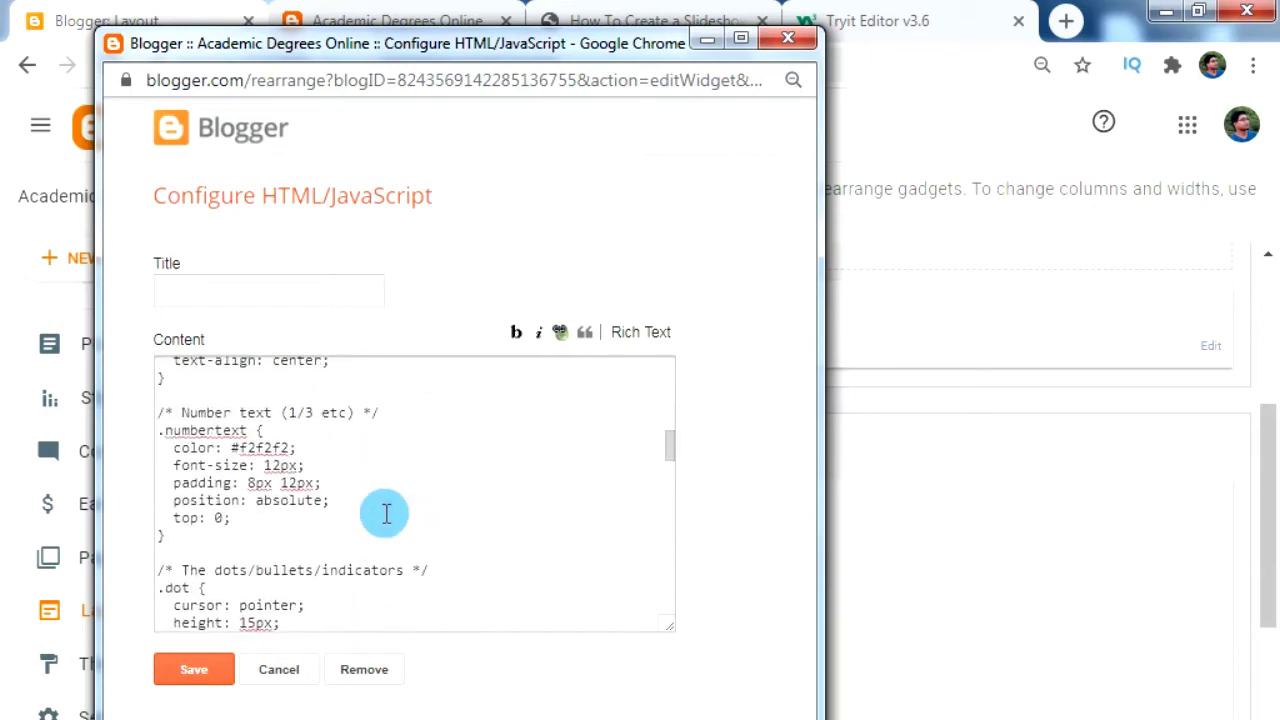
scroll(386, 513, "down", 3)
scroll(380, 512, "down", 3)
scroll(375, 509, "down", 3)
scroll(380, 506, "down", 3)
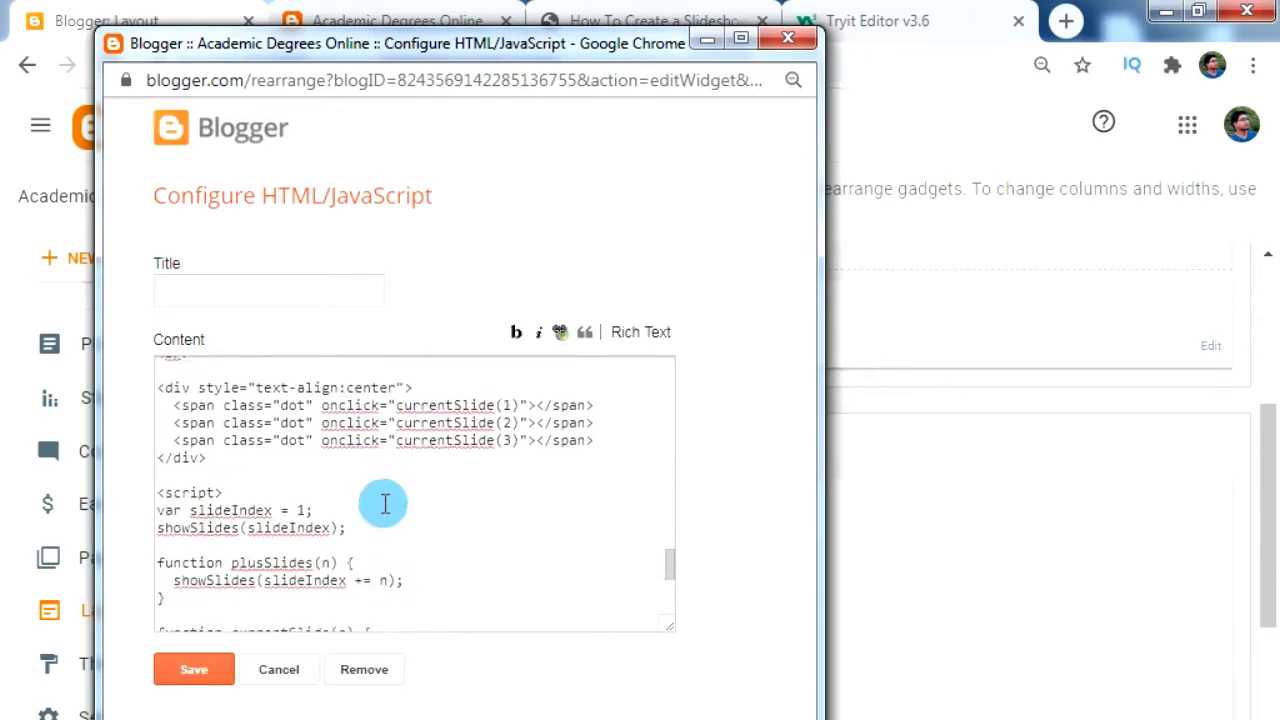
scroll(310, 450, "down", 3)
scroll(315, 474, "up", 3)
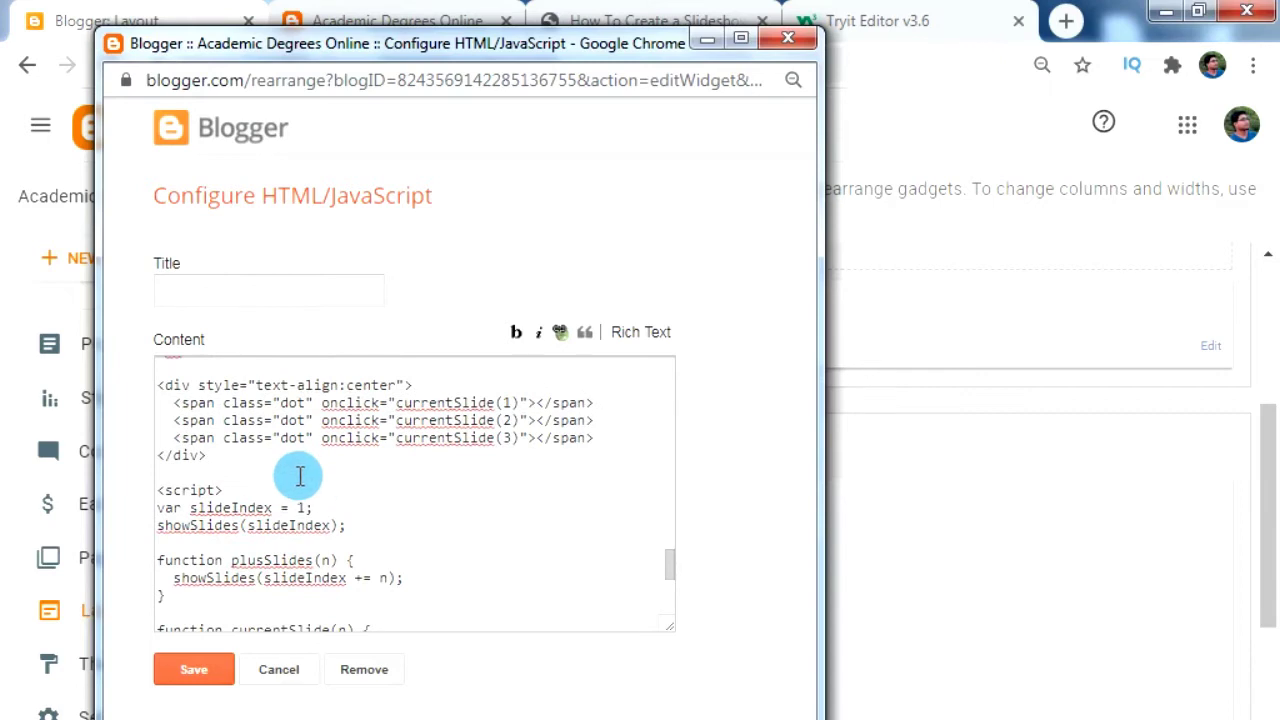
scroll(340, 480, "down", 1)
scroll(391, 486, "up", 5)
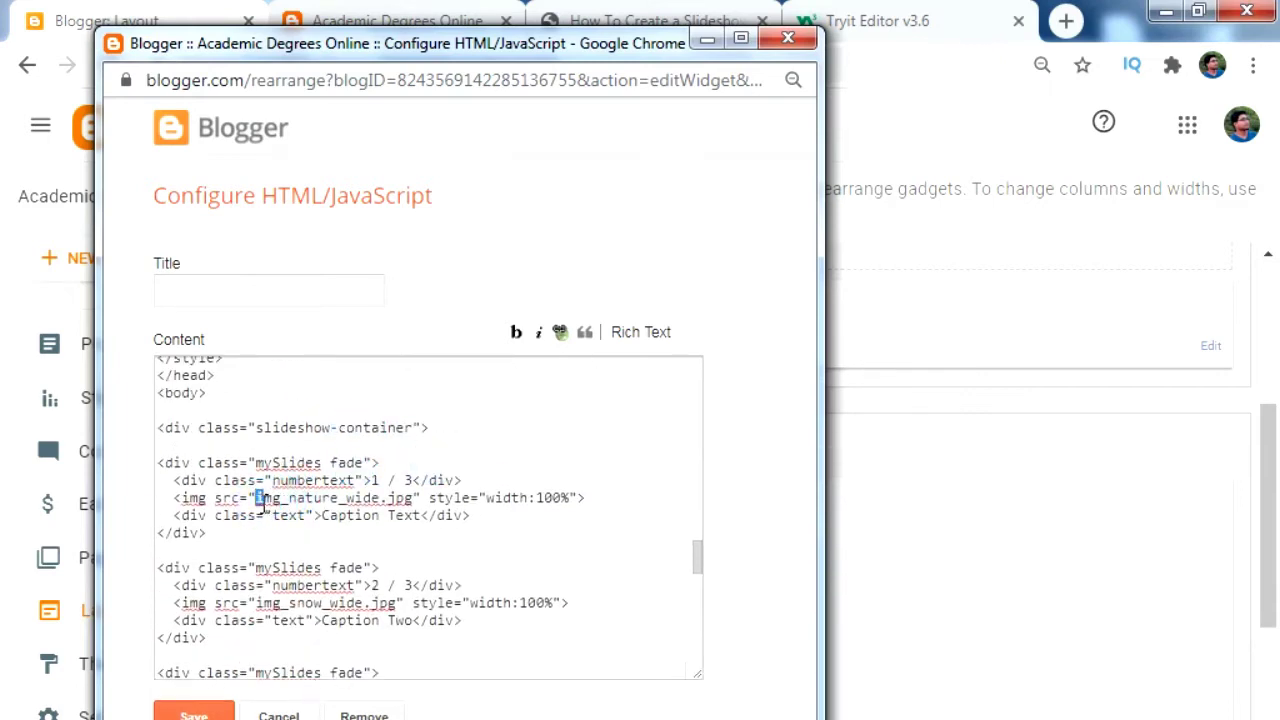
- Open a Tryit slide image in its own tab and copy its w3schools.com/howto address
left_click(310, 498)
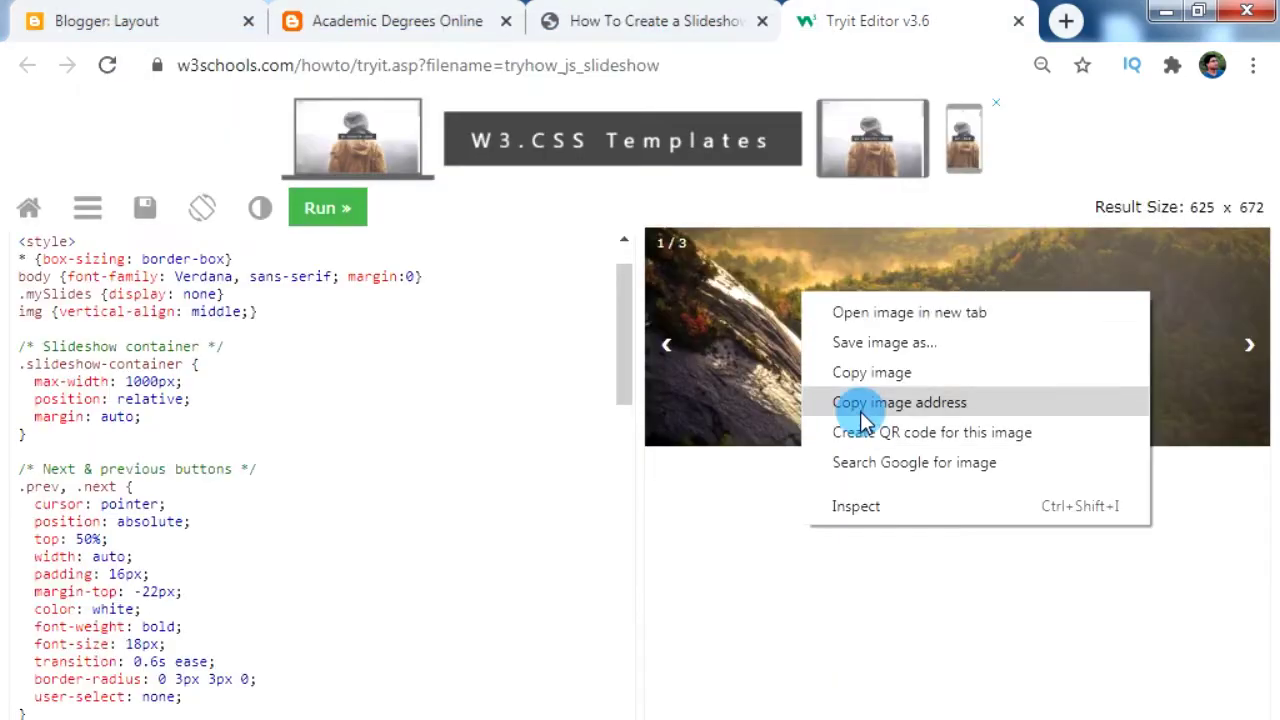
left_click(858, 310)
left_click(885, 17)
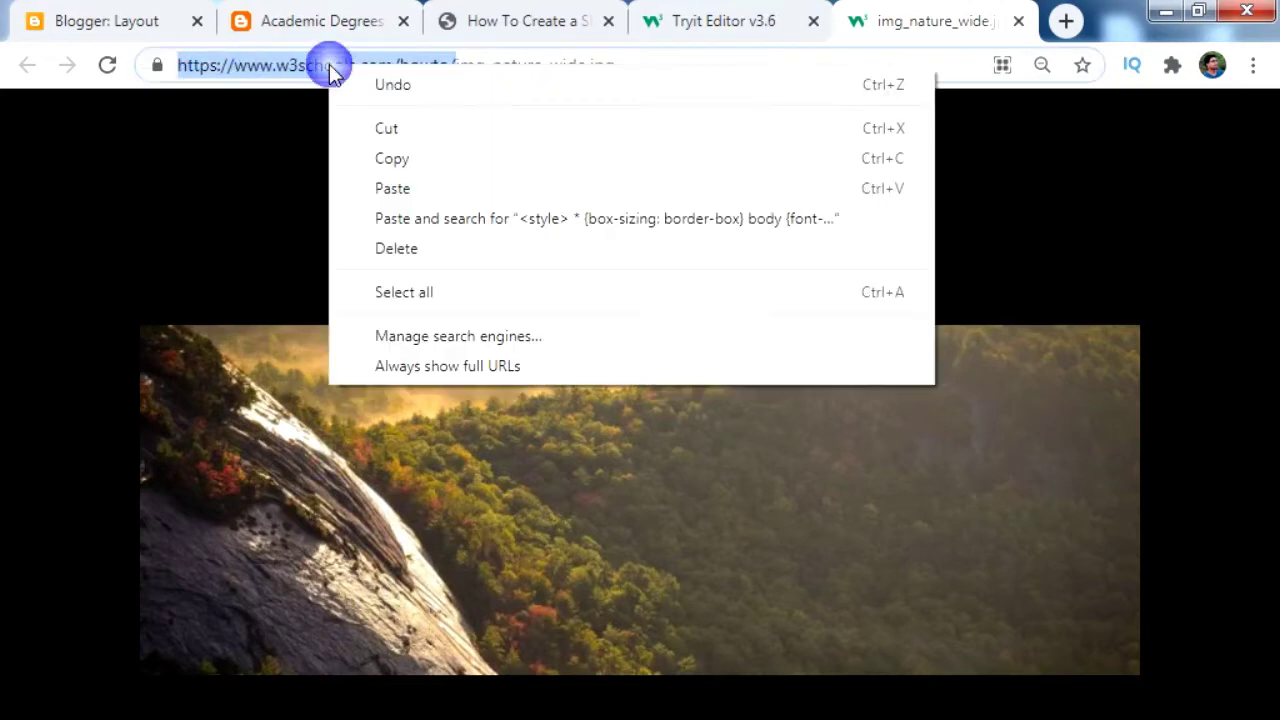
left_click(425, 155)
- Prefix the slide image file names with the copied w3schools.com/howto path and review the code
key("alt+Tab")
left_click(256, 509)
key("ctrl+v")
scroll(434, 486, "down", 2)
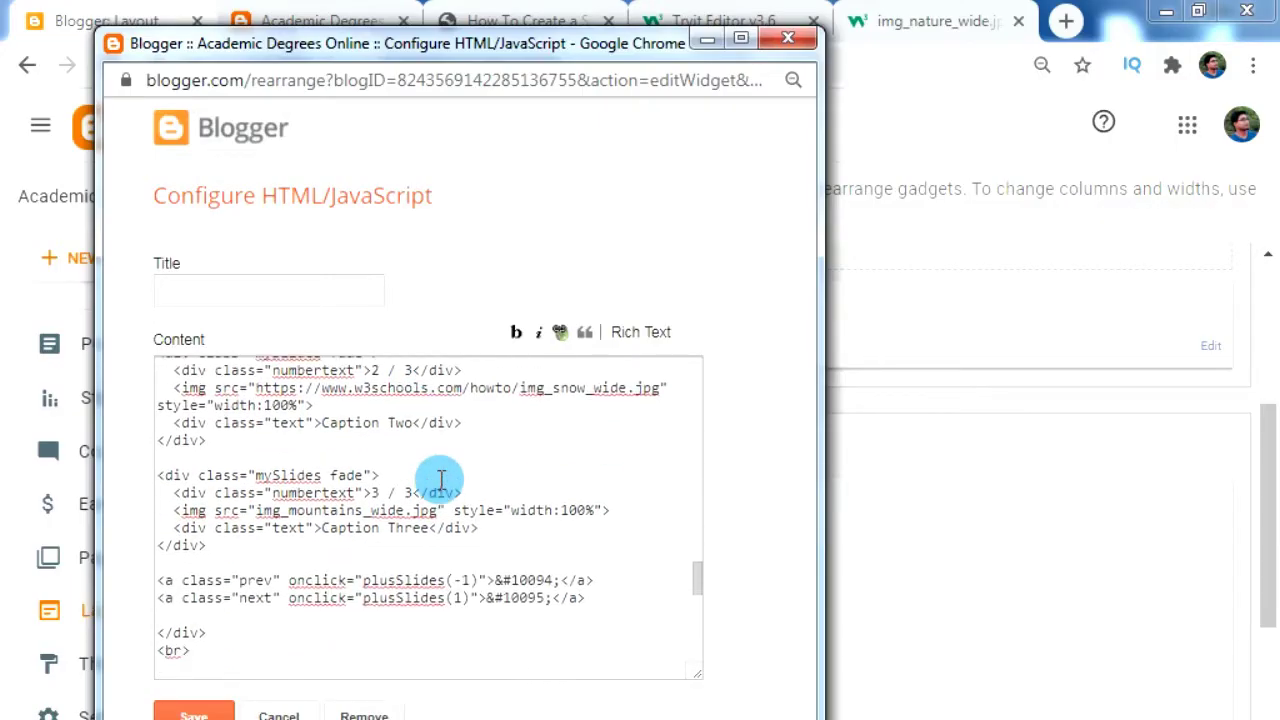
left_click(257, 511)
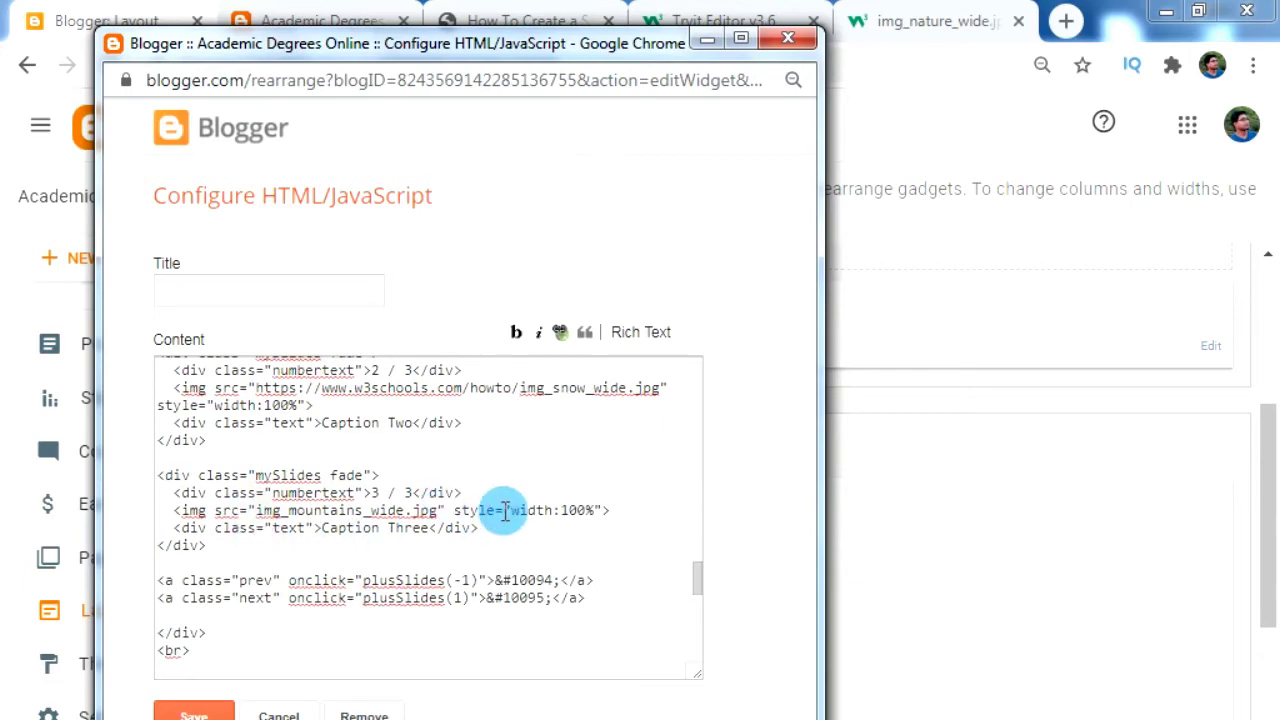
key("ctrl+v")
scroll(463, 486, "down", 3)
scroll(397, 470, "up", 4)
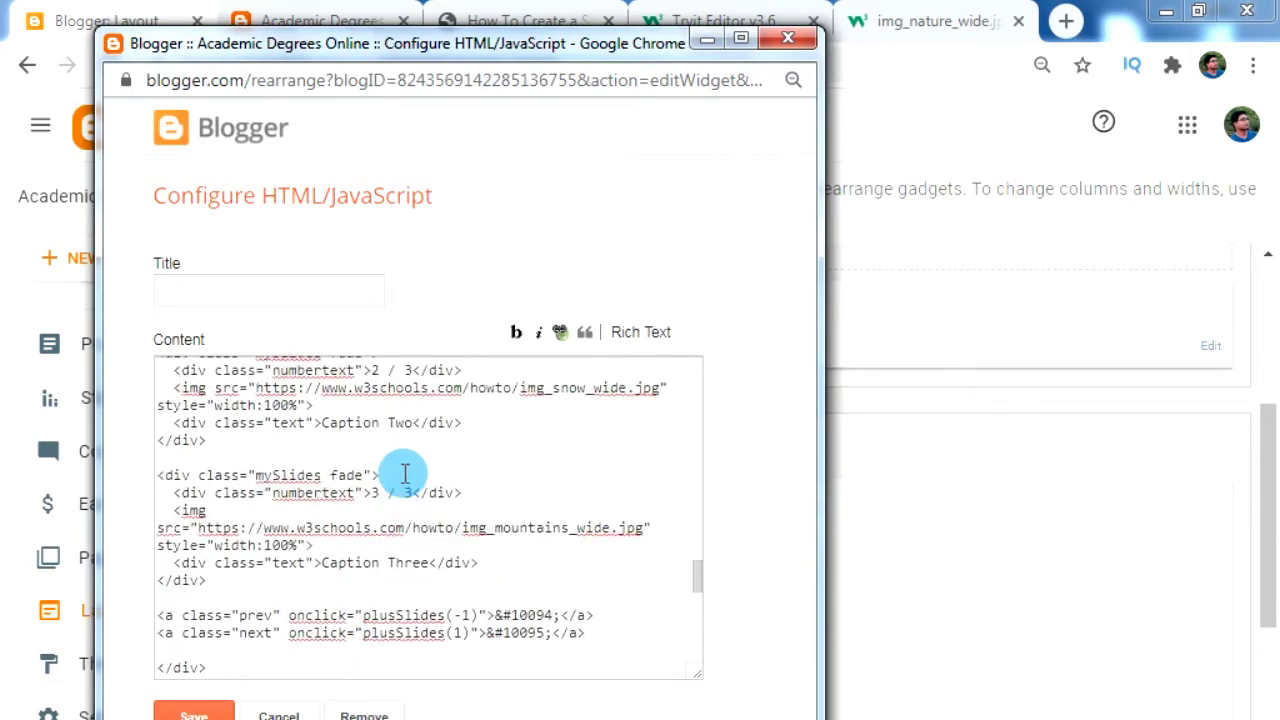
scroll(452, 520, "down", 3)
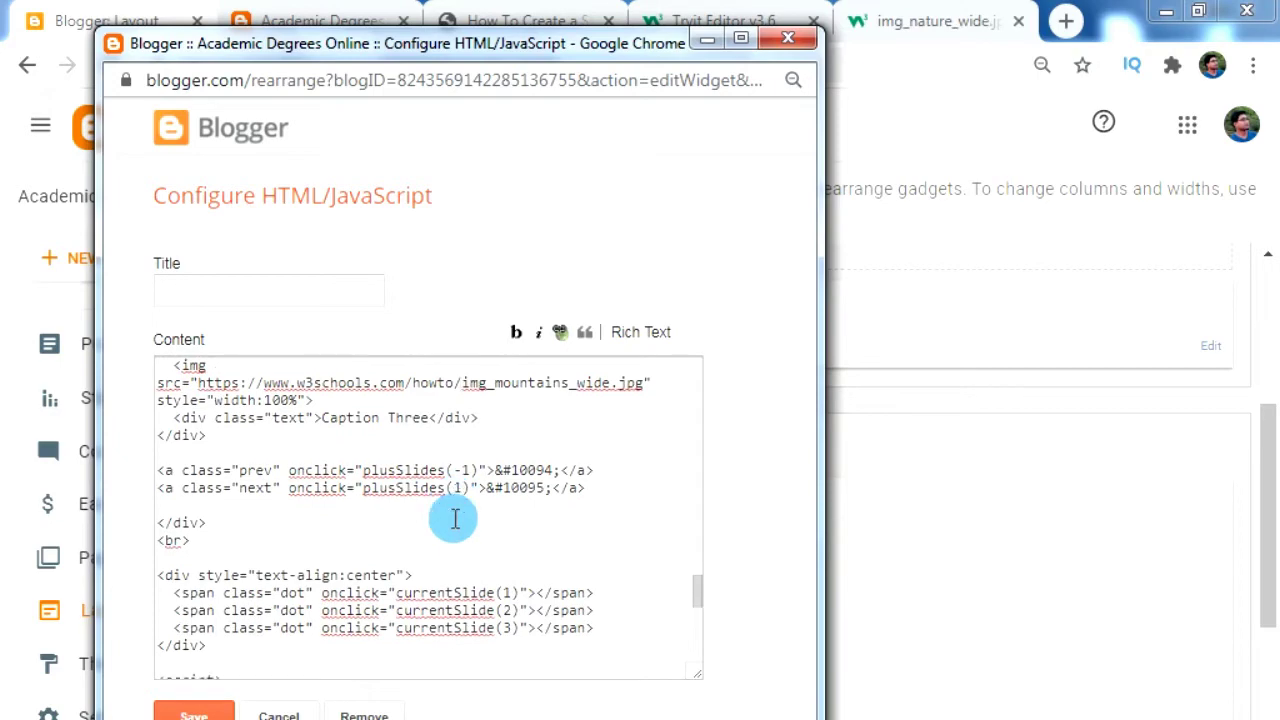
scroll(452, 520, "up", 3)
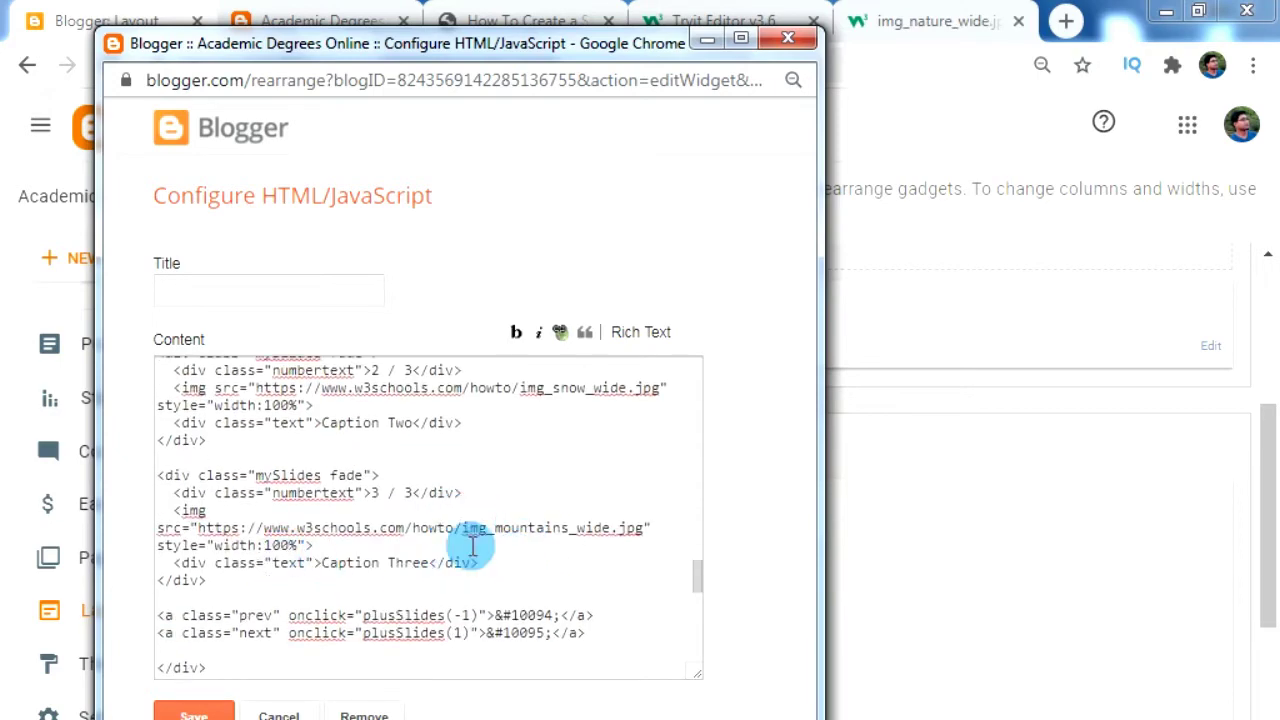
scroll(586, 558, "up", 2)
scroll(500, 510, "up", 4)
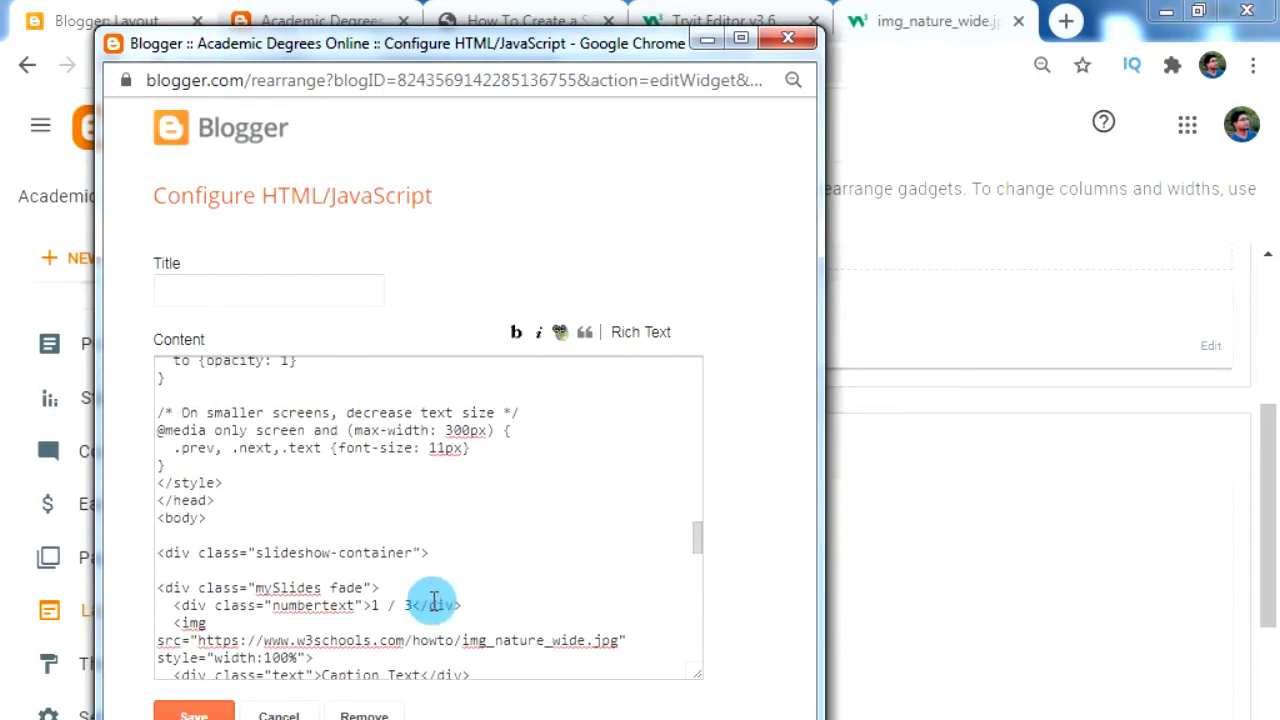
scroll(536, 565, "down", 2)
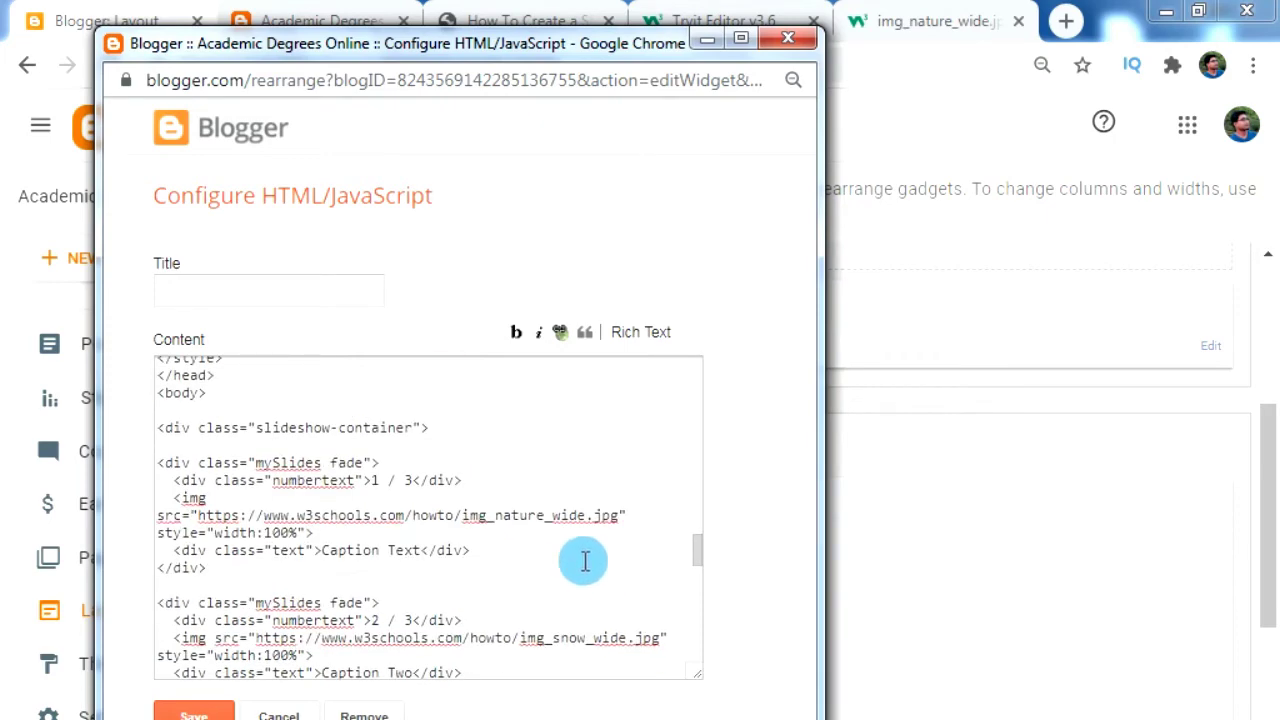
scroll(514, 532, "down", 2)
scroll(513, 533, "down", 2)
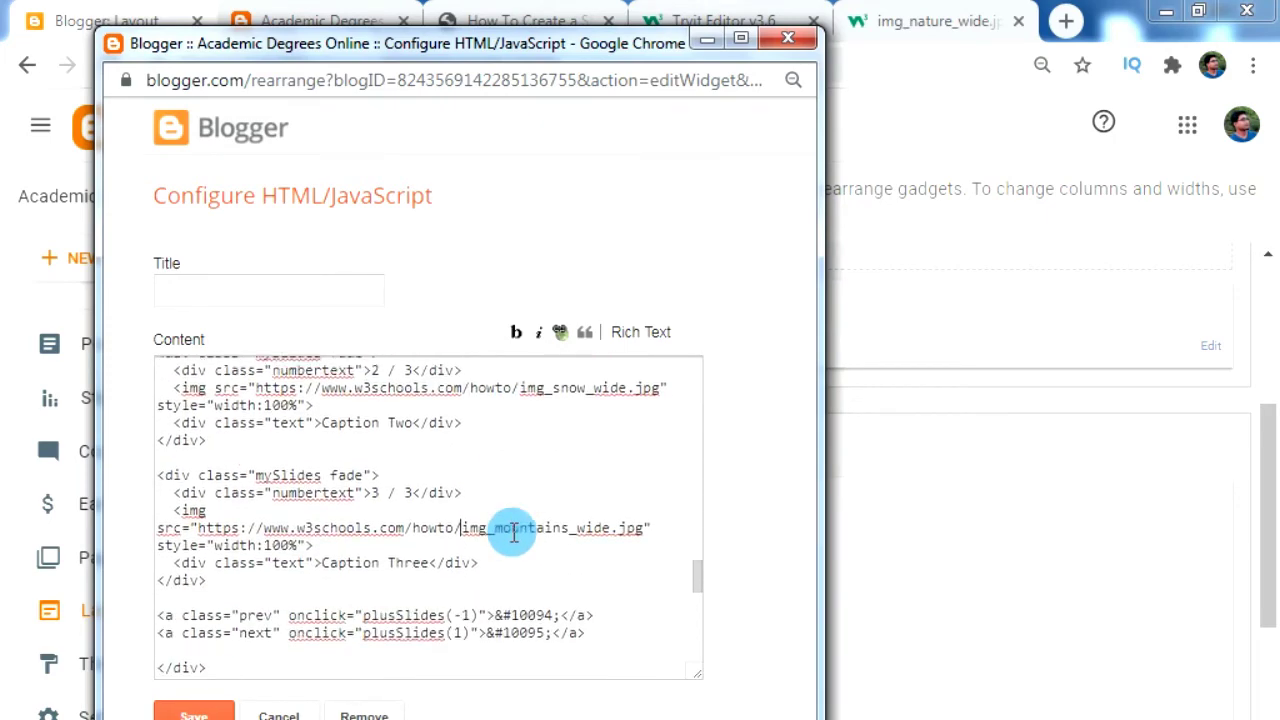
scroll(511, 531, "down", 2)
scroll(511, 530, "up", 3)
scroll(512, 525, "up", 3)
scroll(513, 524, "up", 1)
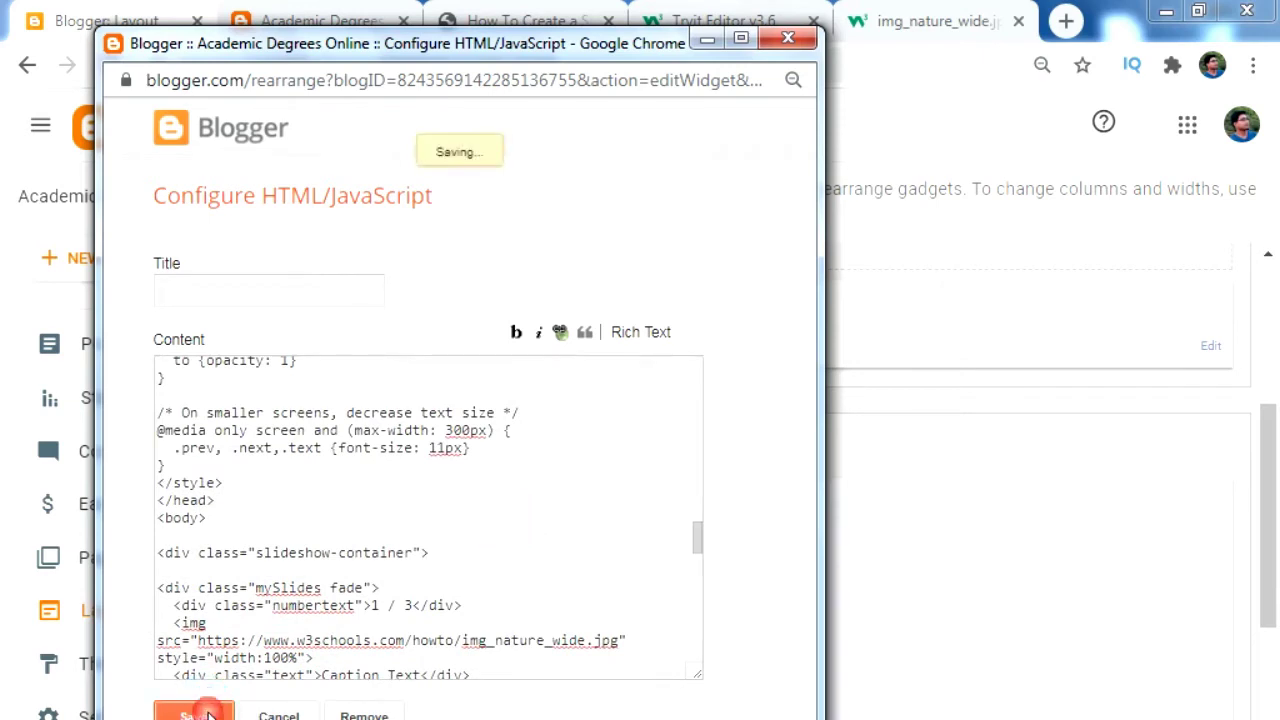
- Save the gadget, reload the live blog, and advance the slideshow to its second slide
left_click(305, 537)
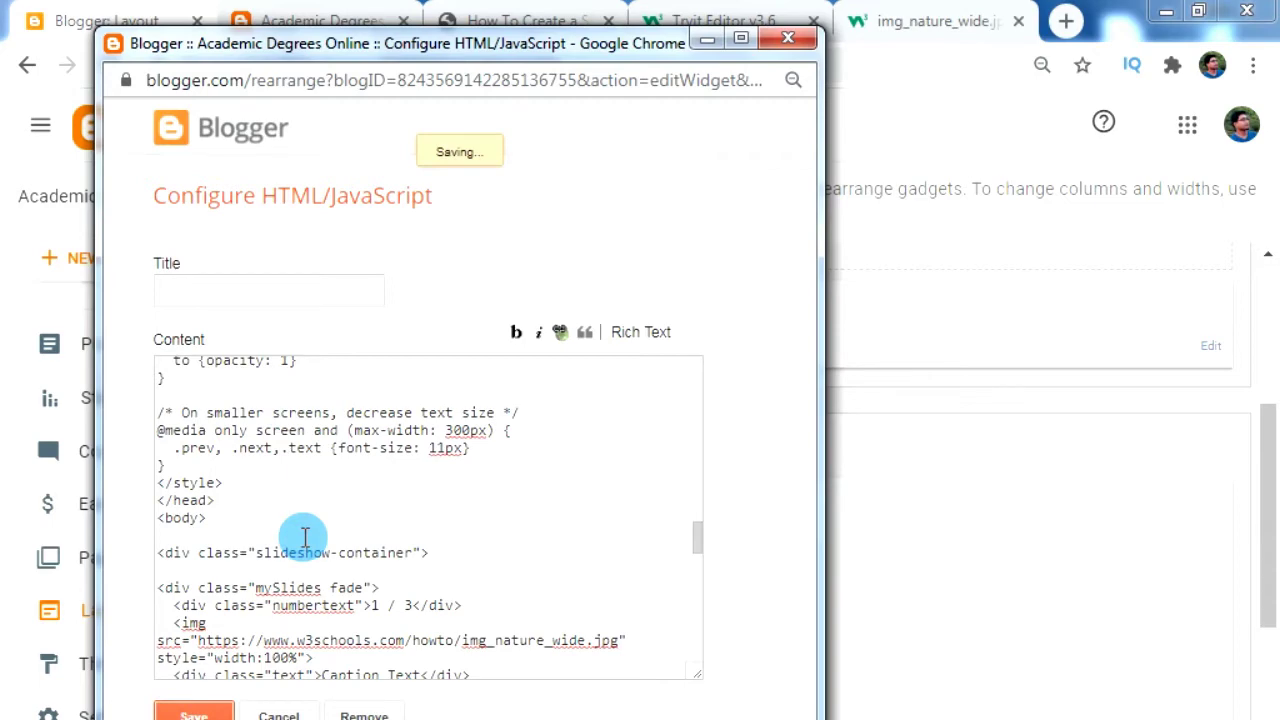
key("ctrl+Tab")
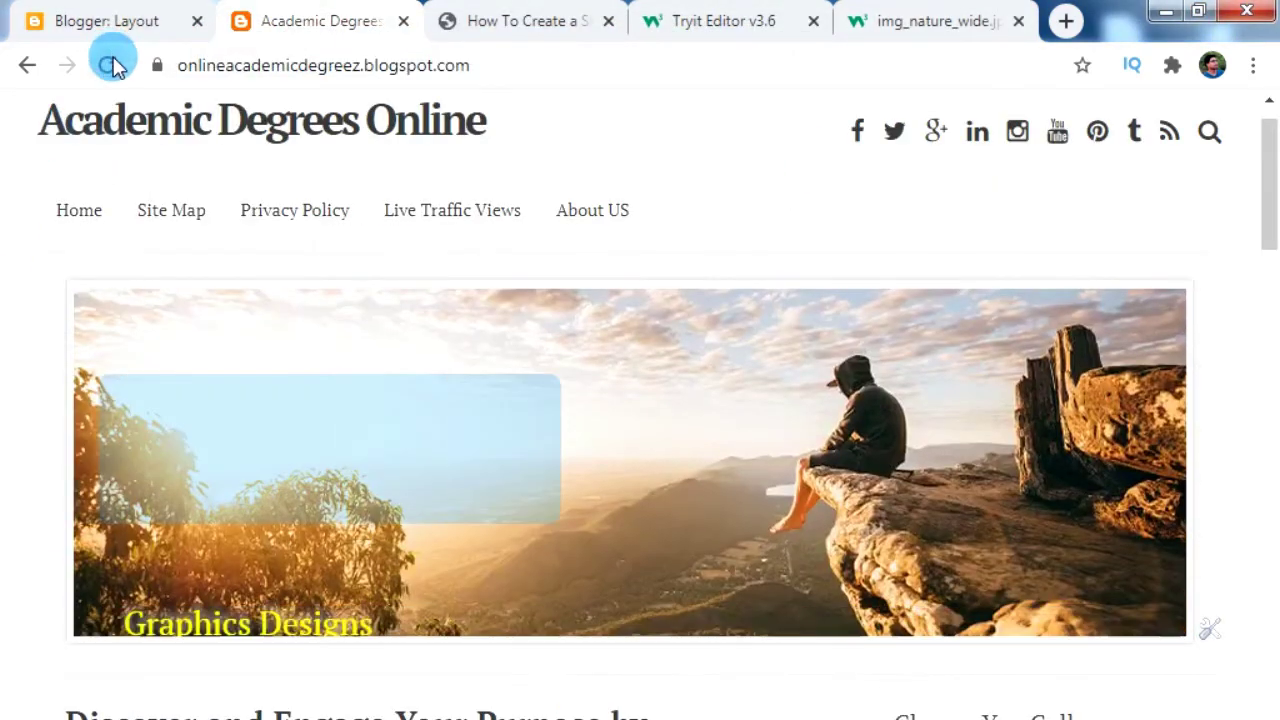
left_click(110, 65)
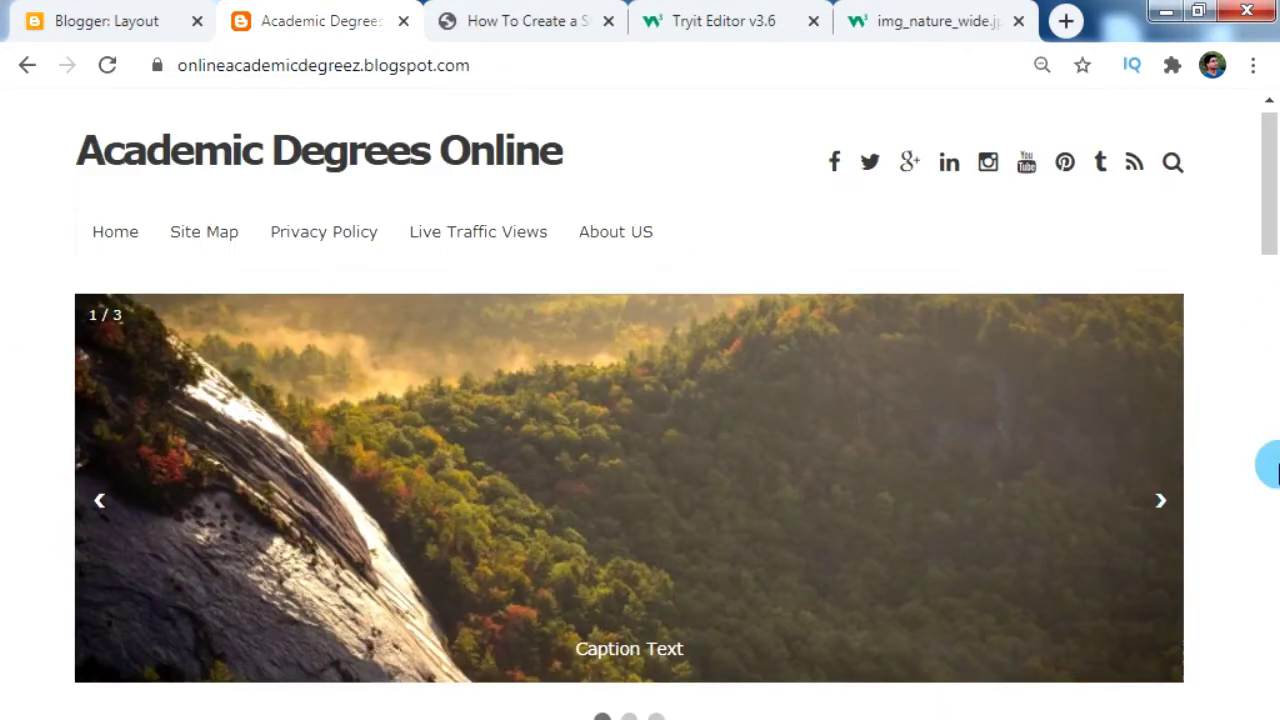
left_click(629, 716)
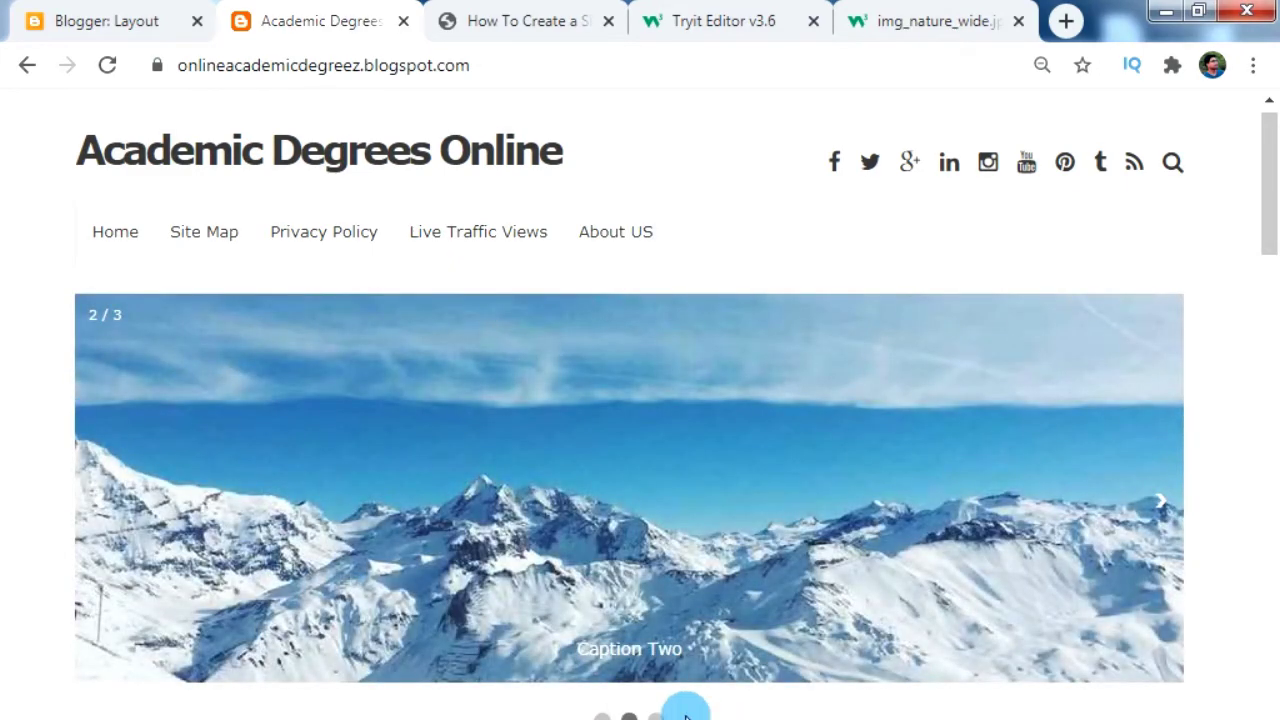
- Change the first slide's caption text to 'Preti'
scroll(386, 523, "up", 3)
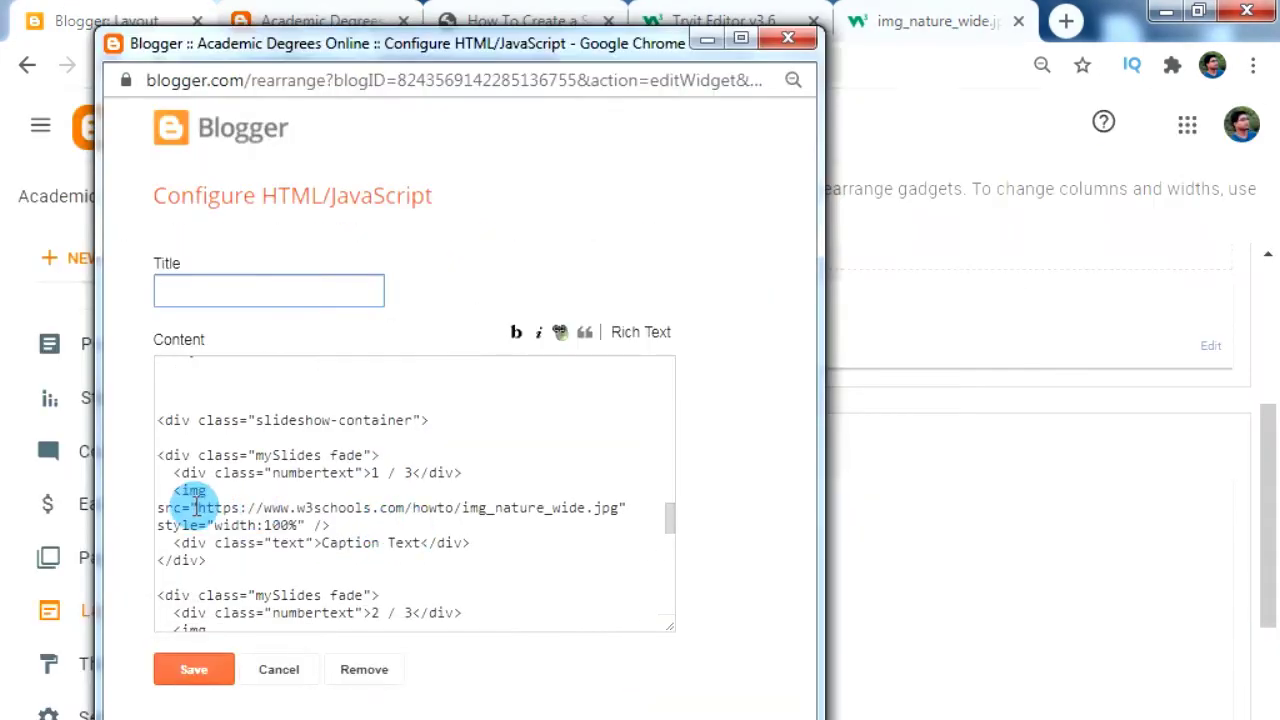
left_click_drag(198, 508, 612, 508)
left_click(343, 543)
type("Tutor")
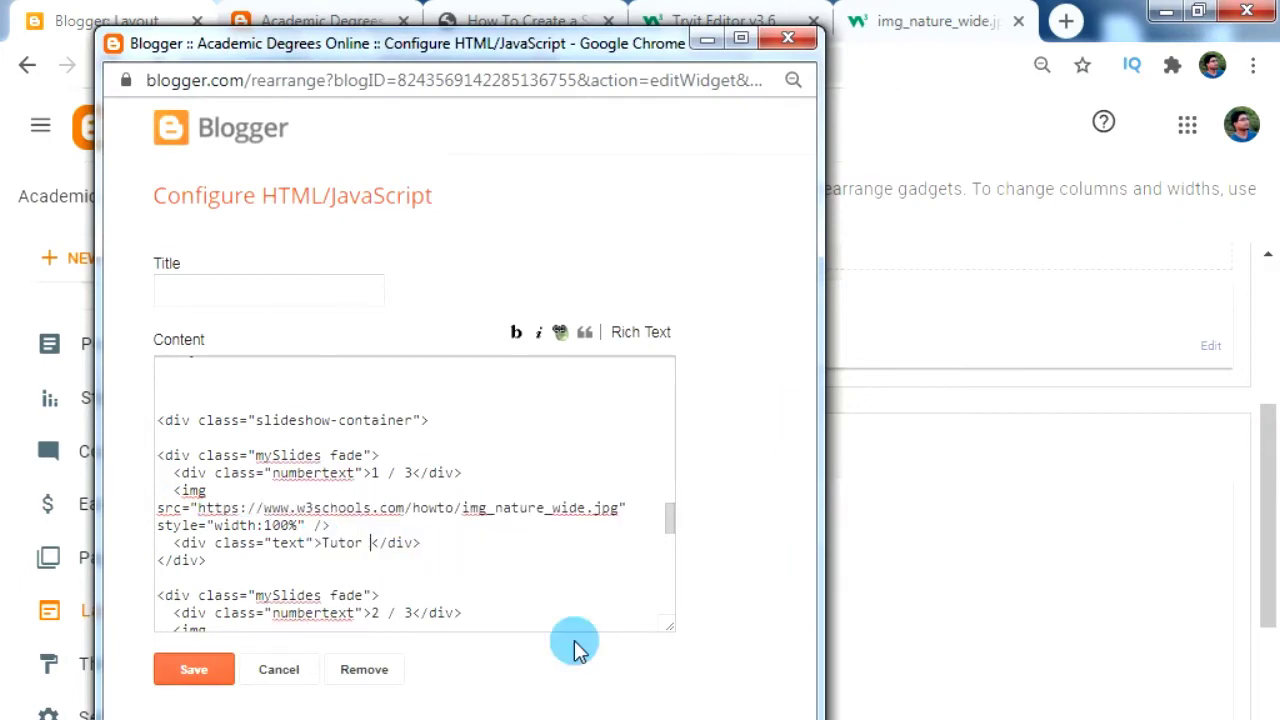
type("Preti")
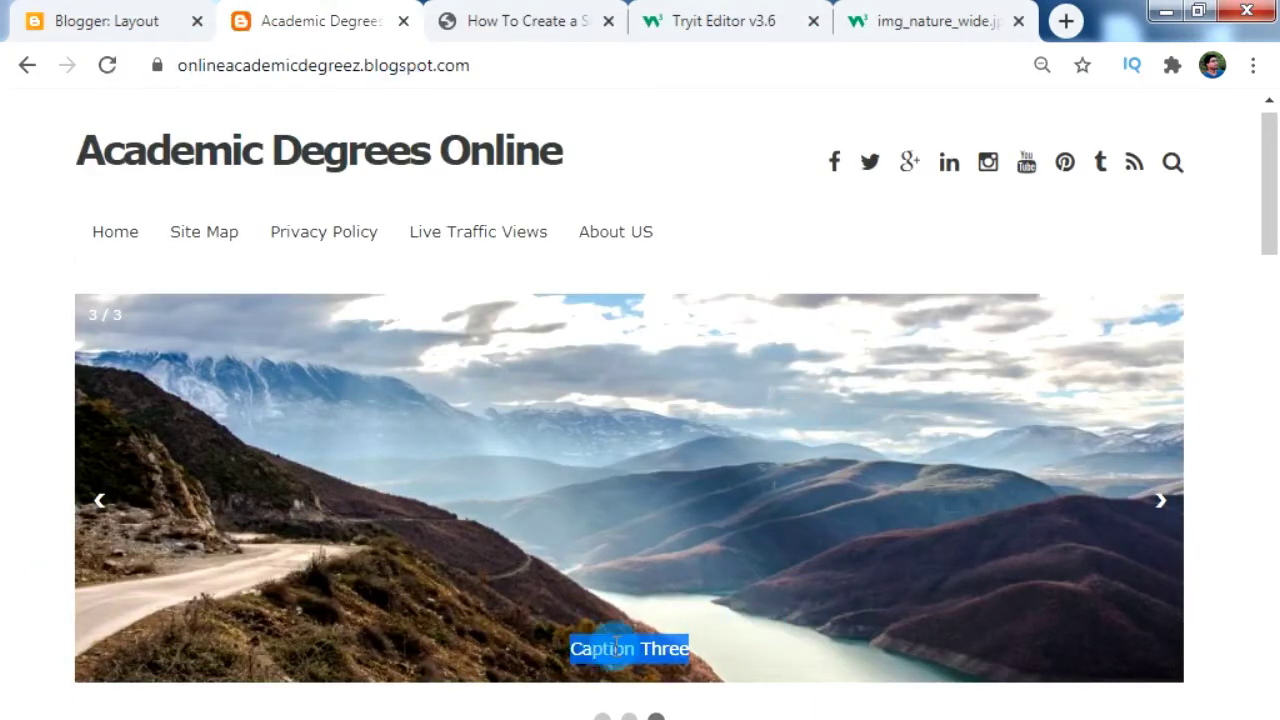
- Reload the live blog and check the captions as the slides cycle
left_click(107, 65)
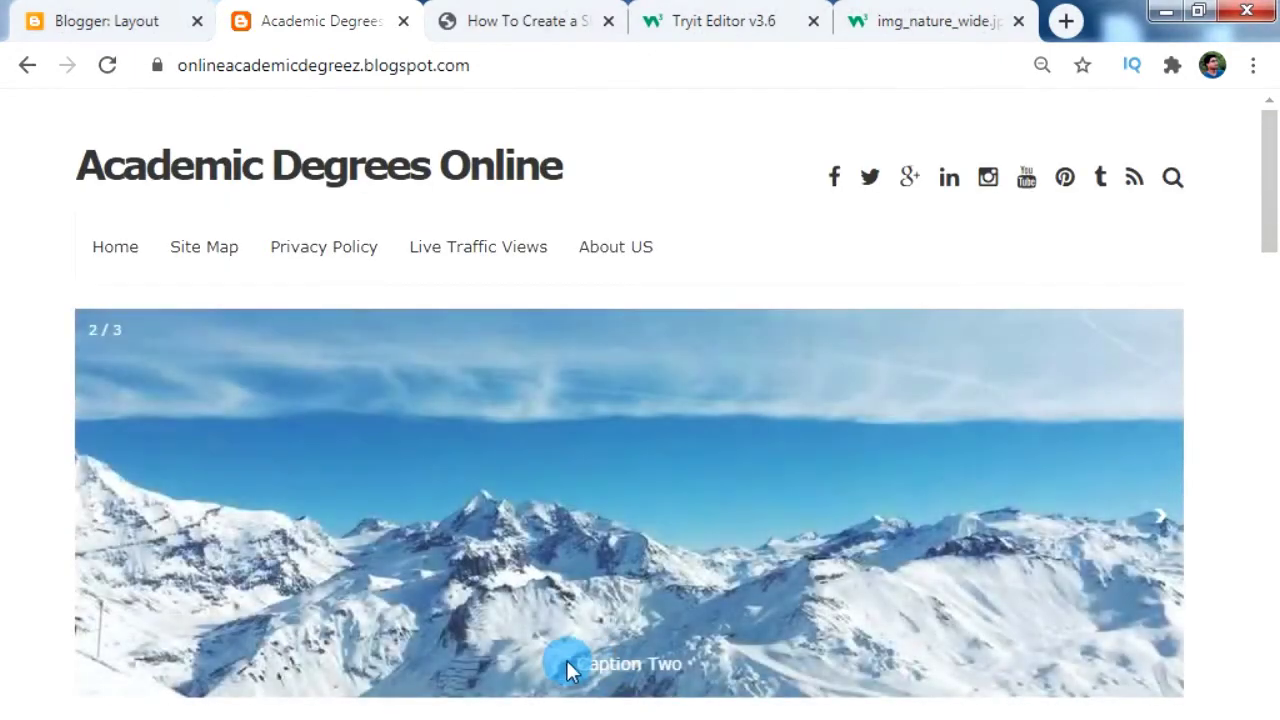
left_click_drag(565, 664, 705, 676)
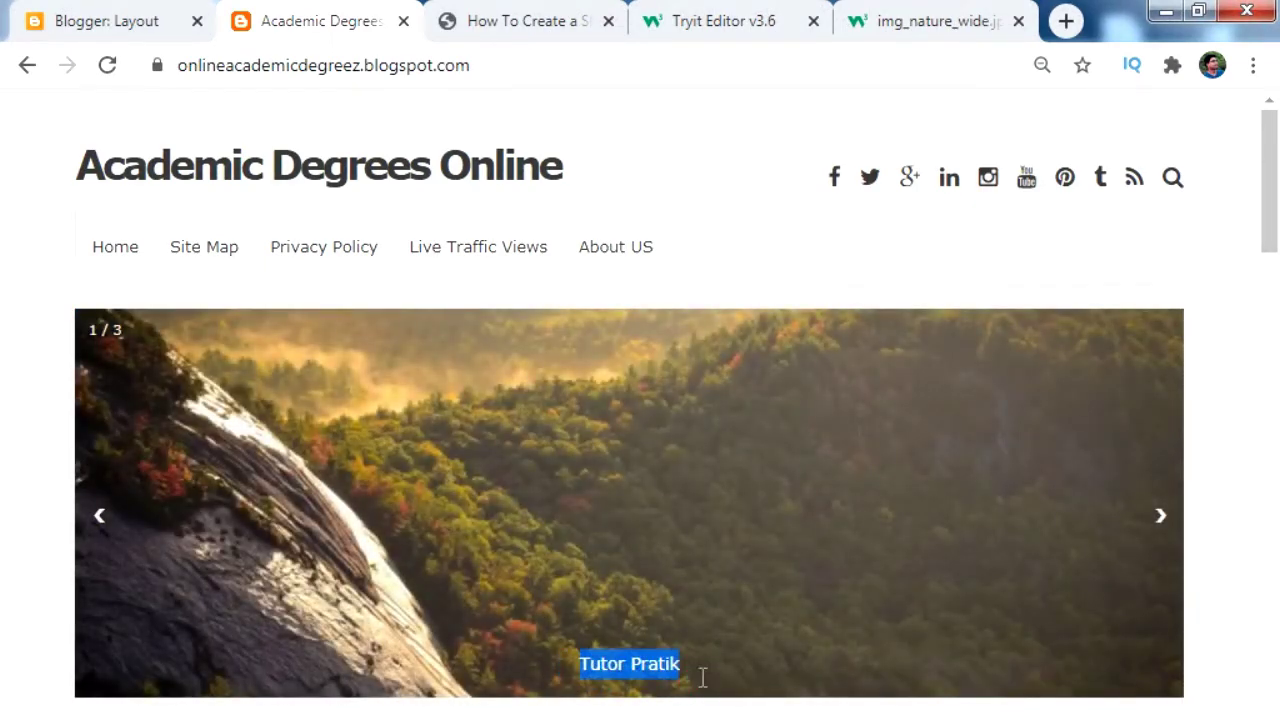
scroll(1275, 673, "down", 4)
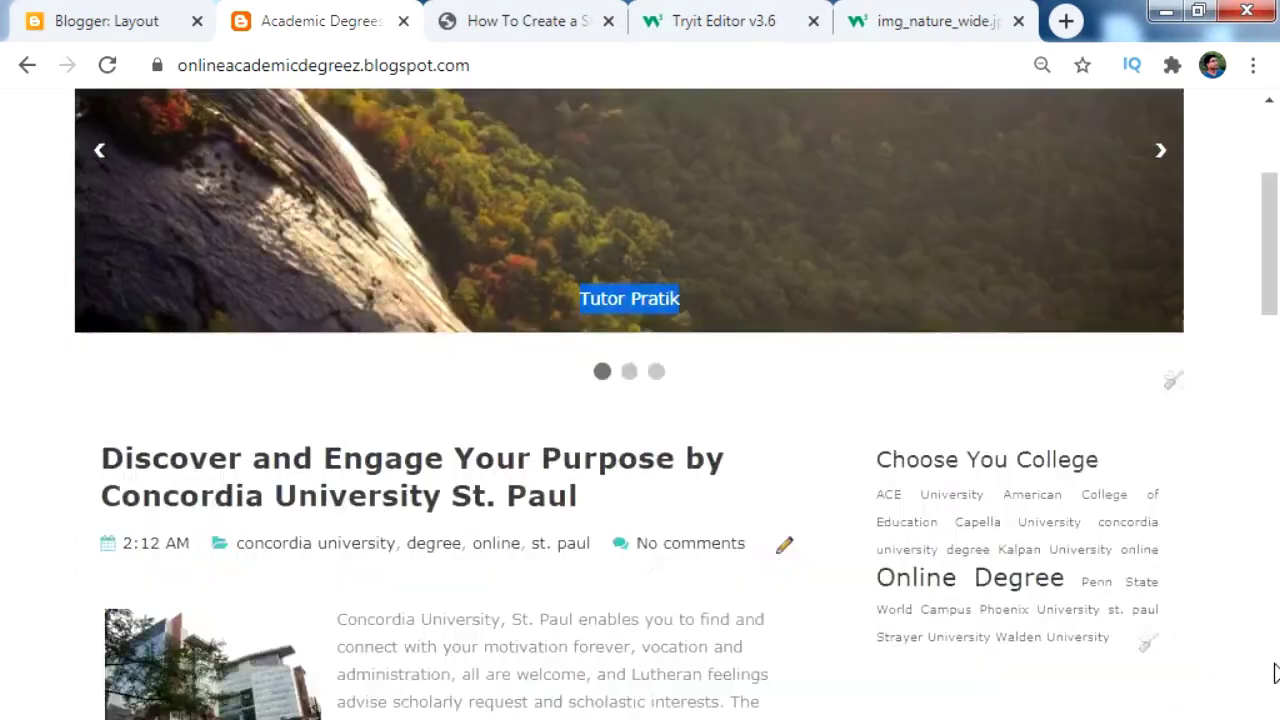
scroll(1234, 657, "down", 3)
scroll(1100, 600, "up", 7)
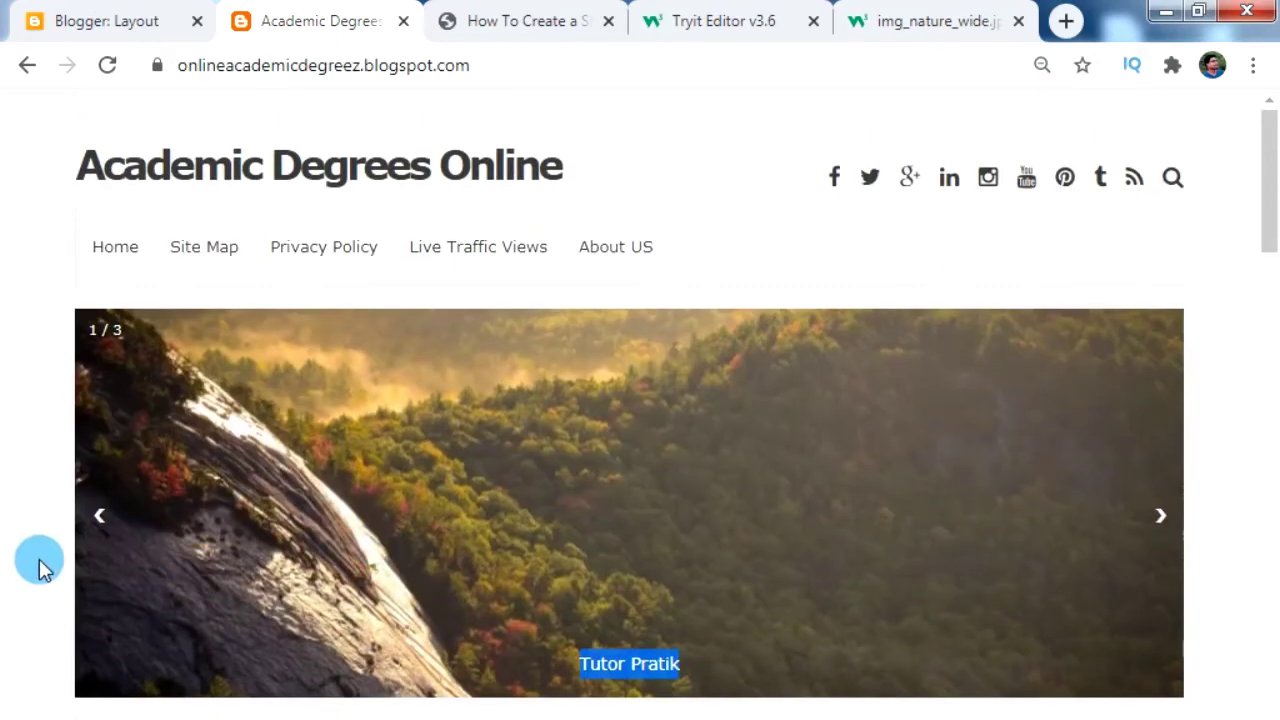
left_click(40, 565)
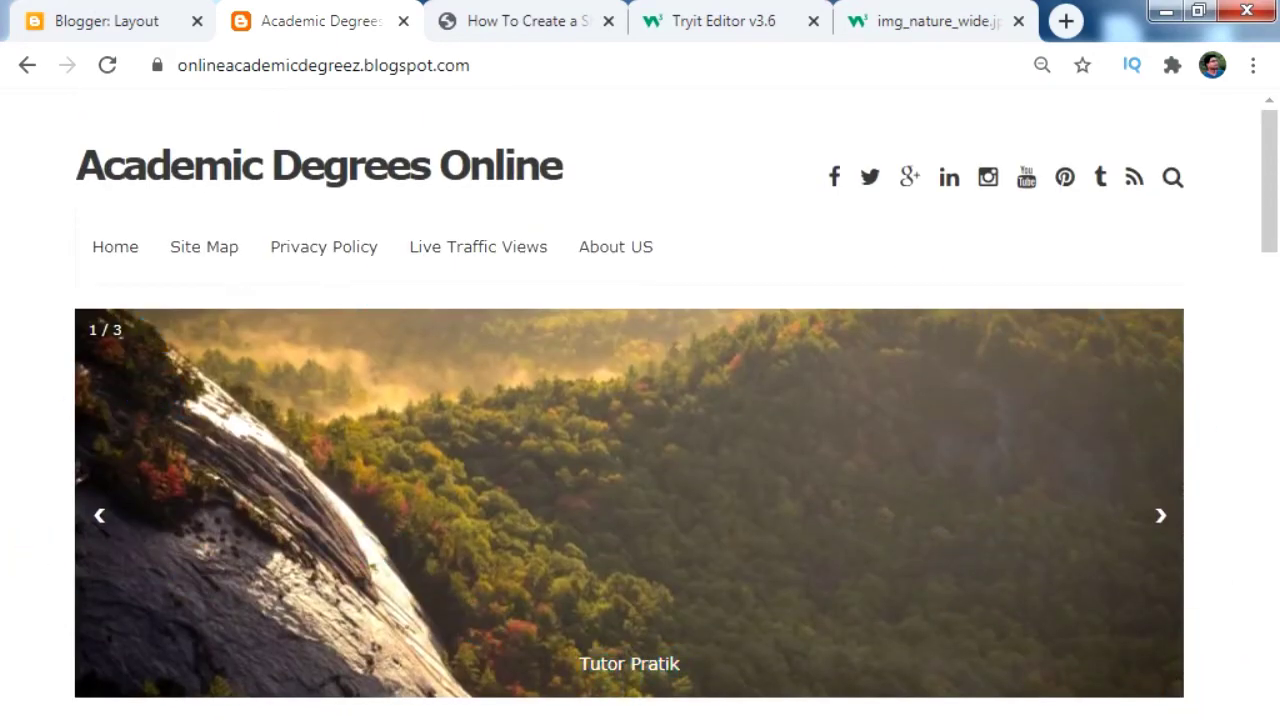
left_click(520, 21)
- Search Google for 'free html css image slider code', then enter elfsight.com as the address
type("google.com")
key("Return")
left_click(674, 374)
type("free html css image sl")
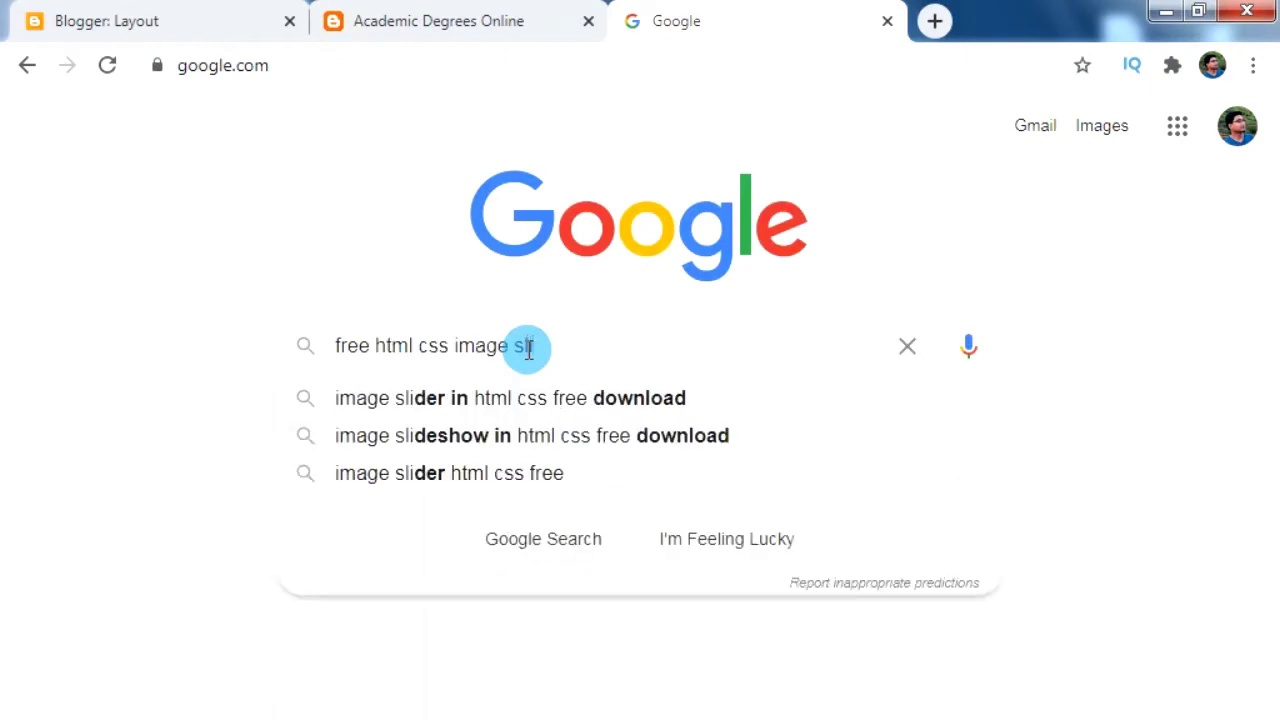
type("ider code")
key("Return")
scroll(249, 420, "down", 3)
scroll(337, 457, "down", 3)
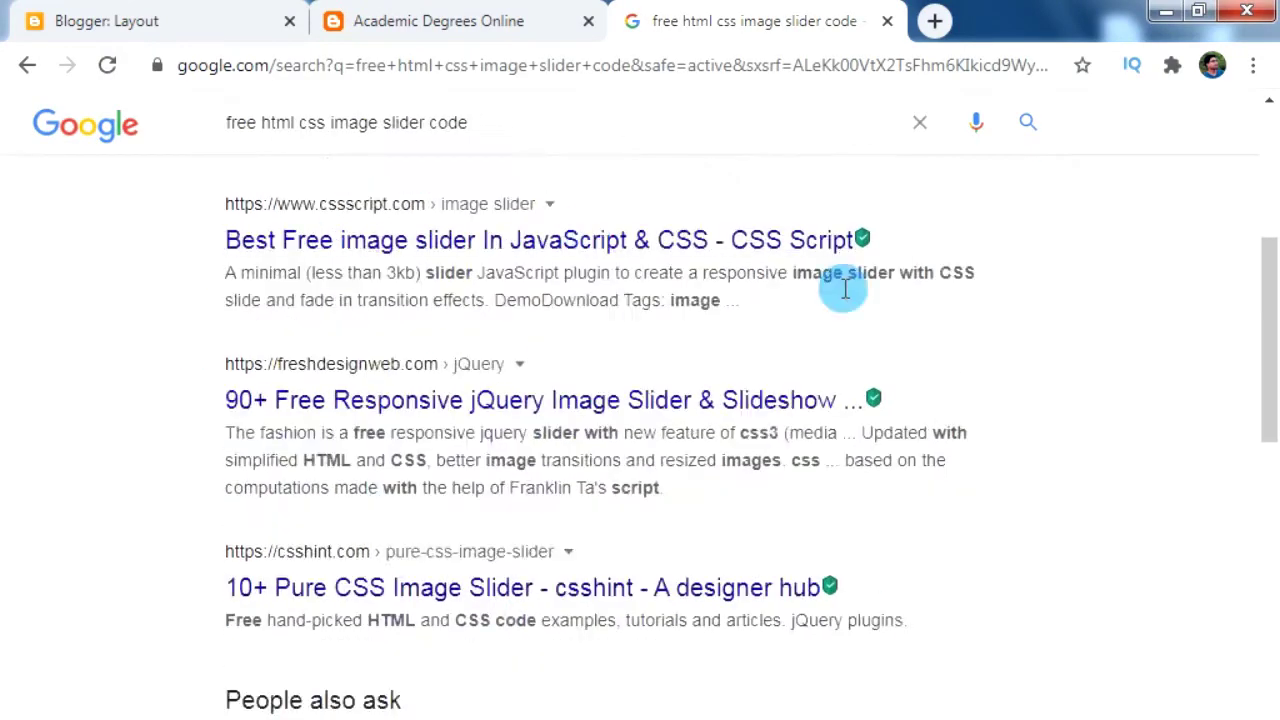
scroll(714, 180, "up", 5)
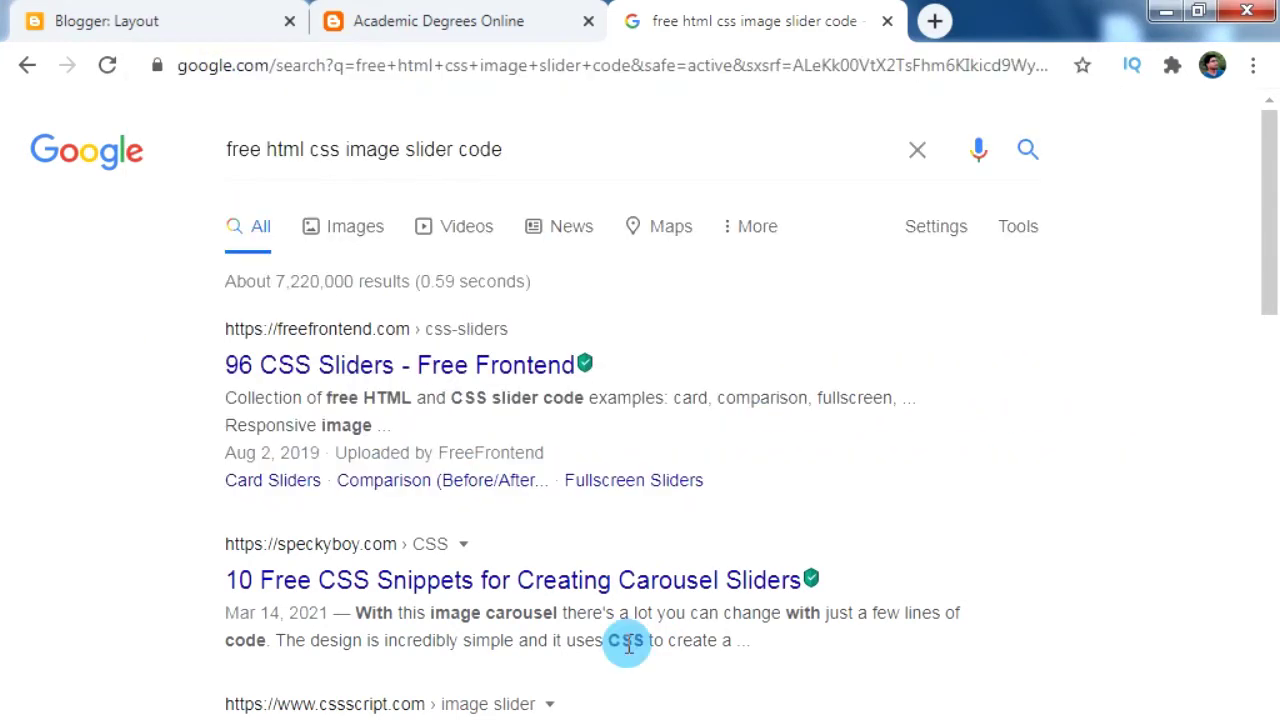
left_click(428, 66)
type("elfsight")
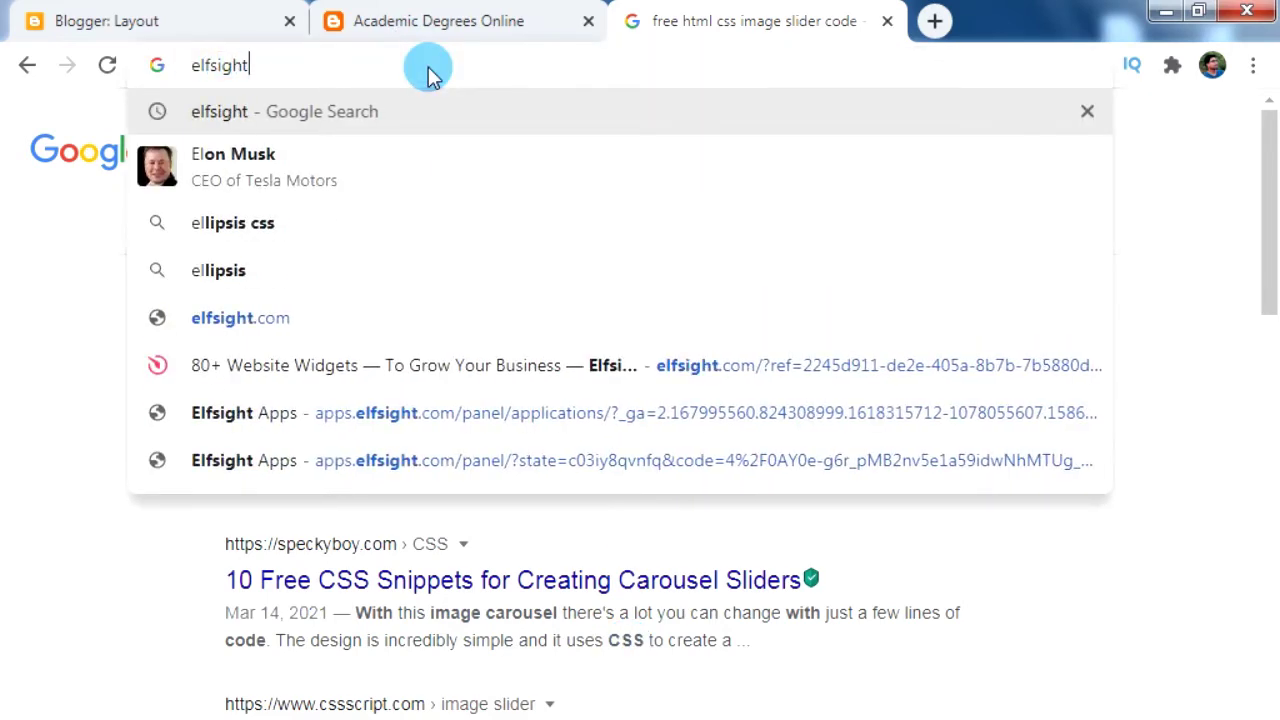
type(".com")
- Load elfsight.com and start a free account sign-up
key("Return")
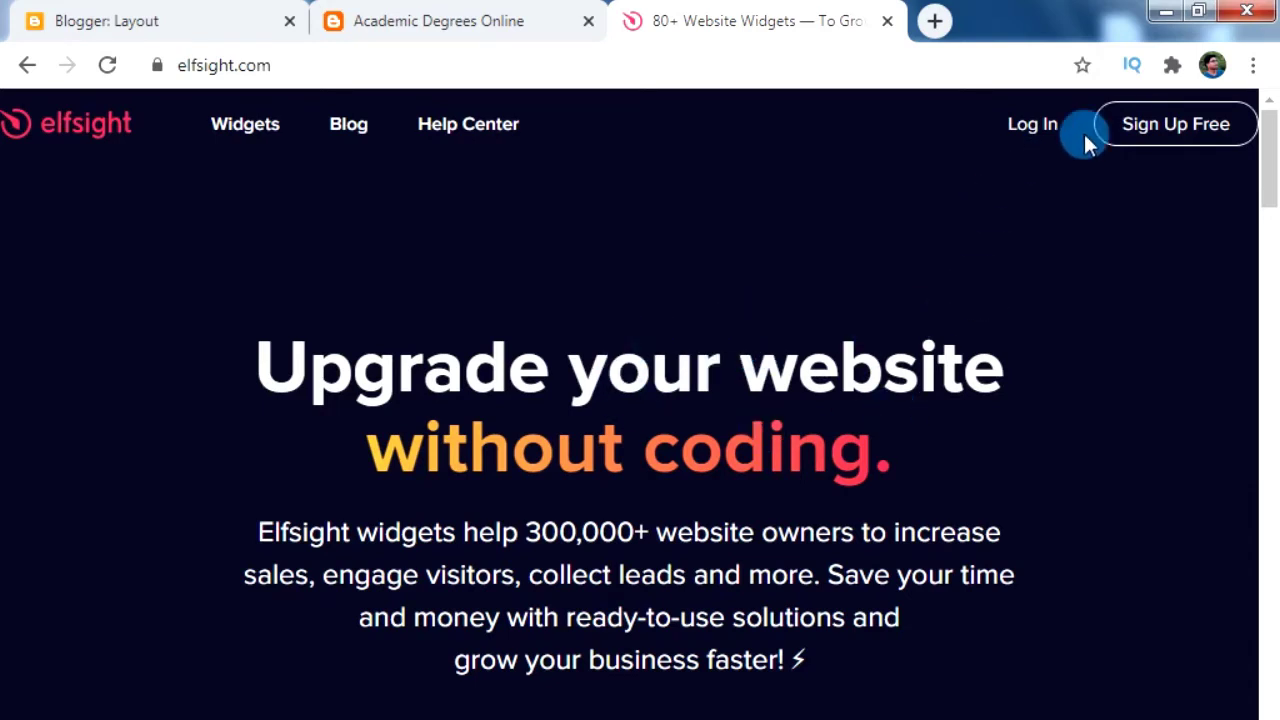
left_click(1167, 121)
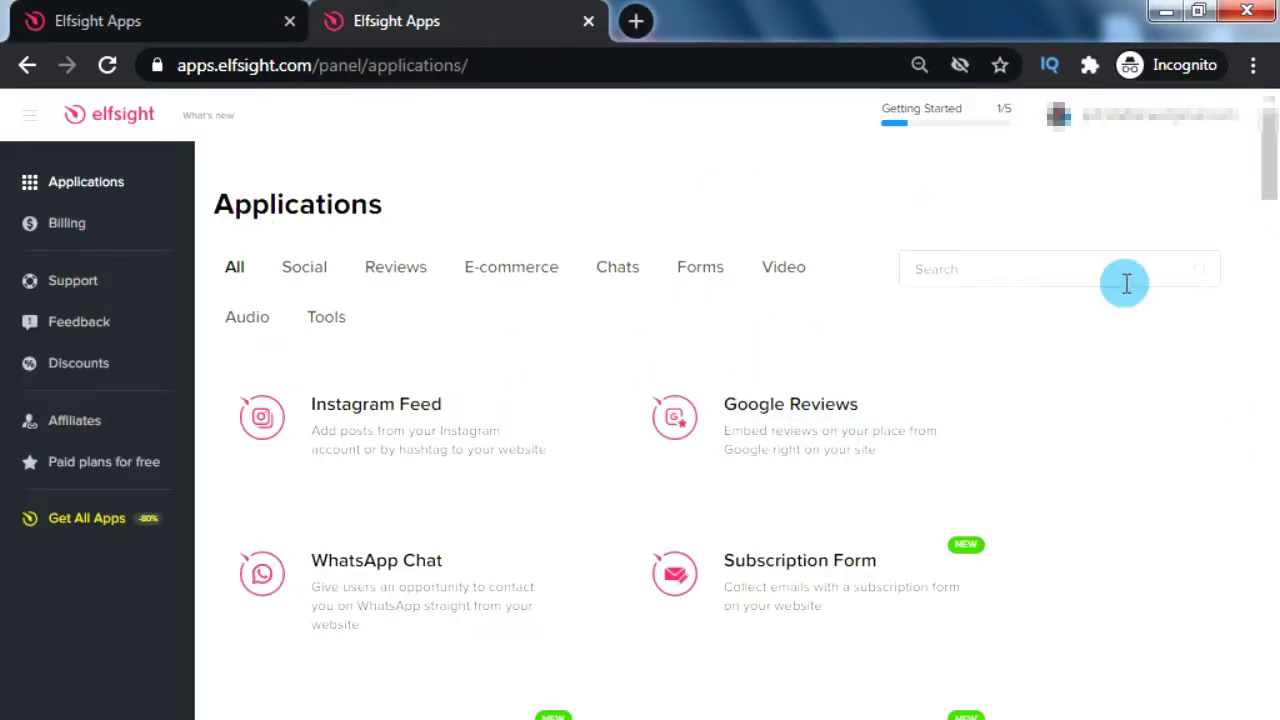
- Search the Elfsight applications for 'slider' and create a new Slider widget
scroll(880, 400, "down", 6)
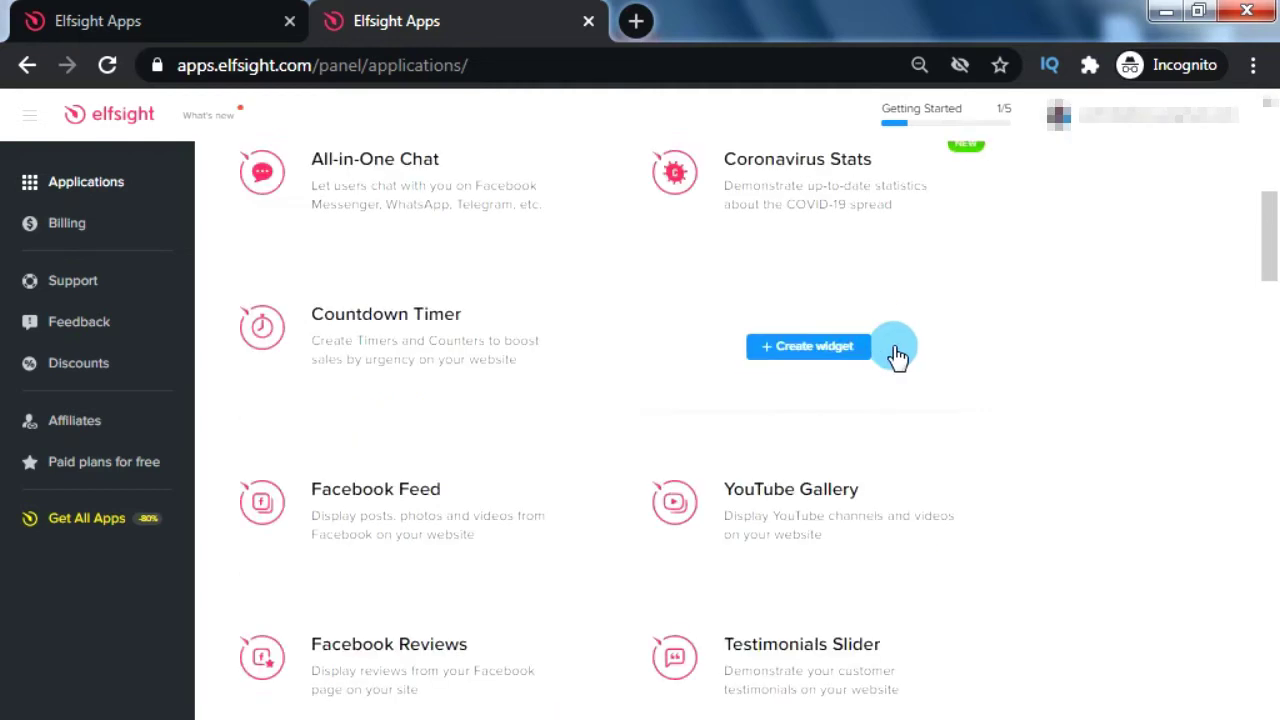
scroll(850, 352, "down", 3)
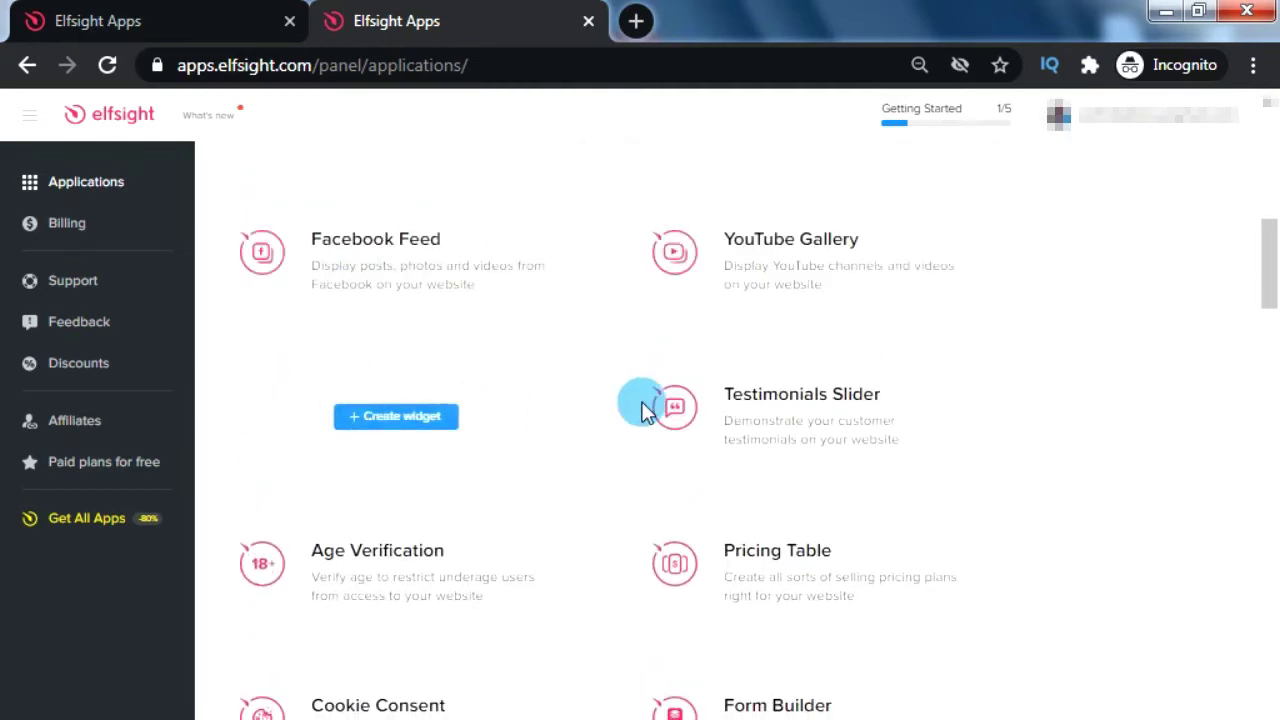
scroll(826, 475, "down", 1)
scroll(771, 423, "down", 2)
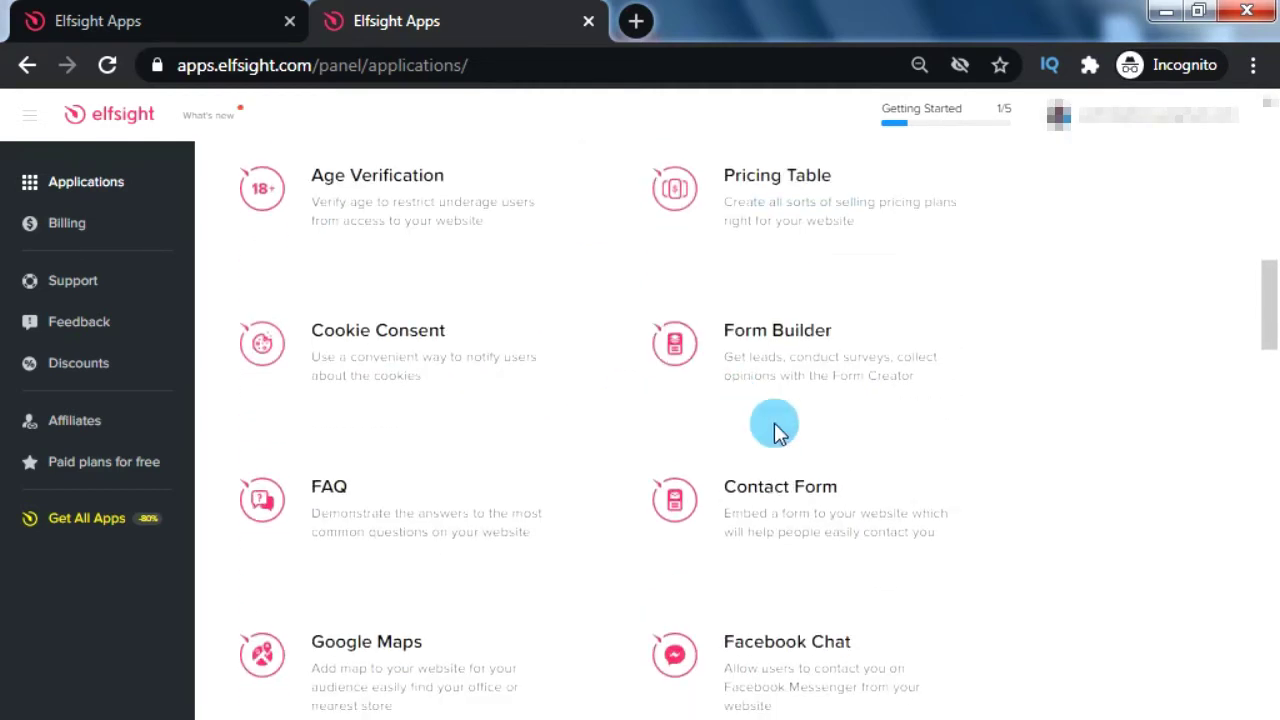
scroll(640, 610, "down", 2)
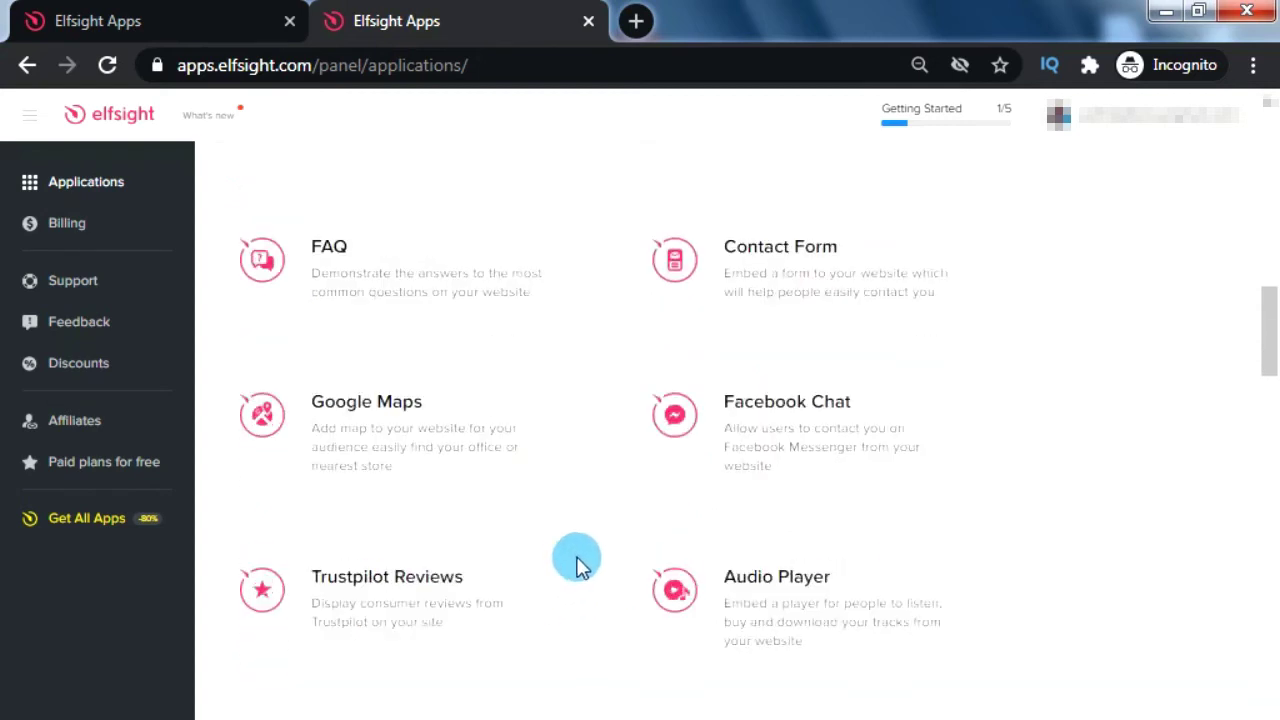
scroll(460, 530, "down", 1)
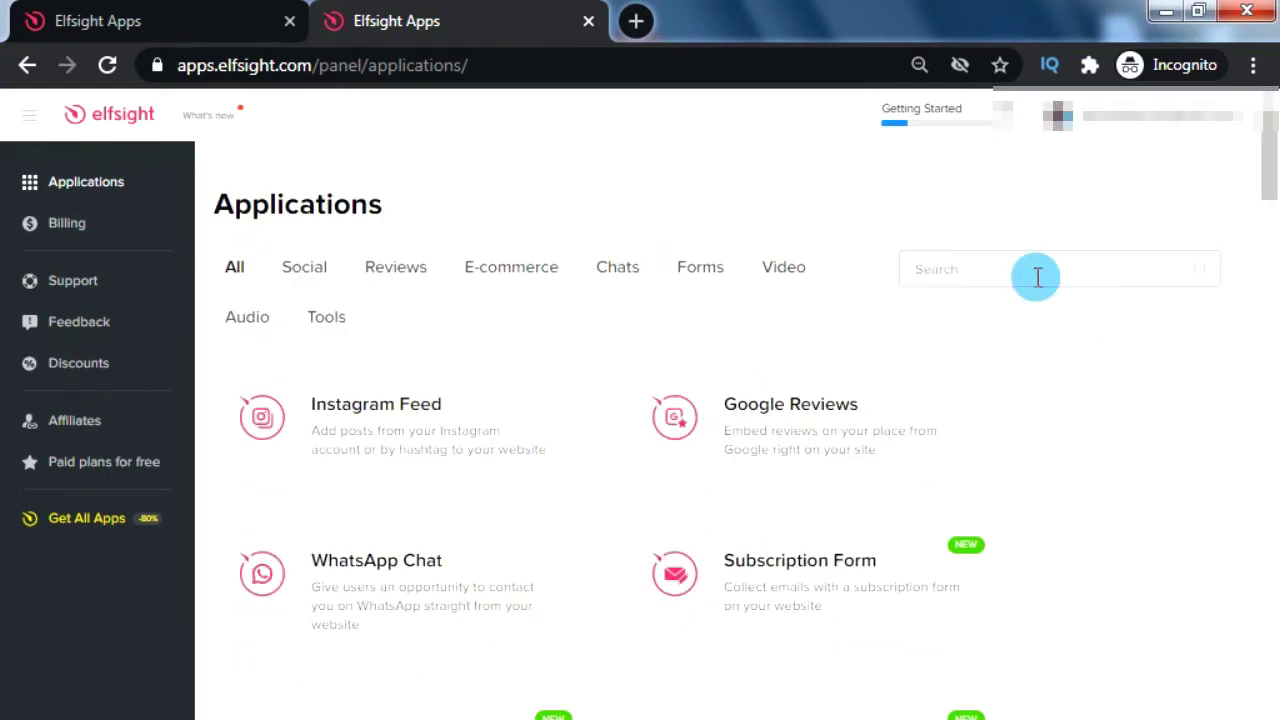
left_click(1037, 277)
type("slider")
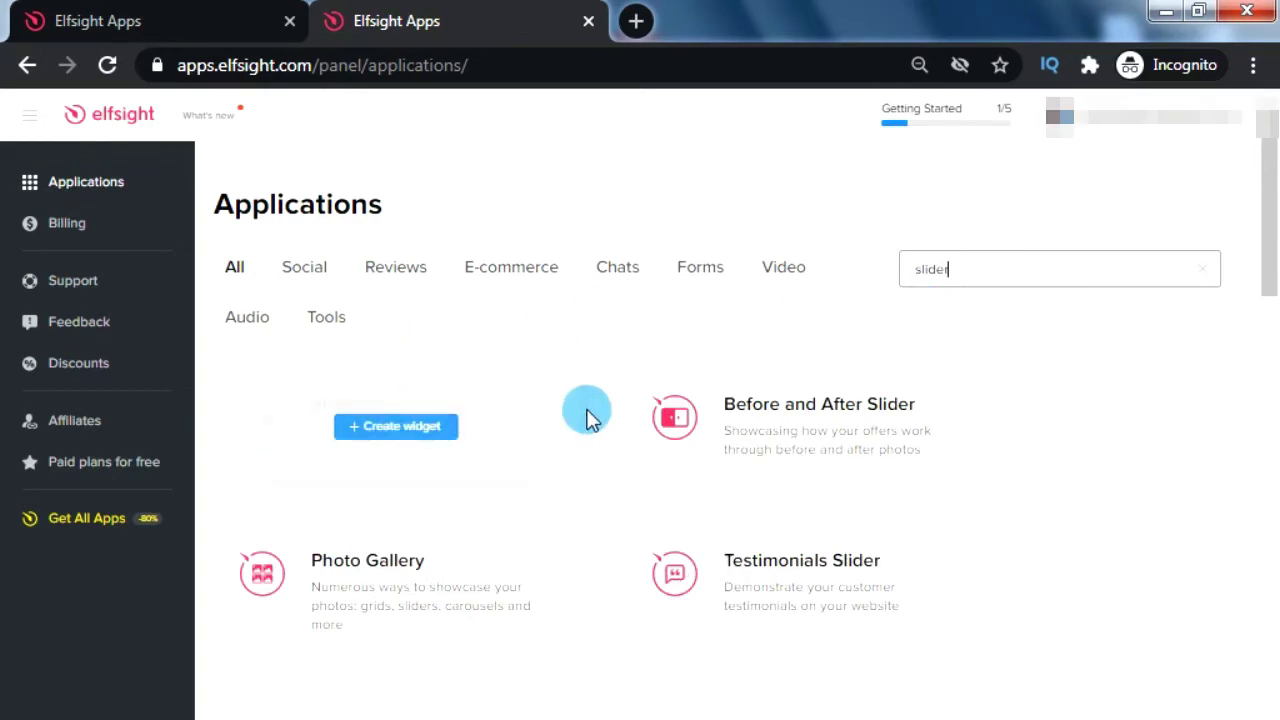
left_click(410, 430)
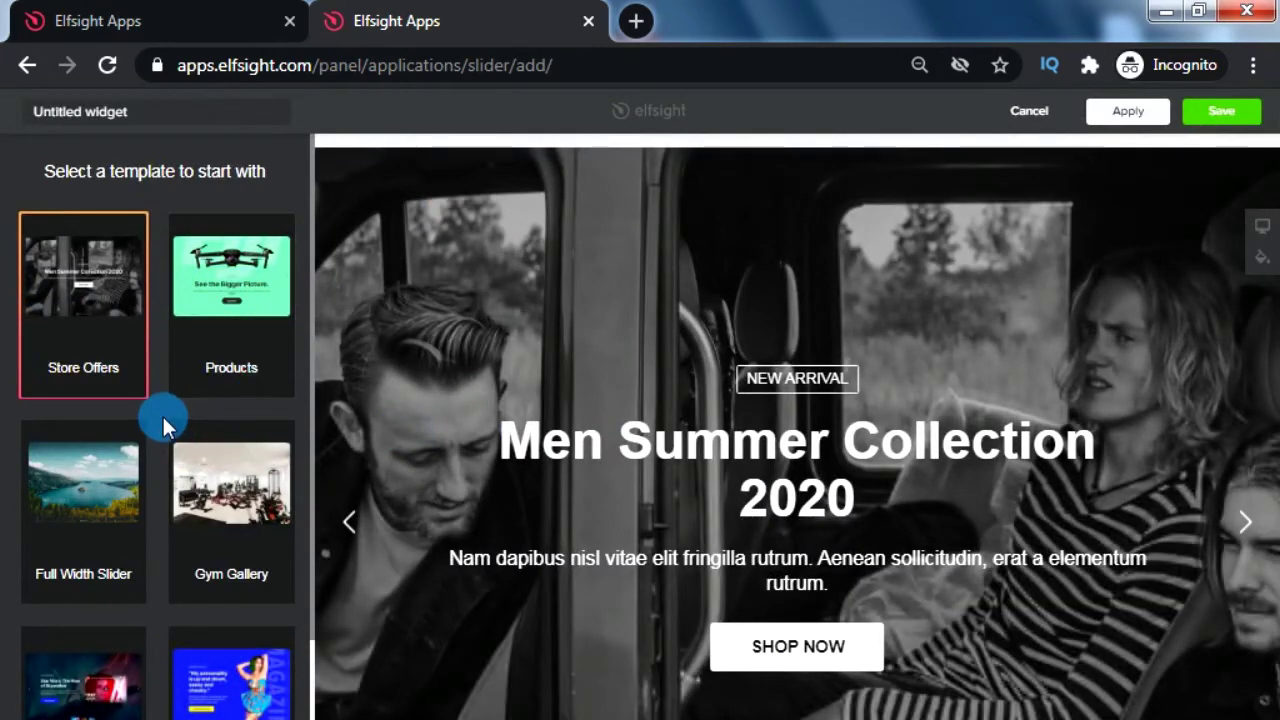
- Pick the Articles template, preview its three slides, and continue with it
scroll(213, 277, "down", 3)
left_click(213, 277)
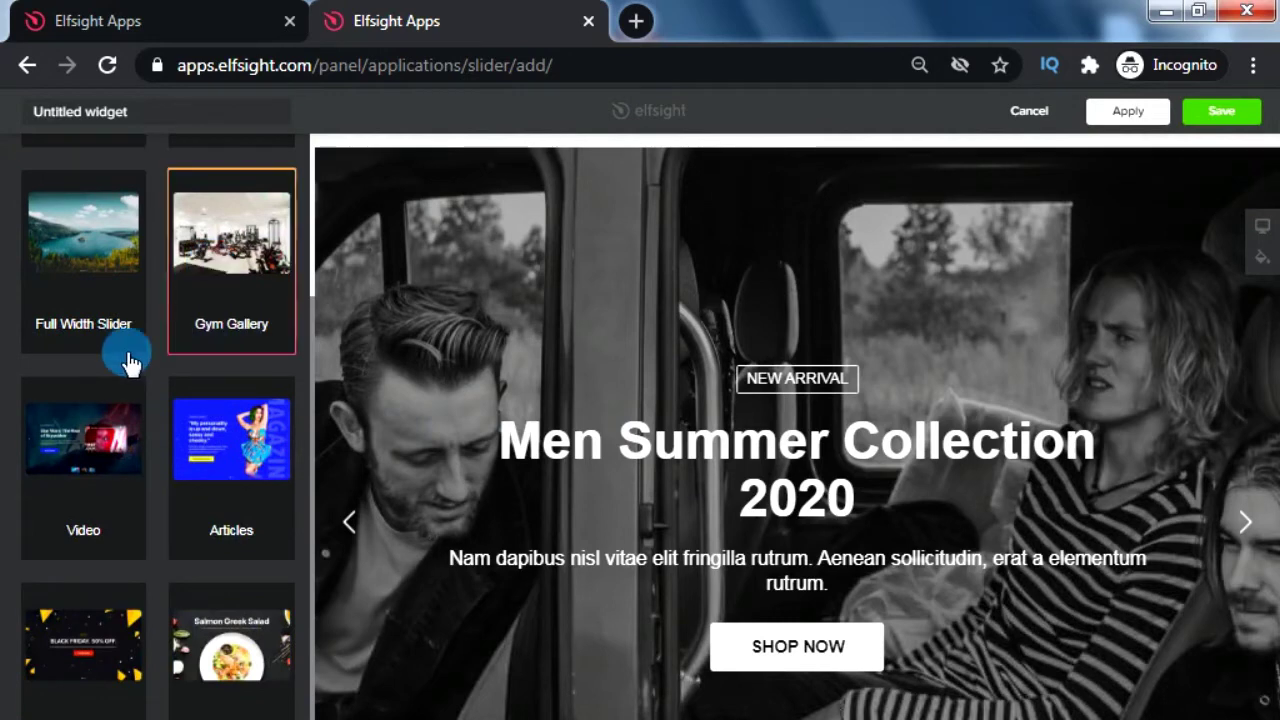
scroll(130, 345, "down", 2)
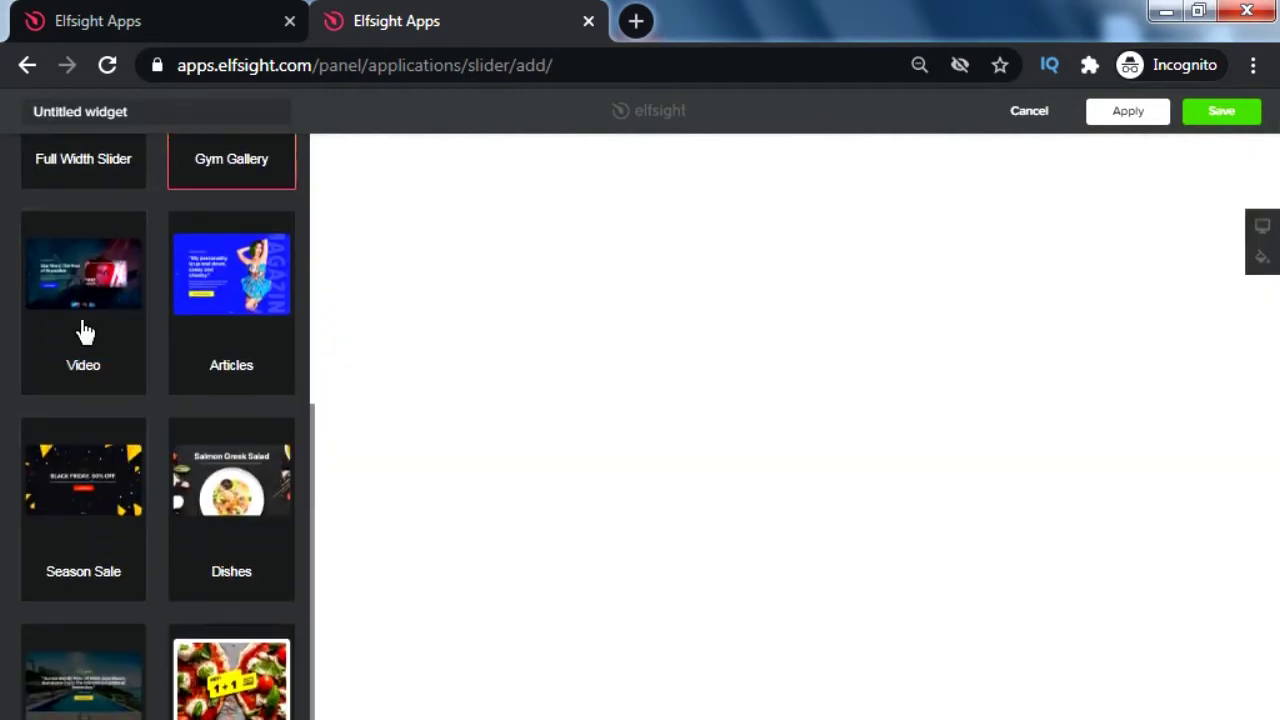
left_click(231, 300)
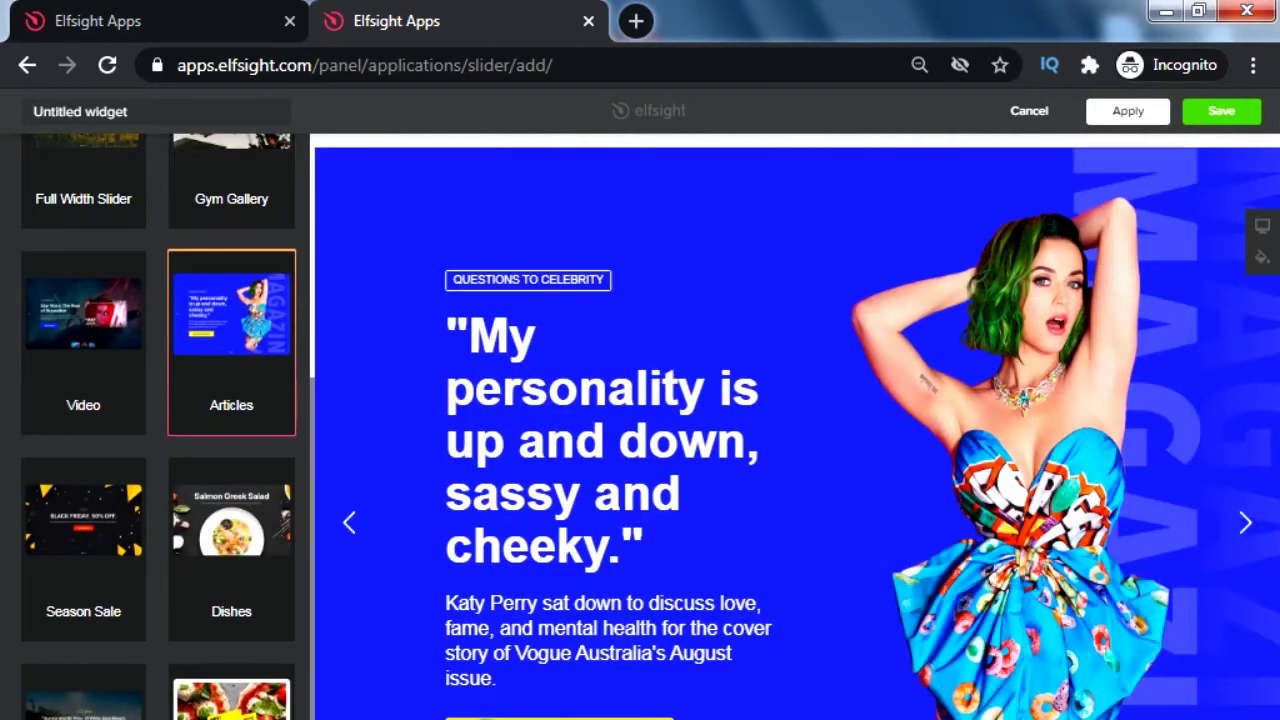
left_click(1248, 524)
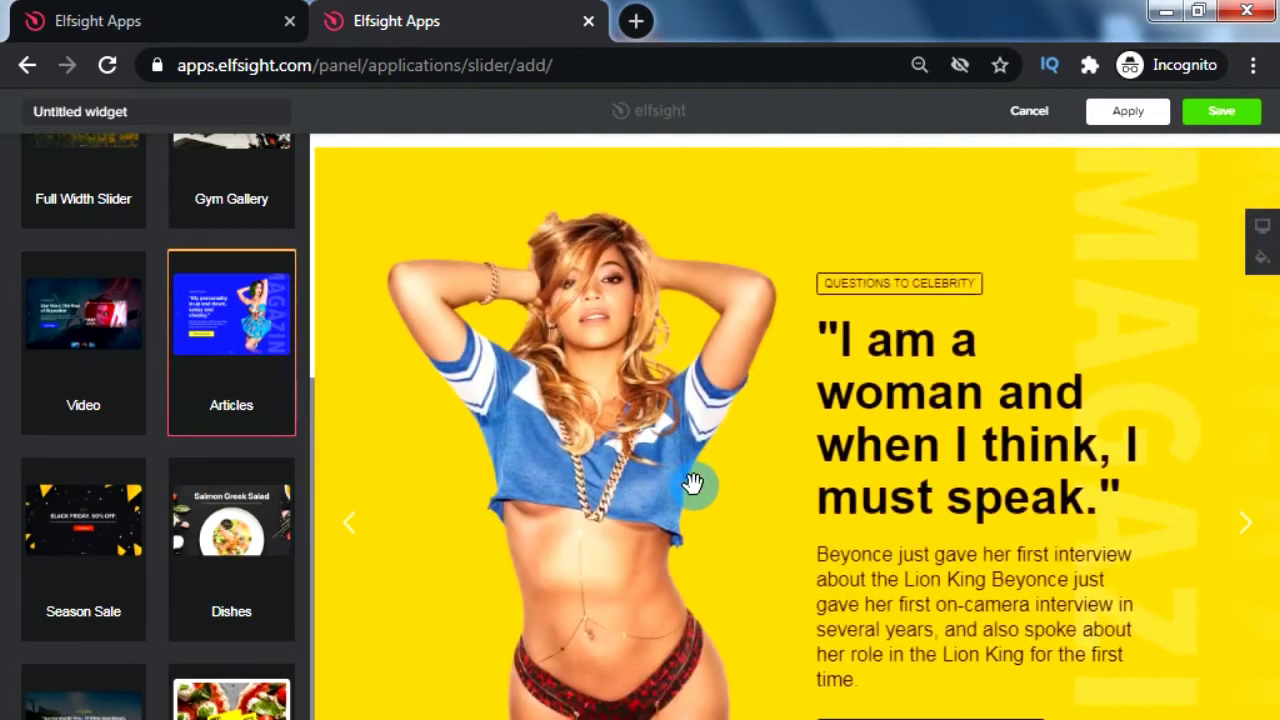
left_click(1252, 535)
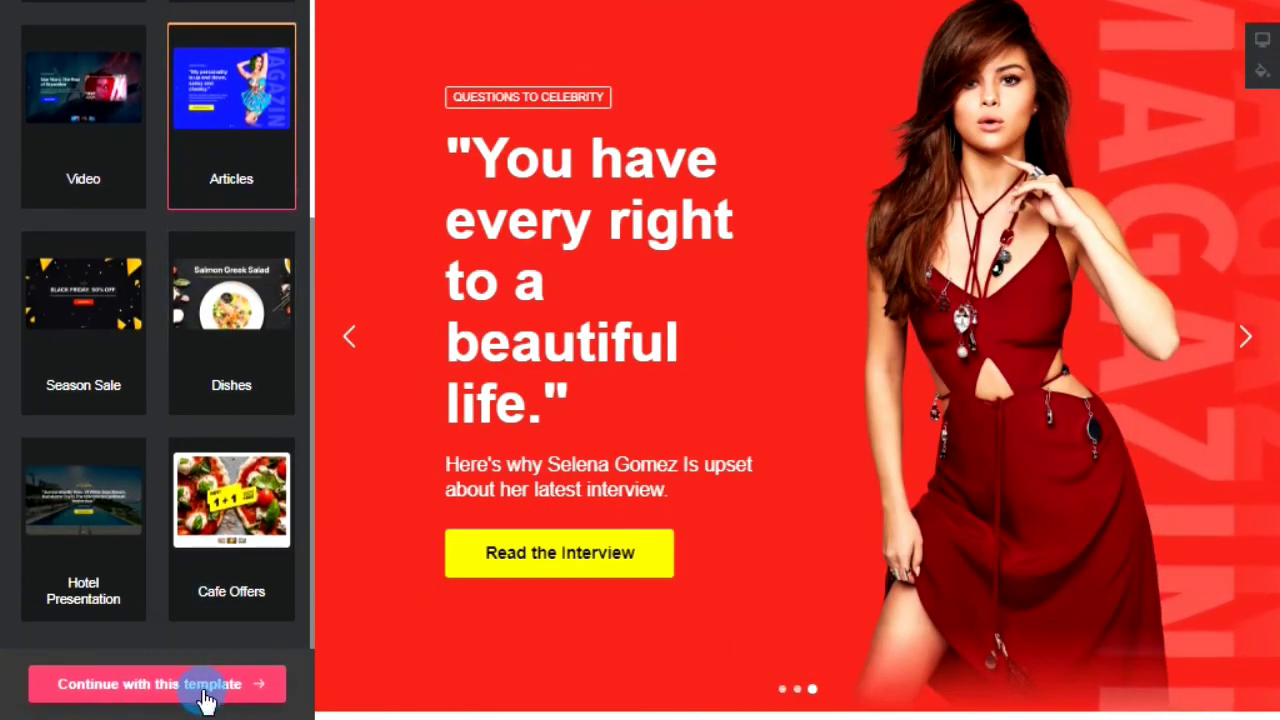
left_click(137, 707)
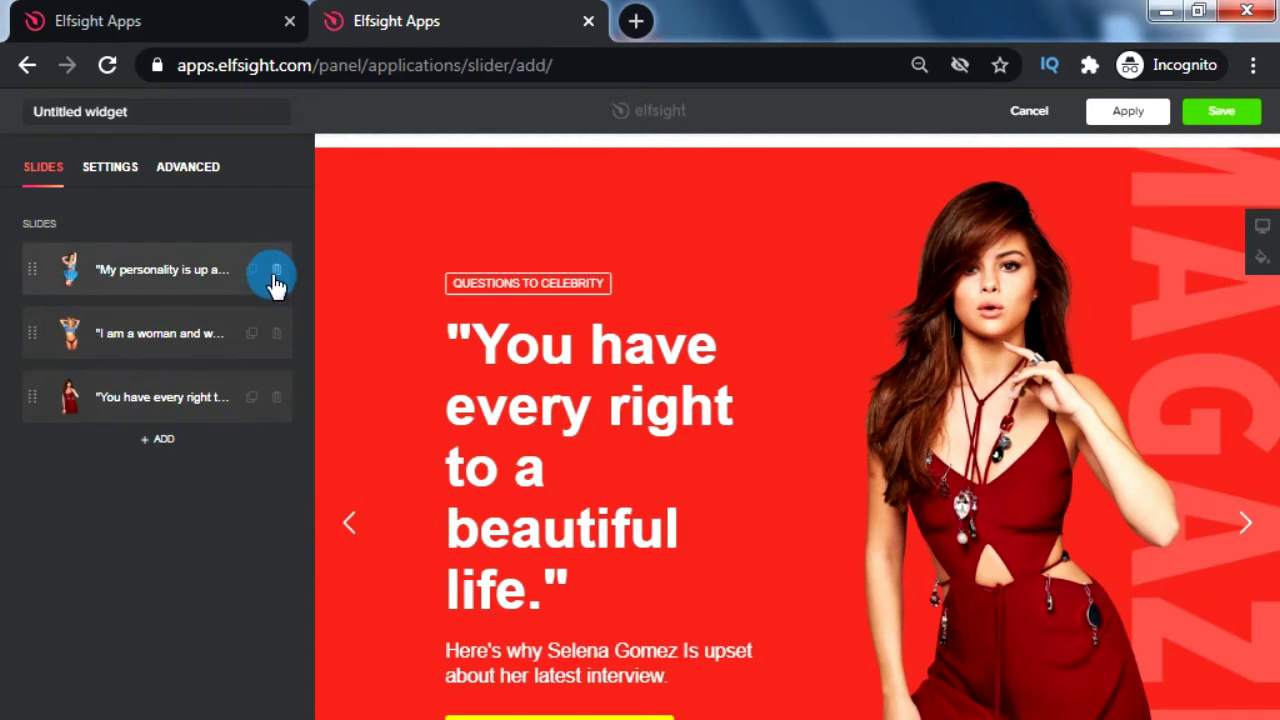
left_click_drag(35, 274, 30, 317)
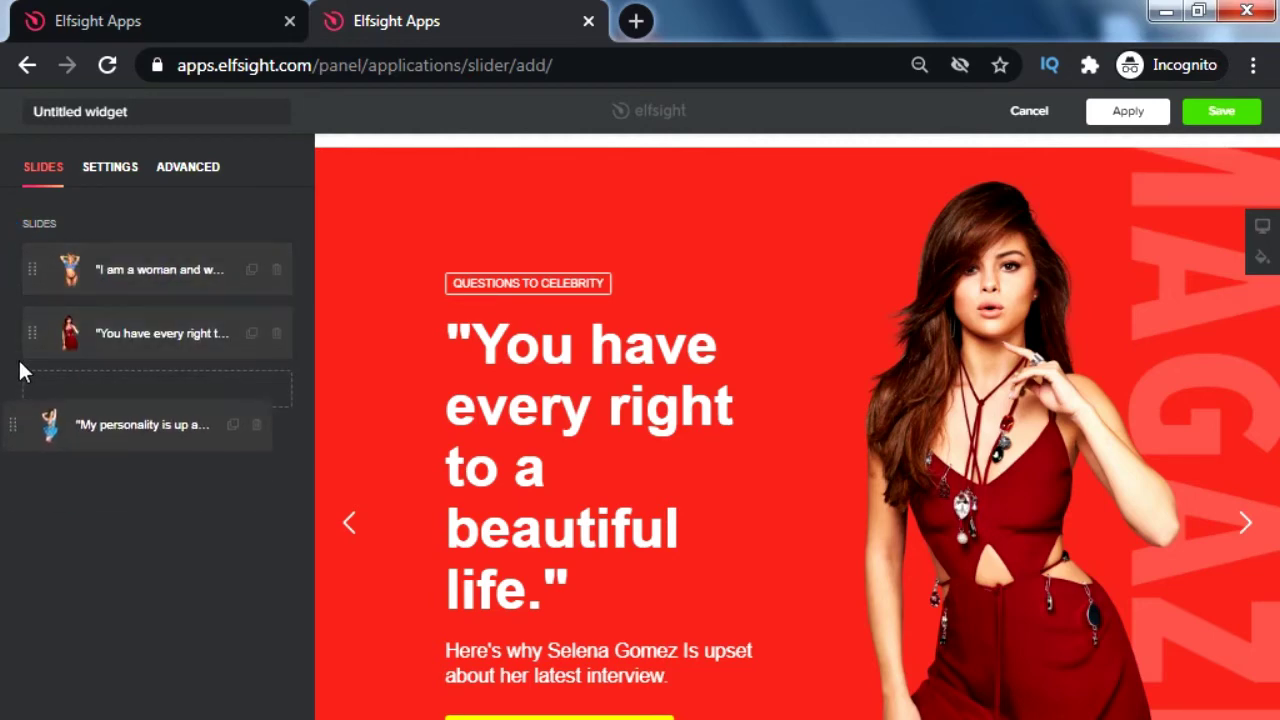
left_click_drag(30, 362, 23, 348)
left_click_drag(29, 403, 216, 262)
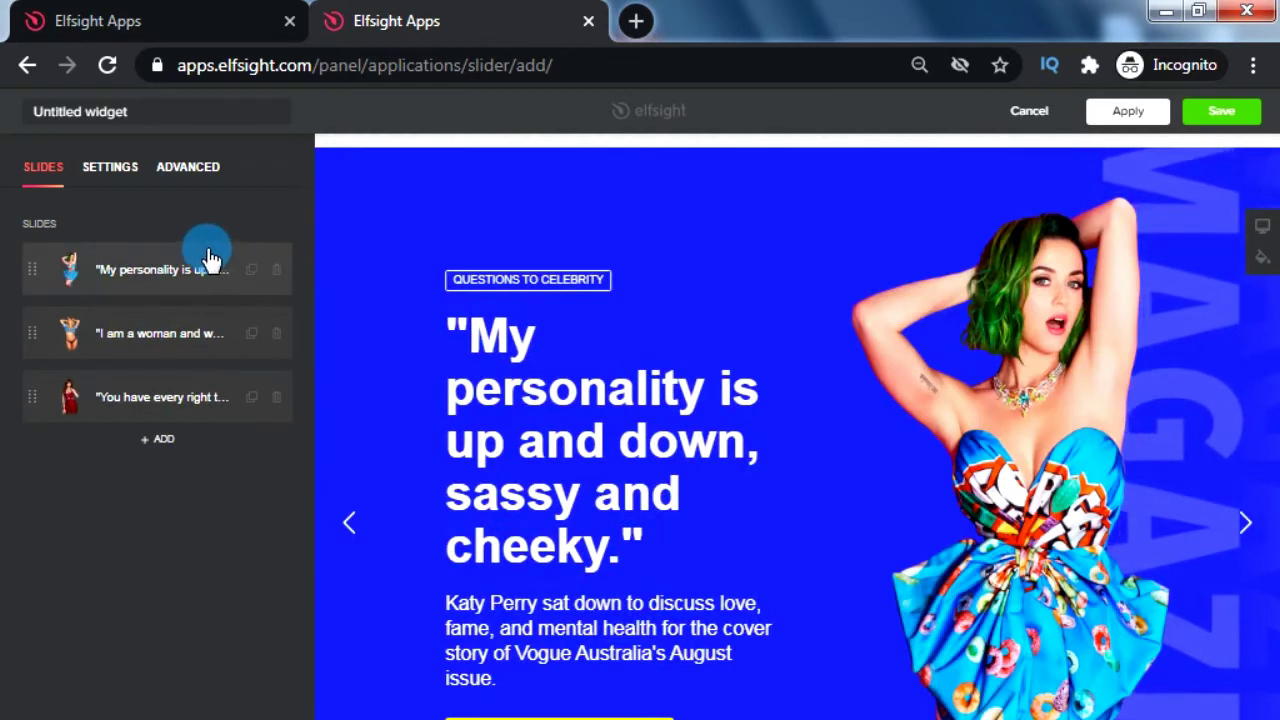
left_click(157, 441)
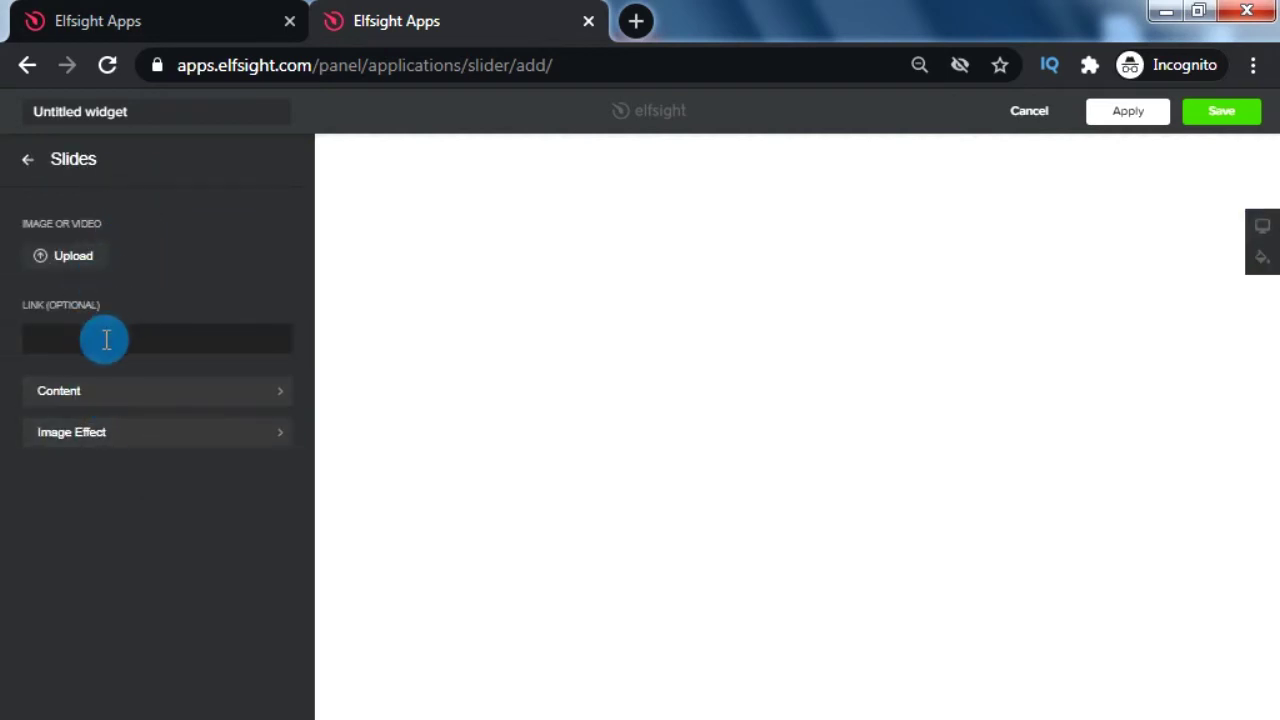
left_click(55, 258)
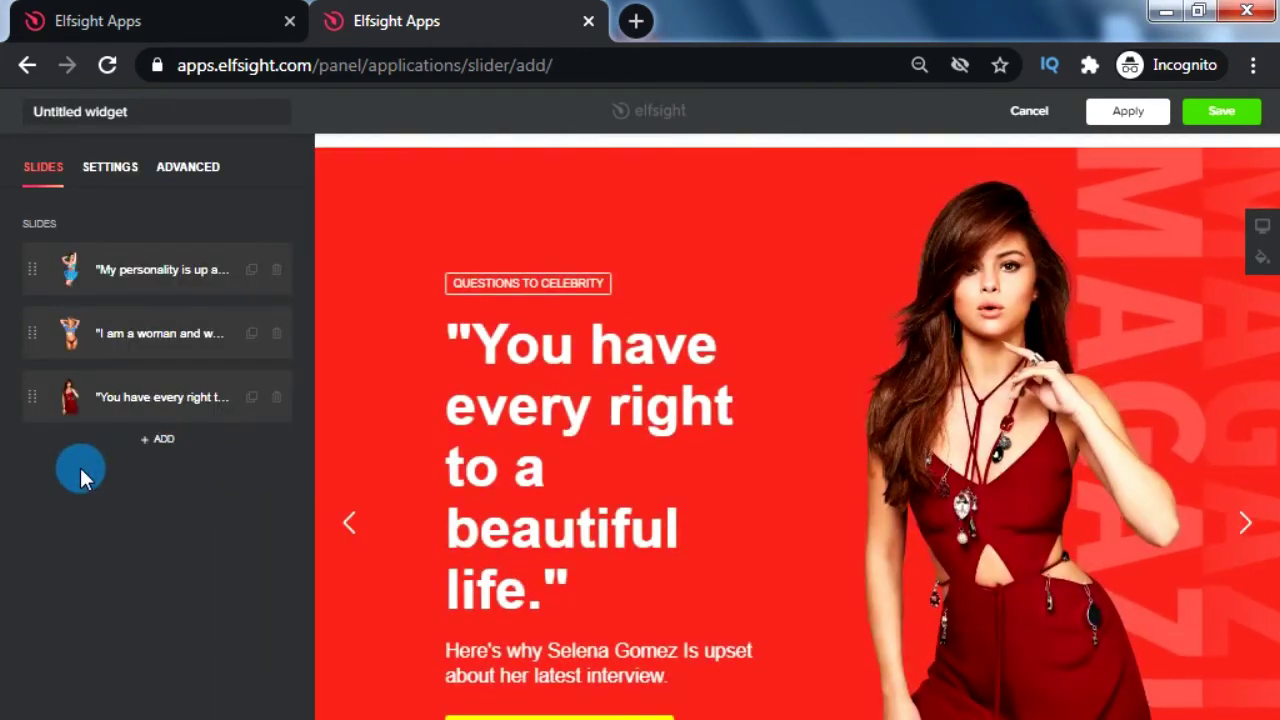
- Review the slider's general settings: 100% width and 800 height
left_click(112, 172)
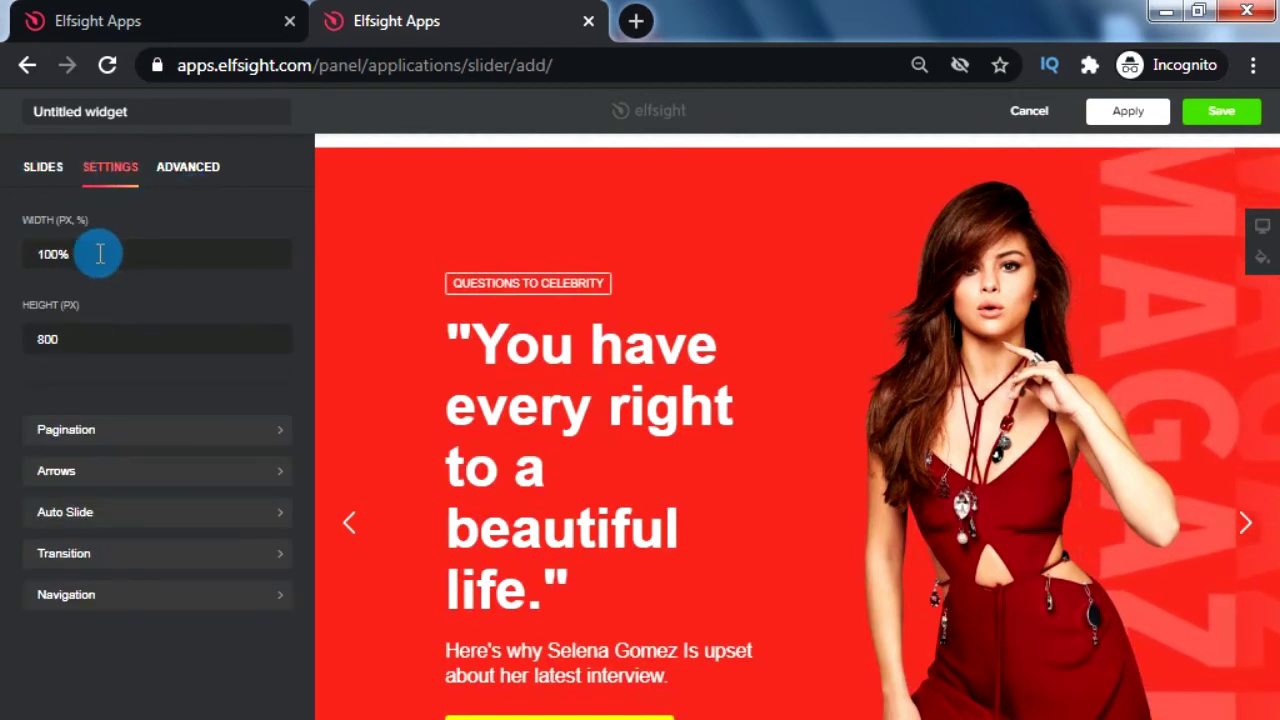
left_click_drag(100, 254, 18, 256)
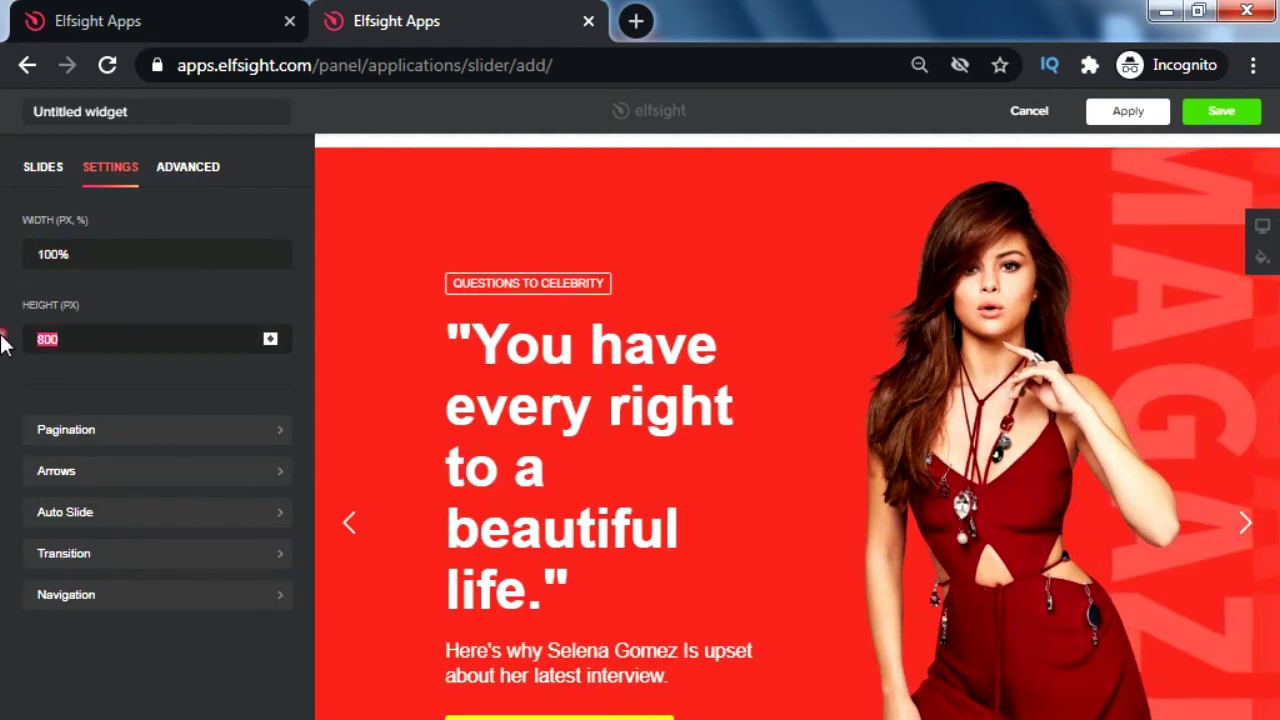
left_click_drag(4, 334, 256, 333)
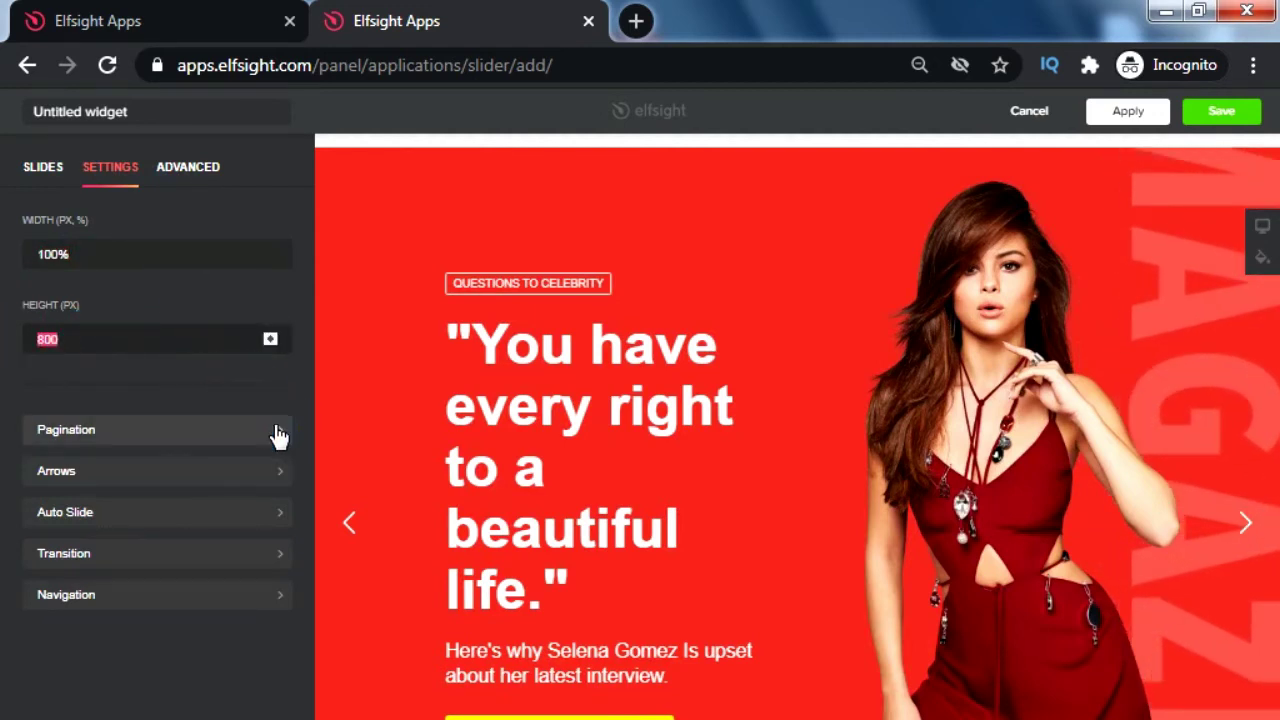
- Try thumbnails and fraction pagination styles, keeping the pagination centered
left_click(214, 432)
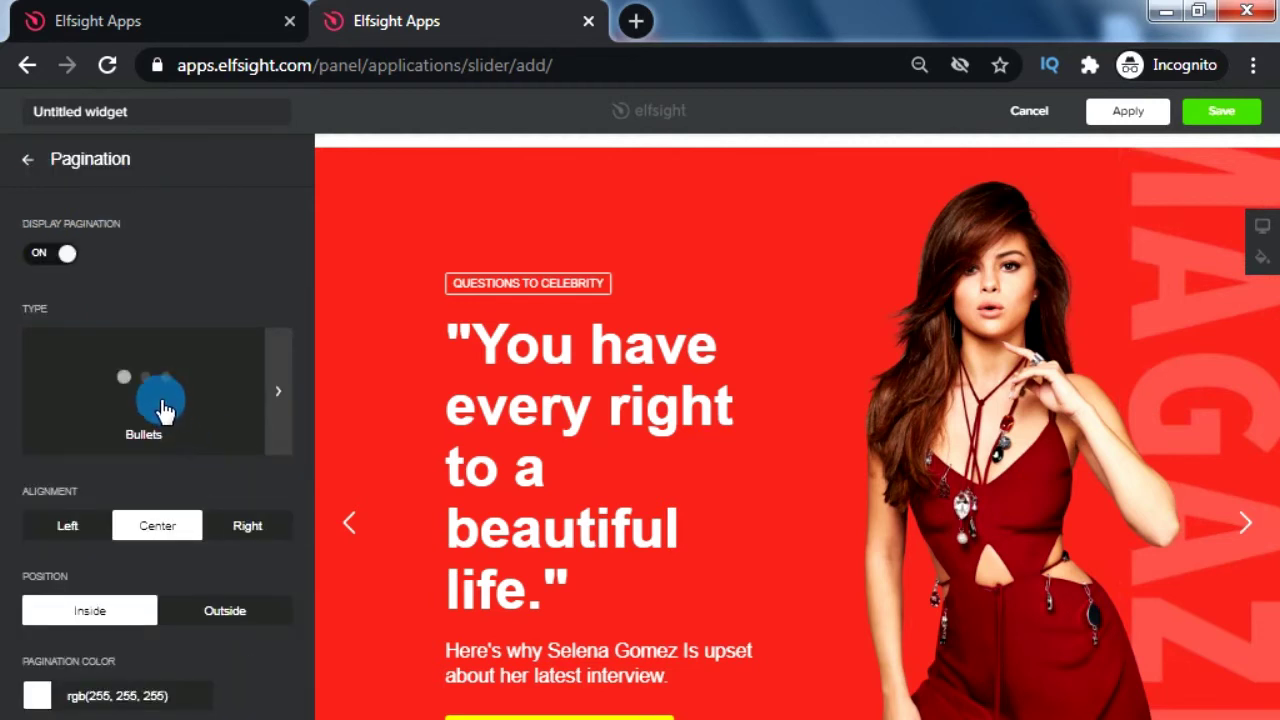
left_click(57, 371)
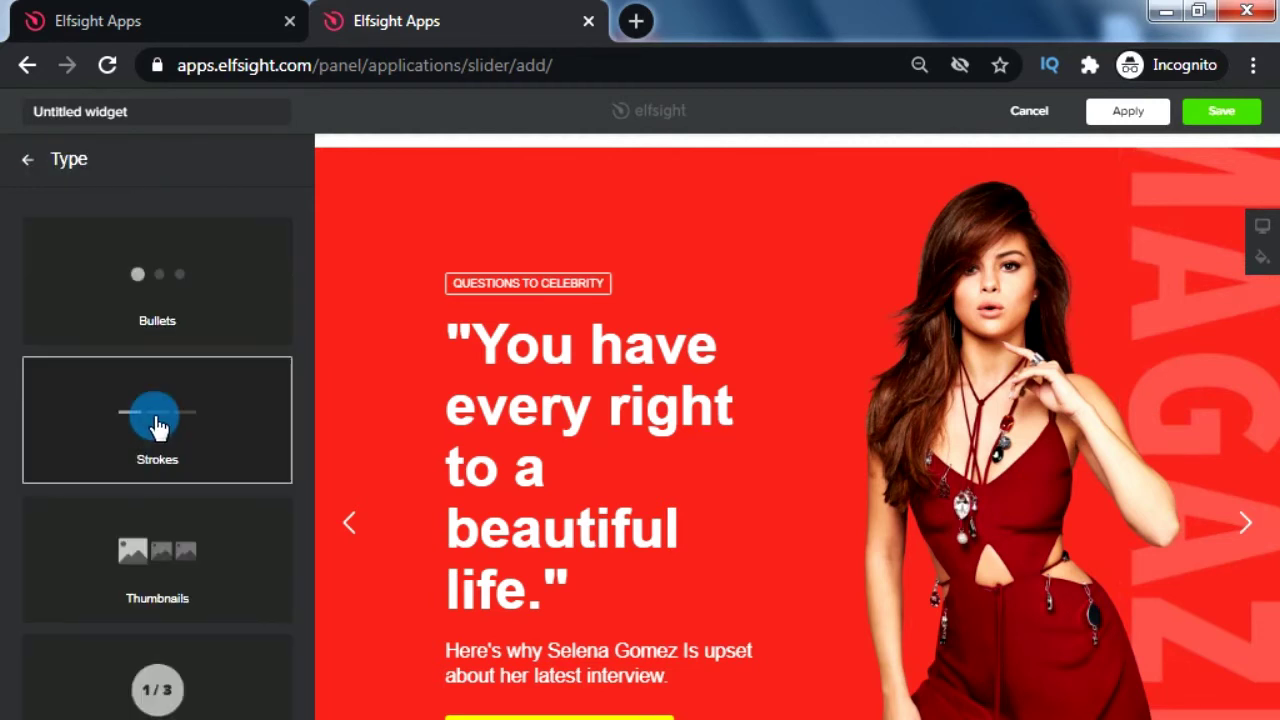
left_click(157, 572)
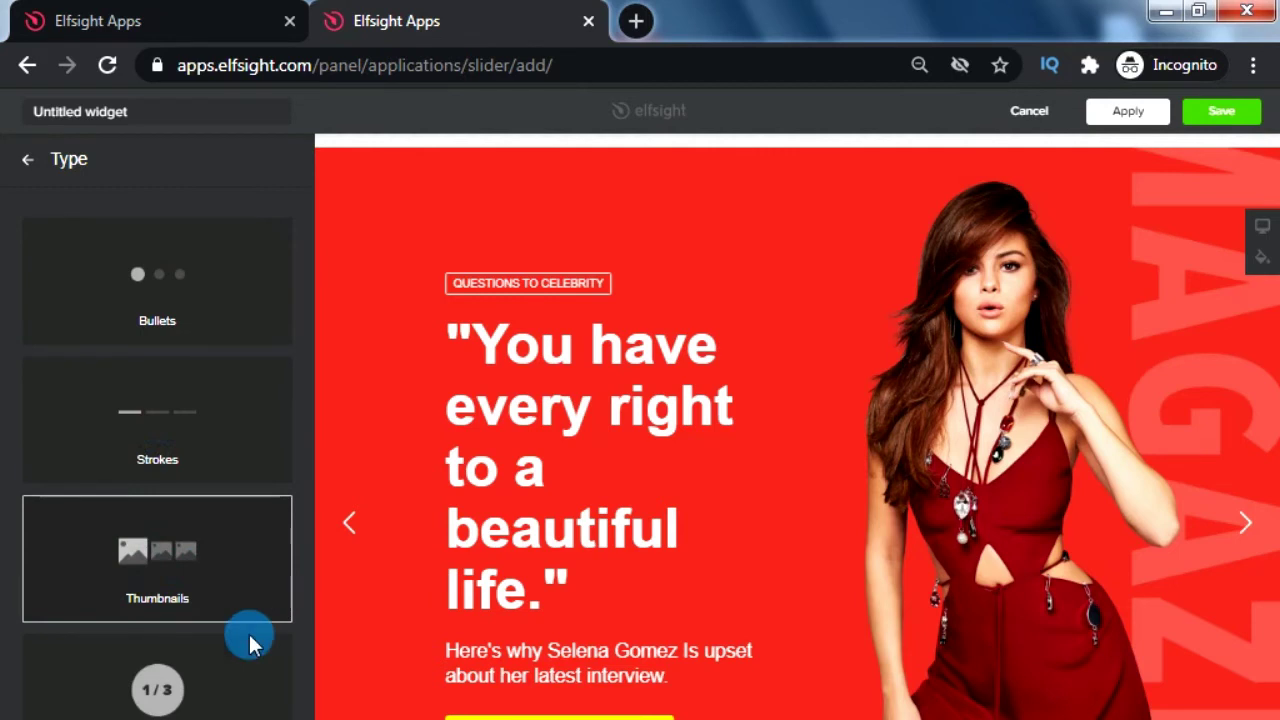
left_click(165, 695)
left_click(205, 402)
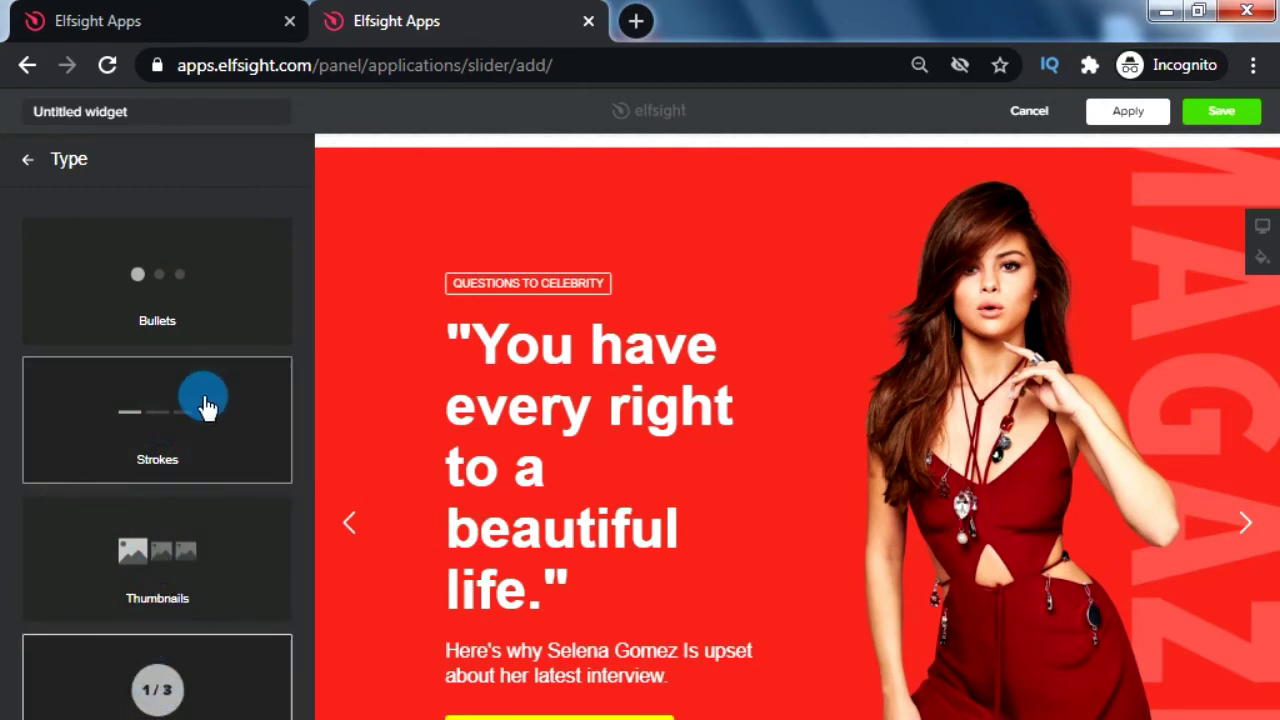
left_click(249, 528)
left_click(155, 530)
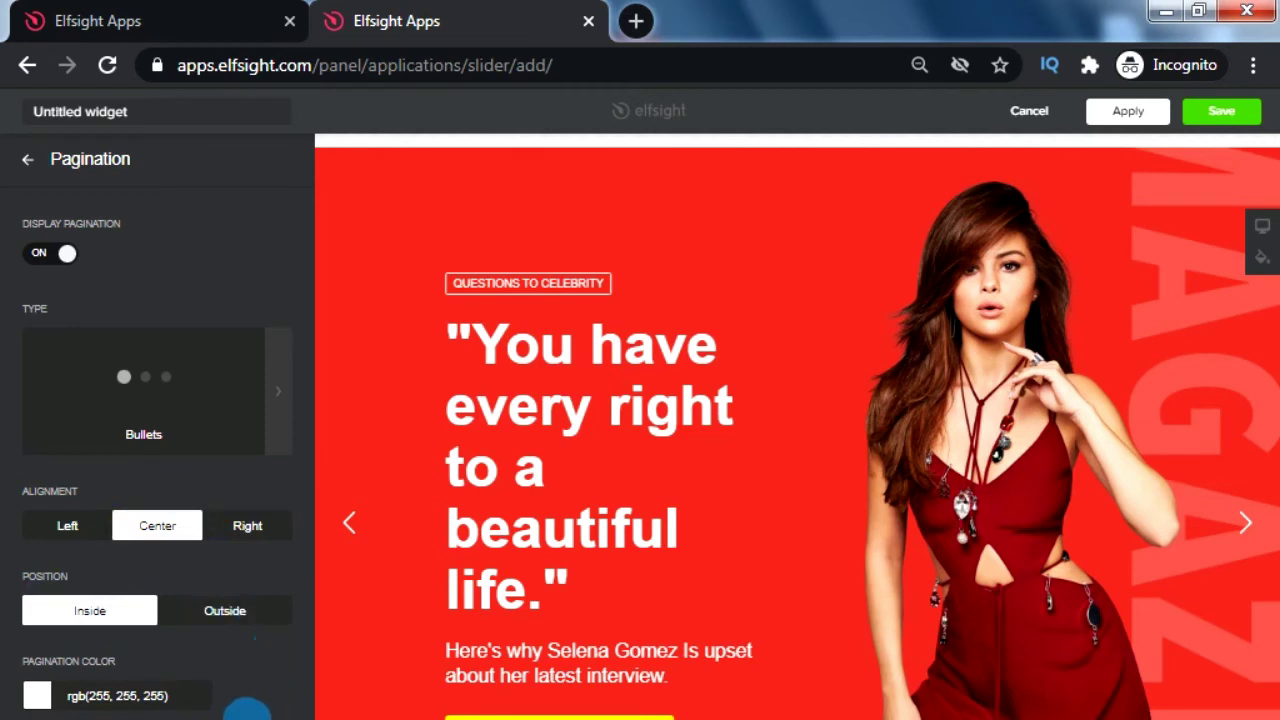
- Hide the slider's navigation arrows, then show them again
left_click(28, 159)
left_click(75, 470)
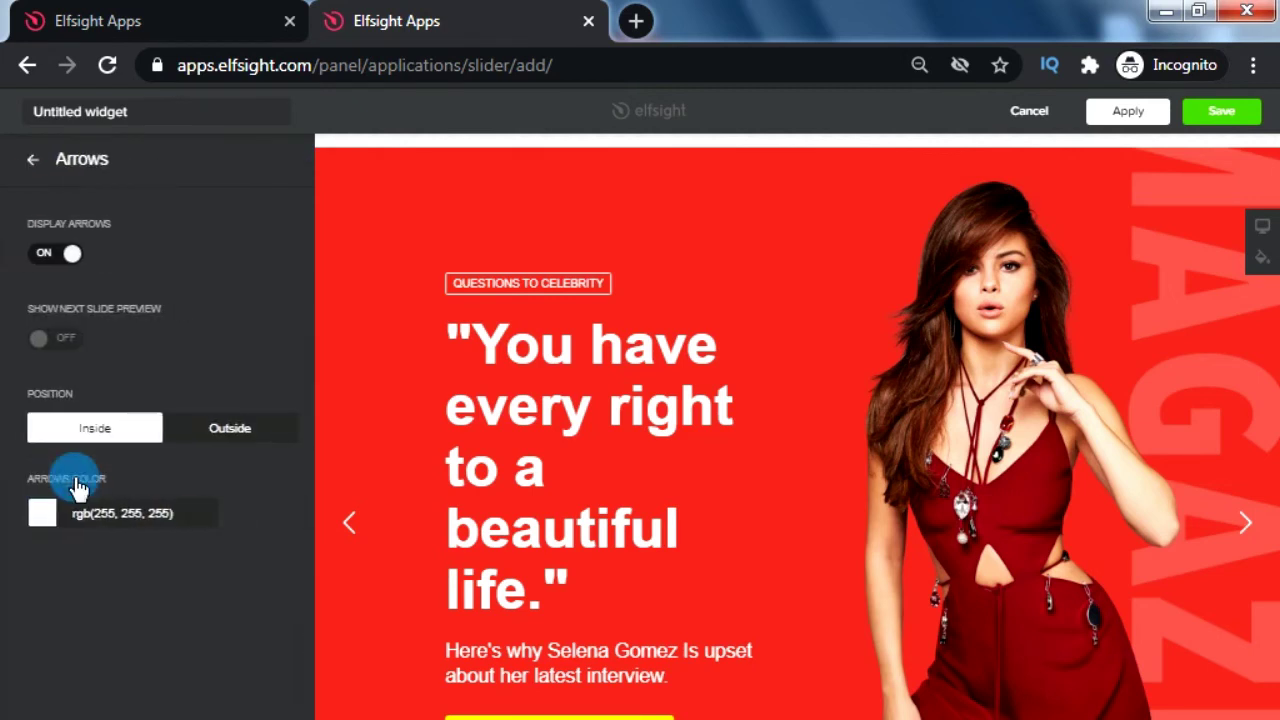
left_click(65, 255)
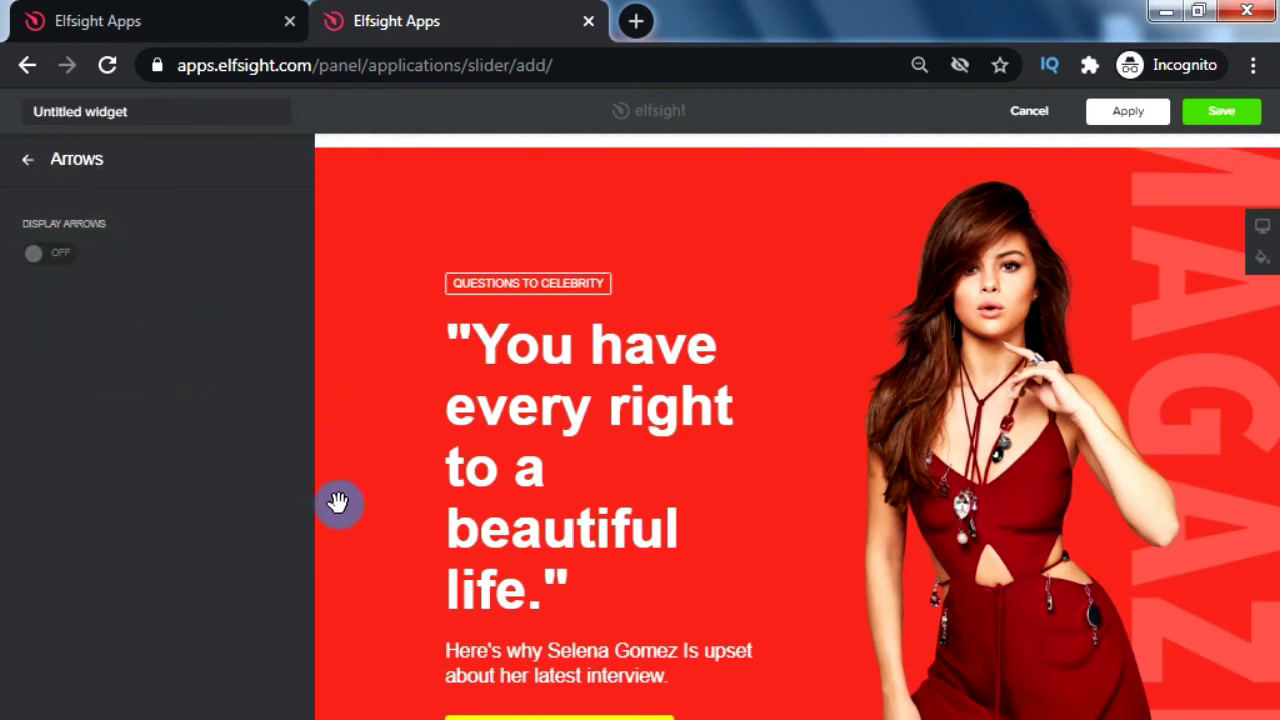
left_click(40, 255)
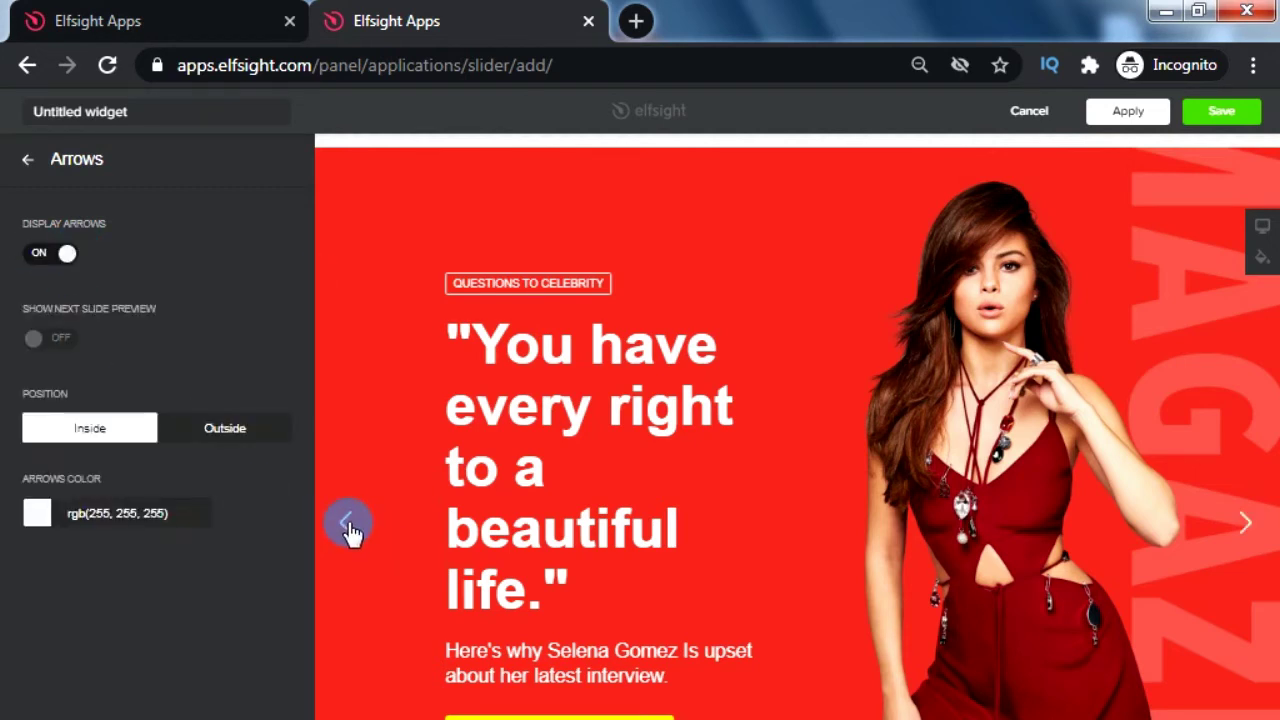
left_click(28, 162)
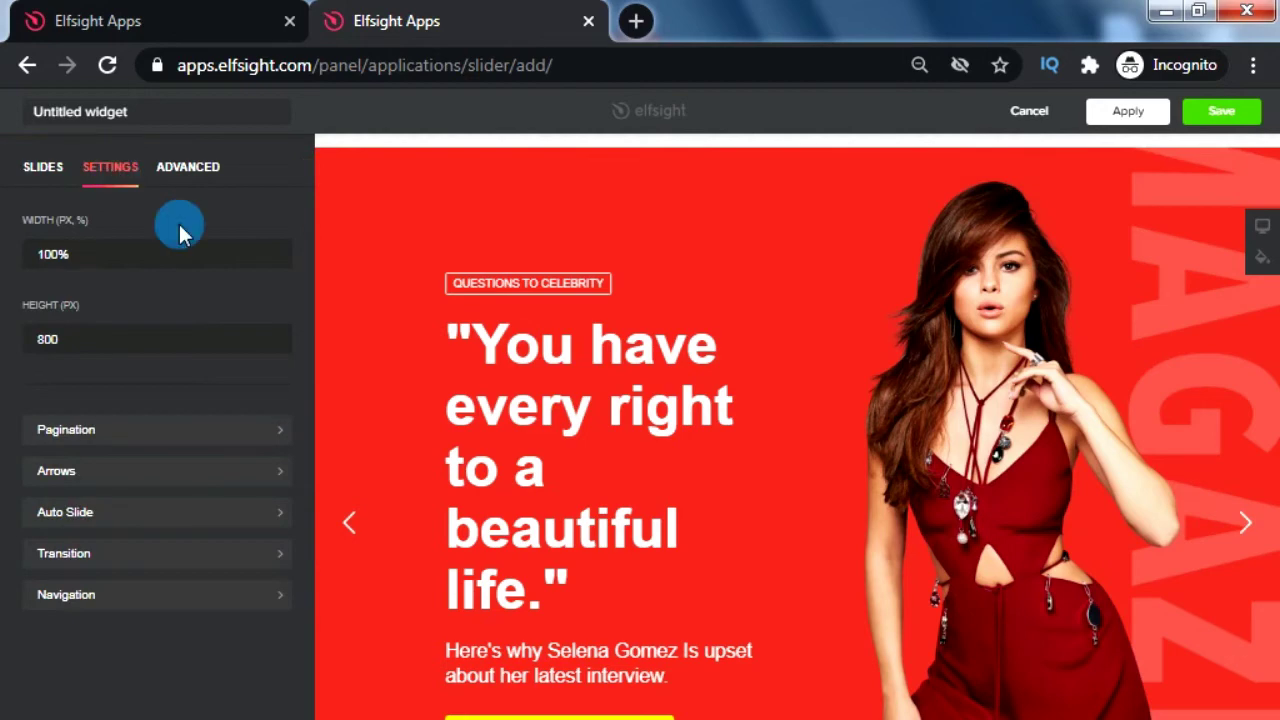
- Turn on auto slide and set the transition effect to Fade
left_click(117, 526)
left_click(38, 258)
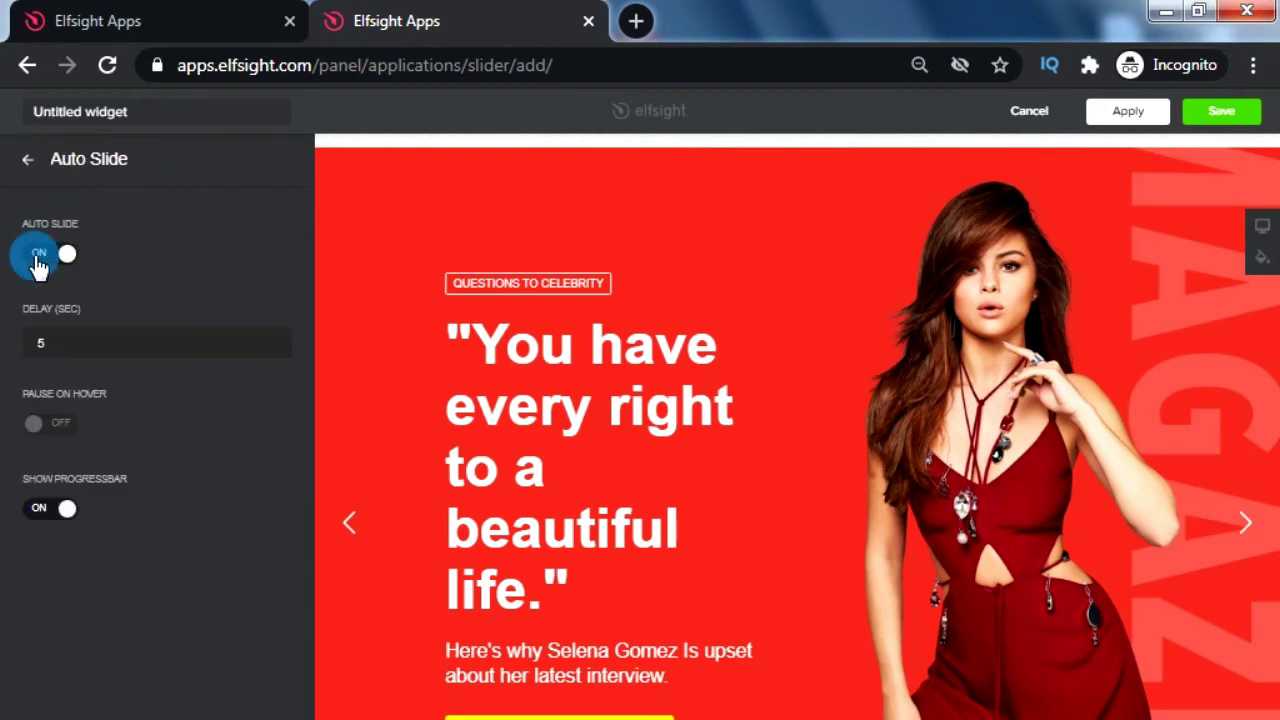
left_click(28, 159)
left_click(91, 555)
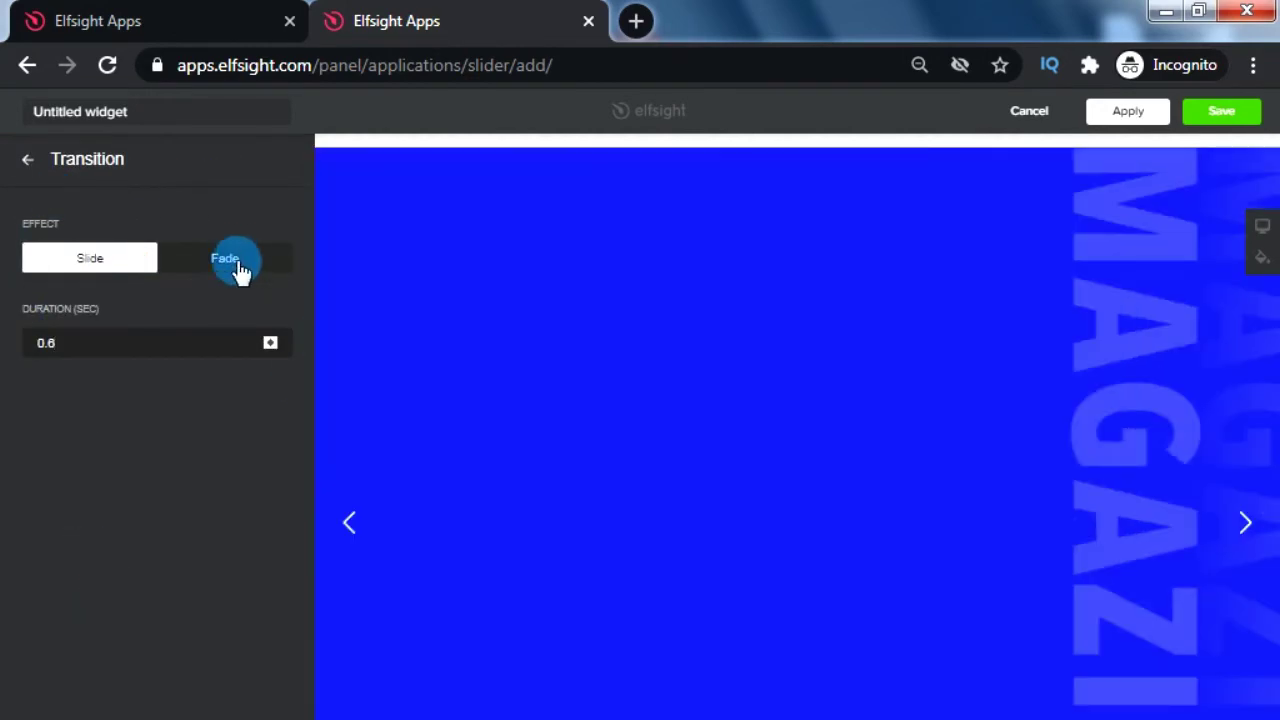
left_click(238, 264)
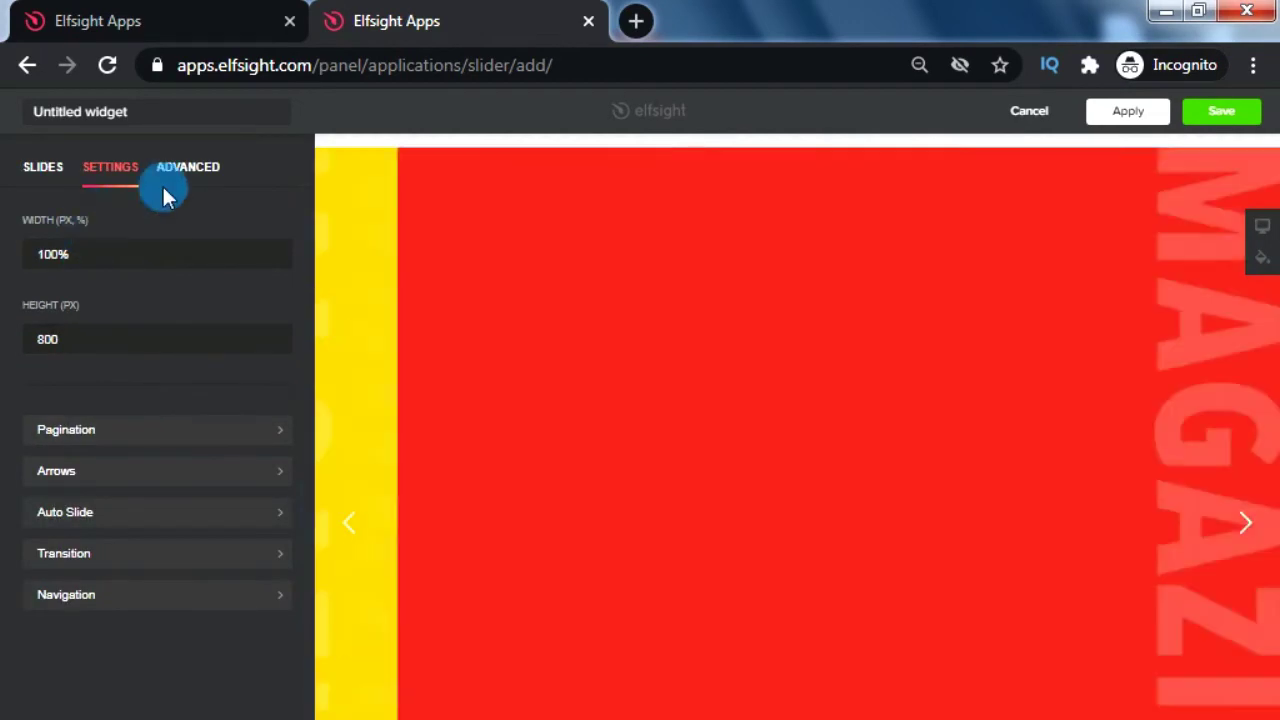
- Leave the Advanced Custom CSS editor empty, then apply and save the slider widget
left_click(190, 168)
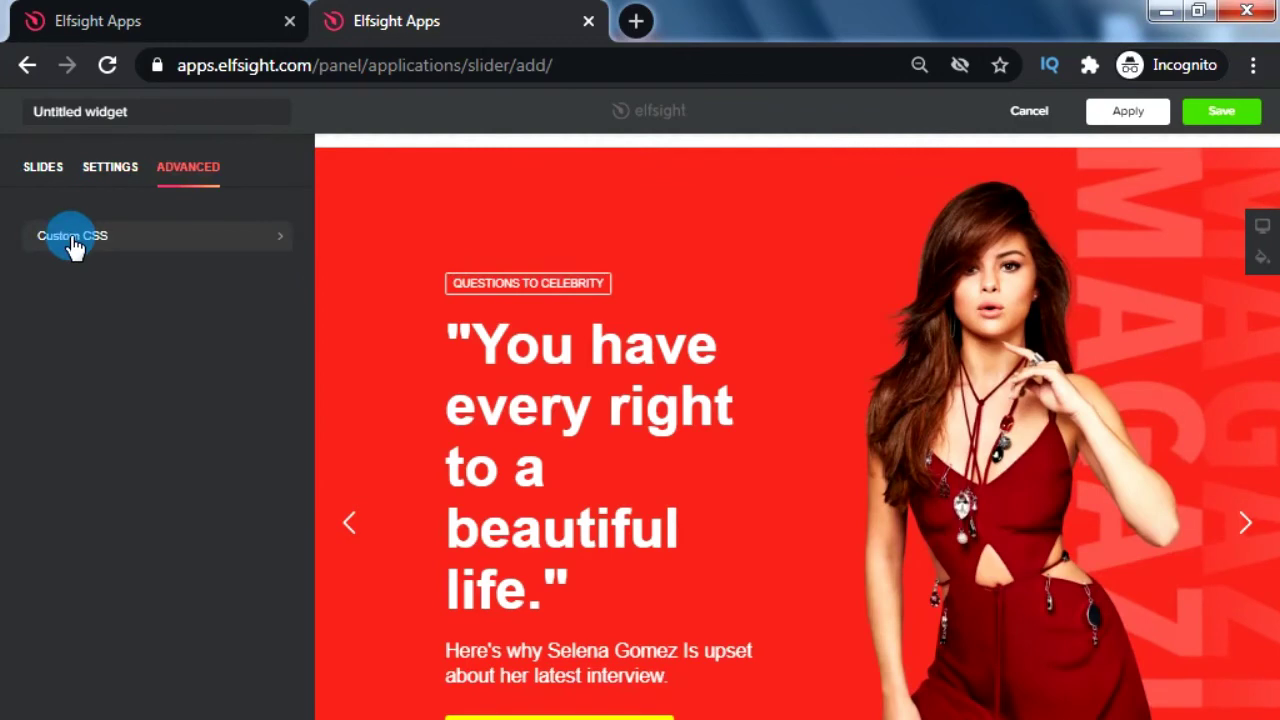
left_click(72, 240)
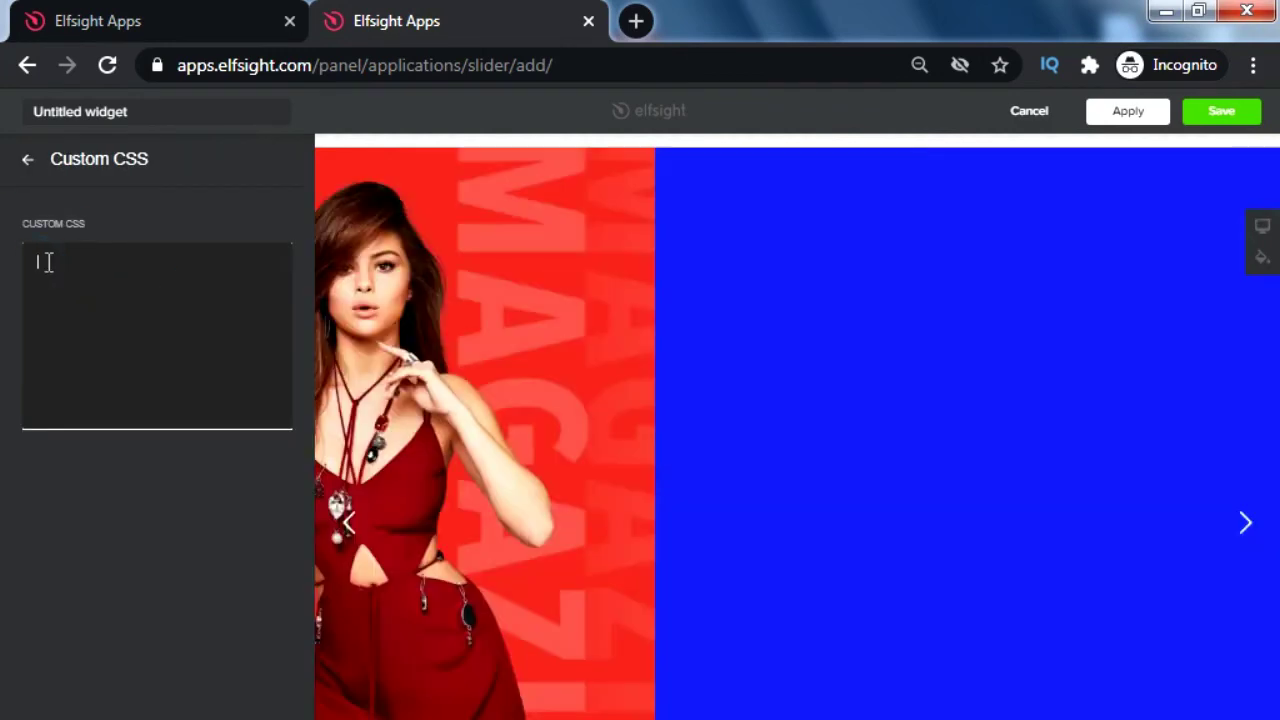
left_click(152, 329)
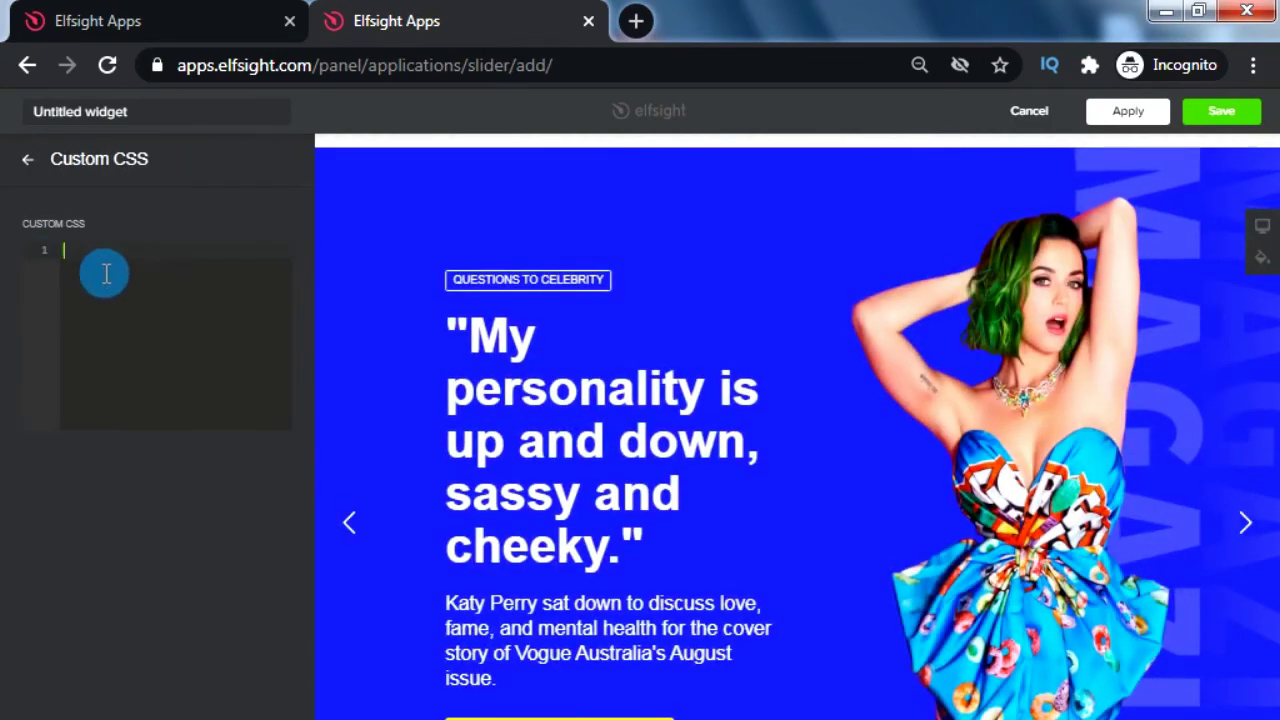
left_click_drag(90, 290, 140, 319)
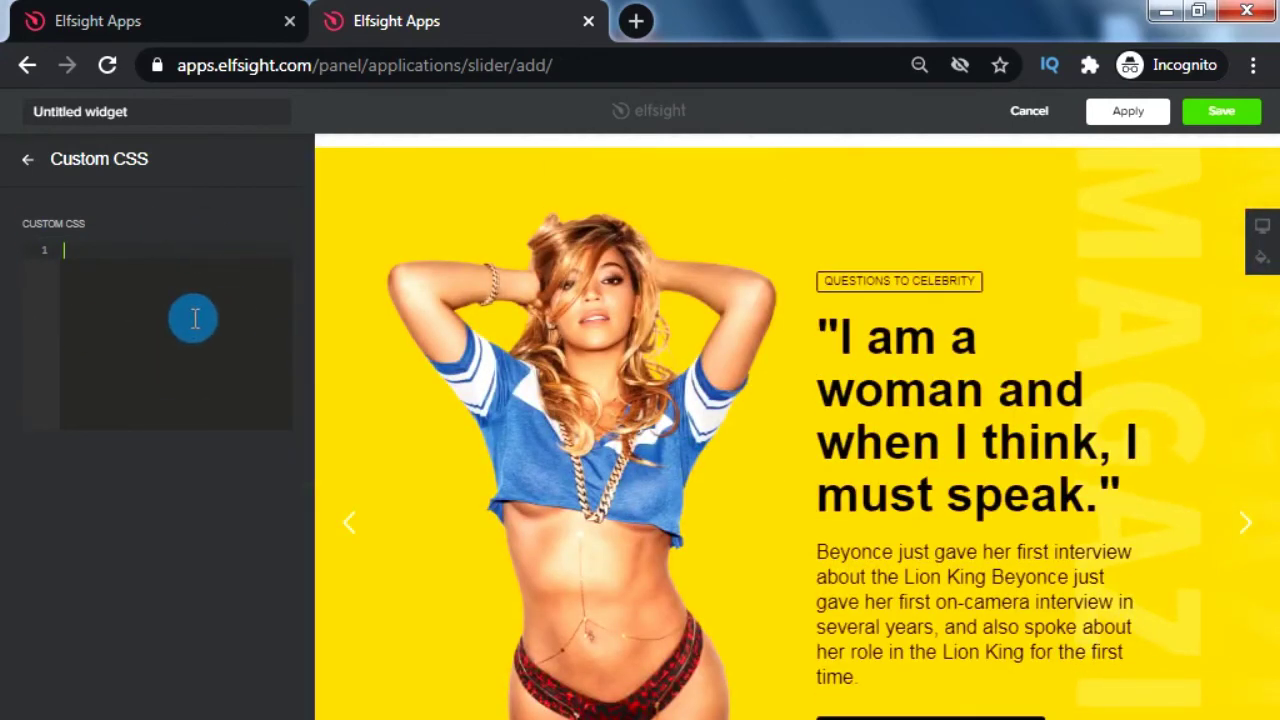
left_click(27, 165)
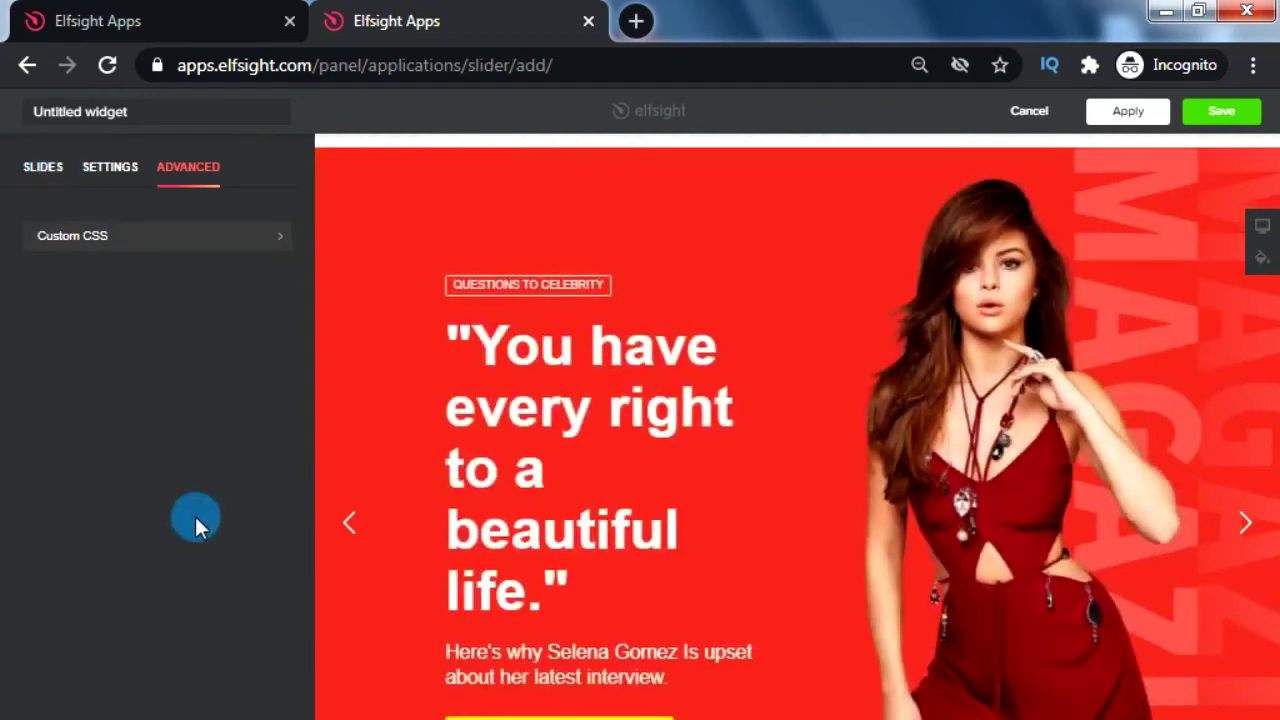
left_click(1120, 111)
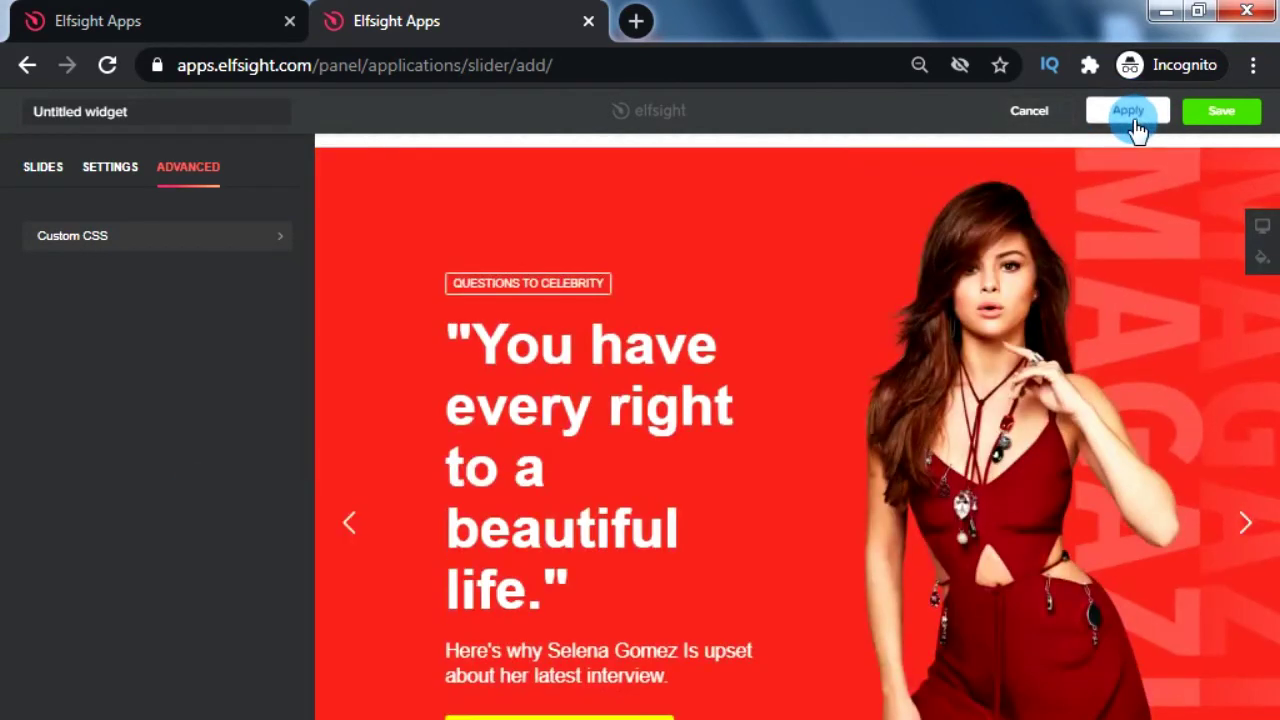
left_click(1222, 111)
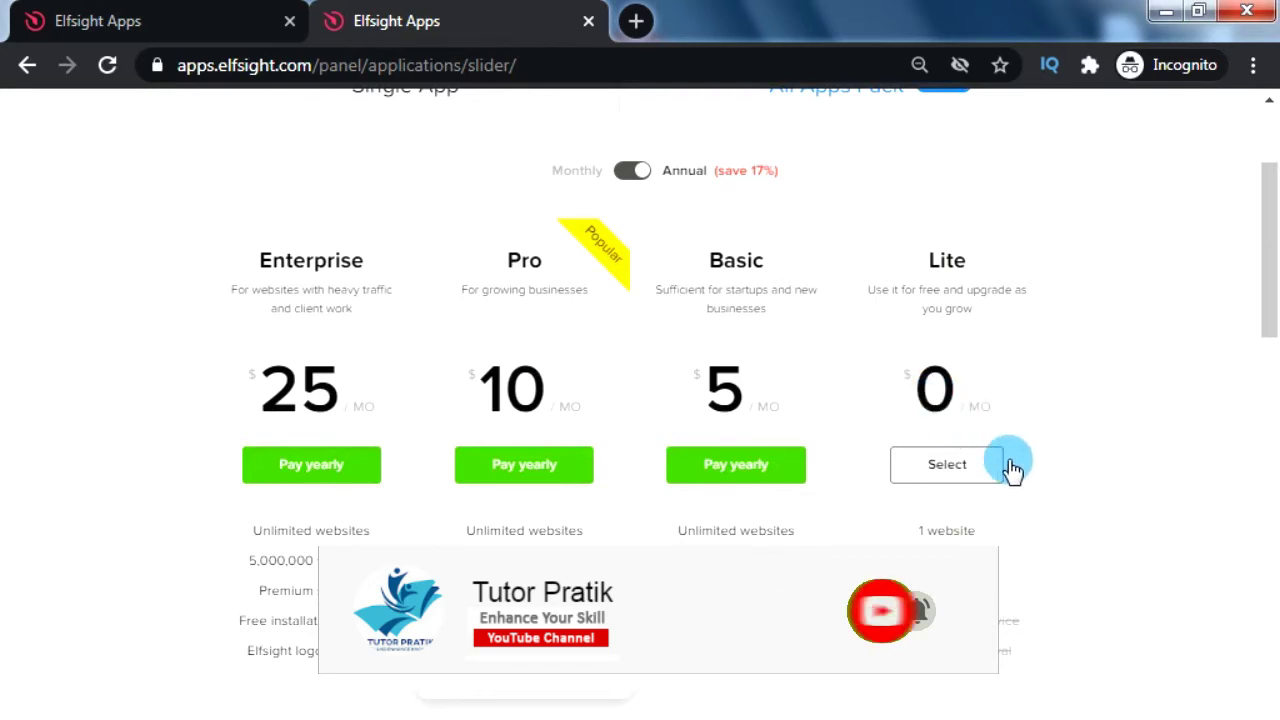
- Select the free Lite plan to continue to the Elfsight dashboard
left_click(915, 466)
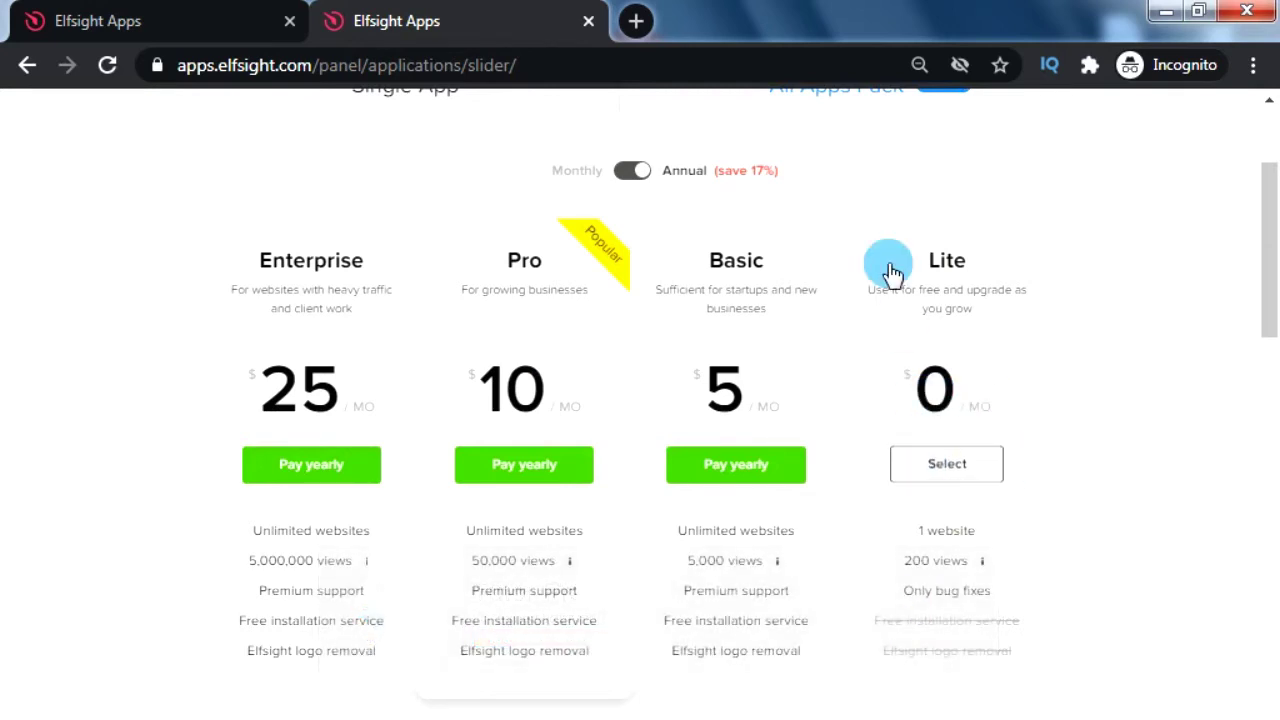
left_click(920, 466)
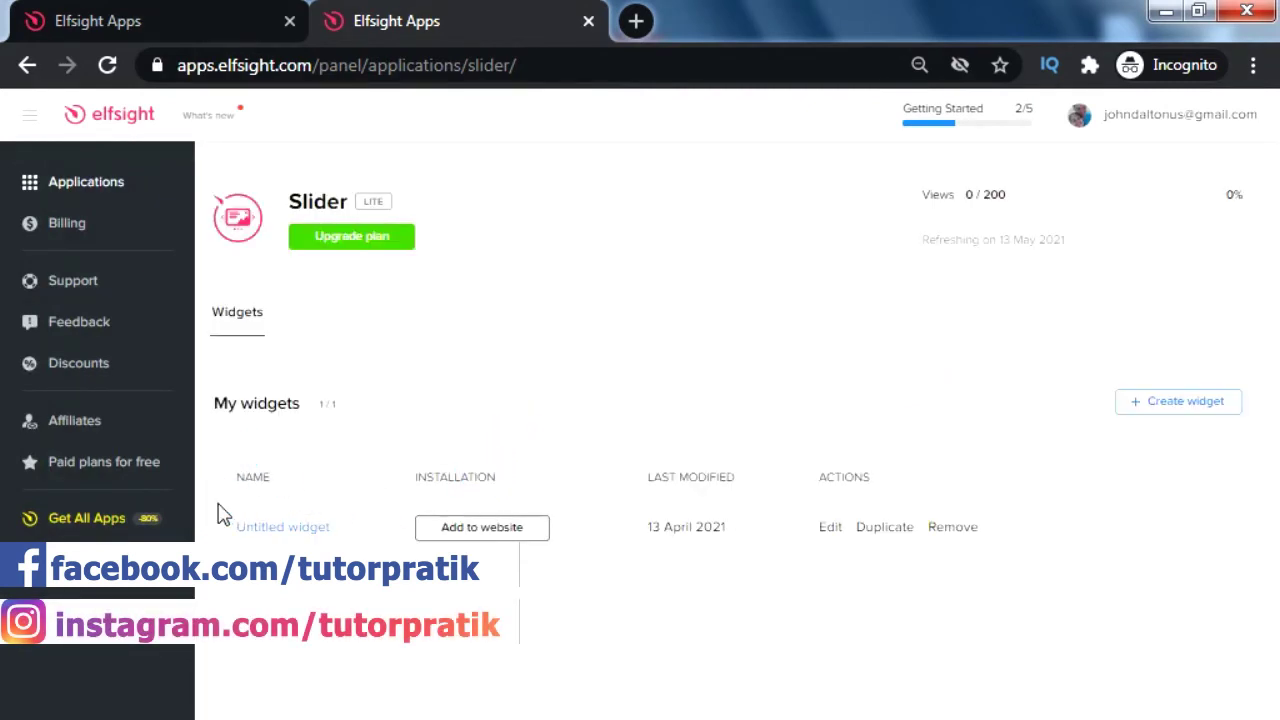
- Copy the Untitled widget's installation code from the My widgets list
left_click_drag(223, 513, 930, 556)
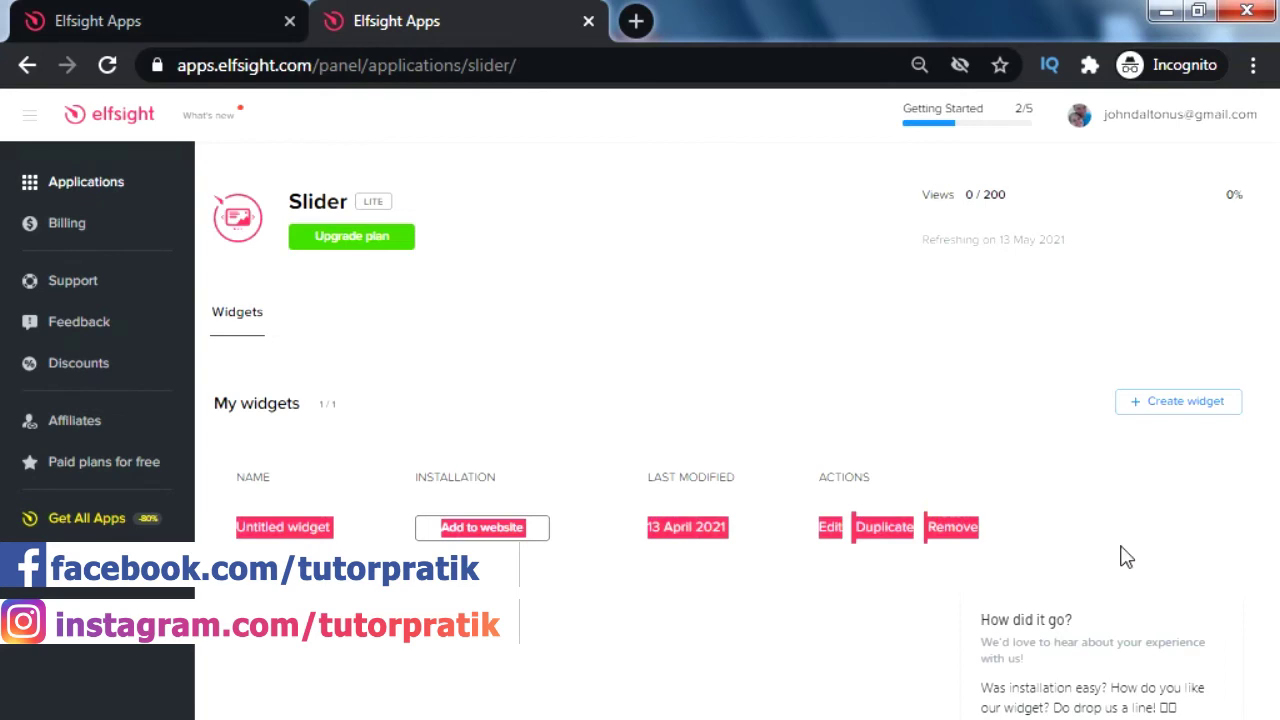
left_click(452, 651)
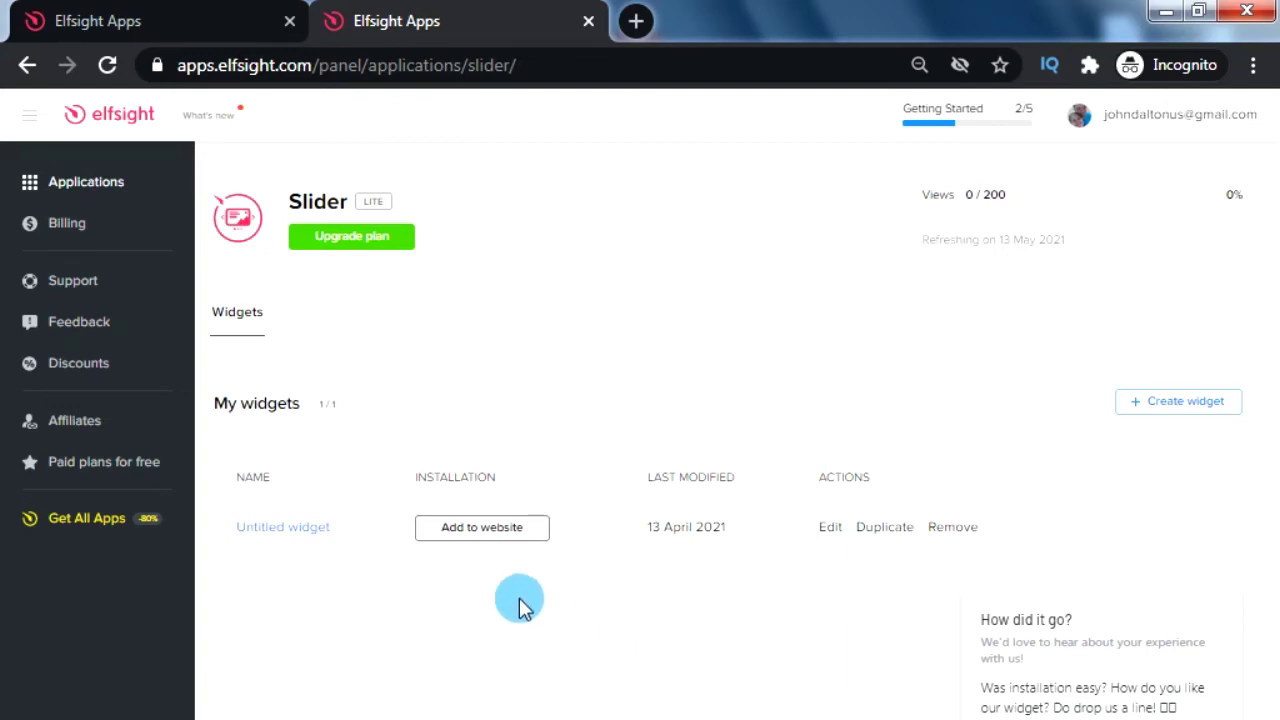
left_click(465, 537)
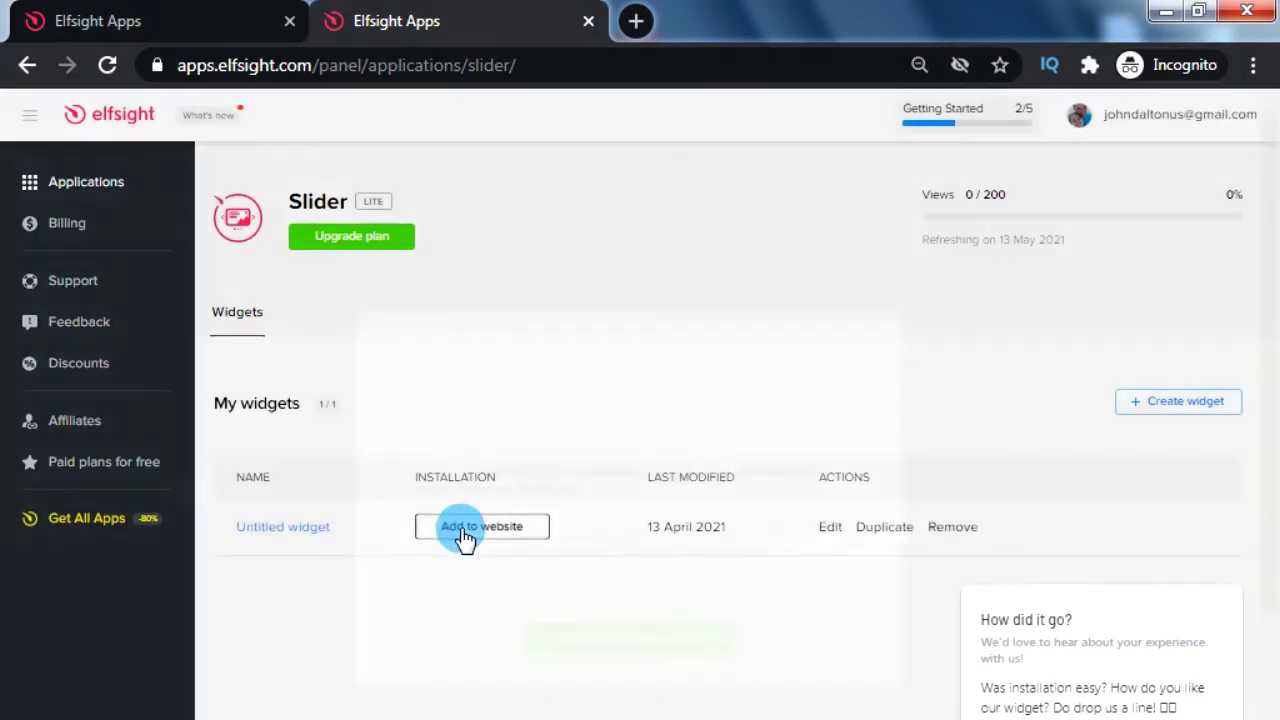
left_click(530, 522)
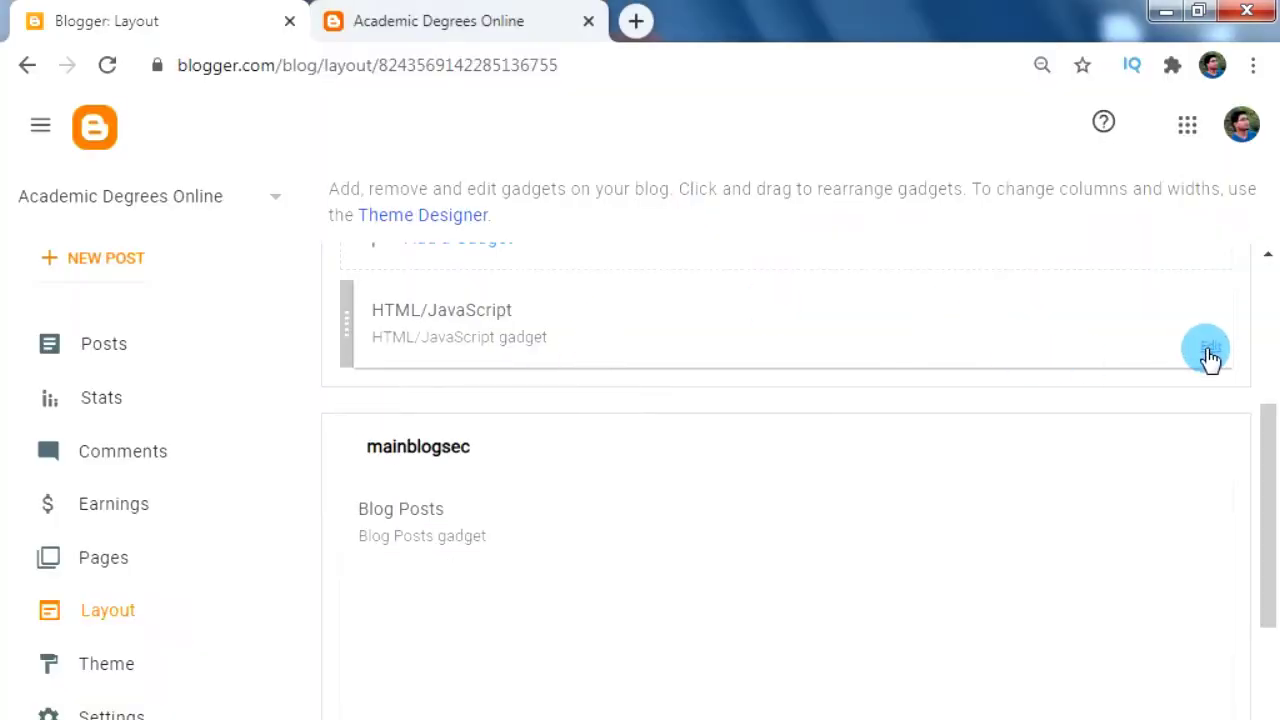
- Swap the HTML/JavaScript gadget's slideshow code for the pasted Elfsight snippet and save
left_click(1209, 350)
left_click(343, 522)
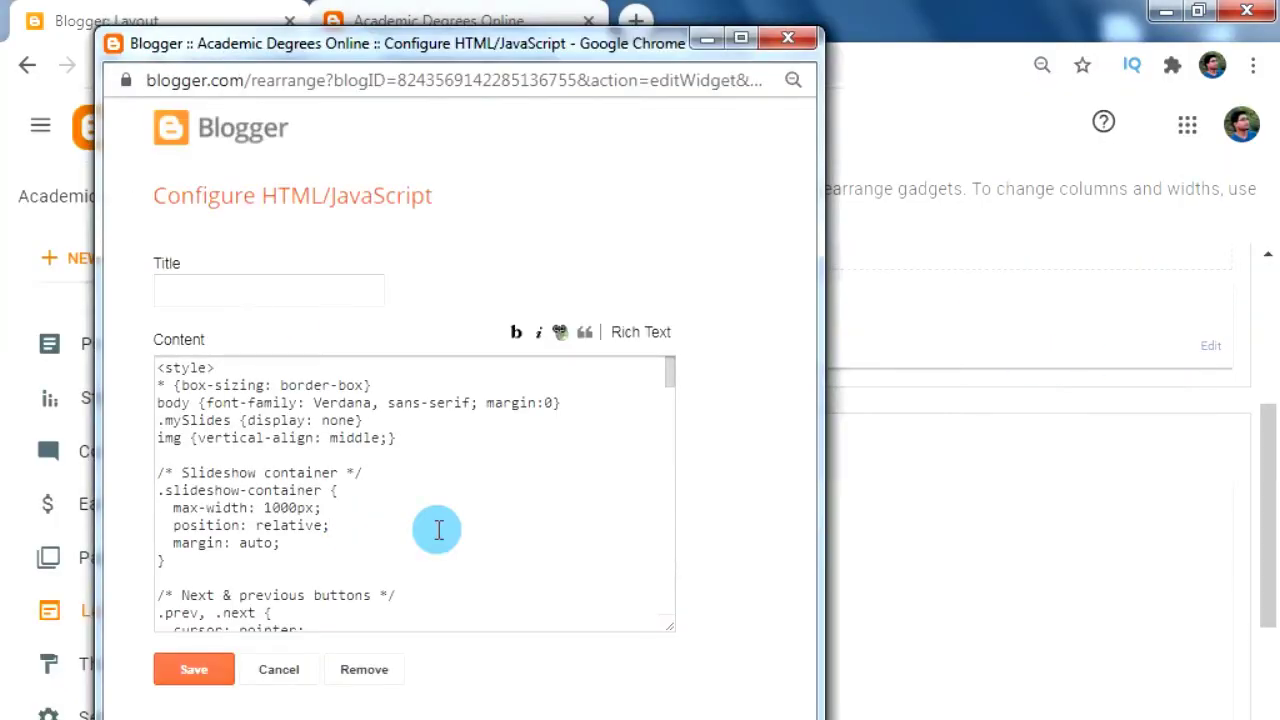
key("ctrl+a")
key("BackSpace")
type("<script src=\"https://apps.elfsight.com/p/platform.js\" defer></script> <div class=\"elfsight-app-aaaeea8c-3b03-4cd2-b3cd-4a81027482ad\"></div>")
left_click(190, 676)
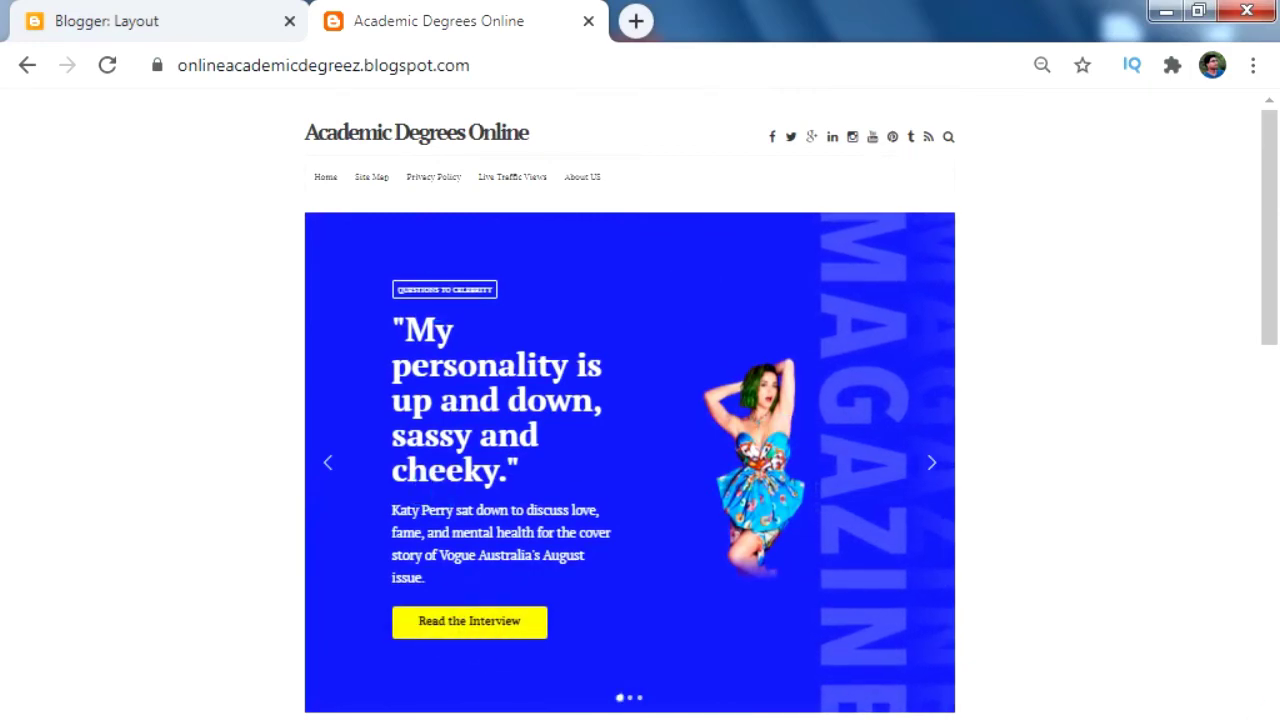
scroll(1014, 449, "down", 10)
scroll(1000, 449, "down", 5)
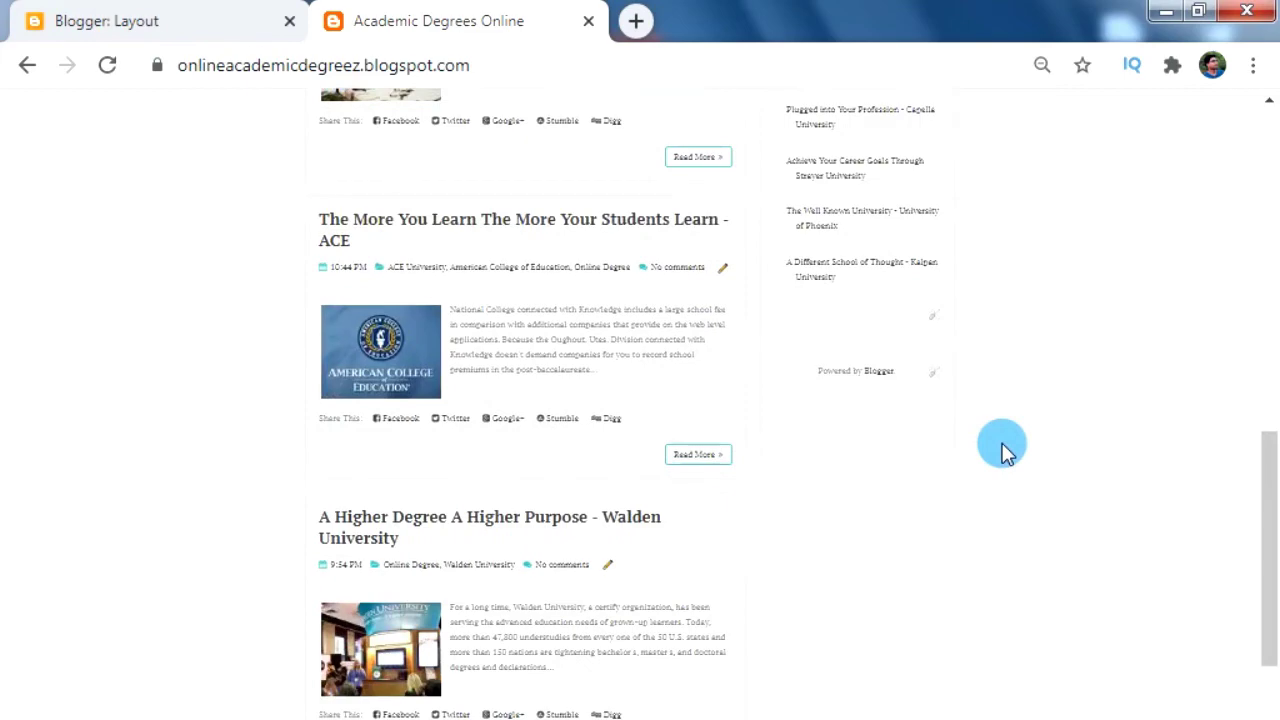
left_click(706, 457)
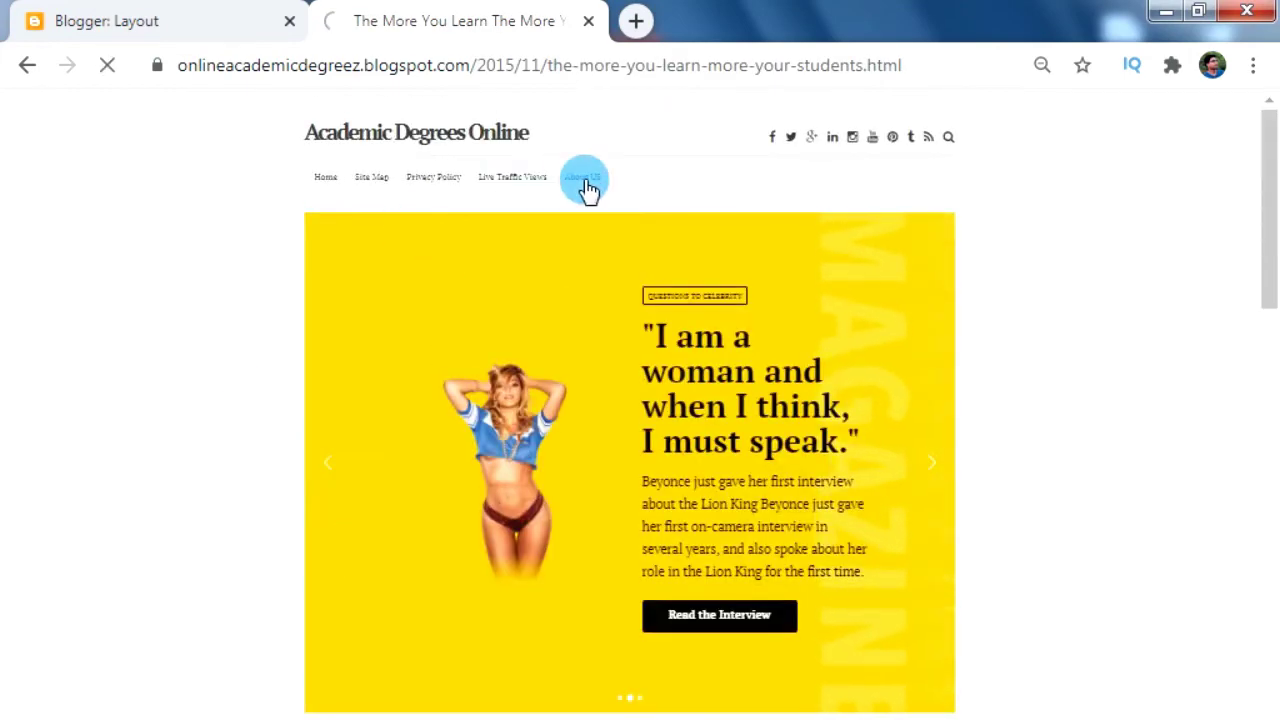
left_click(587, 183)
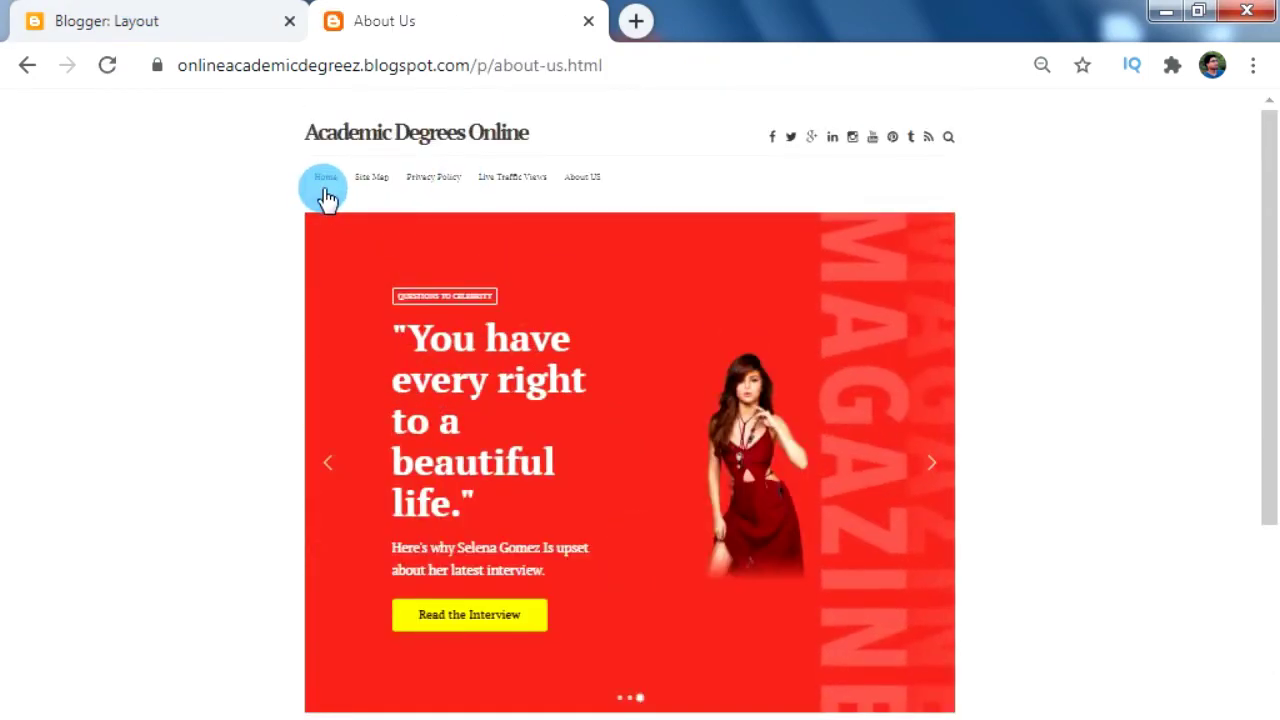
left_click(326, 182)
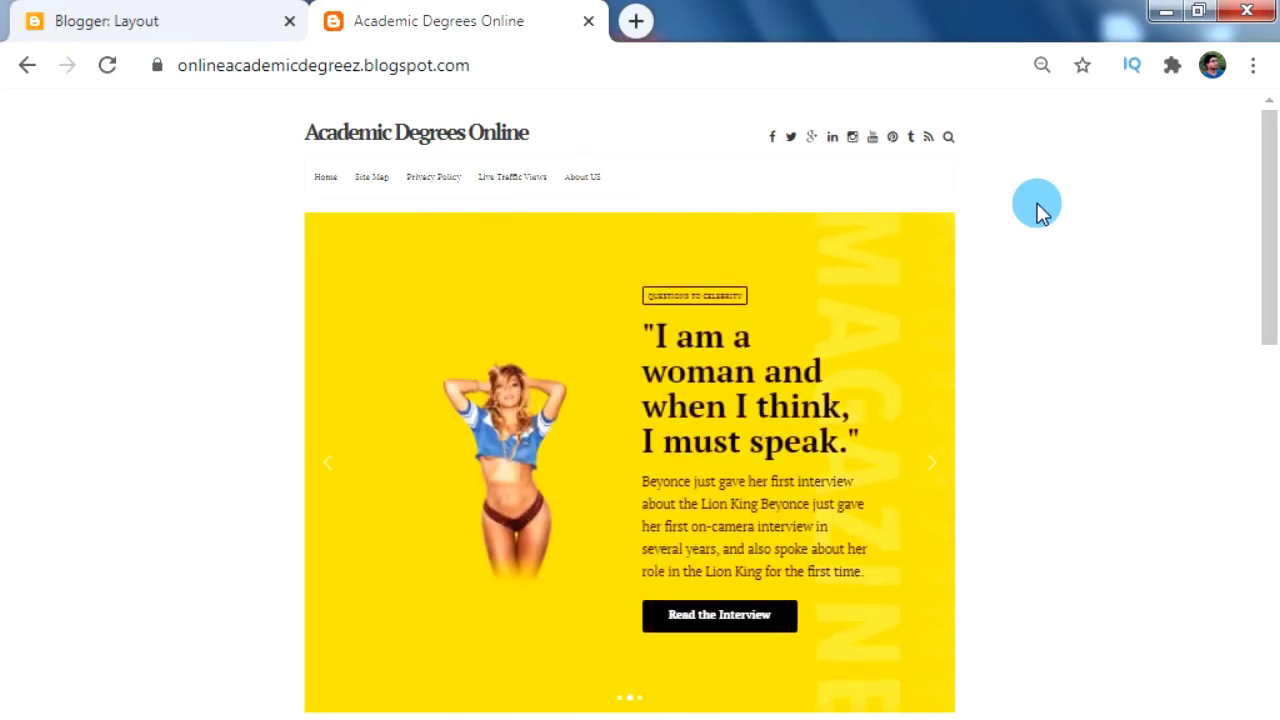
- Open the blog theme's Edit HTML code editor from the Theme page
left_click(140, 10)
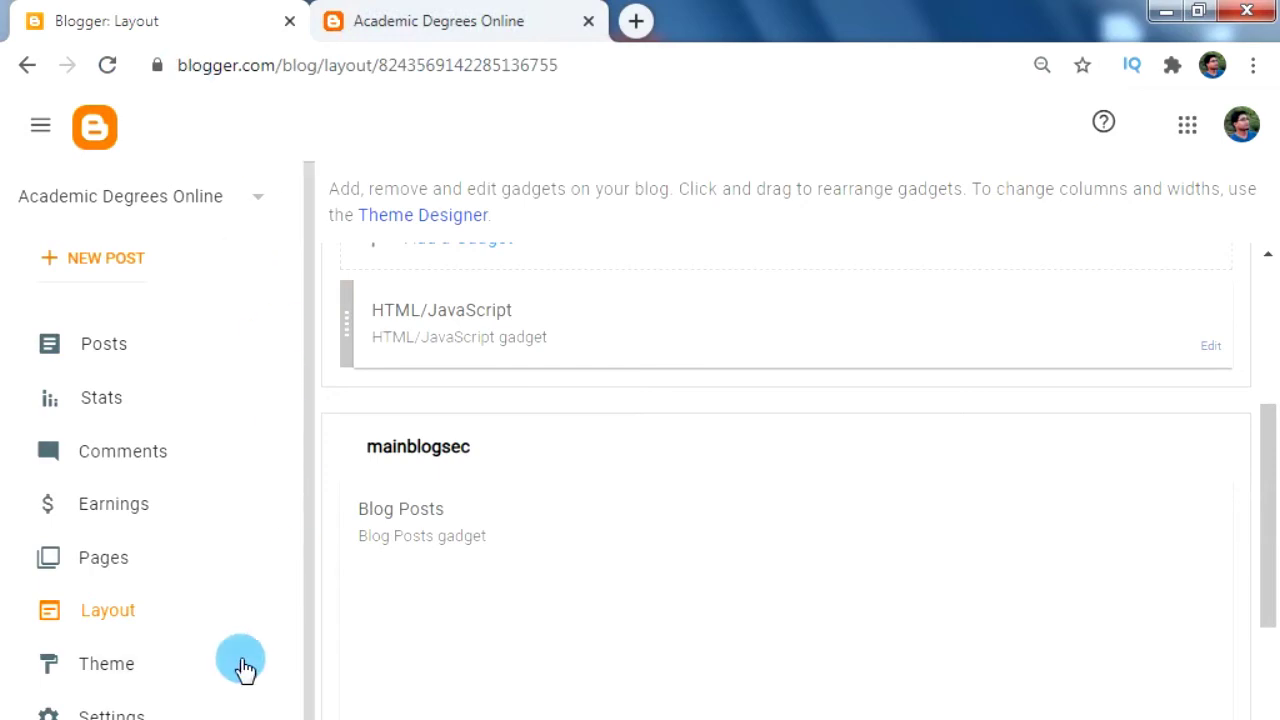
left_click(96, 664)
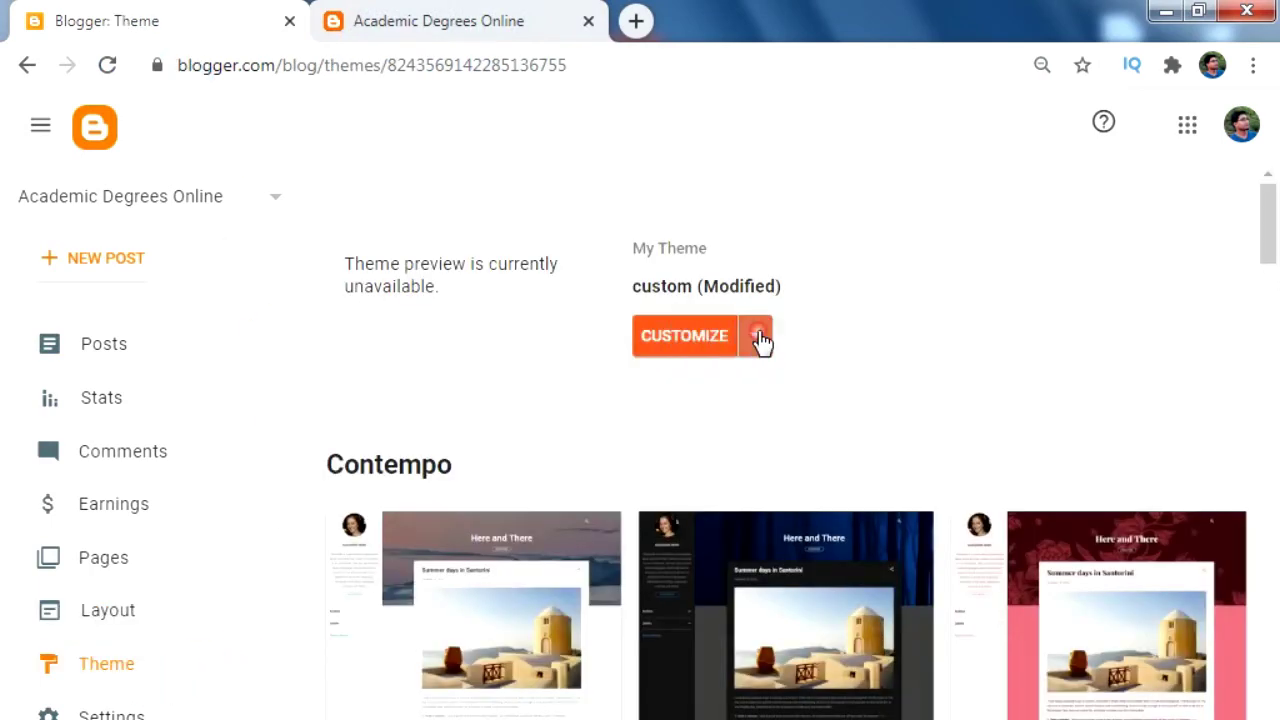
left_click(760, 340)
left_click(462, 520)
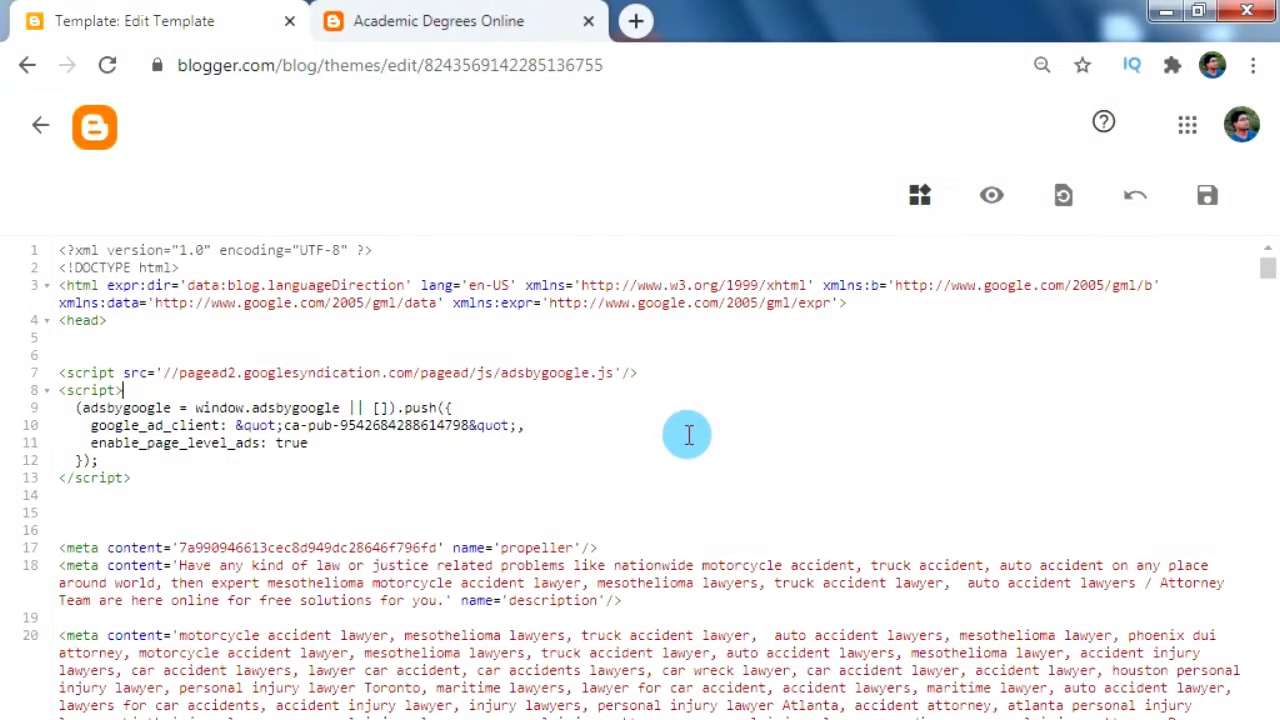
- Search the theme code for "about us" and place the caret on that menu link
key("ctrl+f")
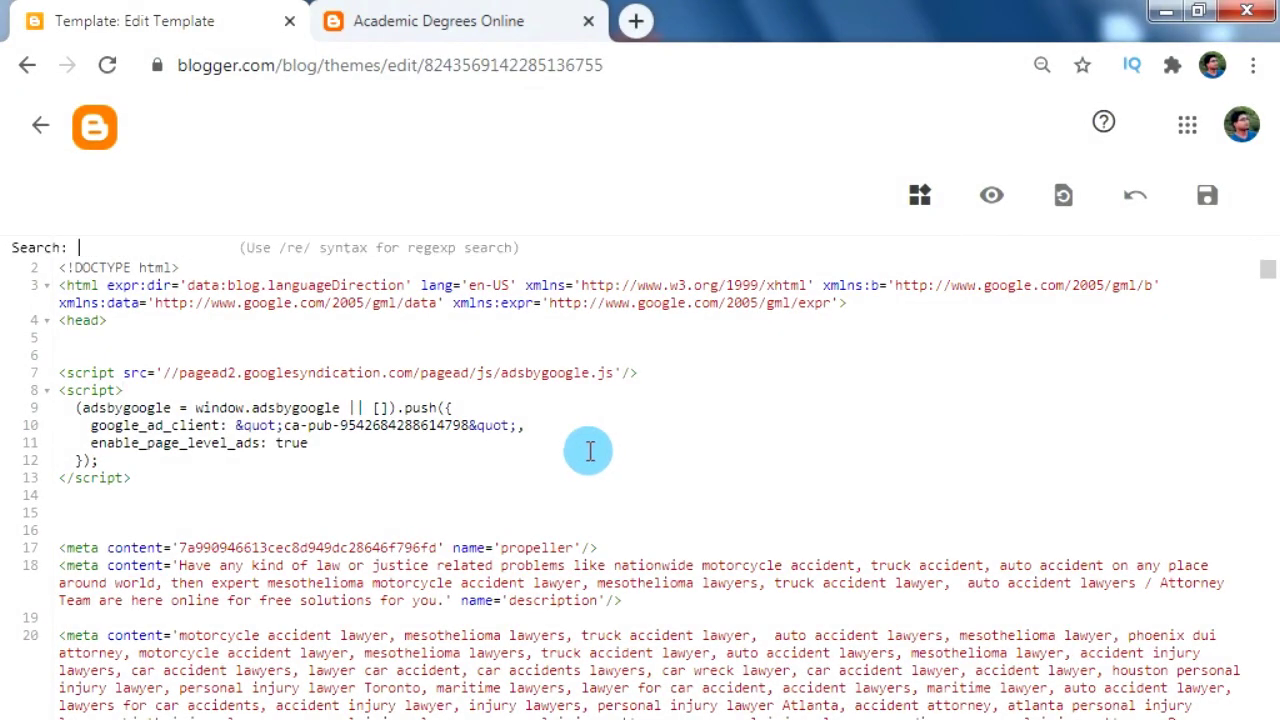
type("about us")
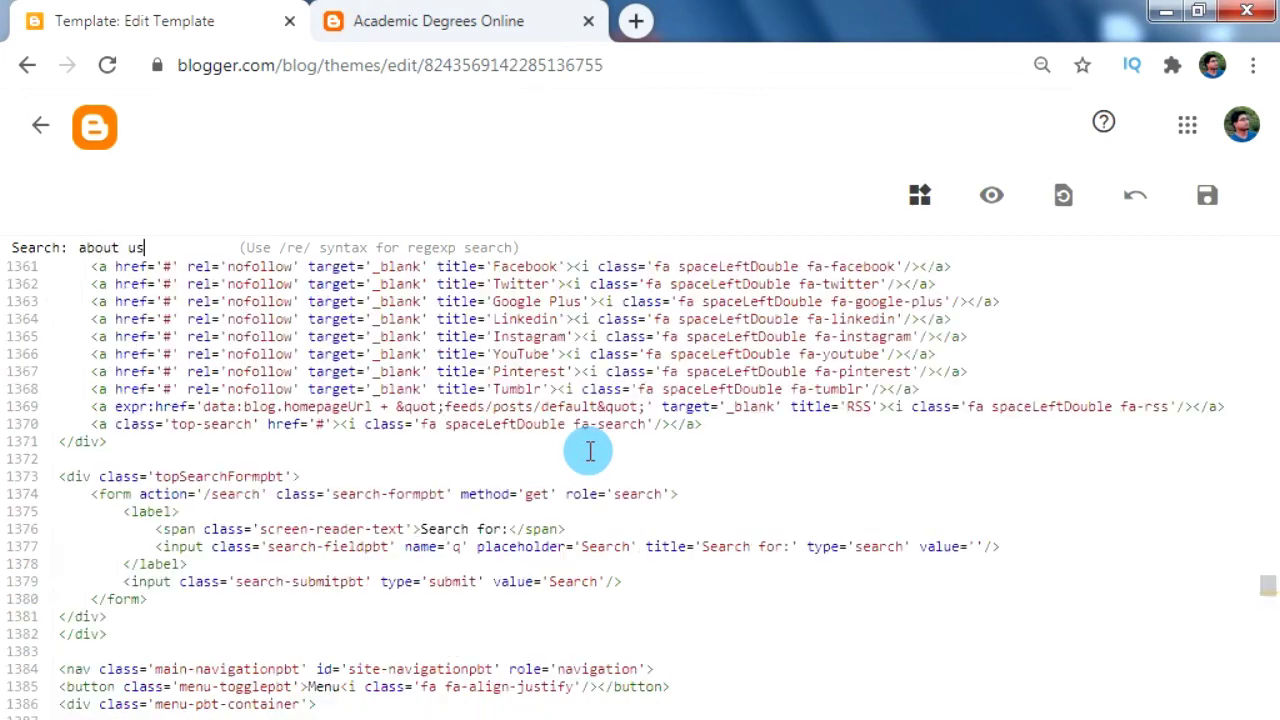
key("Return")
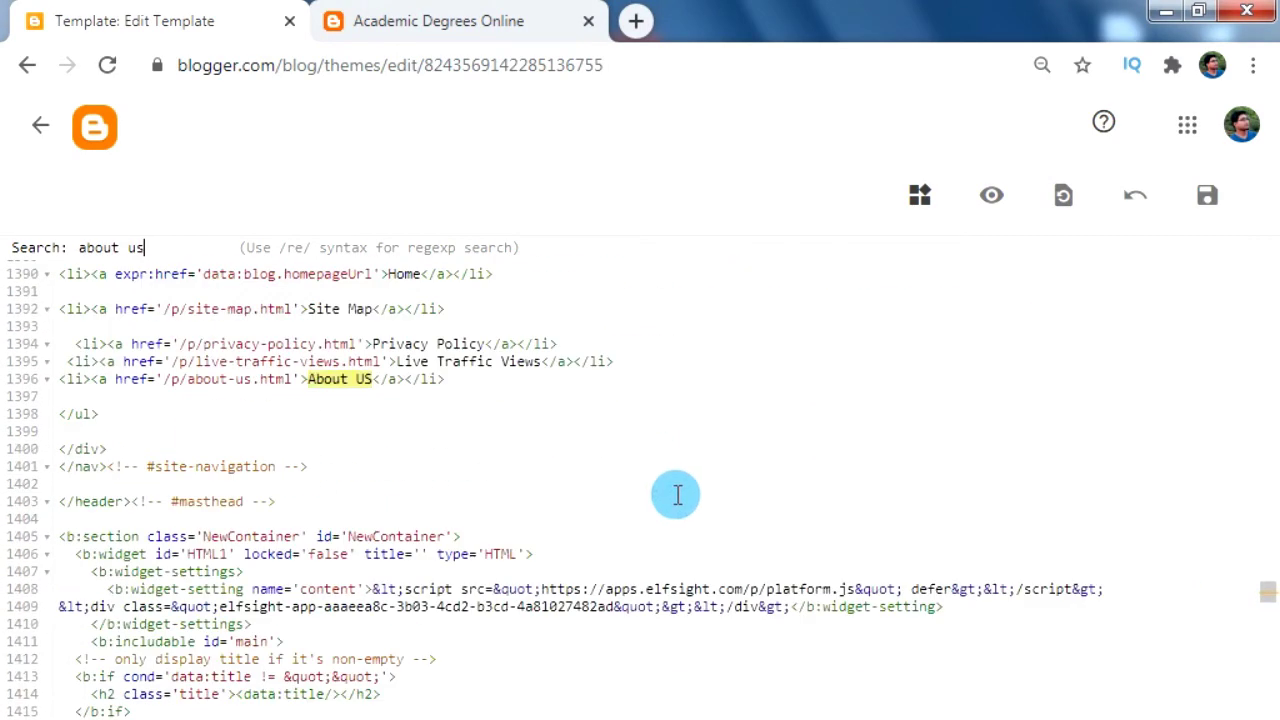
left_click(316, 379)
- Locate the spot right after the masthead's closing </header> tag
left_click_drag(452, 378, 255, 372)
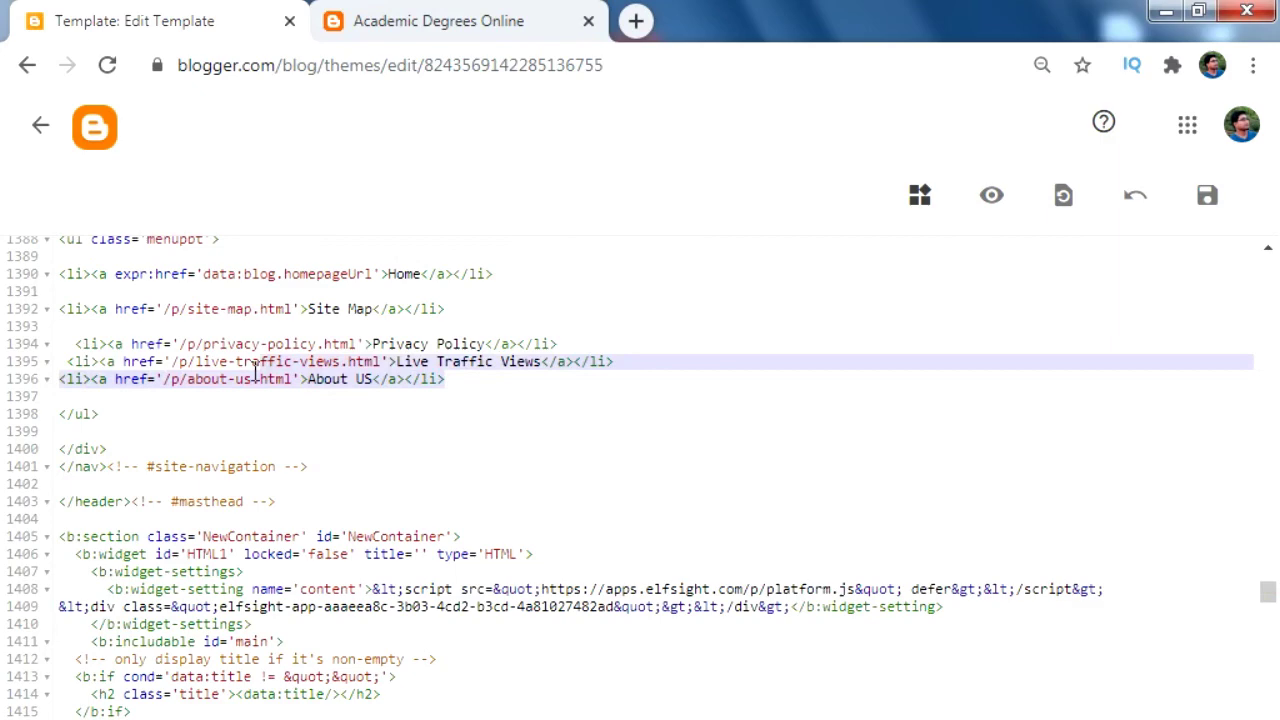
left_click_drag(56, 368, 60, 343)
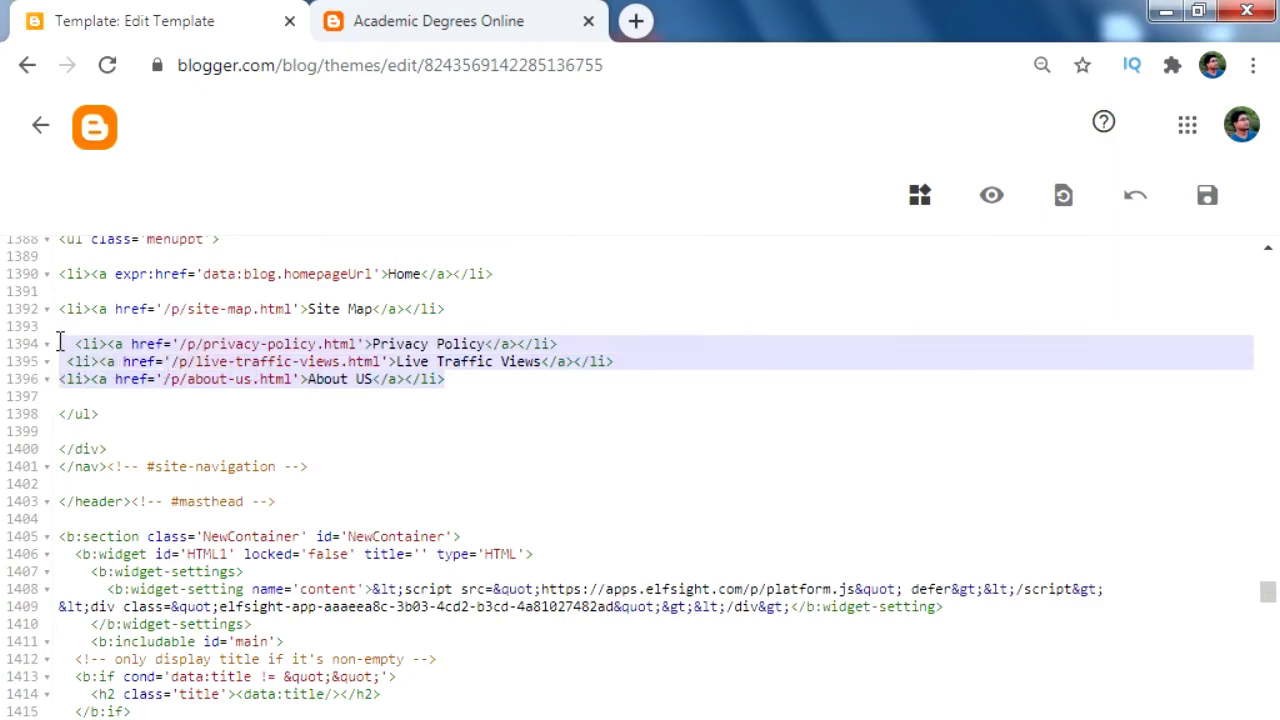
left_click(443, 397)
scroll(230, 403, "down", 3)
scroll(230, 403, "up", 2)
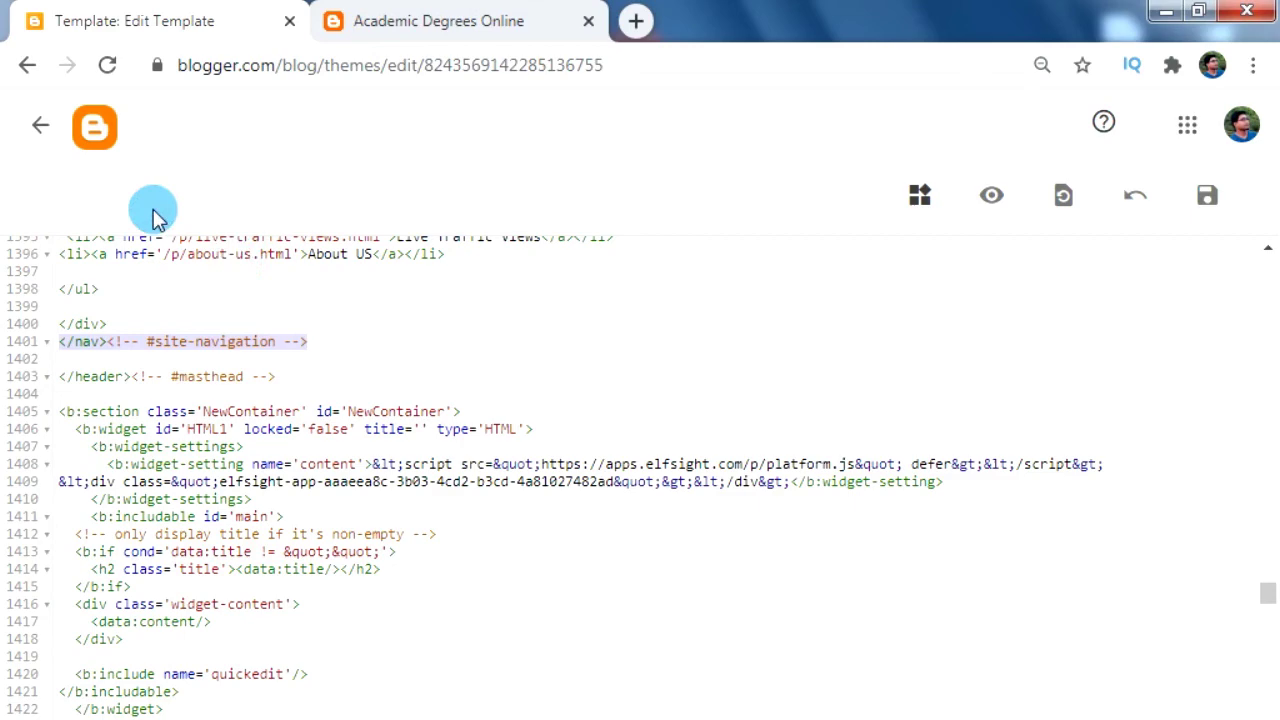
left_click(310, 370)
- Type a <b:if cond='data:view.isHomepage'> block with a blank line inside
key("Return")
key("Return")
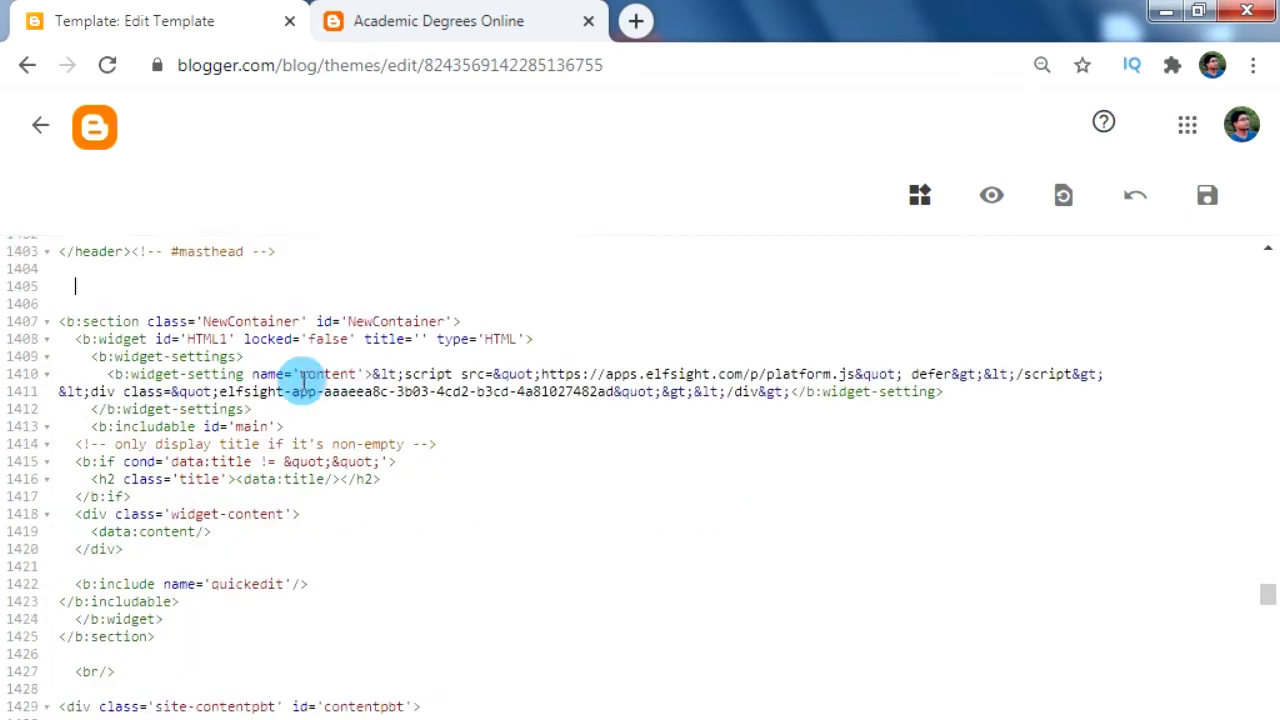
key("ctrl+plus")
key("ctrl+plus")
key("ctrl+plus")
scroll(280, 515, "down", 2)
type("<b:if cond=")
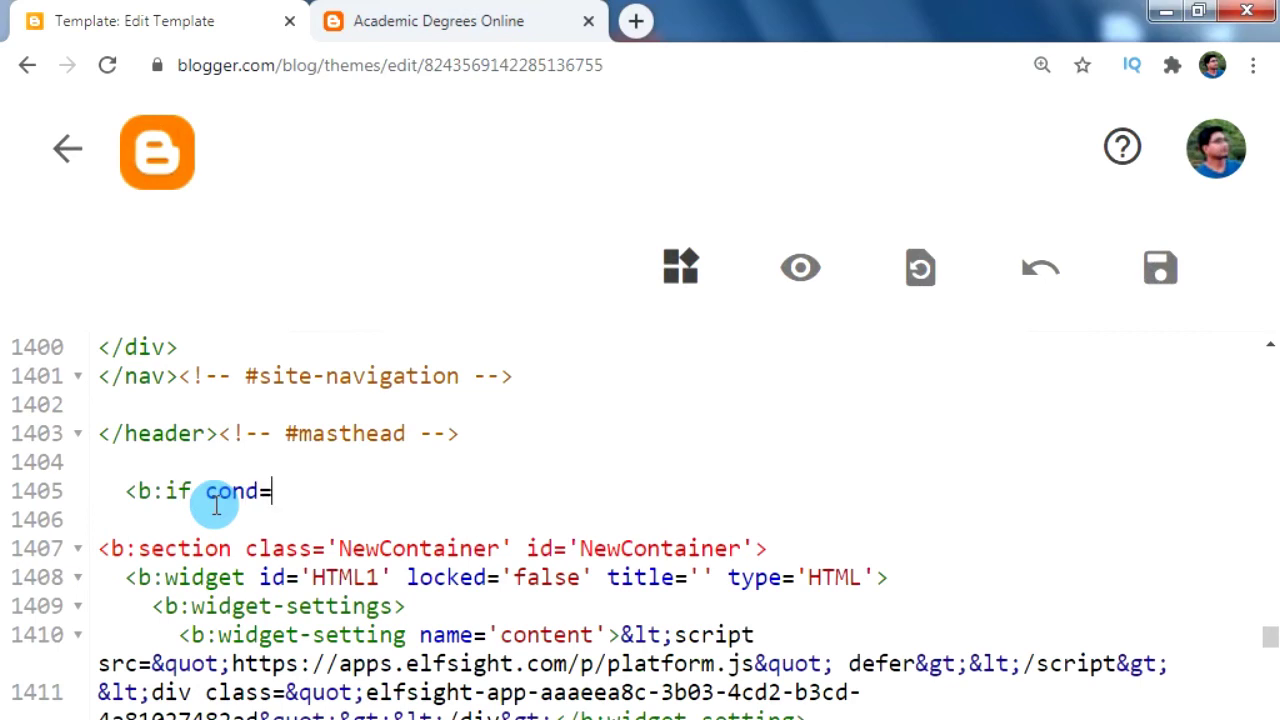
type("'data:view.is")
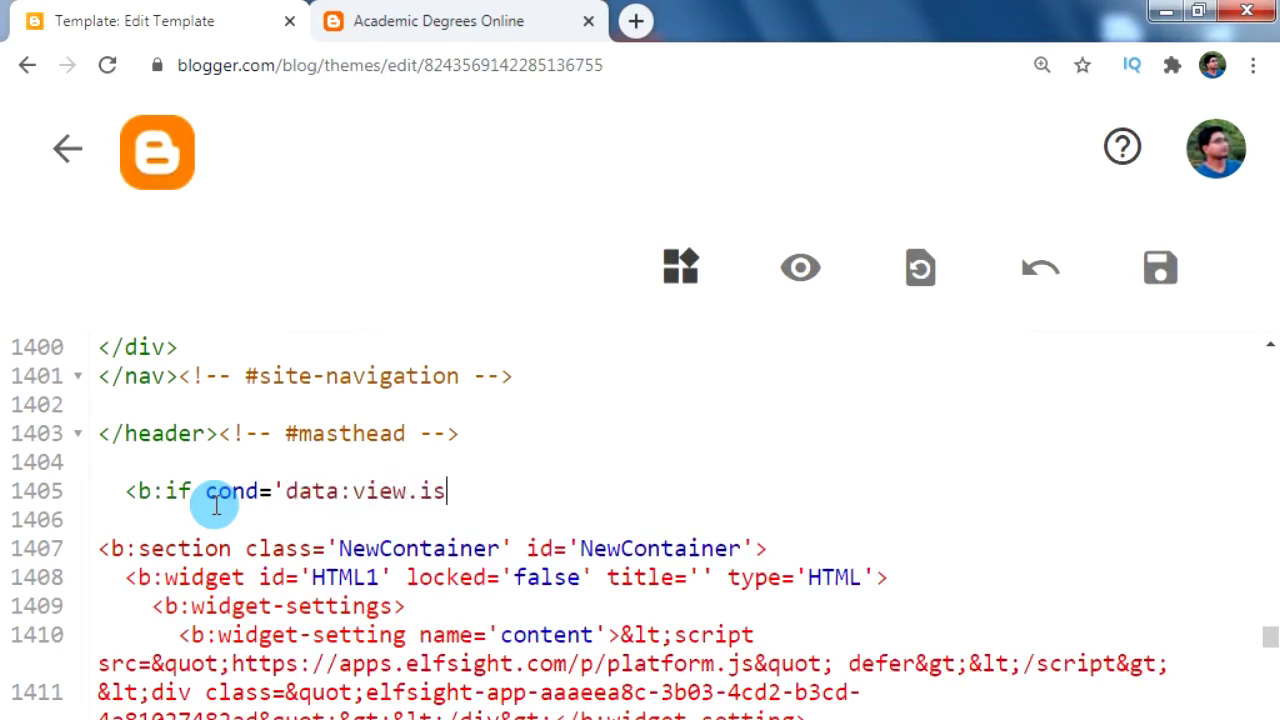
type("'>")
key("Return")
type("</b:if>")
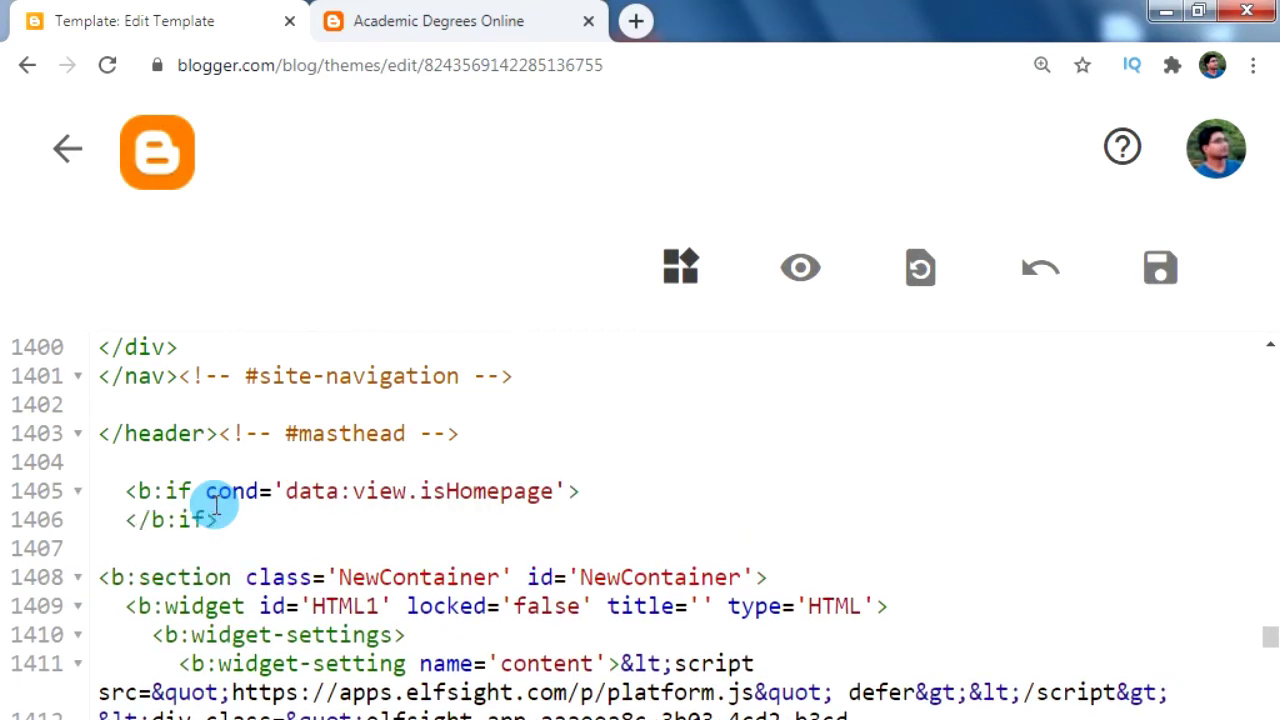
key("Return")
- Paste the Elfsight slider code inside the condition and save the theme
left_click(705, 680)
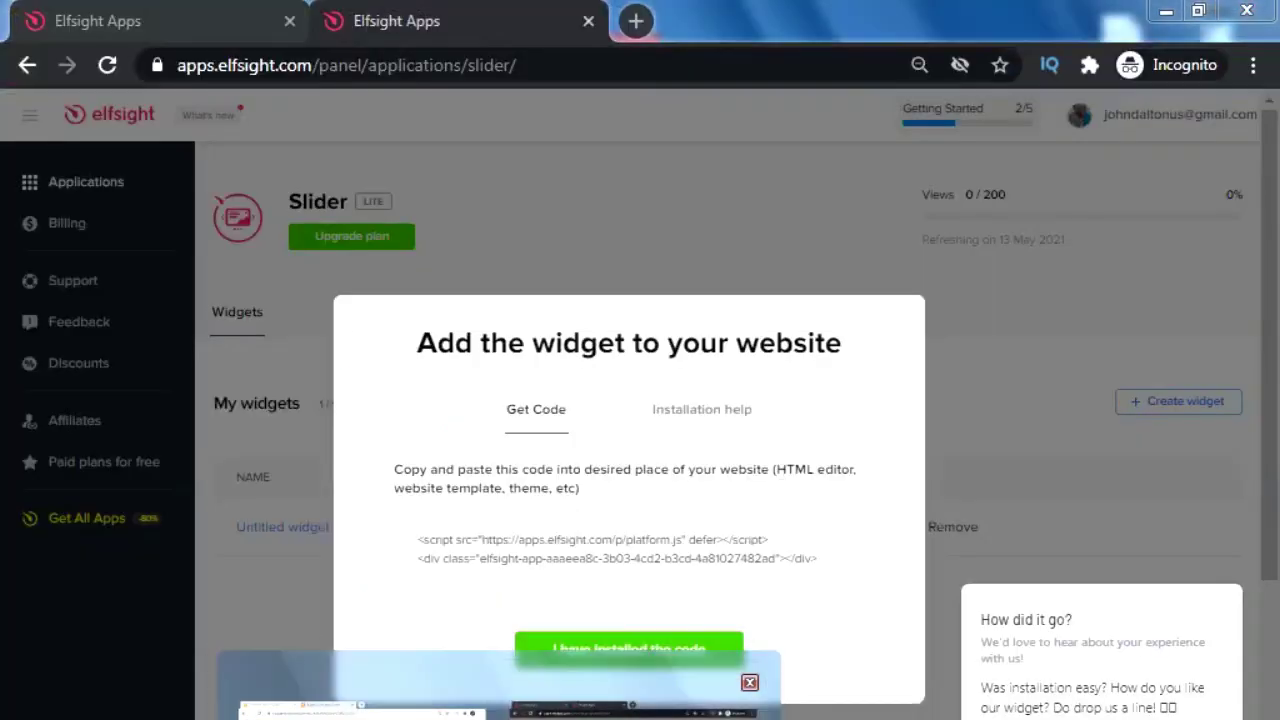
left_click(558, 548)
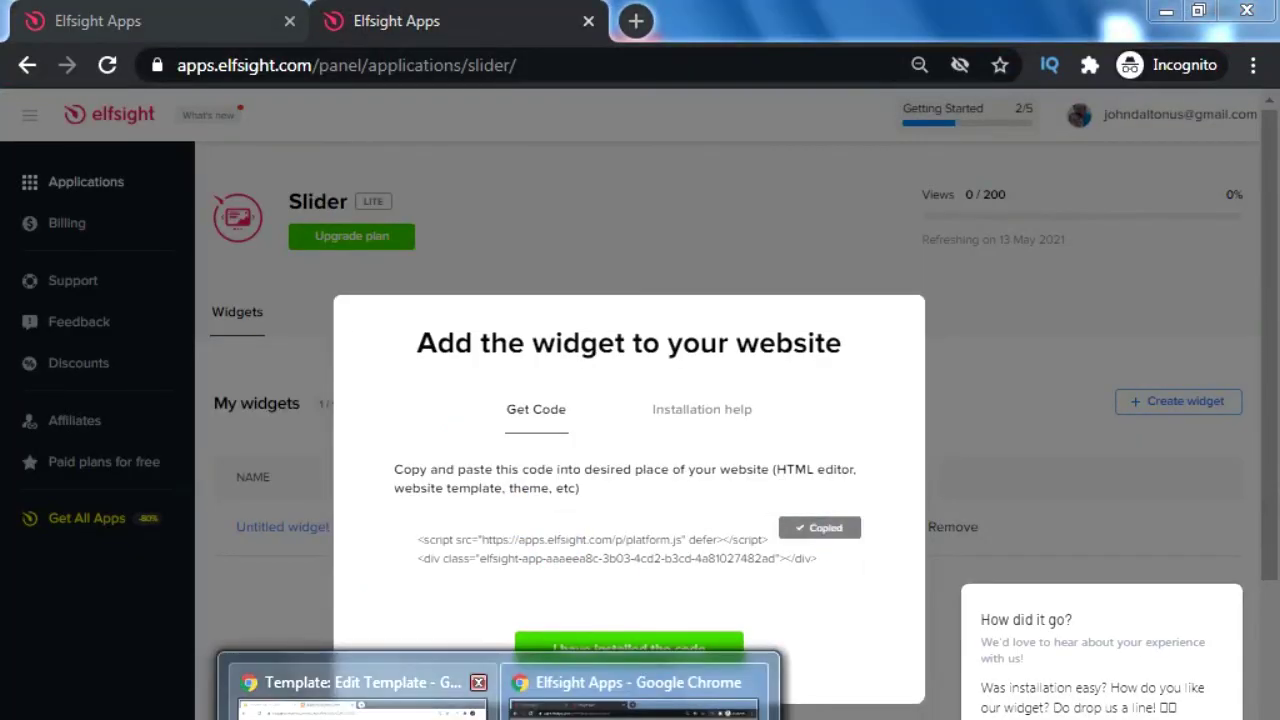
left_click(330, 690)
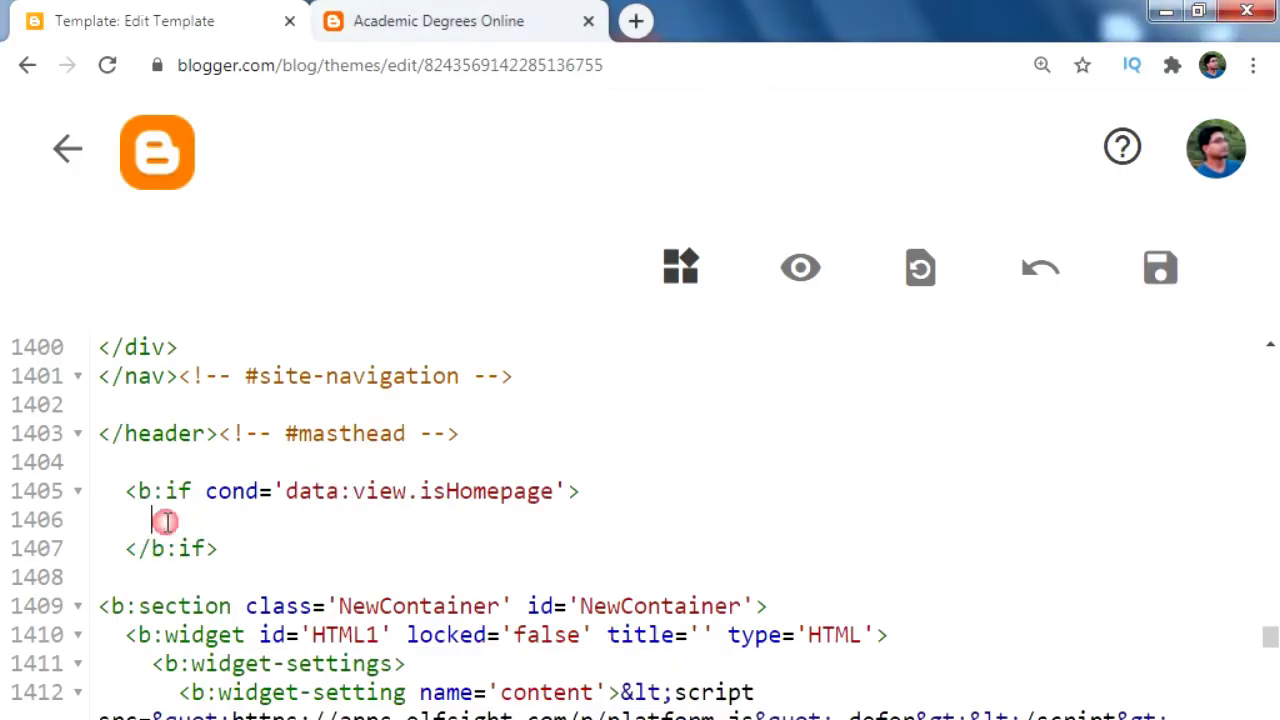
type("<script src=\"https://apps.elfsight.com/p/platform.js\" defer></script> <div class=\"elfsight-app-aaaeea8c-3b03-4cd2-b3cd-4a81027482ad\"></div>")
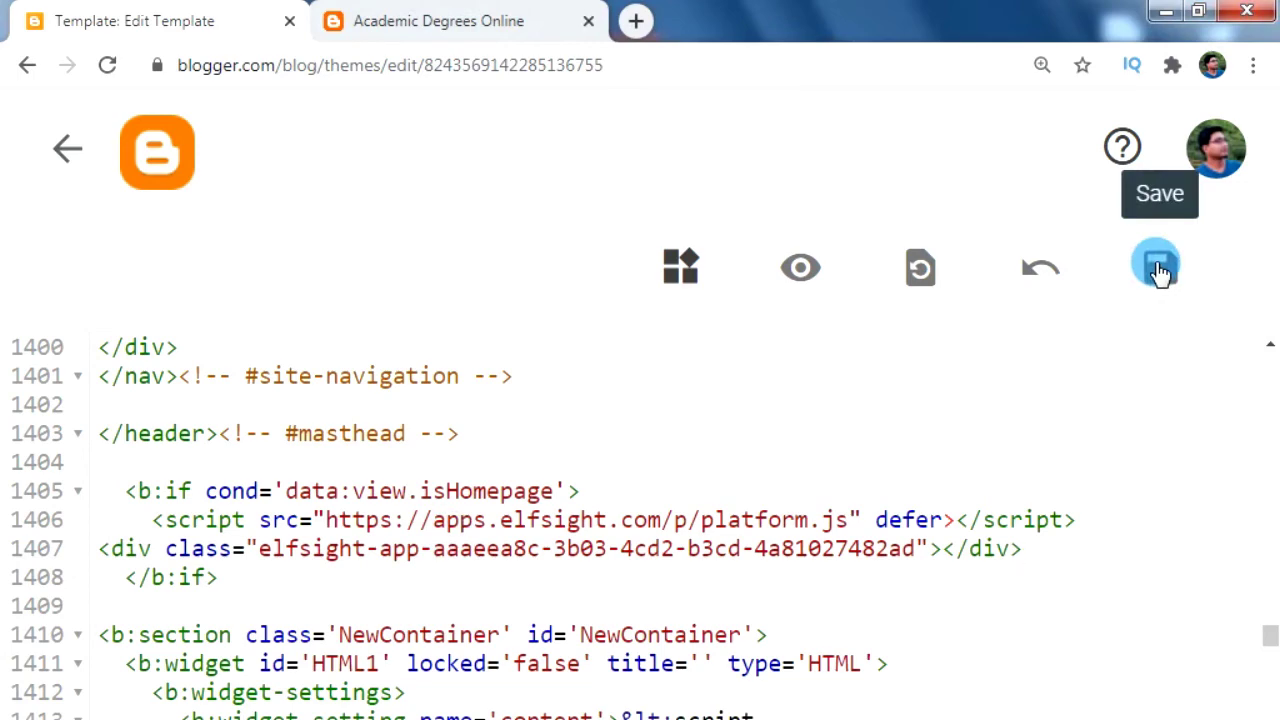
left_click(1158, 268)
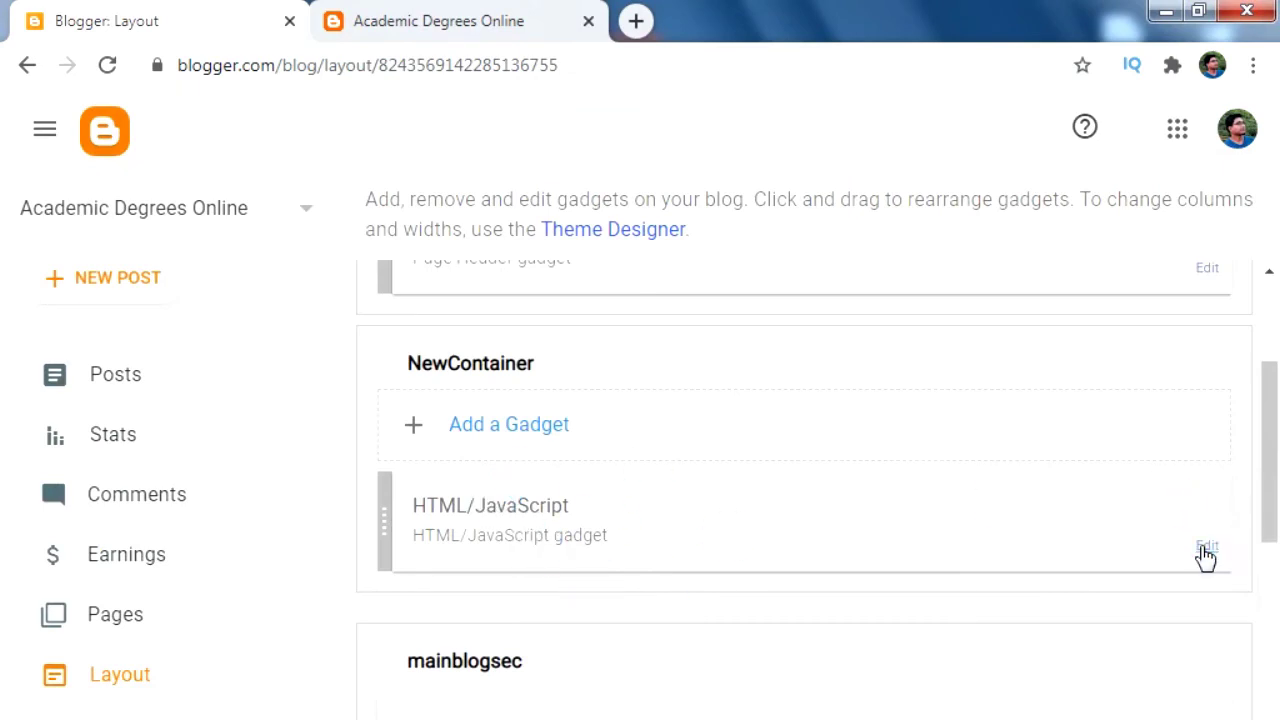
- Remove the HTML/JavaScript gadget with the slider code from the layout
left_click(1205, 548)
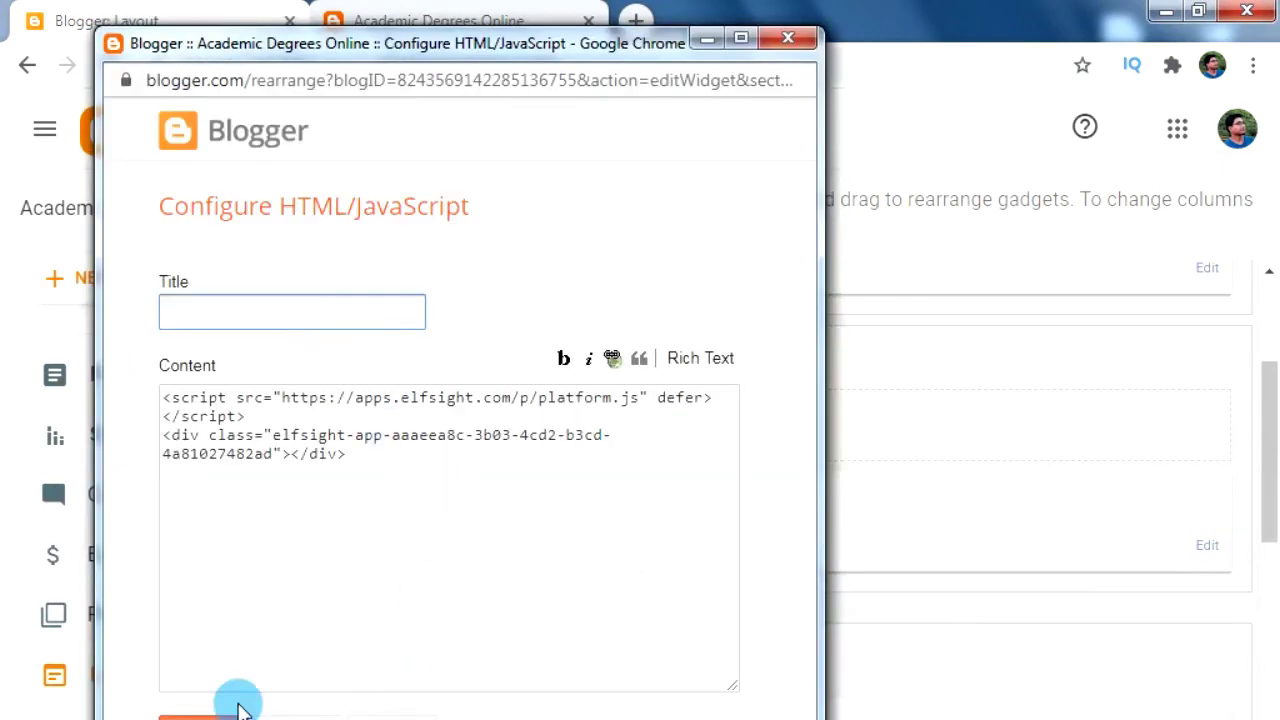
left_click(393, 714)
left_click(578, 258)
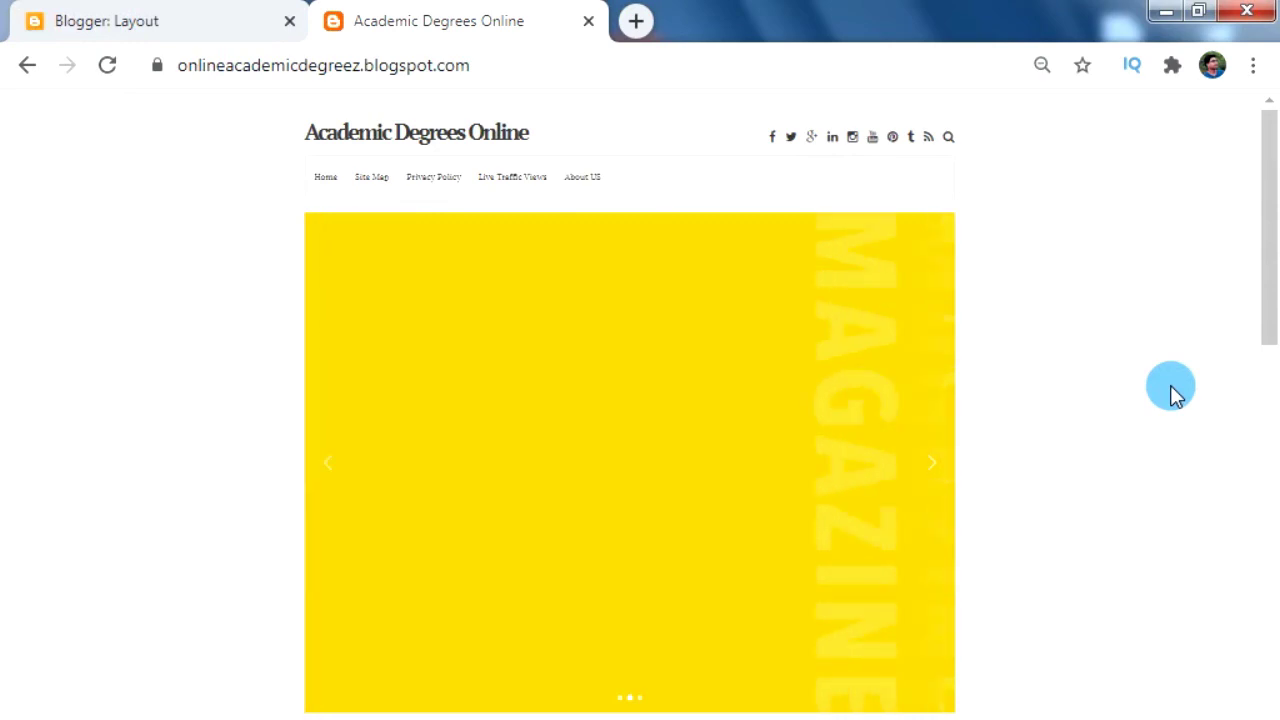
- Visit the concordia university label page, then Privacy Policy, then Home
scroll(1183, 432, "down", 1)
scroll(1160, 451, "down", 5)
scroll(1097, 460, "down", 1)
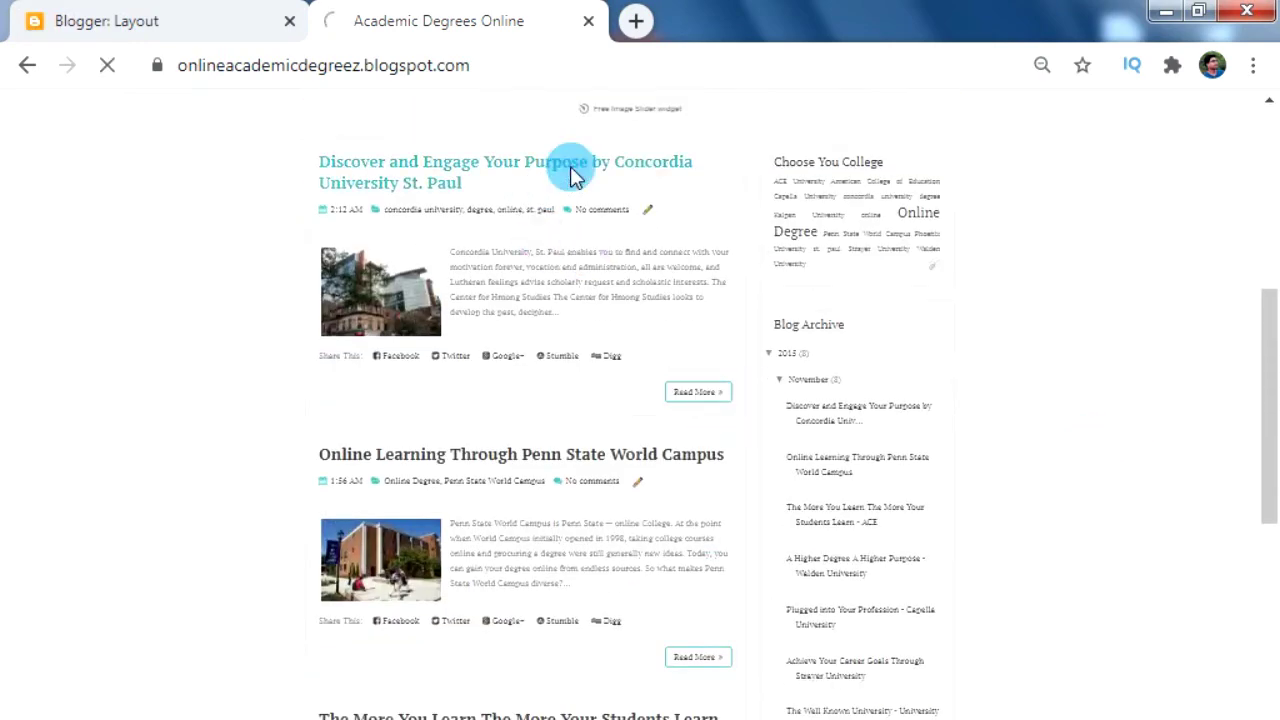
left_click(968, 384)
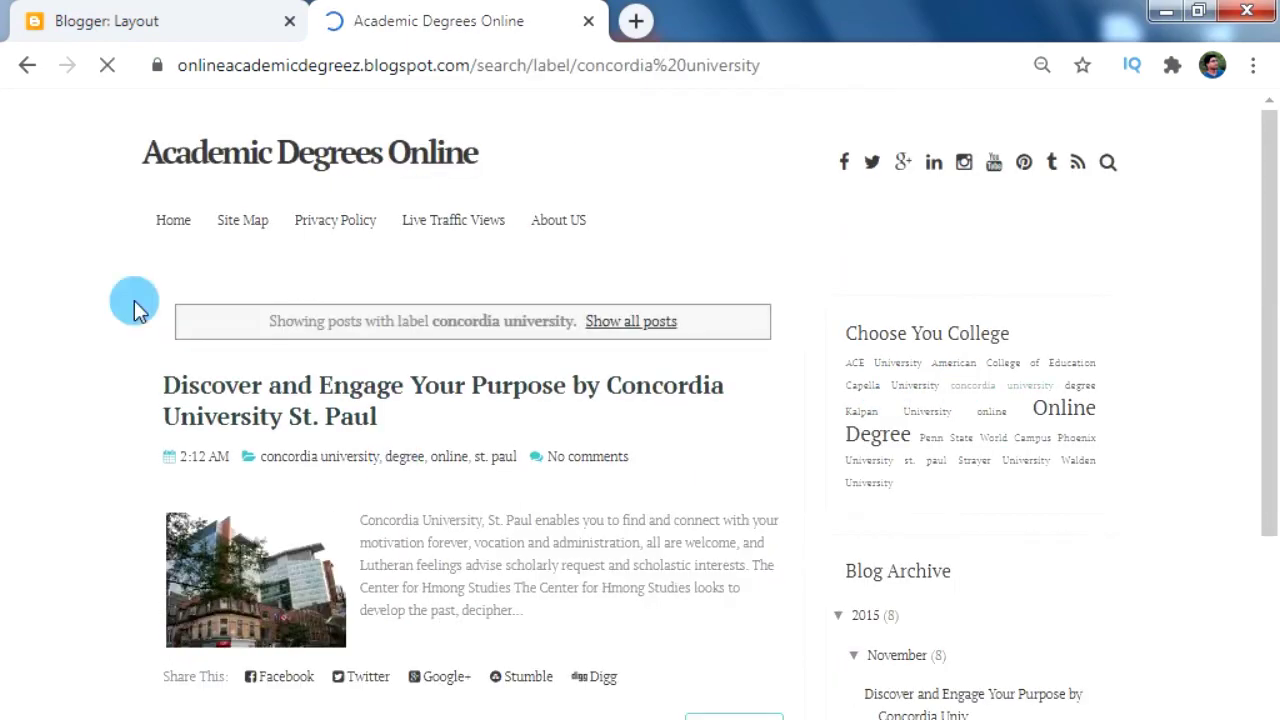
left_click(337, 220)
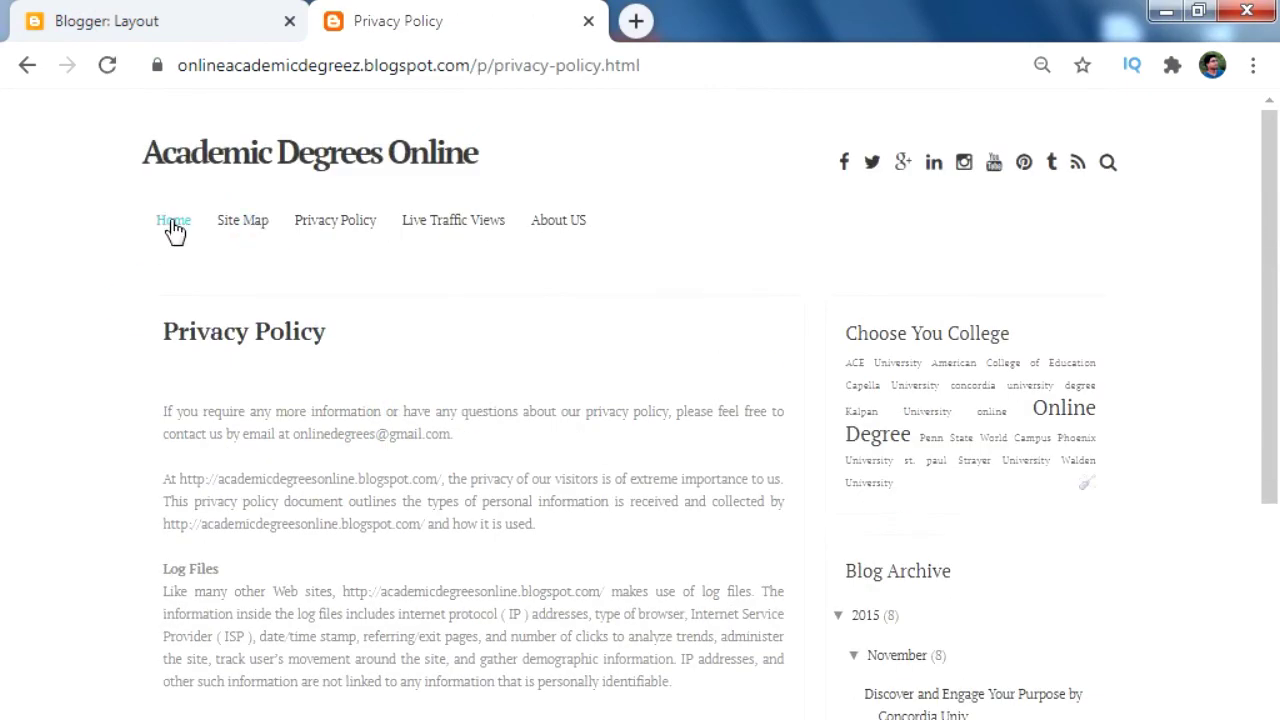
left_click(160, 216)
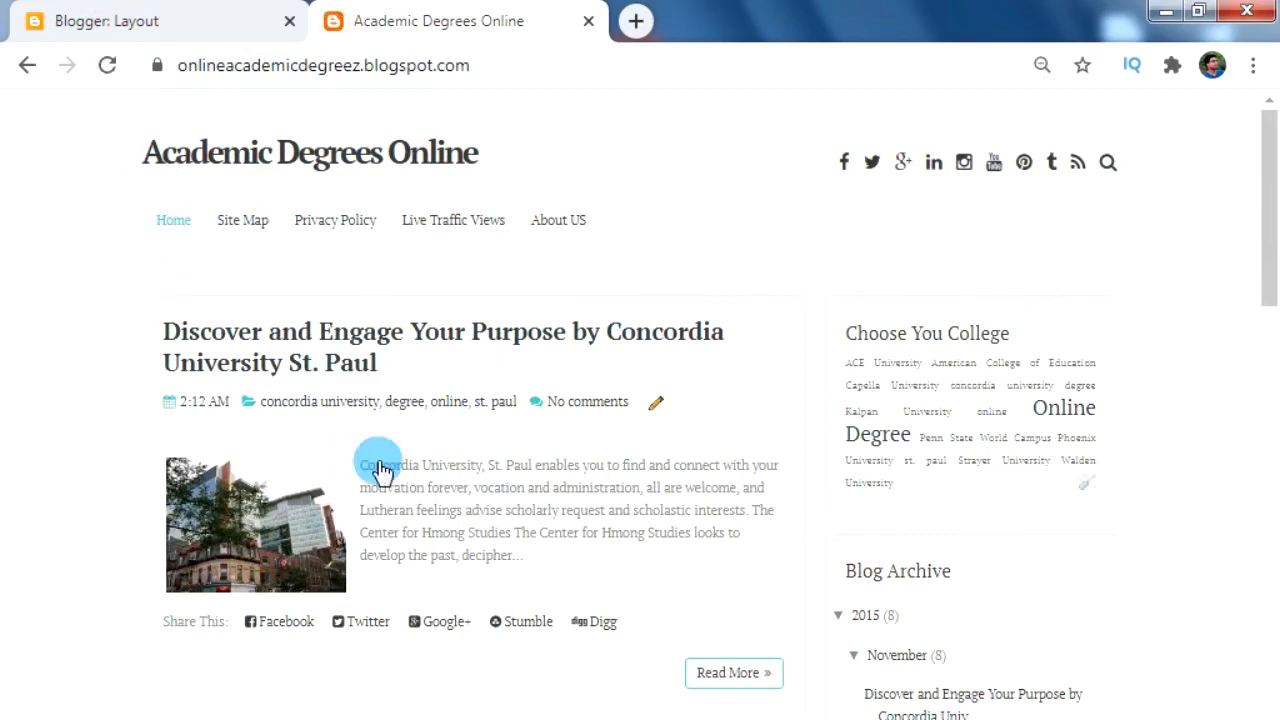
- Scroll through the homepage to check whether the slider appears
scroll(549, 517, "down", 3)
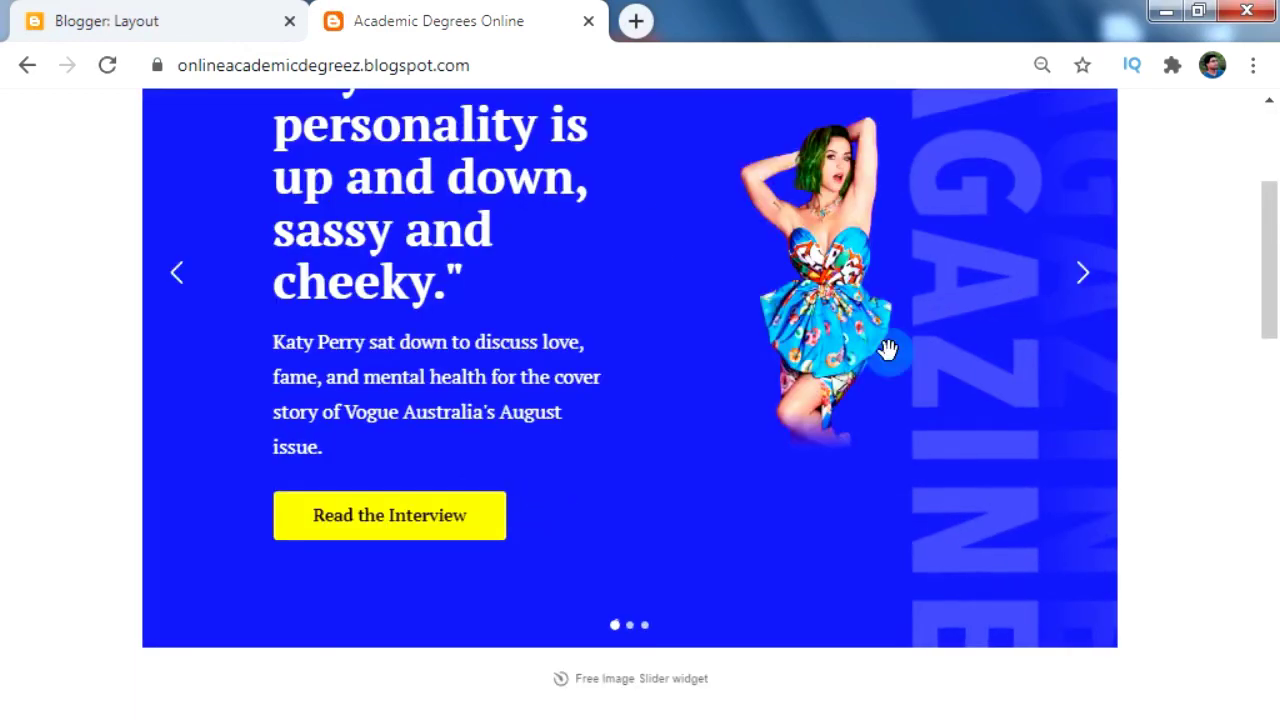
scroll(677, 537, "down", 3)
scroll(260, 388, "down", 1)
scroll(871, 514, "up", 5)
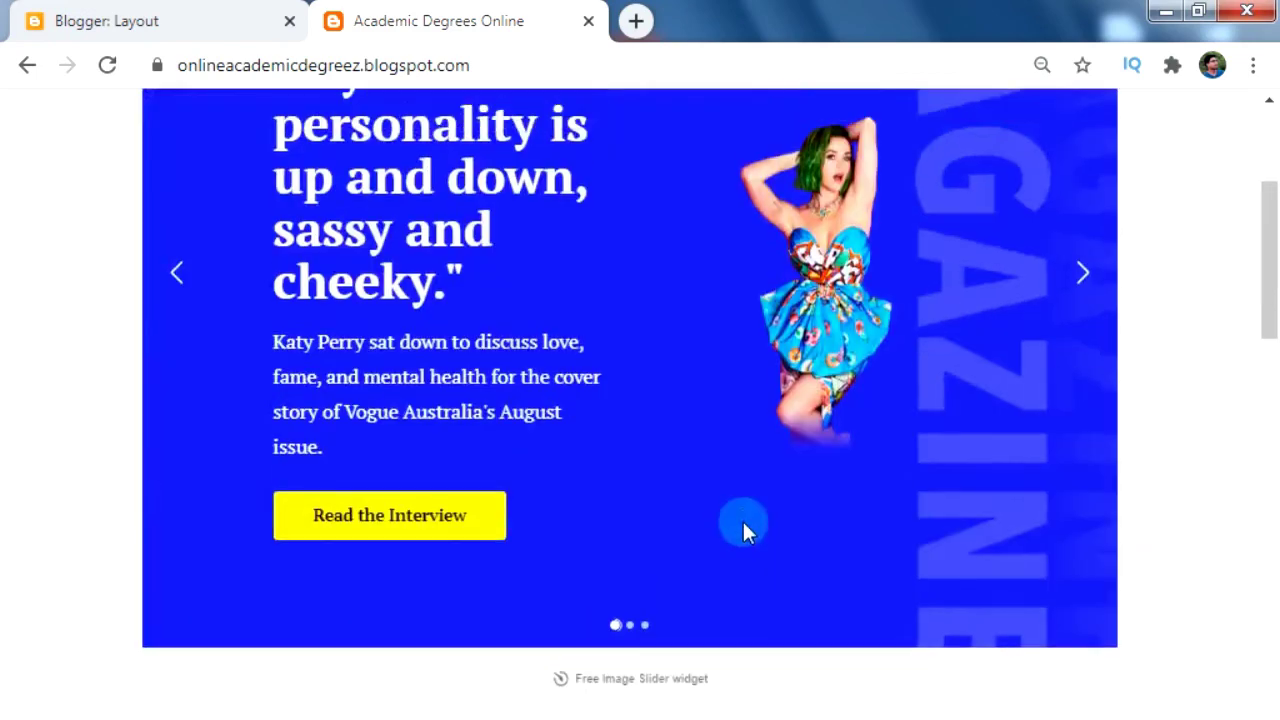
scroll(746, 531, "up", 2)
scroll(966, 430, "down", 1)
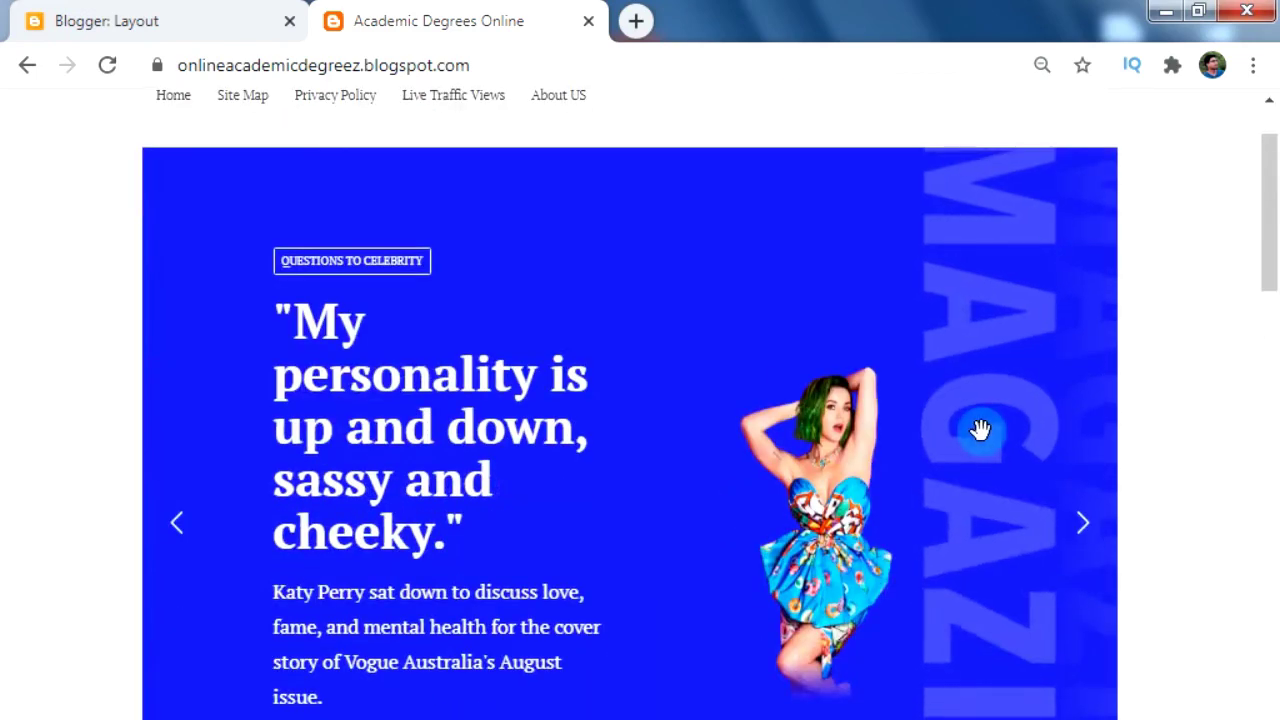
scroll(940, 343, "up", 1)
scroll(965, 343, "down", 6, "ctrl")
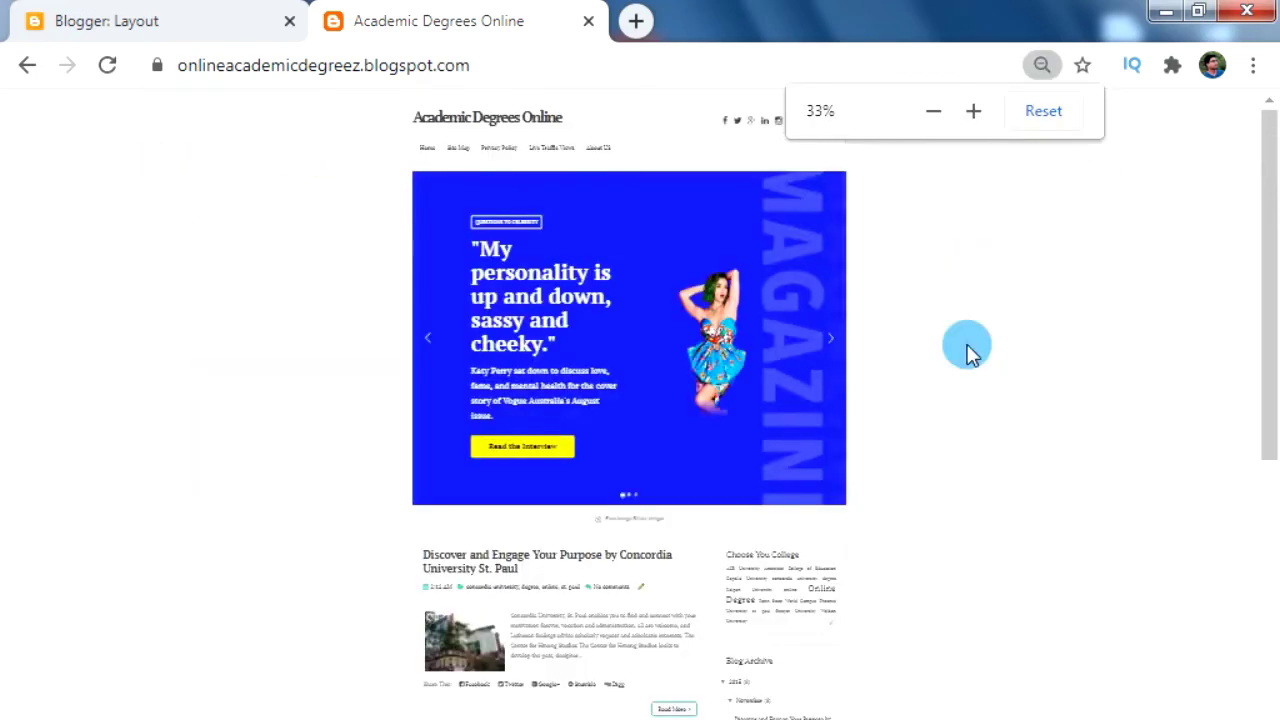
scroll(967, 352, "up", 1, "ctrl")
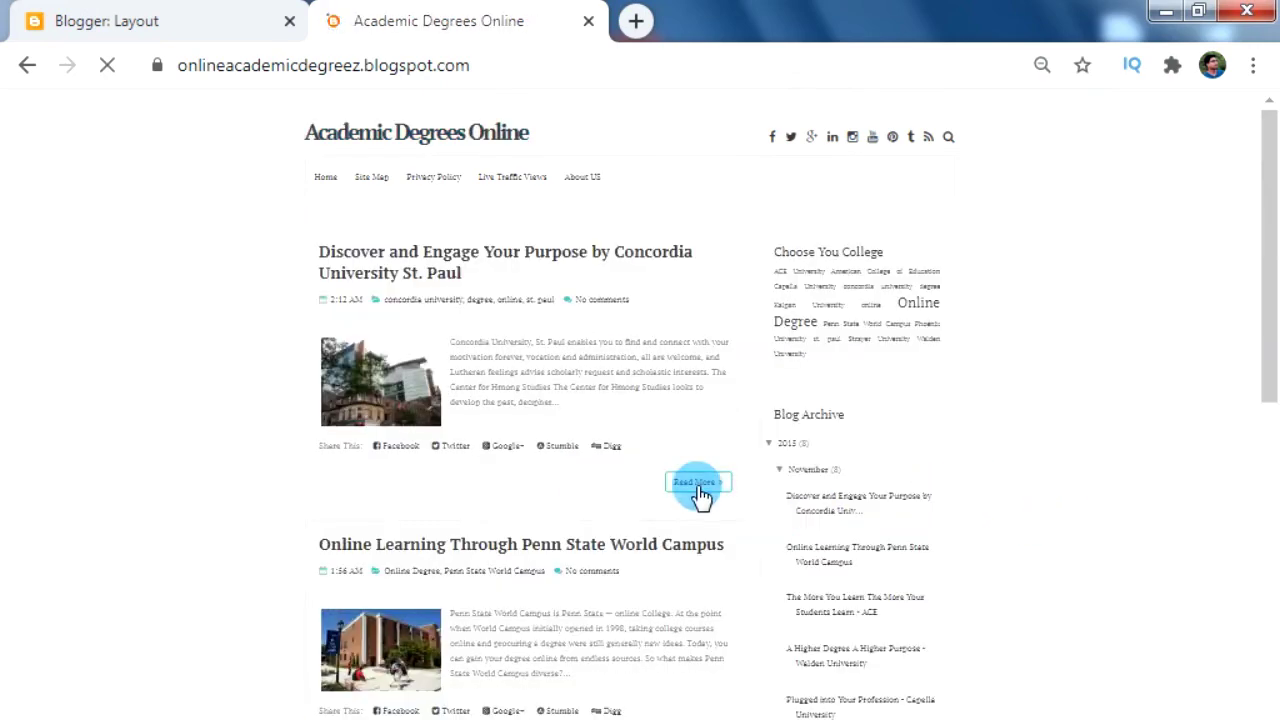
- Reload the homepage, scroll through it, and zoom in on the Elfsight slider
left_click(183, 68)
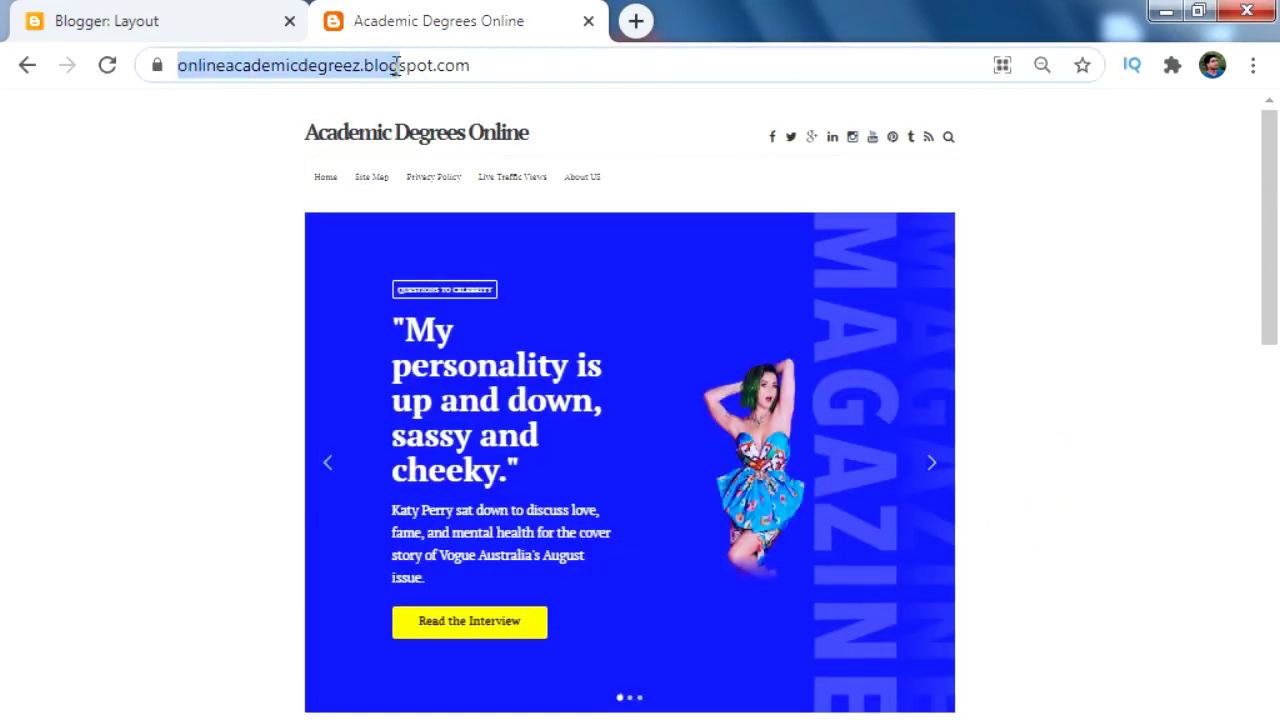
left_click(206, 250)
scroll(877, 394, "down", 1)
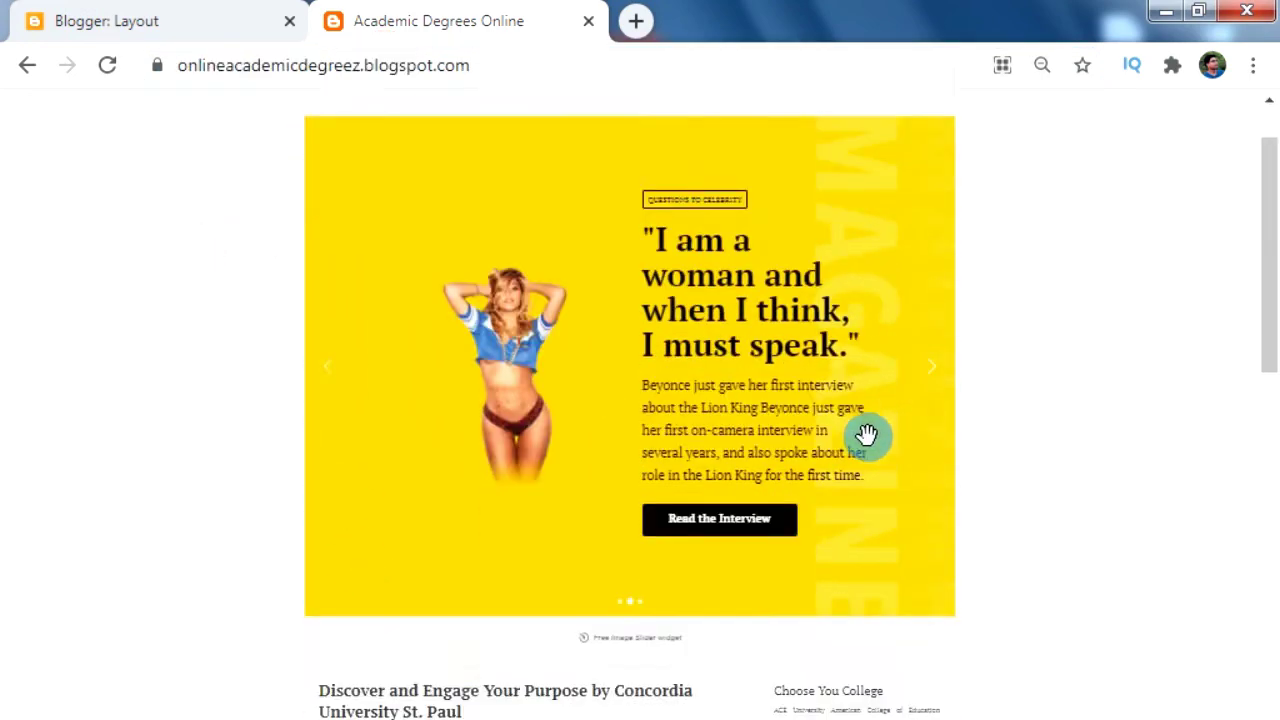
scroll(866, 437, "down", 6)
scroll(862, 400, "down", 1)
scroll(800, 430, "down", 2)
scroll(650, 500, "up", 1)
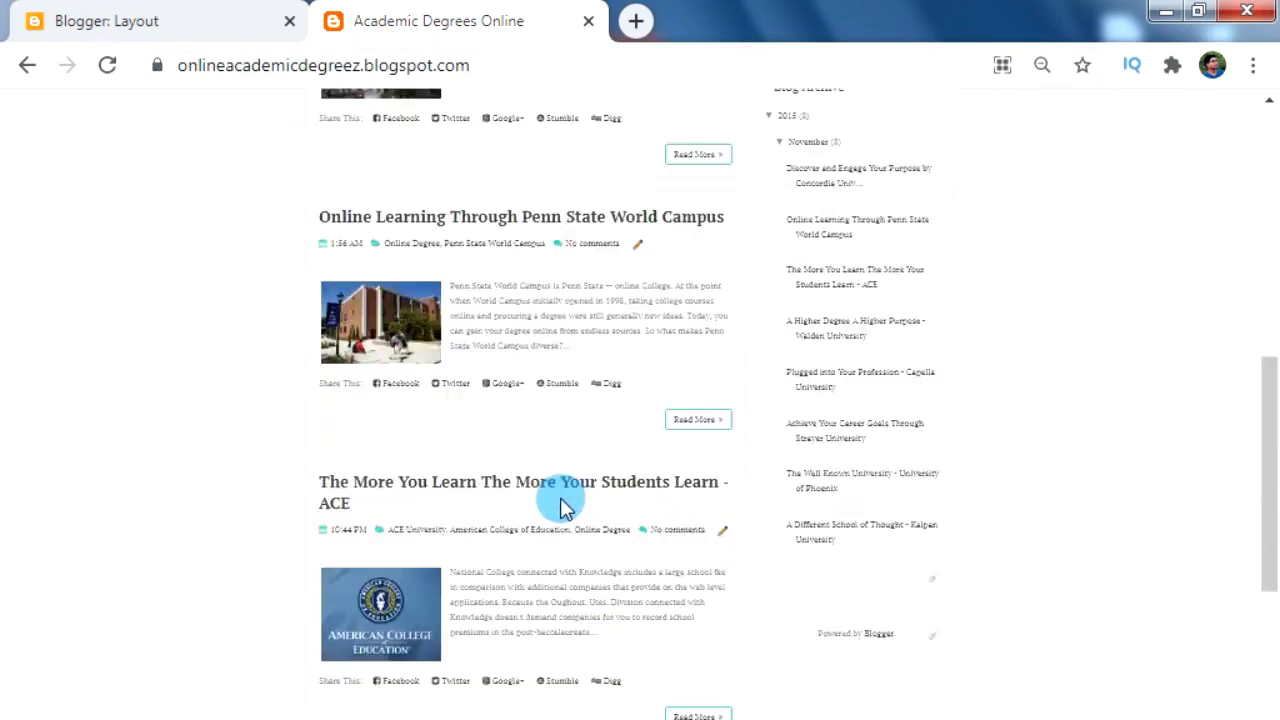
scroll(555, 470, "up", 4)
scroll(480, 410, "up", 5)
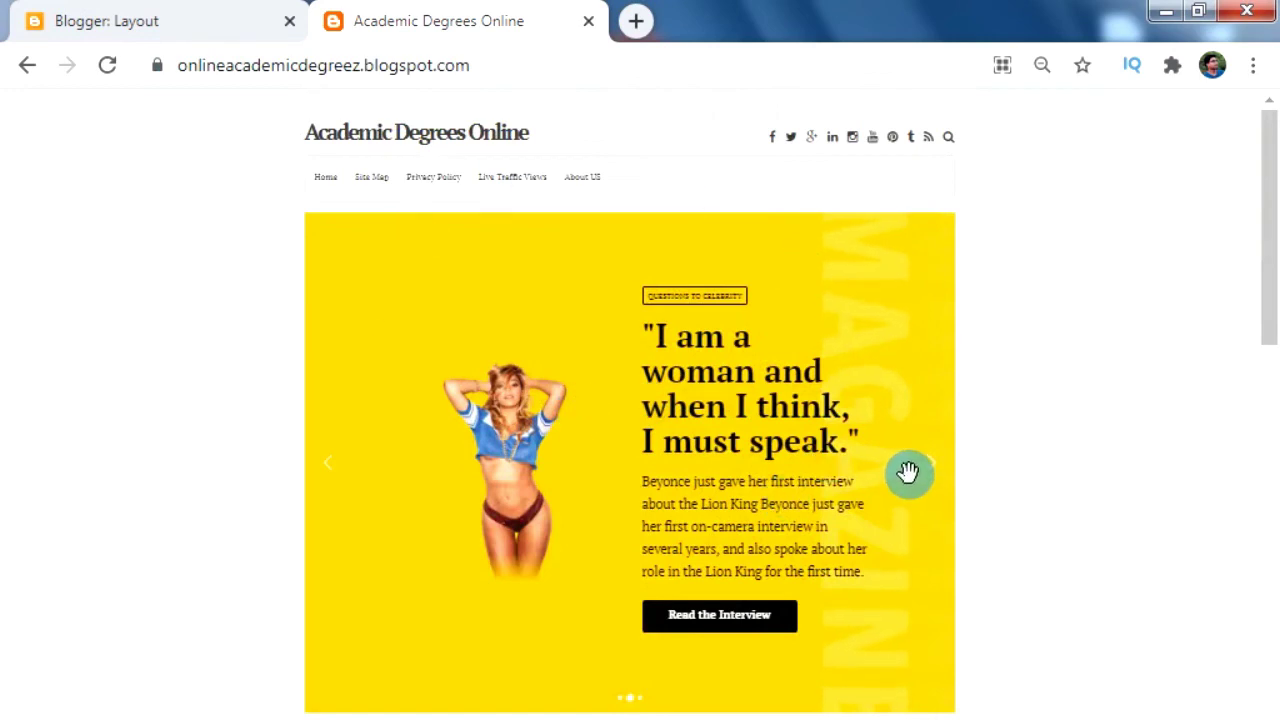
key("ctrl+plus")
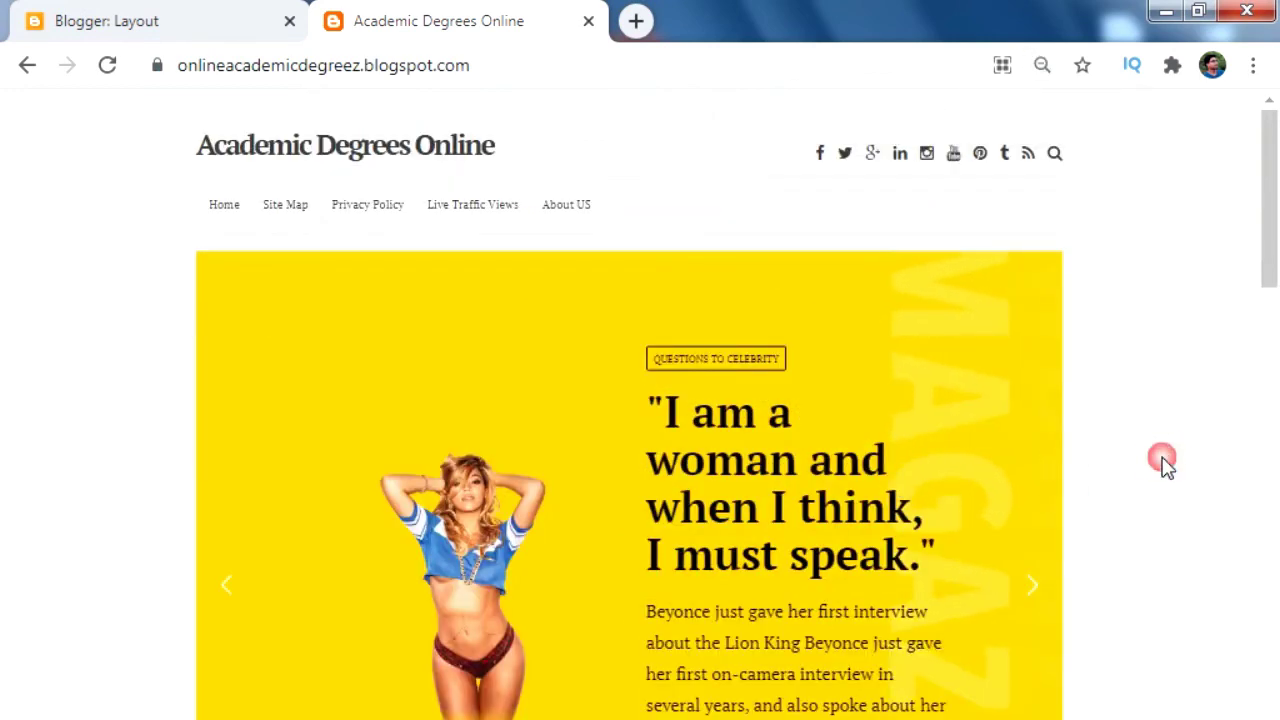
left_click_drag(1275, 200, 1276, 215)
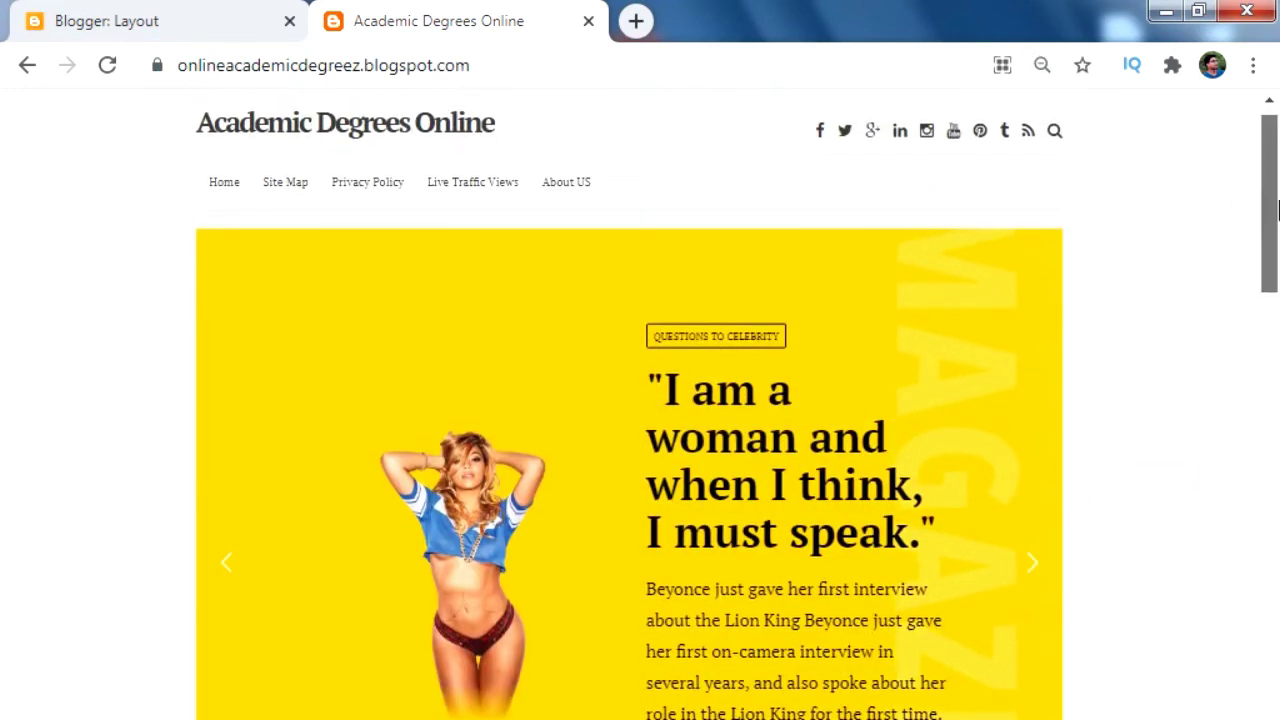